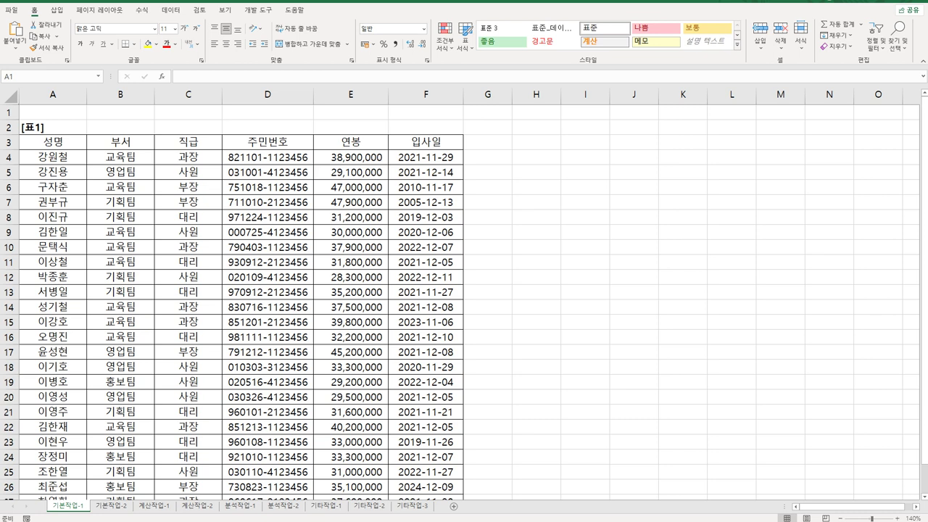
Step: Enter the criteria heading "조건" in cell A30 below the table
scroll(232, 323, "down", 6)
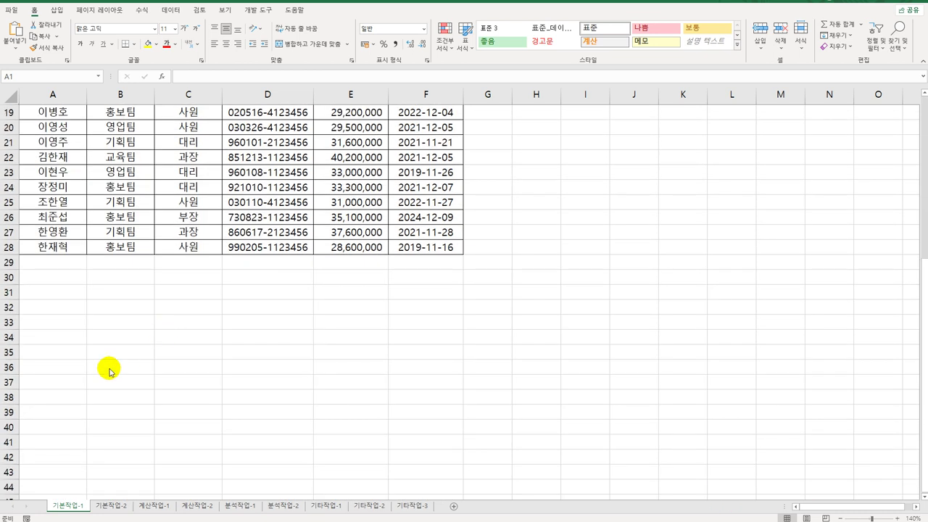
left_click(53, 282)
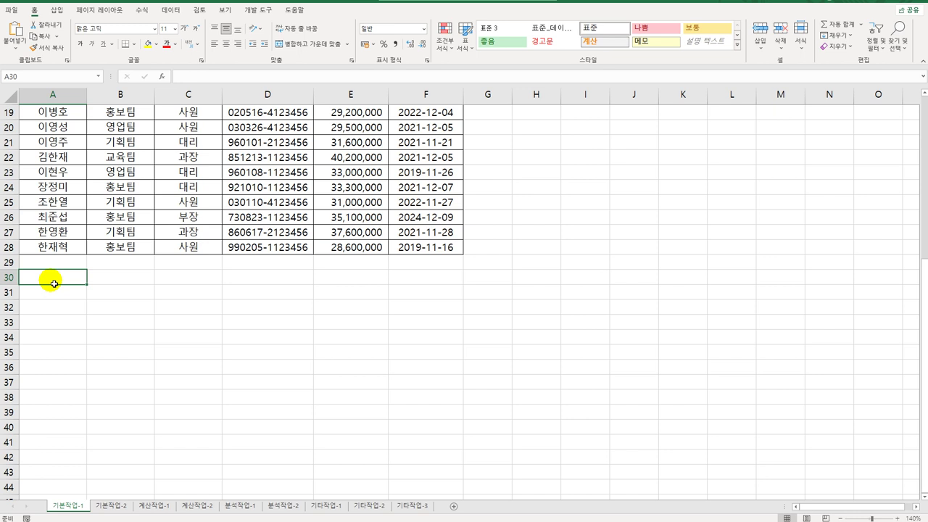
type("조건")
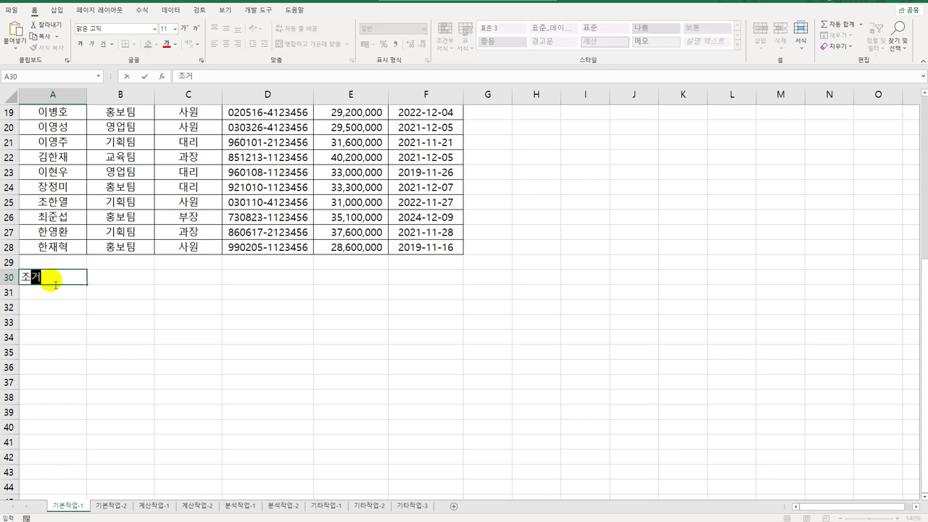
key("Return")
Step: Begin an AND formula in A31 whose first condition is E4>=LARGE($E$4:$E$28,5), for the five highest salaries
type("=")
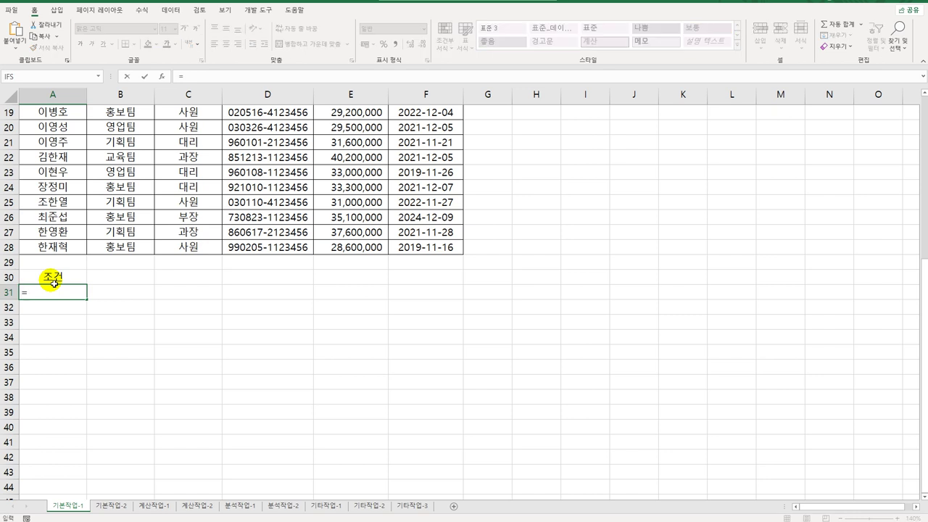
type("and(")
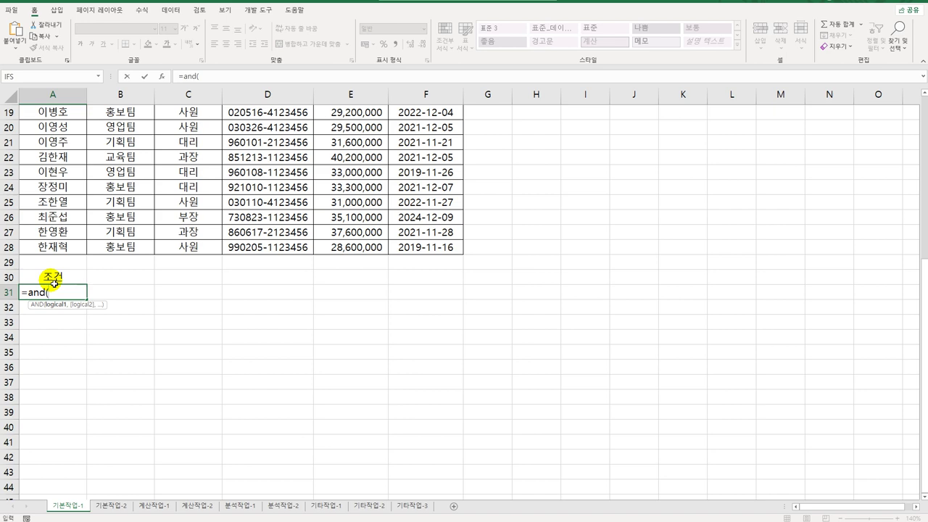
scroll(508, 435, "up", 6)
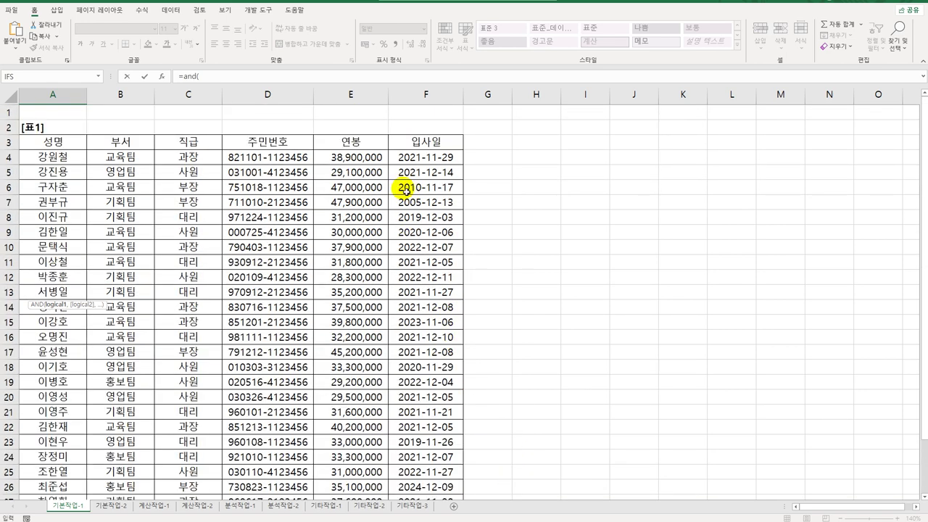
left_click(374, 158)
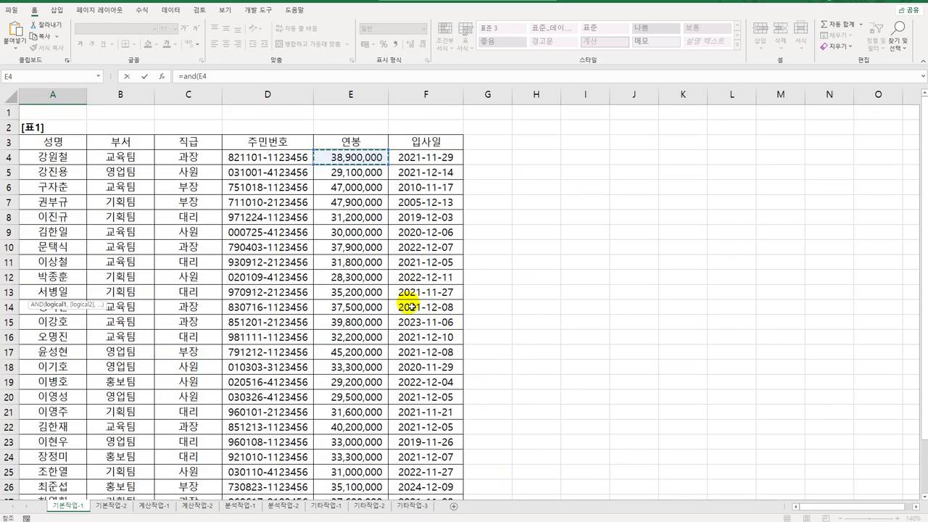
scroll(415, 319, "down", 6)
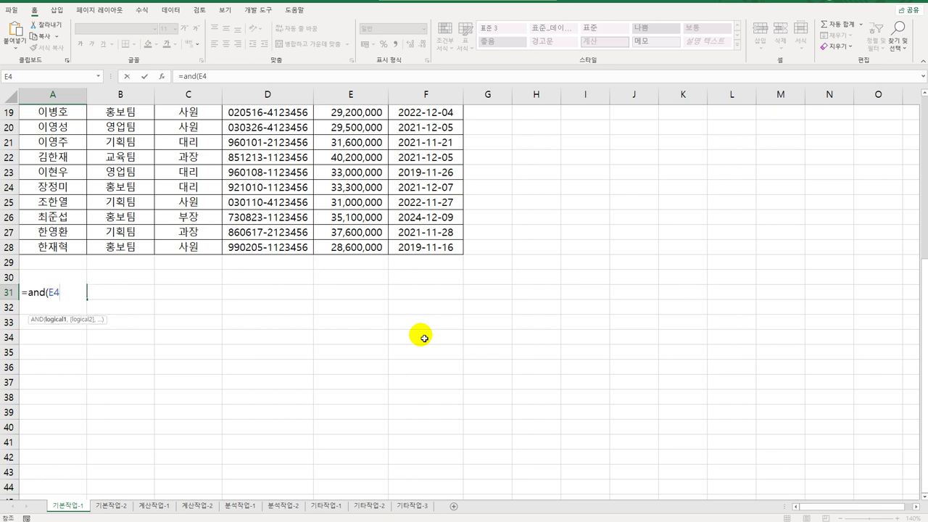
type(">=l")
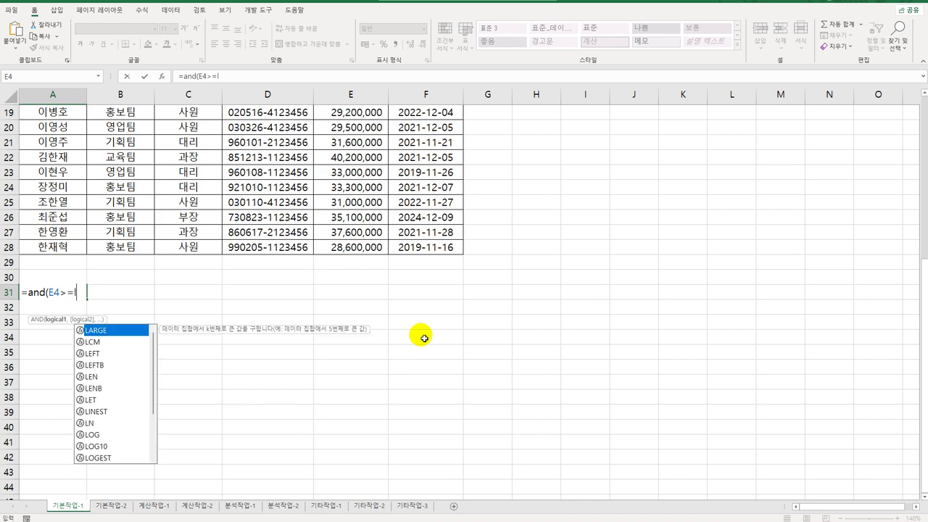
key("Tab")
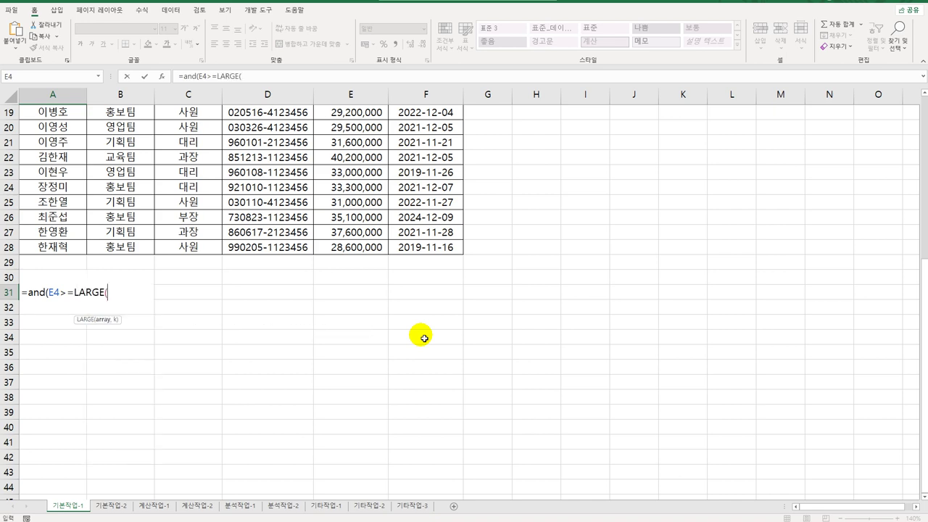
scroll(413, 230, "up", 6)
left_click_drag(363, 156, 388, 479)
scroll(563, 455, "down", 3)
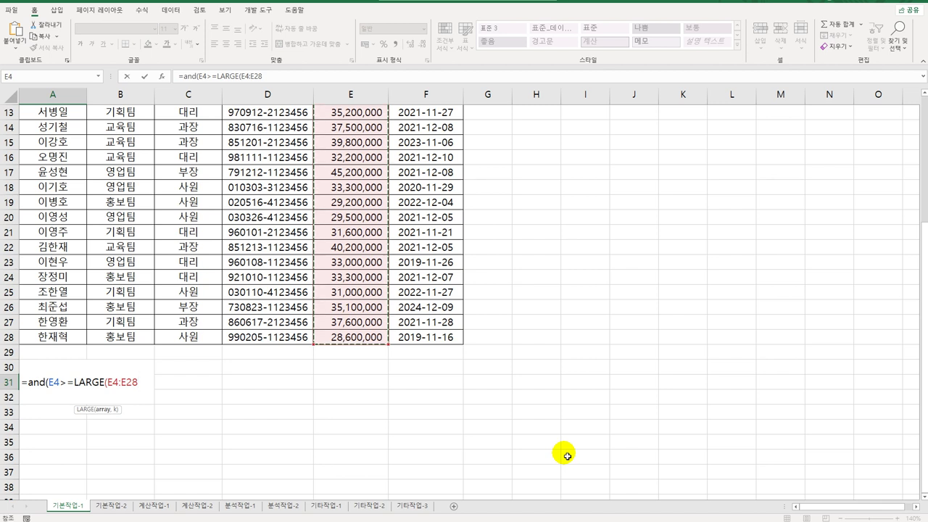
key("F4")
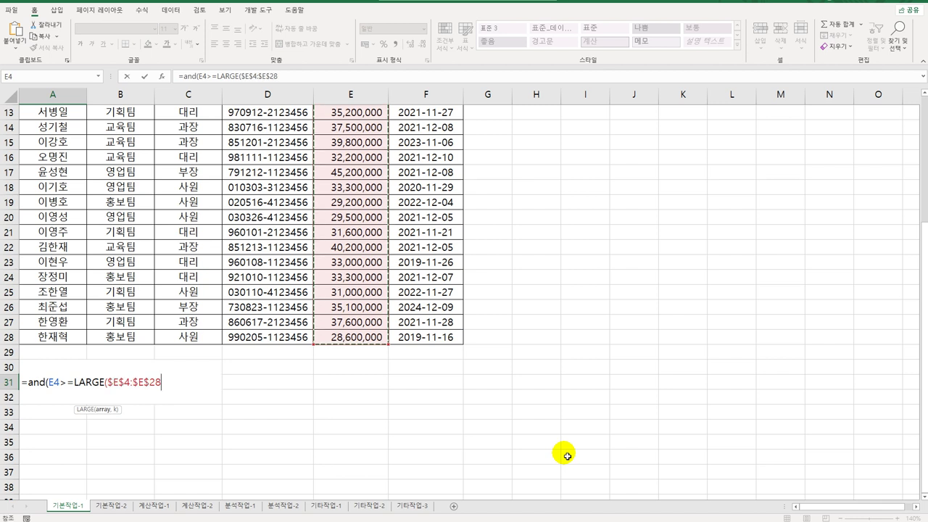
type(",")
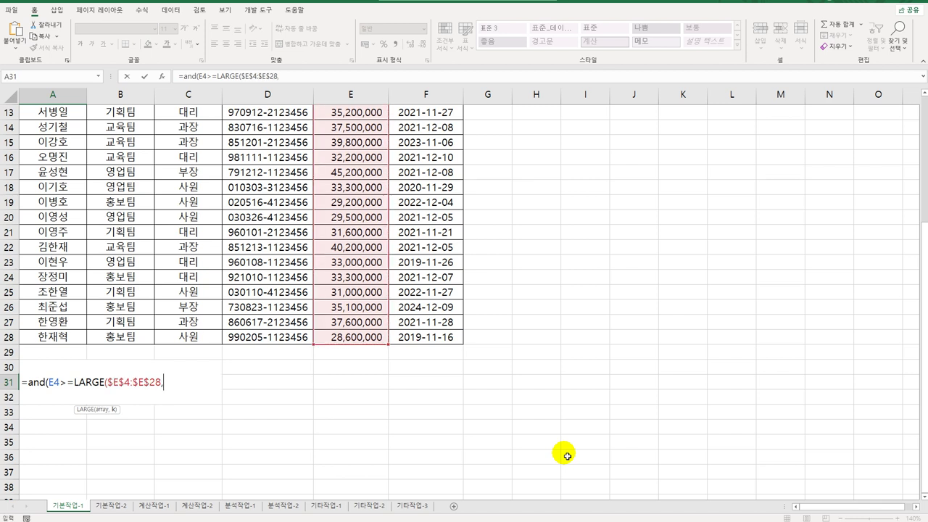
type("5)")
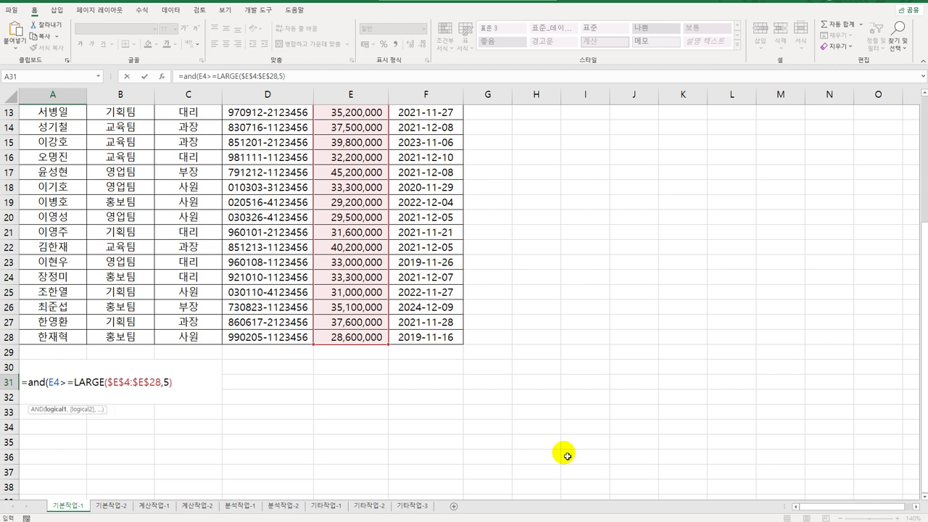
Step: Add YEAR(F4)=2021 as the second condition of the AND formula in A31 and complete the formula
type(",")
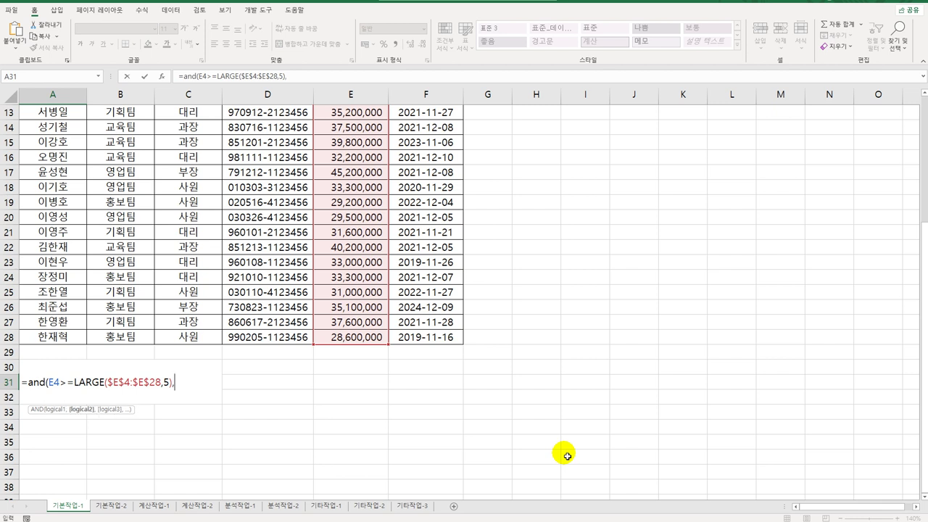
type("year(")
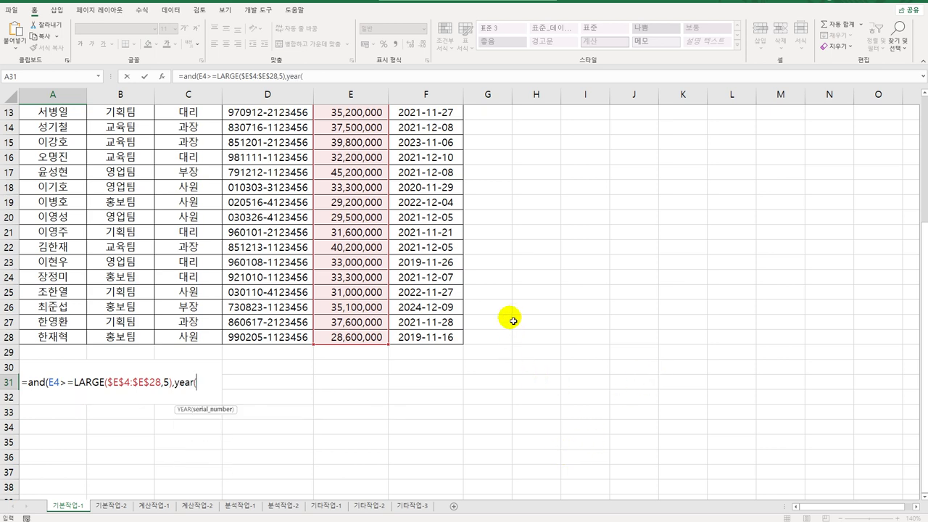
scroll(507, 317, "up", 4)
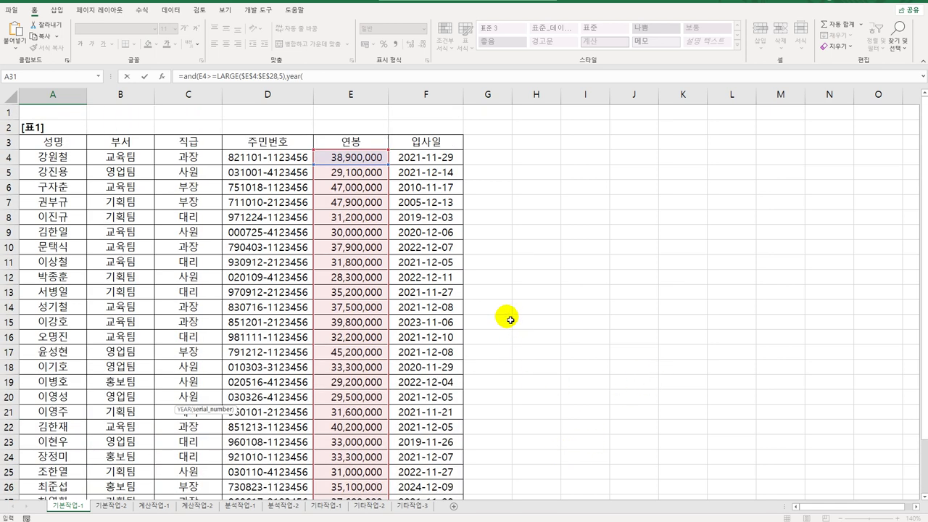
left_click(444, 156)
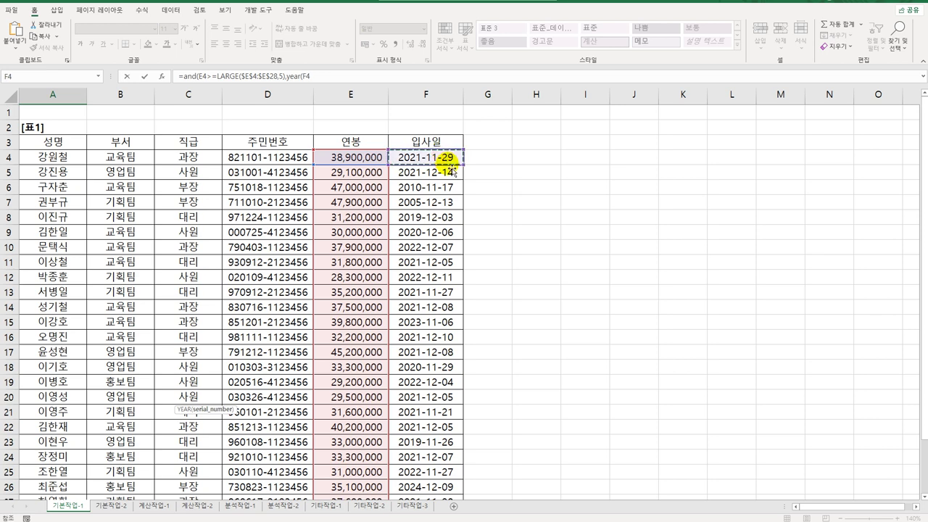
scroll(464, 181, "down", 3)
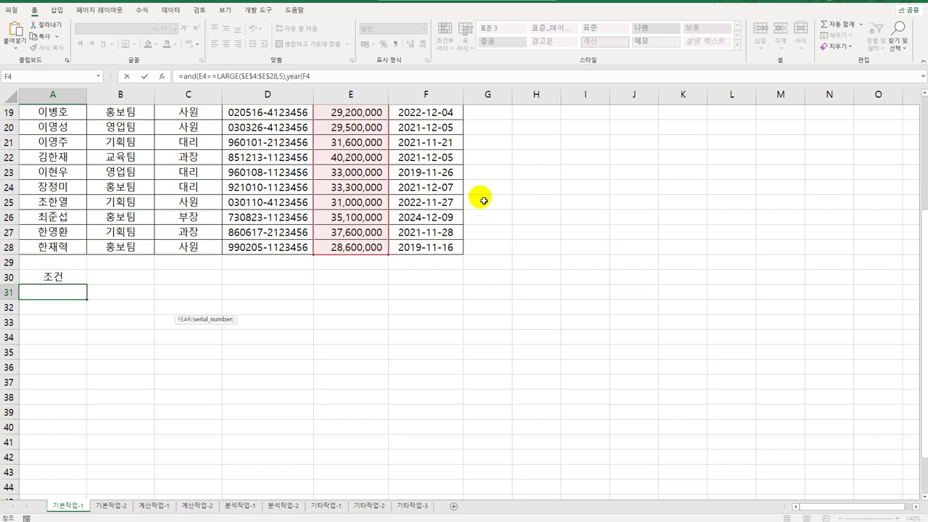
type(")")
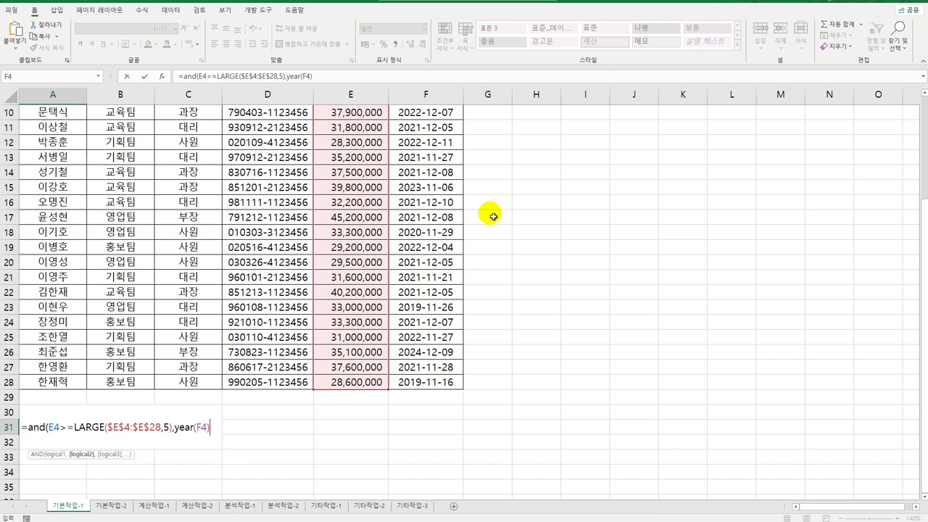
type("=2021)")
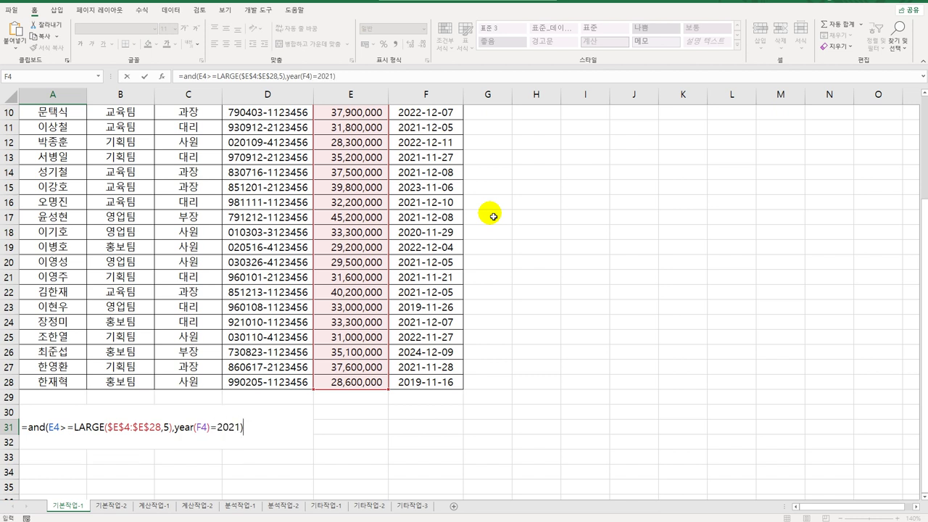
key("Return")
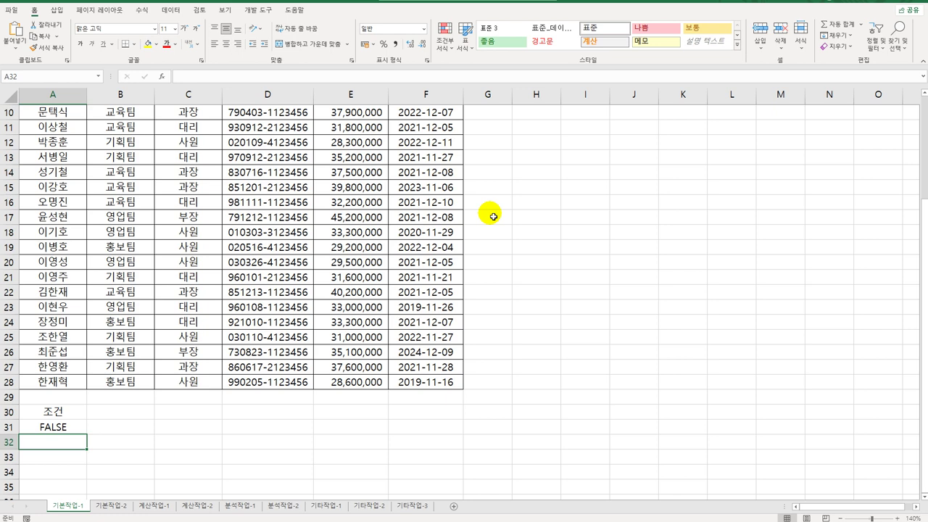
Step: Copy the table headings 성명, 연봉 and 입사일 to the cells starting at A35
scroll(492, 213, "up", 3)
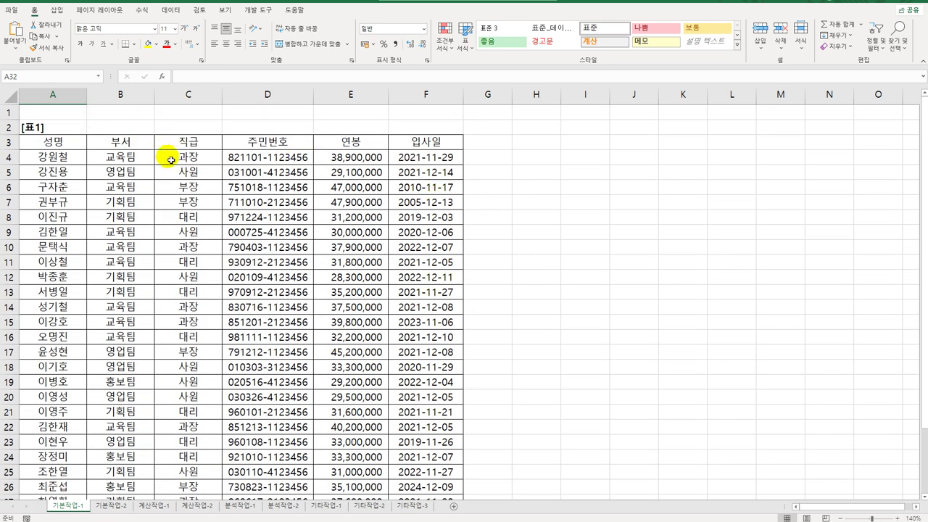
left_click(69, 147)
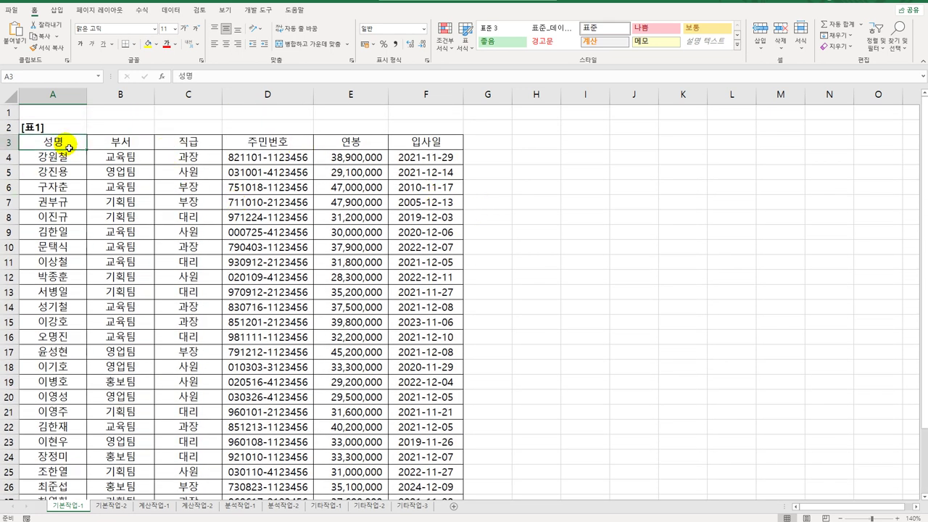
left_click_drag(352, 142, 394, 142)
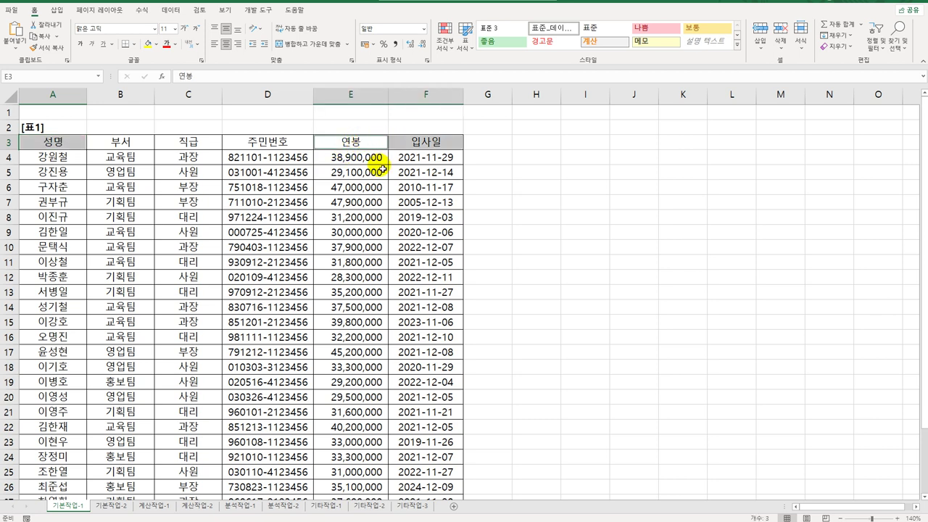
key("ctrl+c")
scroll(139, 309, "down", 6)
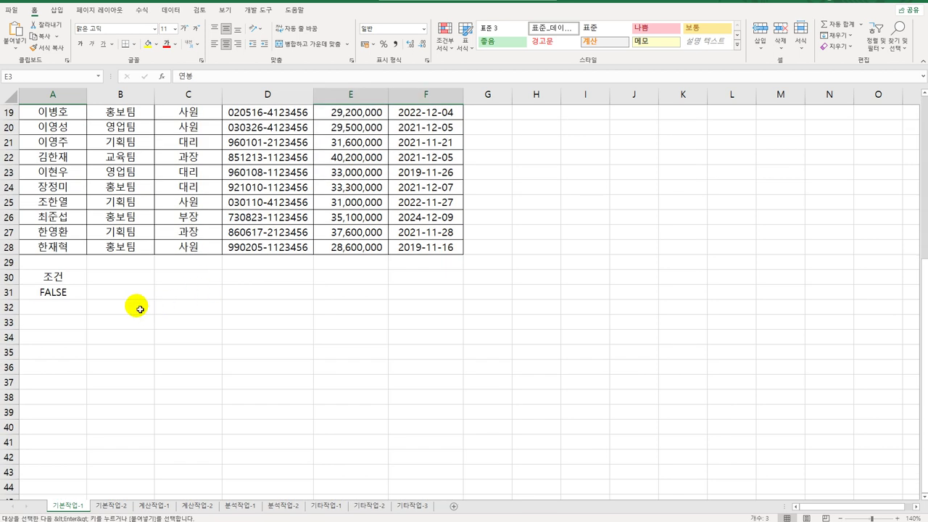
left_click(63, 352)
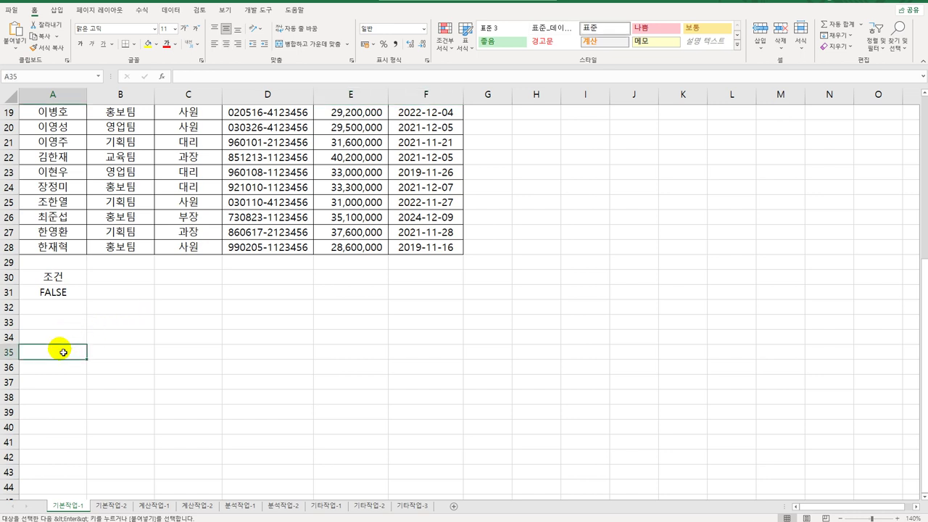
key("ctrl+v")
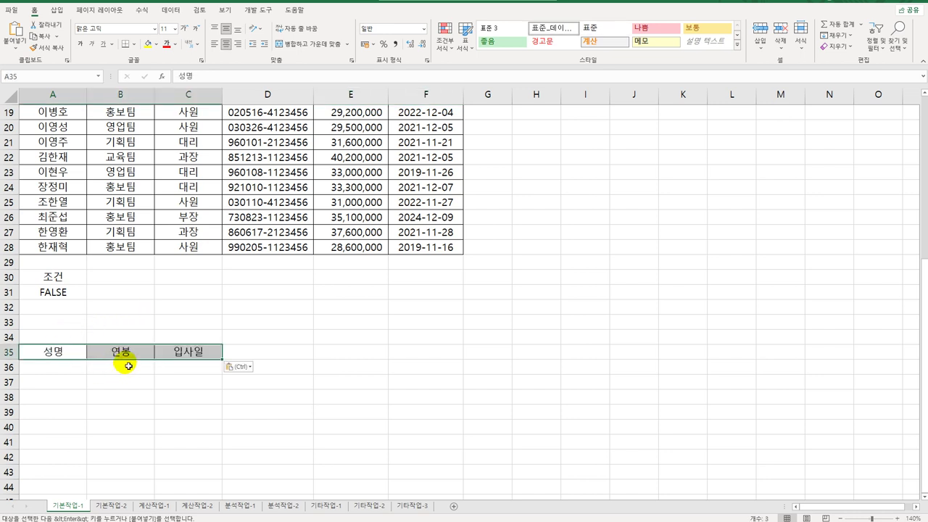
Step: Set up an advanced filter on the table with list range $A$3:$F$28 and criteria range $A$30:$A$31
scroll(155, 344, "up", 6)
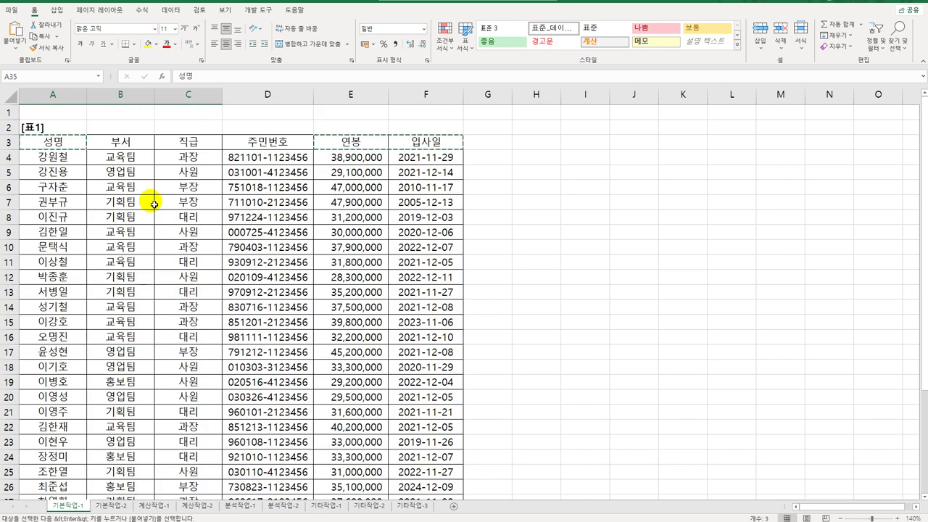
left_click(153, 204)
left_click(171, 11)
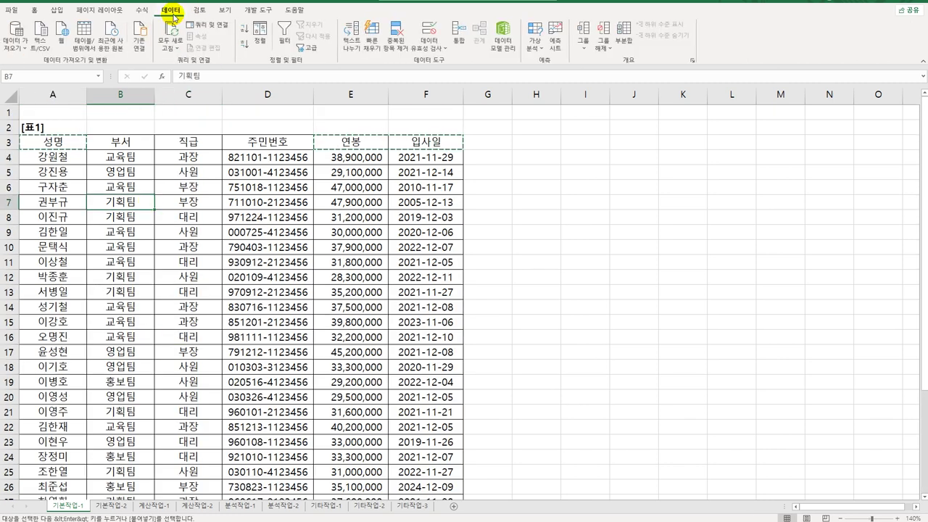
left_click(303, 47)
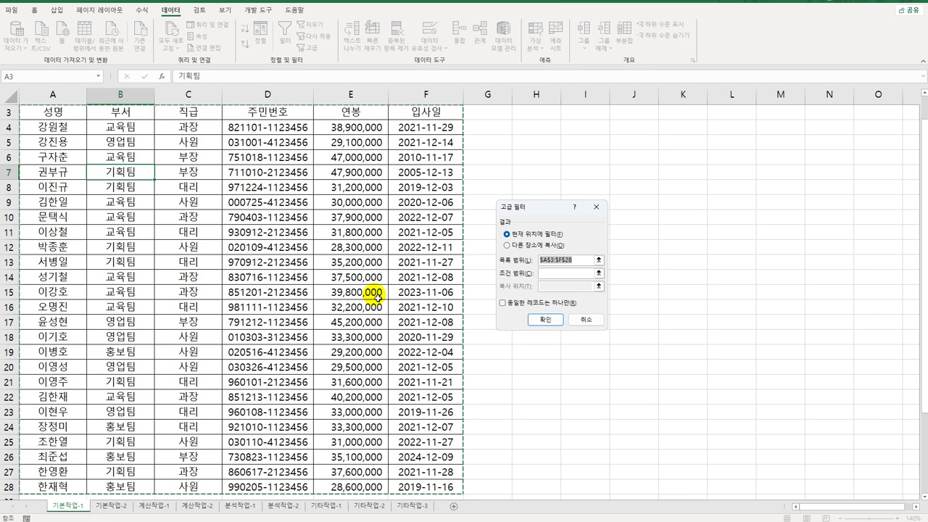
scroll(377, 297, "down", 3)
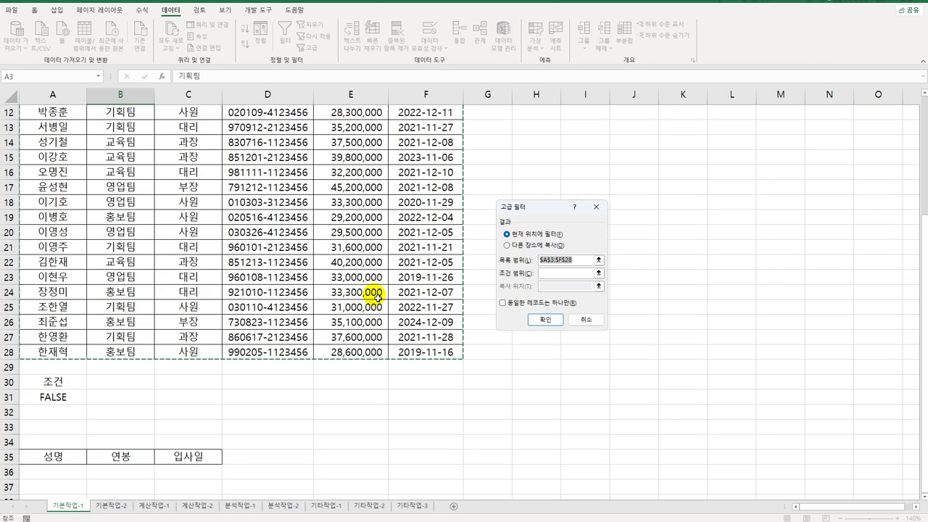
left_click(545, 274)
left_click_drag(63, 382, 66, 401)
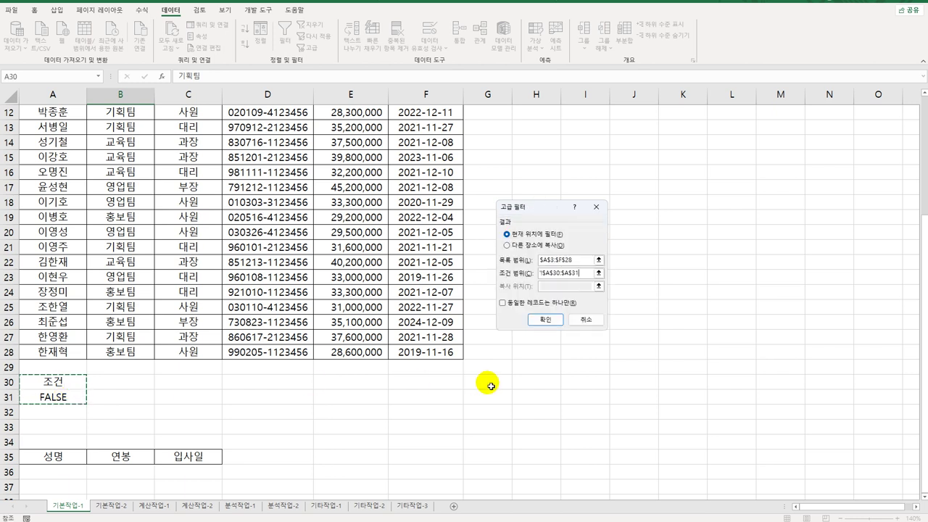
Step: Set the advanced filter to copy its results to the headings in $A$35:$C$35 and run it
left_click(548, 245)
left_click(550, 286)
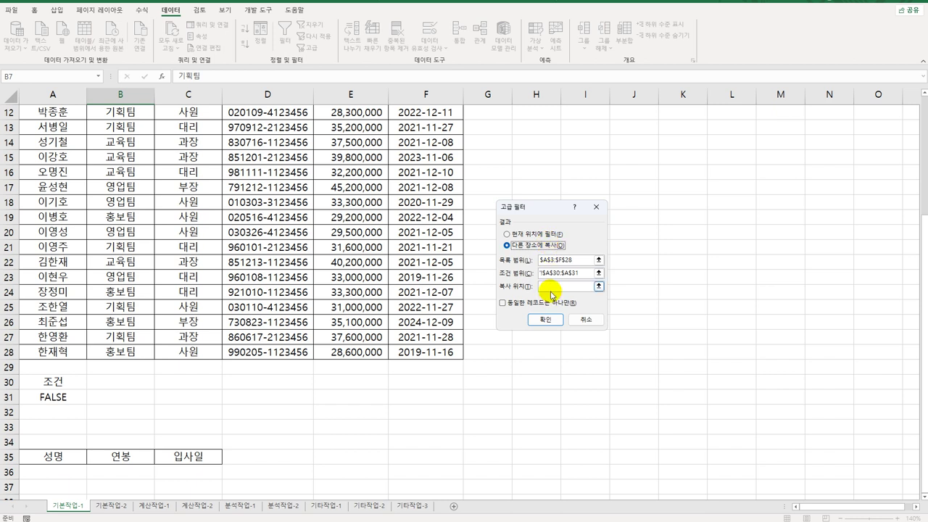
left_click_drag(73, 457, 190, 457)
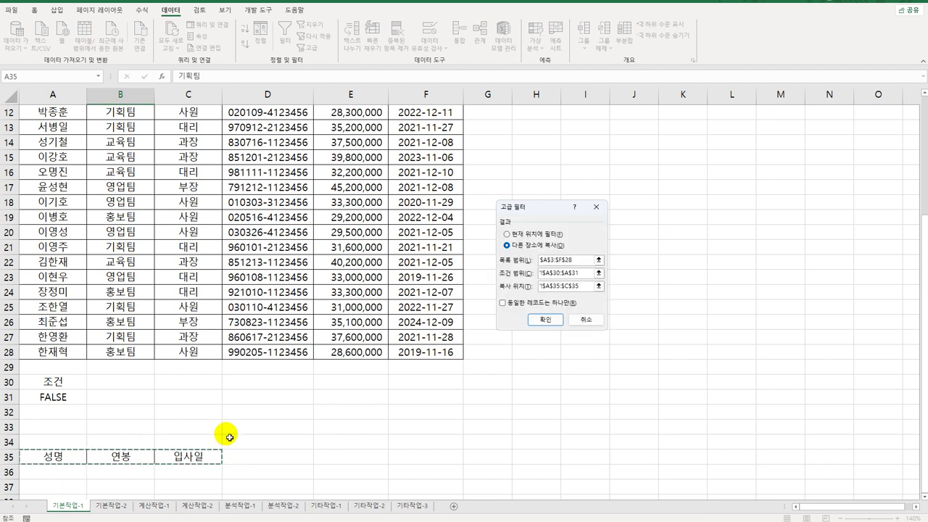
left_click(544, 319)
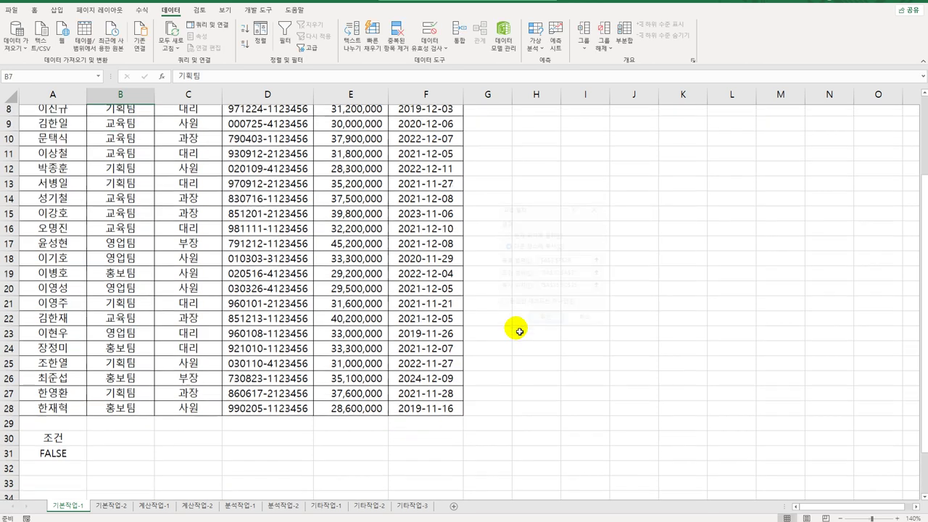
scroll(299, 380, "down", 6)
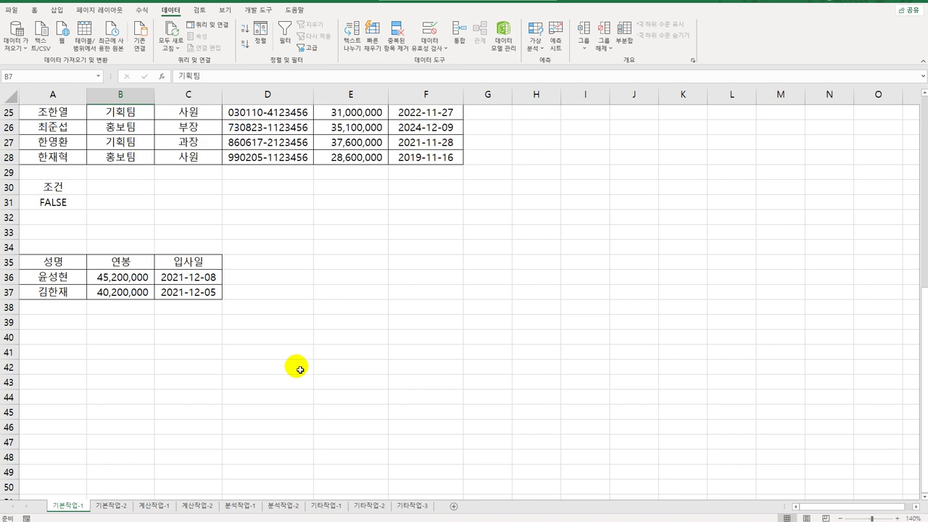
Step: Start a new formula-based conditional formatting rule for the table's data rows, A4:F28
scroll(302, 368, "up", 8)
left_click_drag(63, 159, 421, 476)
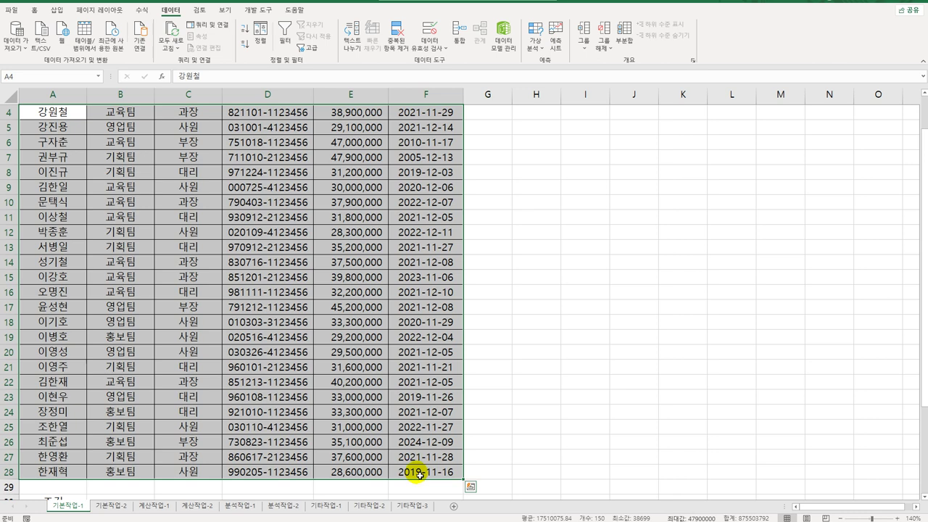
scroll(363, 435, "up", 1)
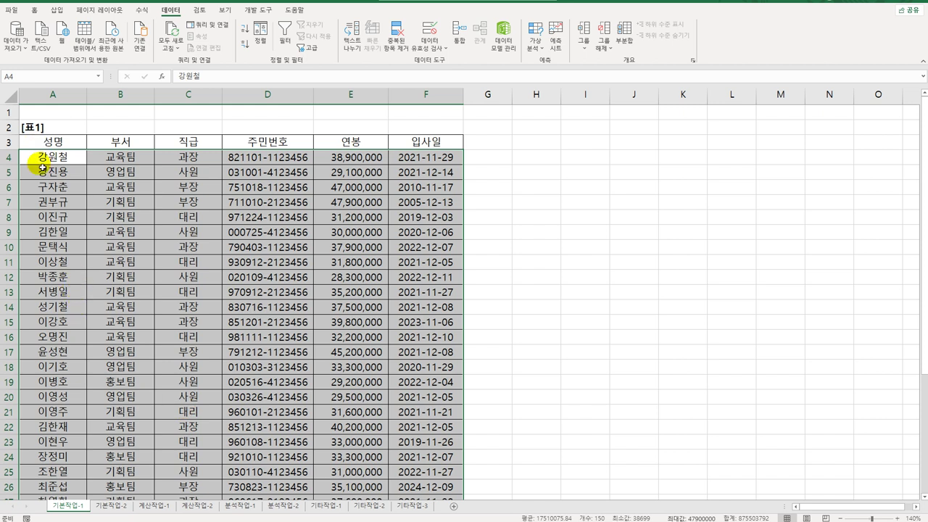
left_click(34, 10)
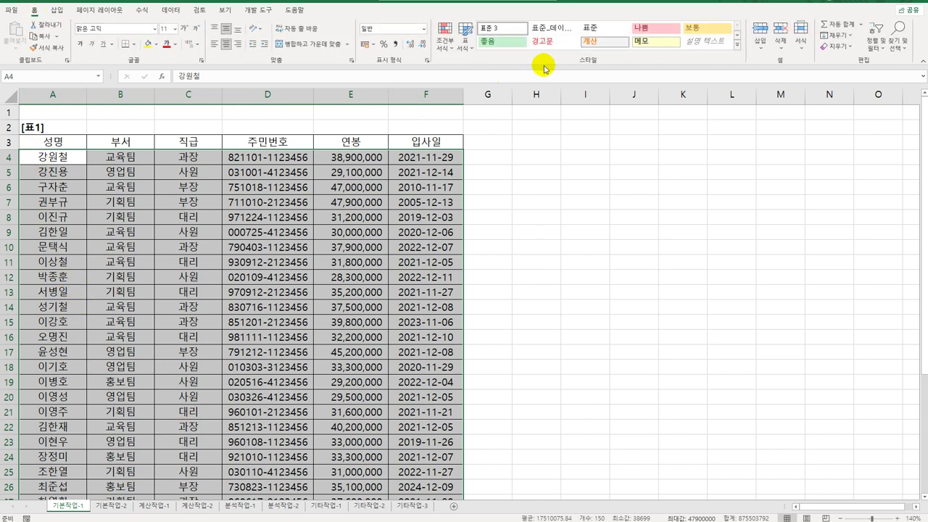
left_click(443, 35)
left_click(459, 178)
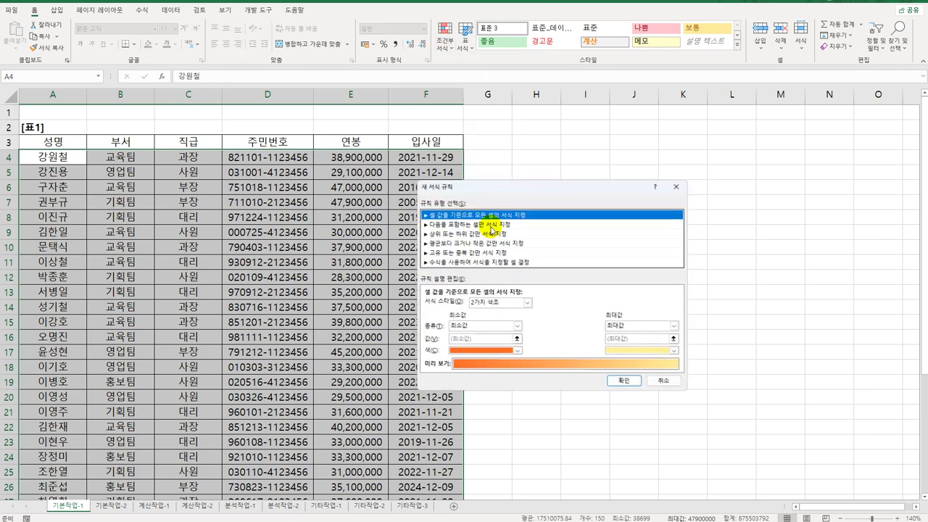
left_click(493, 262)
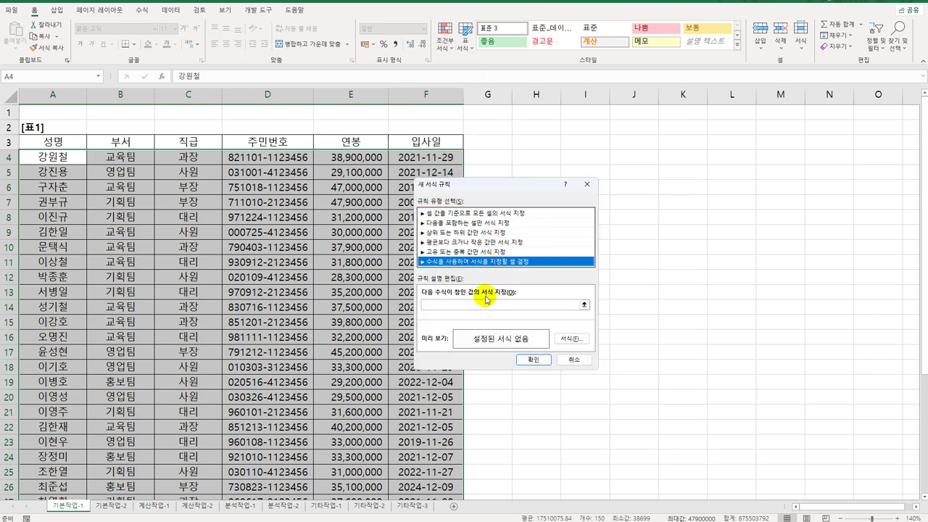
left_click(486, 303)
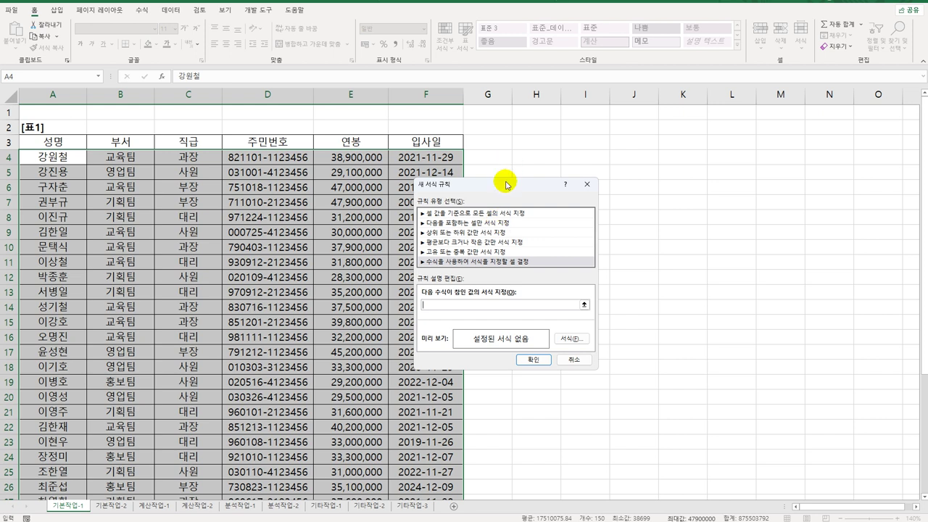
left_click_drag(506, 184, 575, 137)
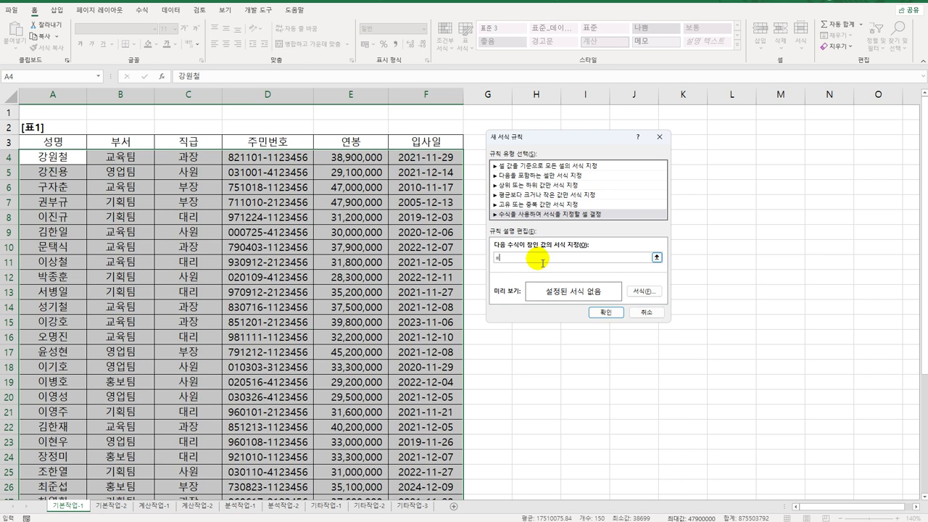
Step: Enter the rule formula =or($C4="과장",$C4="대리") to match either job title
type("이")
type("(")
left_click(200, 164)
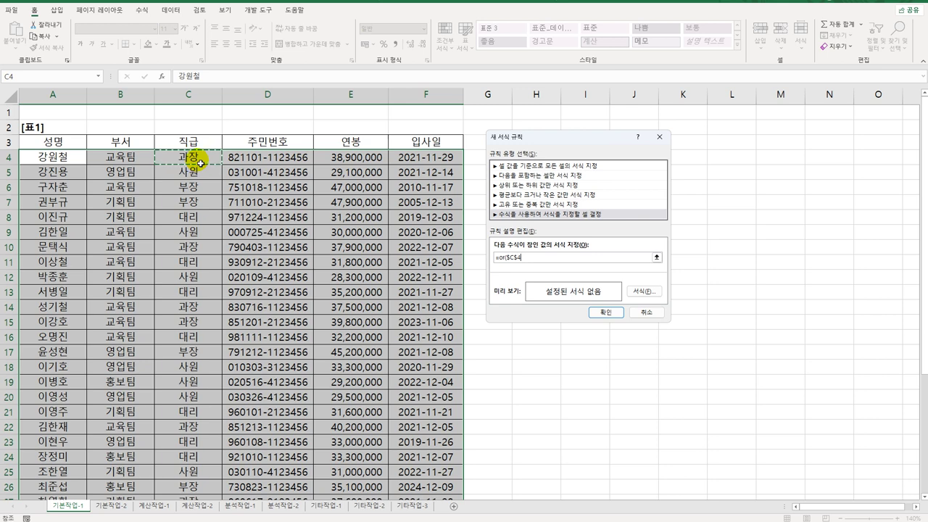
key("F4")
key("F4")
type("=\"과장\",")
left_click(200, 164)
key("F4")
key("F4")
type("=\"대리\"")
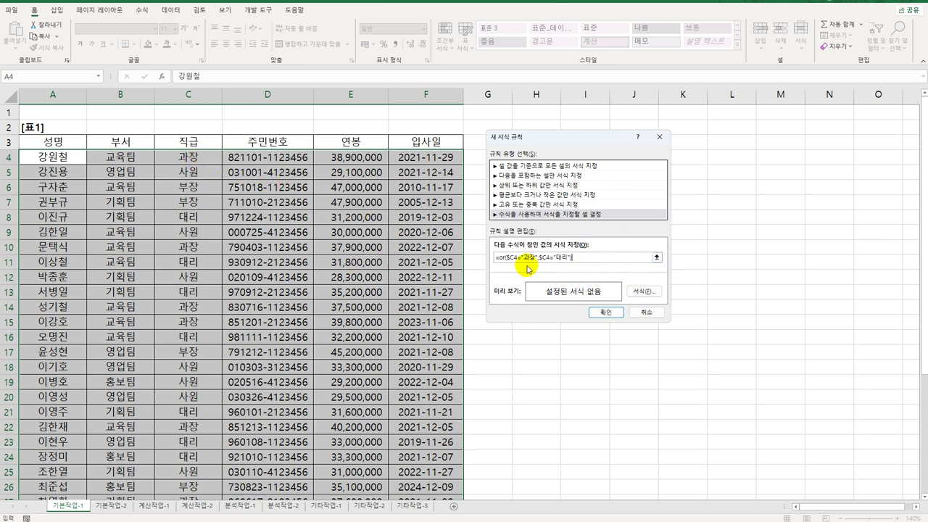
Step: Wrap the OR condition in an AND function and add left($A4,1)="이" as its second condition
left_click(500, 258)
type("and(")
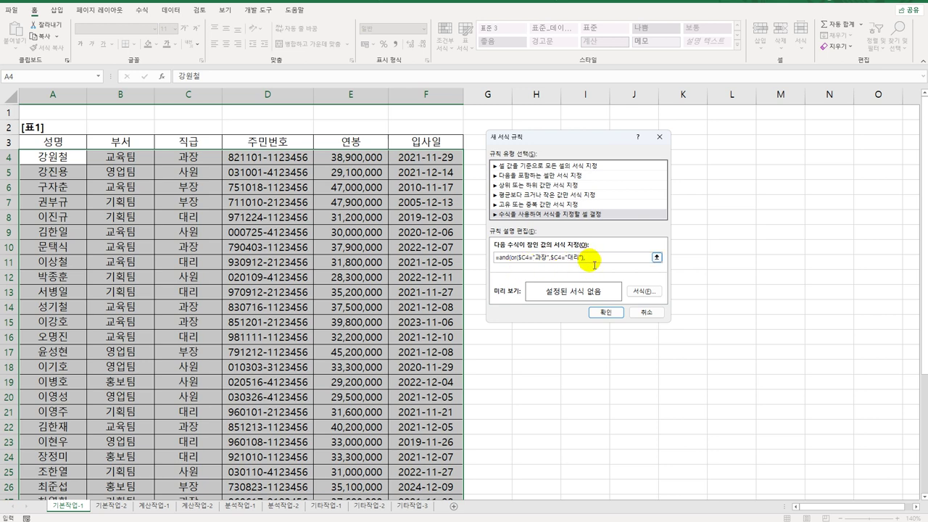
type(",")
type("eft(")
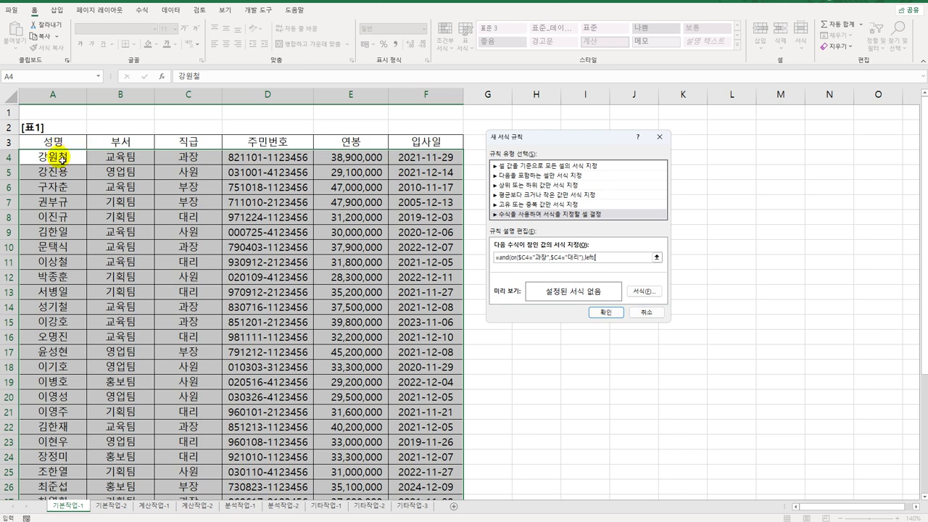
left_click(58, 157)
key("F4")
key("F4")
key("F2")
type(",1)=\"이\")")
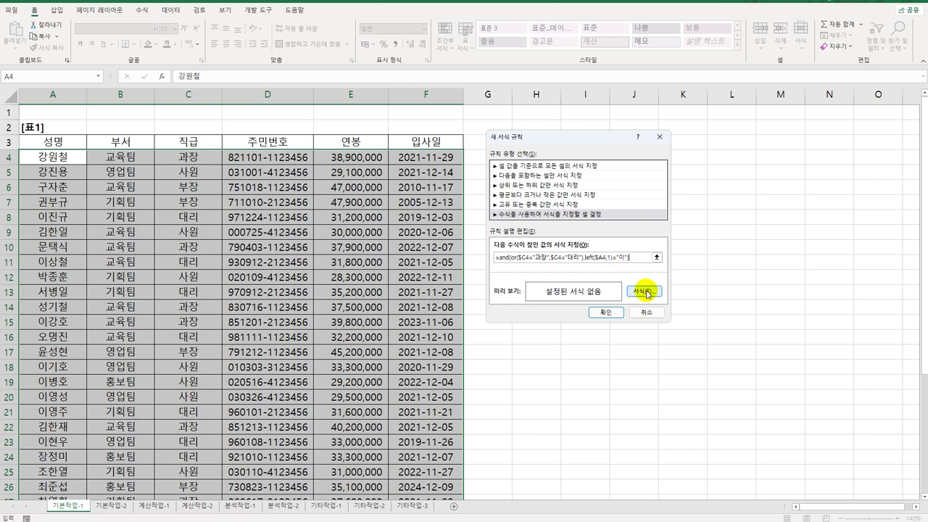
Step: Give the rule a bold italic (굵은 기울임꼴) font in standard blue and apply it to the table
left_click(644, 291)
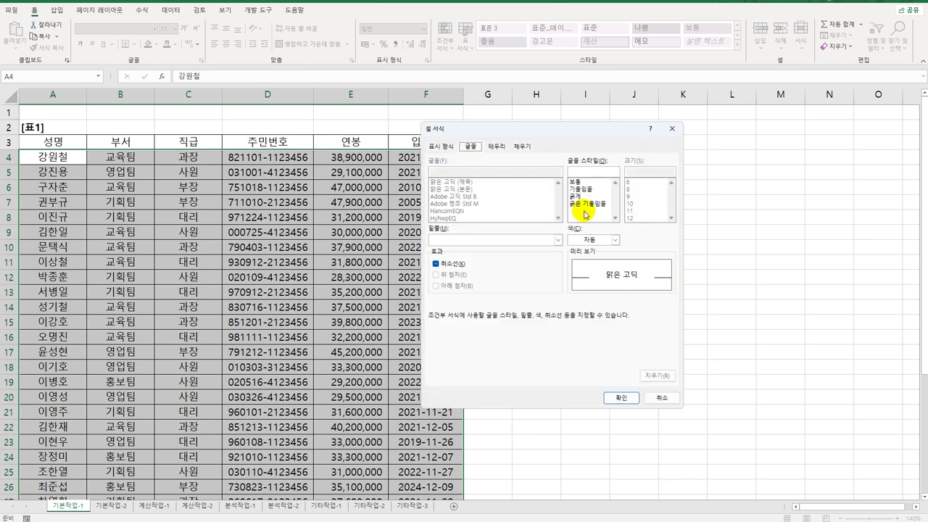
left_click(587, 203)
left_click(615, 240)
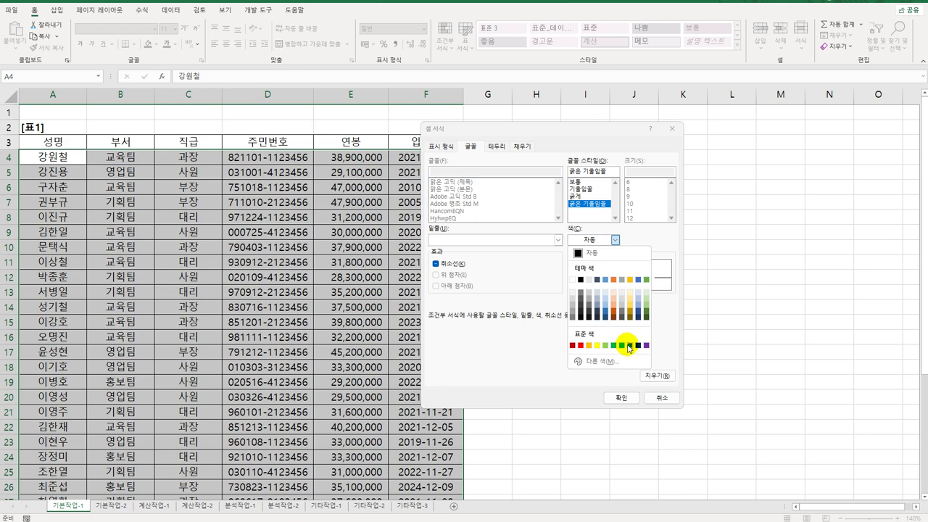
left_click(628, 348)
left_click(620, 397)
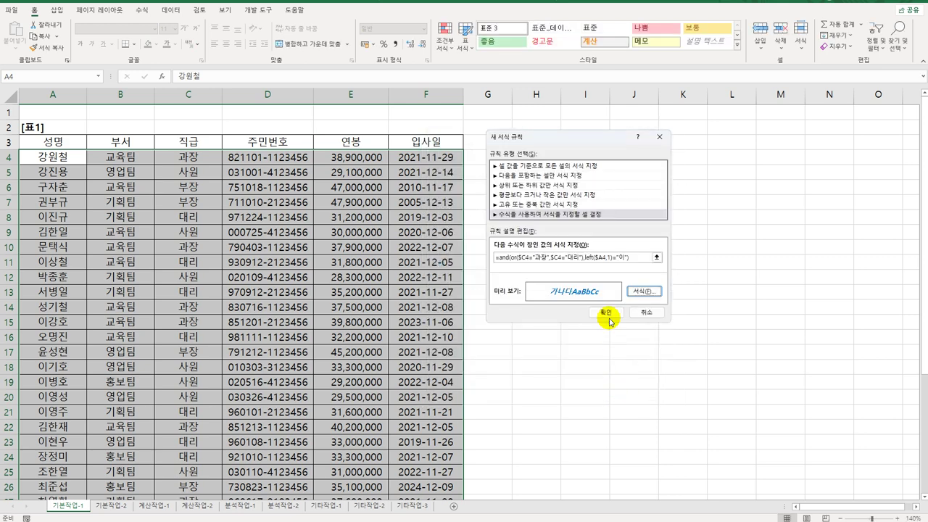
left_click(606, 313)
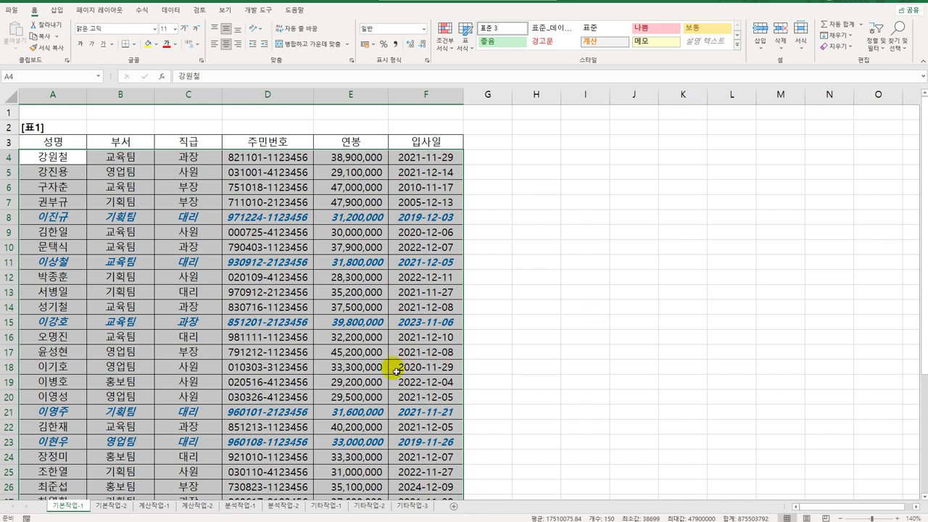
Step: Open the page setup of sheet 기본작업-2 and centre the printout horizontally on the page
left_click(114, 505)
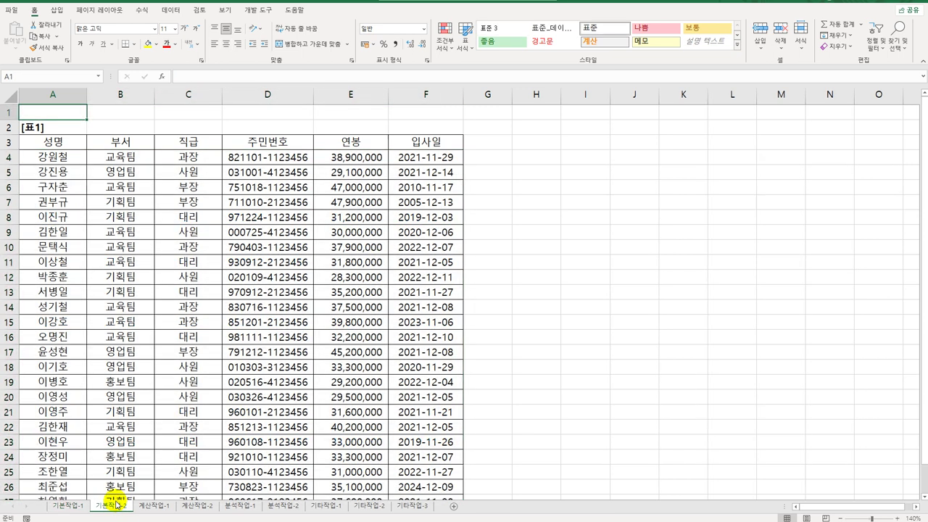
left_click(100, 11)
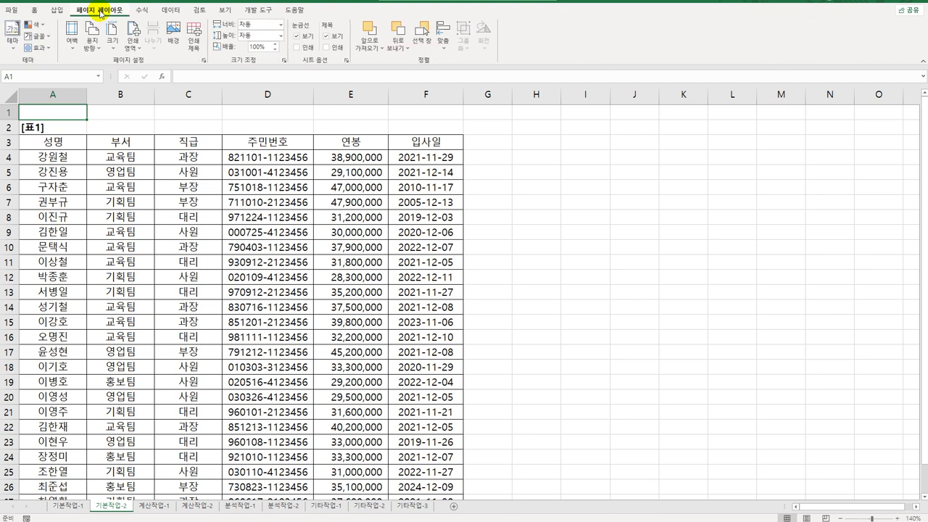
left_click(204, 60)
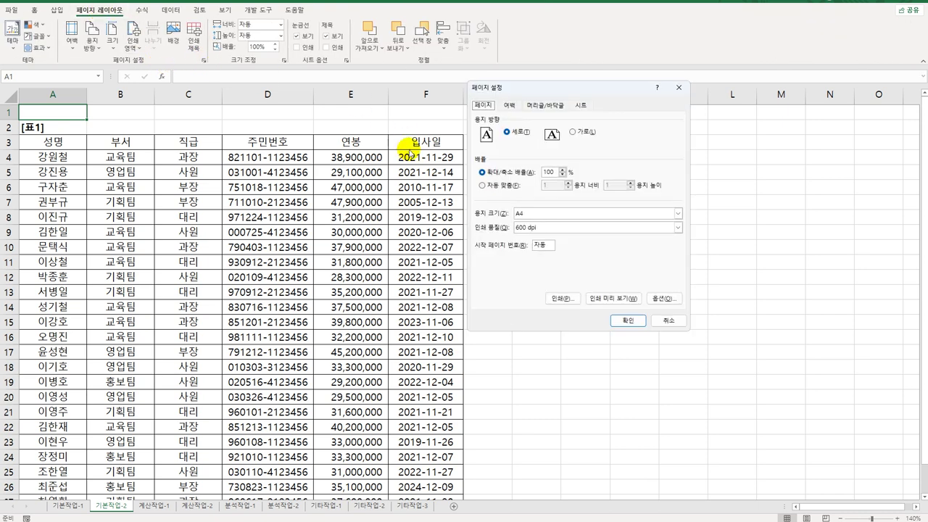
left_click(511, 106)
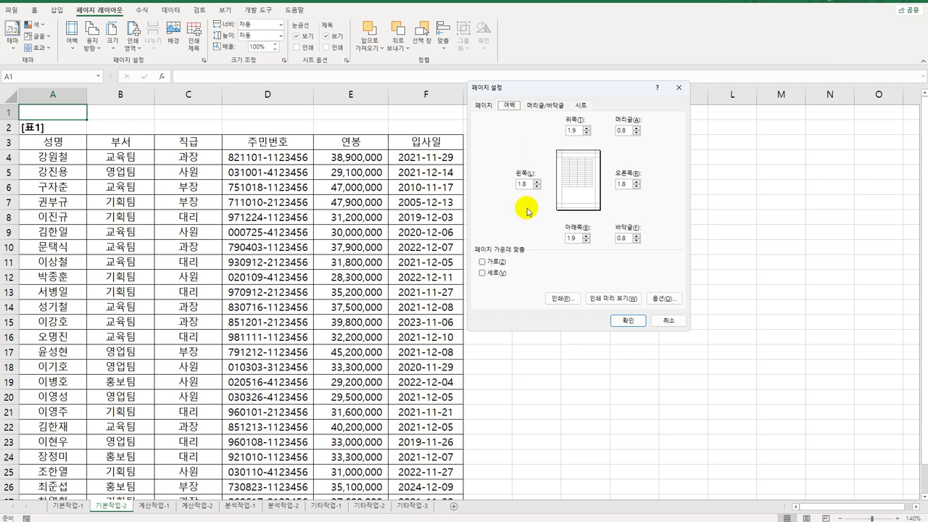
left_click(493, 263)
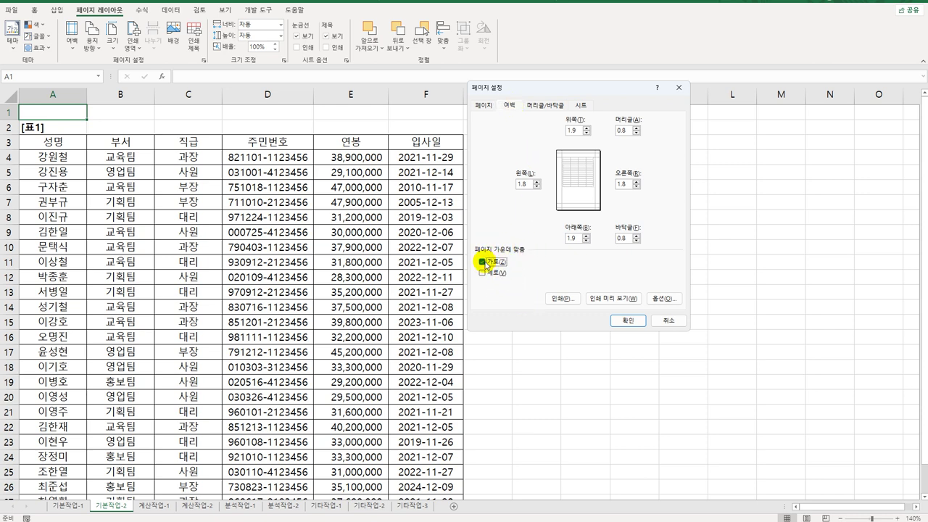
Step: Add a custom footer in the right section reading 출력일 : &[날짜], 출력시간 : &[시간]
left_click(540, 106)
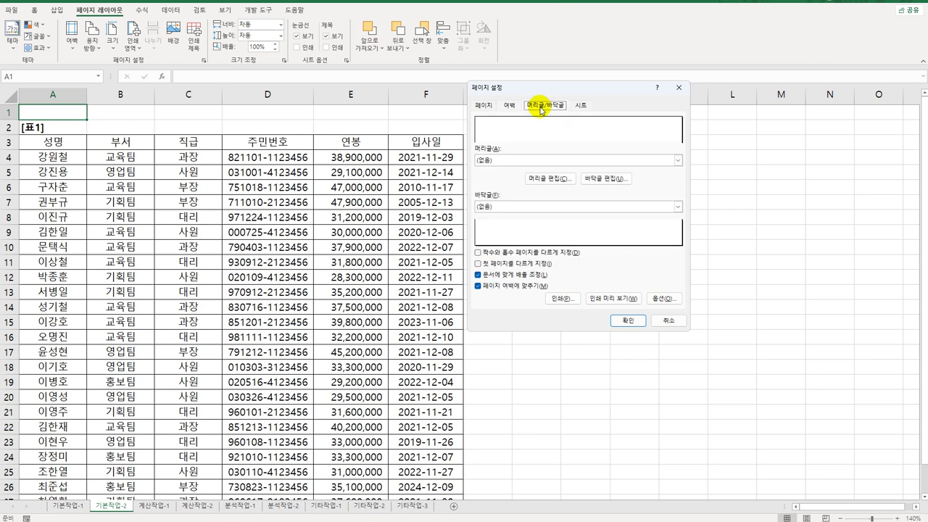
left_click(601, 182)
left_click(657, 249)
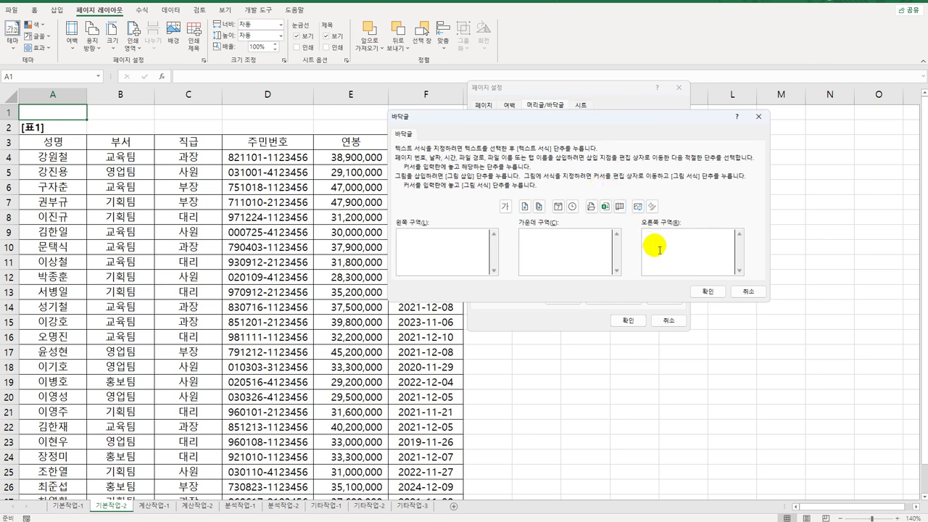
left_click(556, 208)
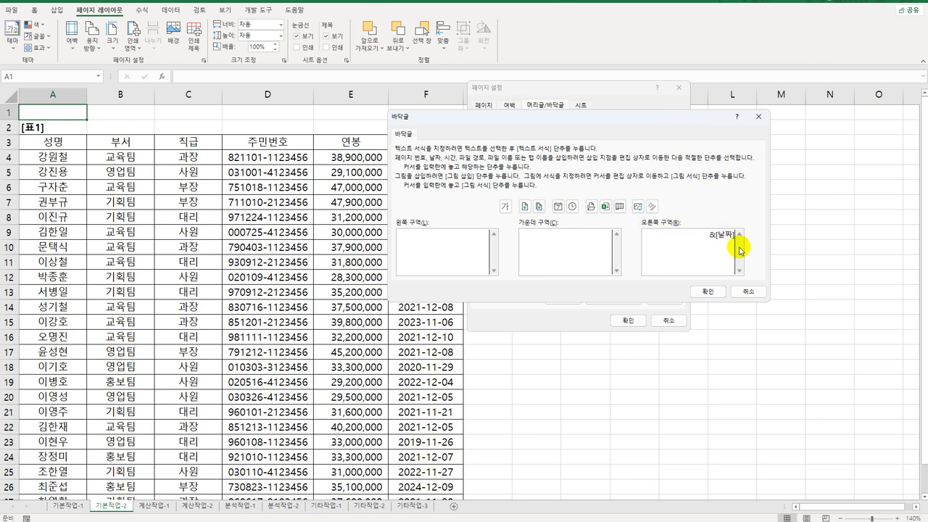
type("출력일 :")
key("End")
type(", 출력시간")
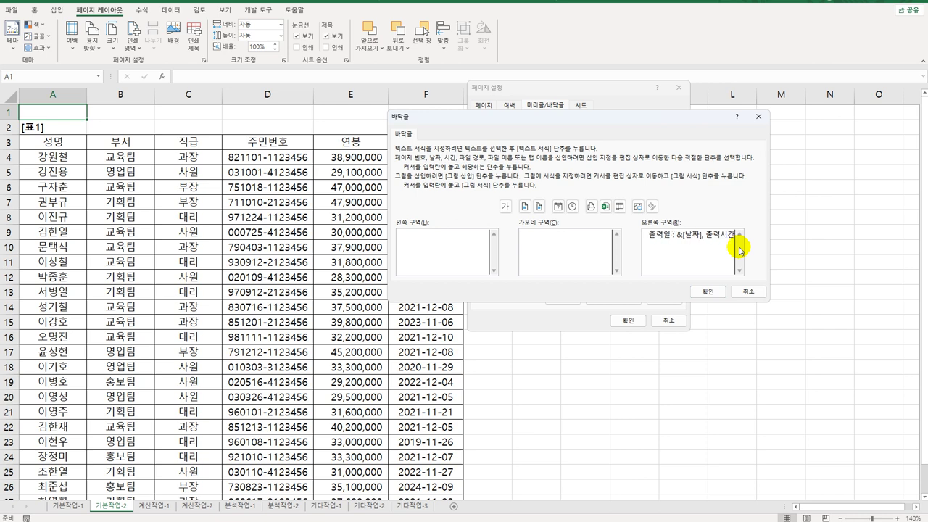
type(" :")
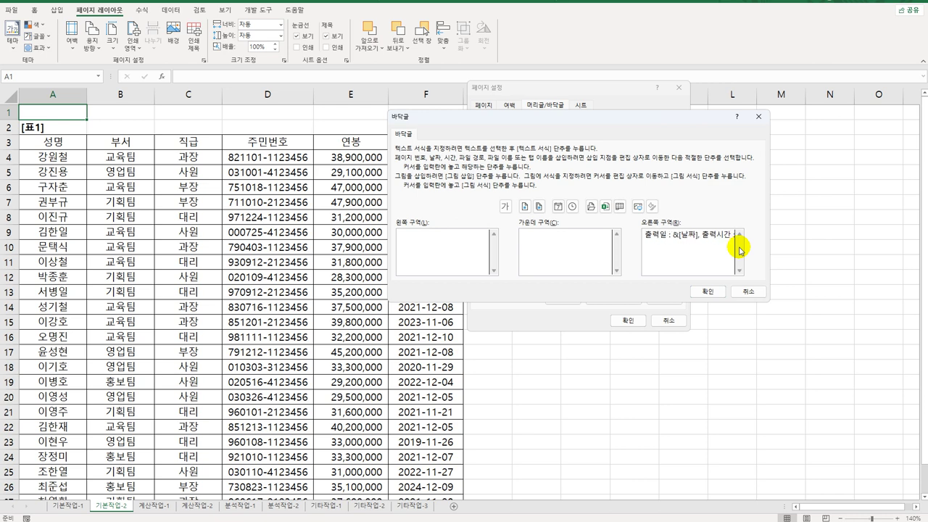
left_click(576, 210)
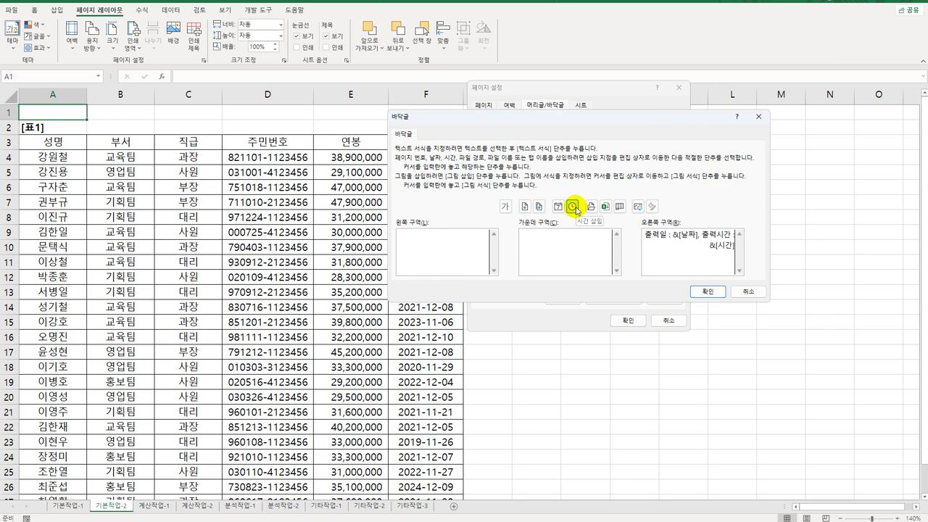
left_click(708, 291)
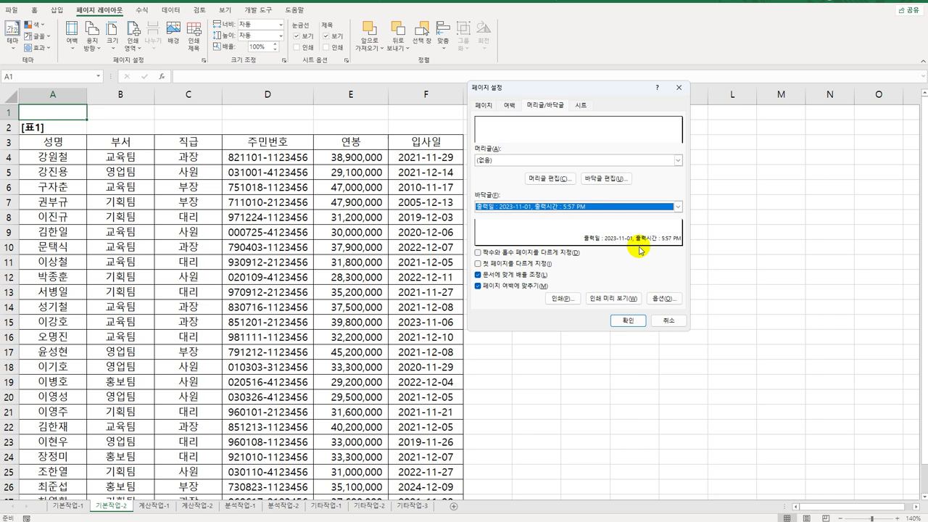
Step: Set the print area of the sheet to the table range $A$3:$F$28
left_click(579, 107)
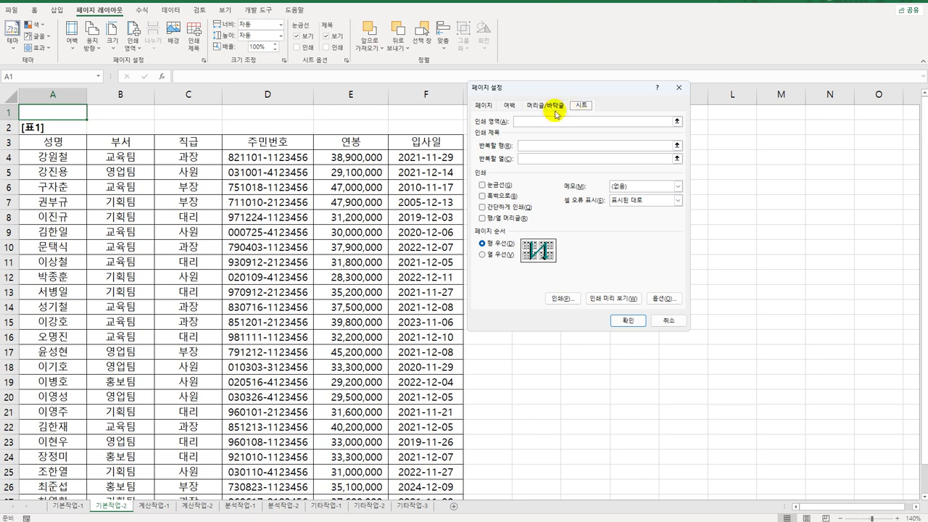
left_click(534, 121)
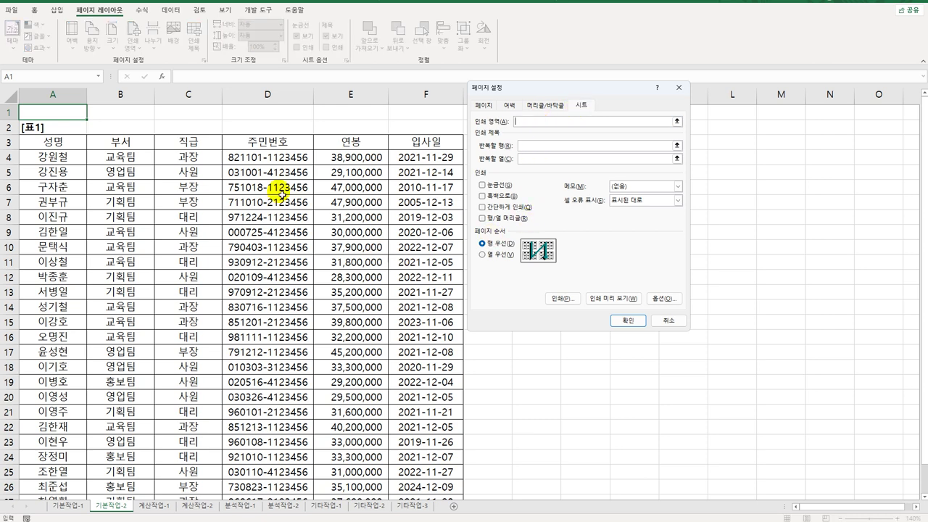
left_click_drag(65, 142, 397, 476)
scroll(481, 392, "up", 1)
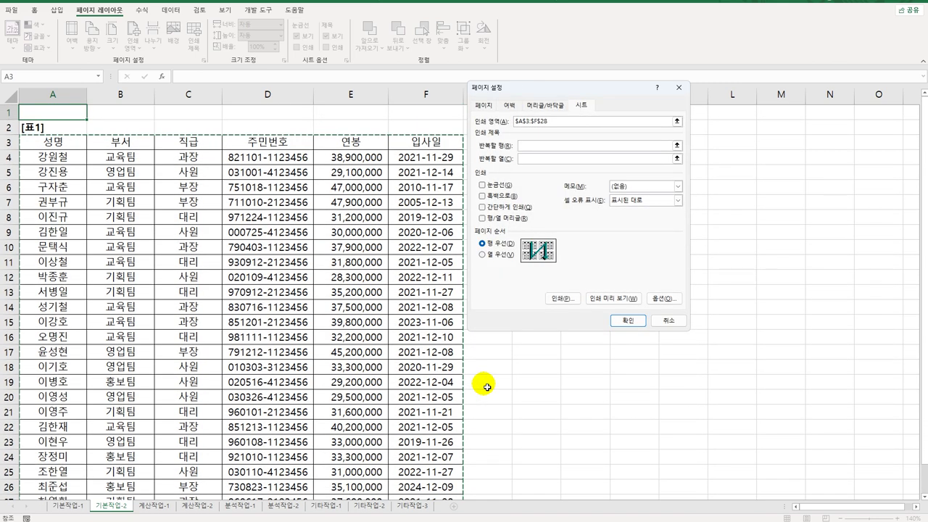
Step: Set the page margins to the narrow preset (좁게) from the print preview and return to the sheet
left_click(513, 107)
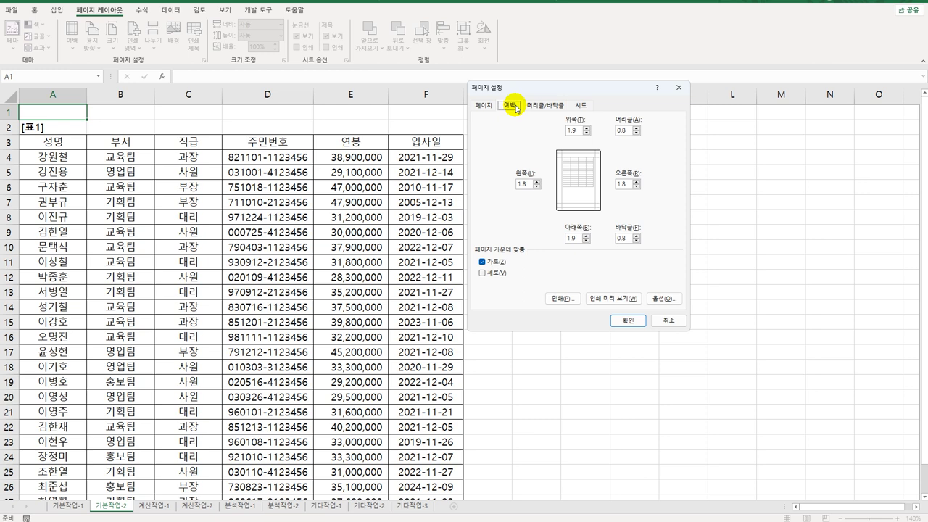
double_click(582, 135)
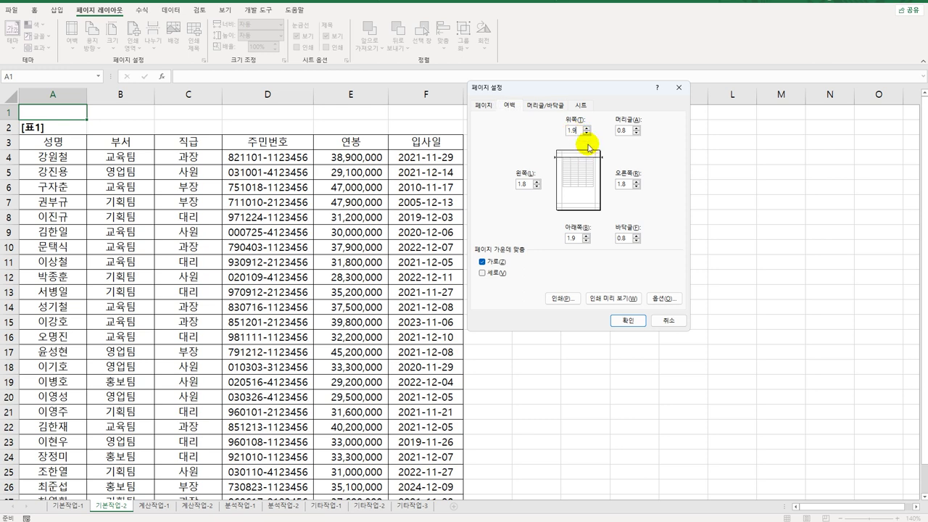
left_click(622, 302)
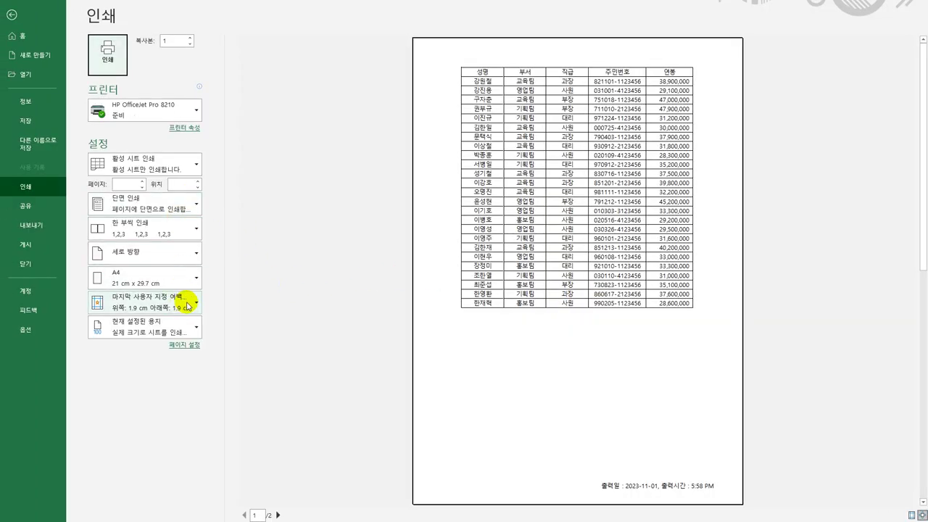
left_click(187, 306)
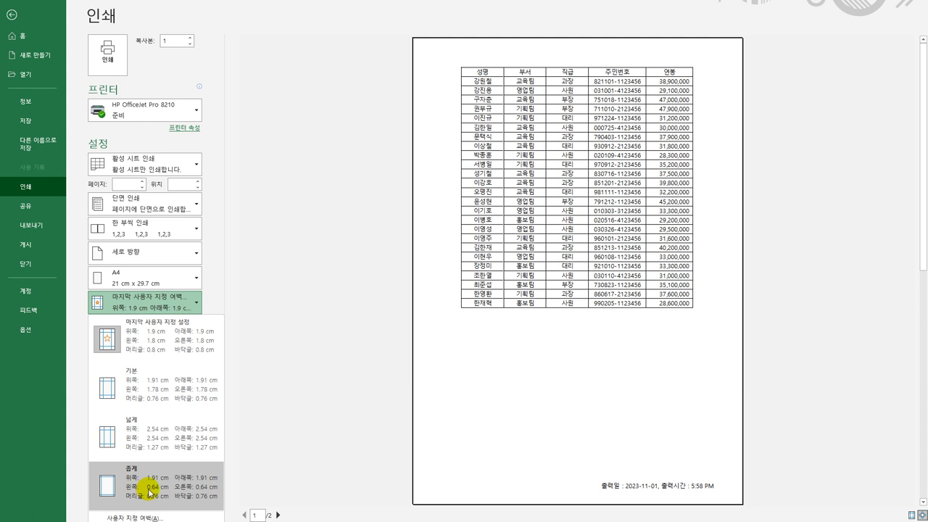
left_click(149, 492)
left_click(194, 304)
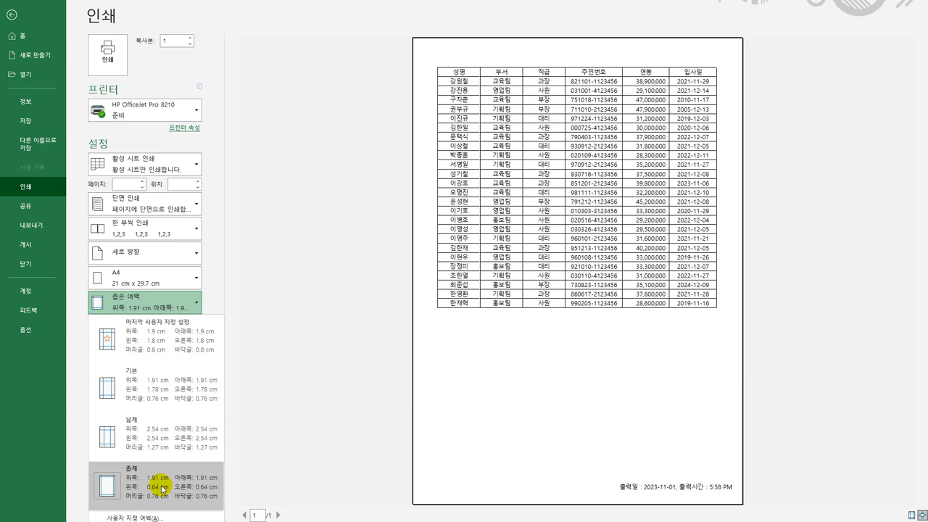
left_click(161, 487)
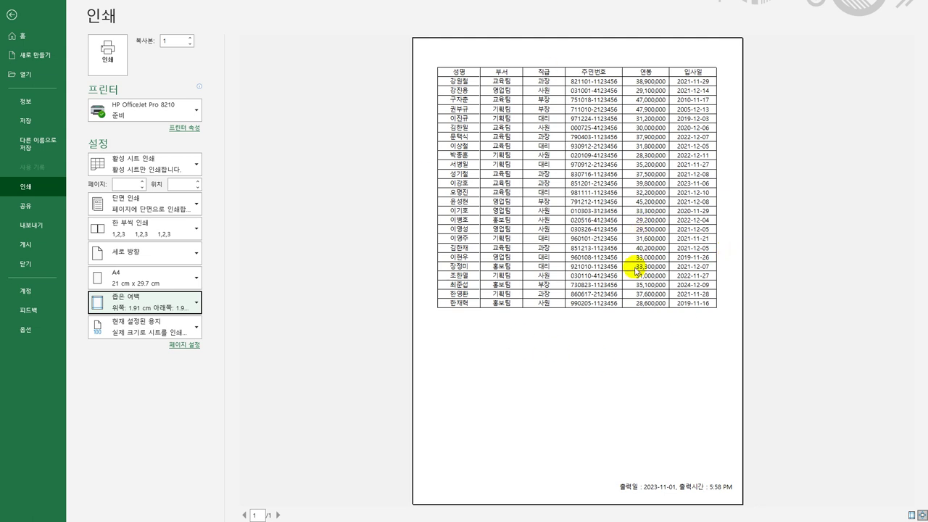
left_click(13, 15)
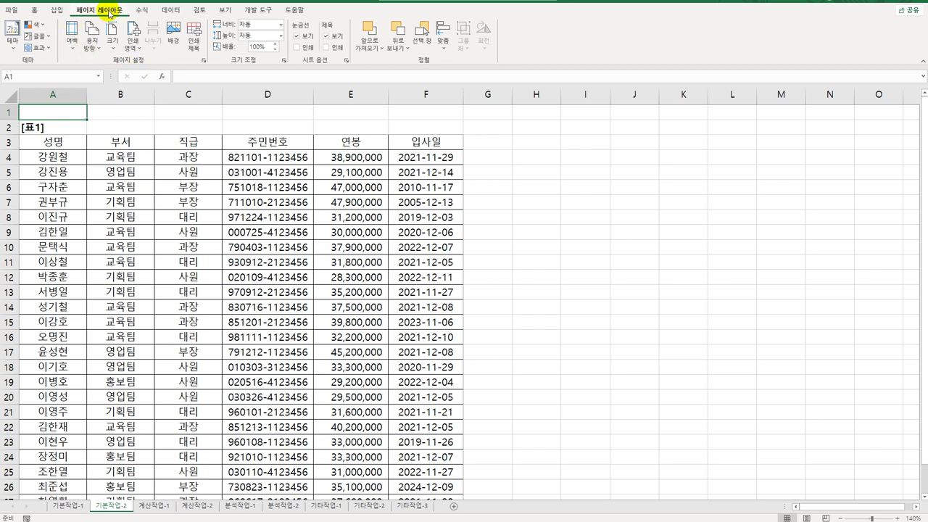
left_click(70, 42)
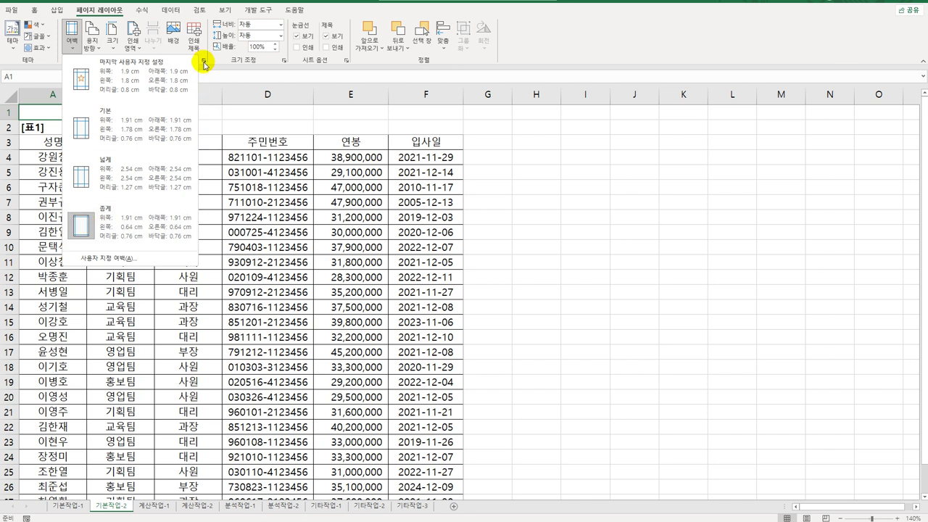
left_click(301, 181)
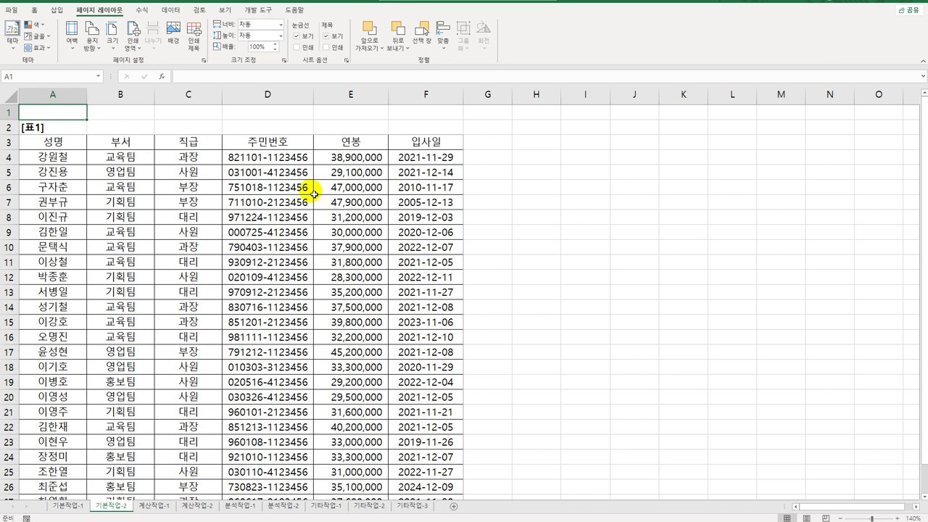
Step: Open sheet 계산작업-1 and examine the answer range B3:D5 and the rank headings B2:D2 of [표1]
left_click(153, 507)
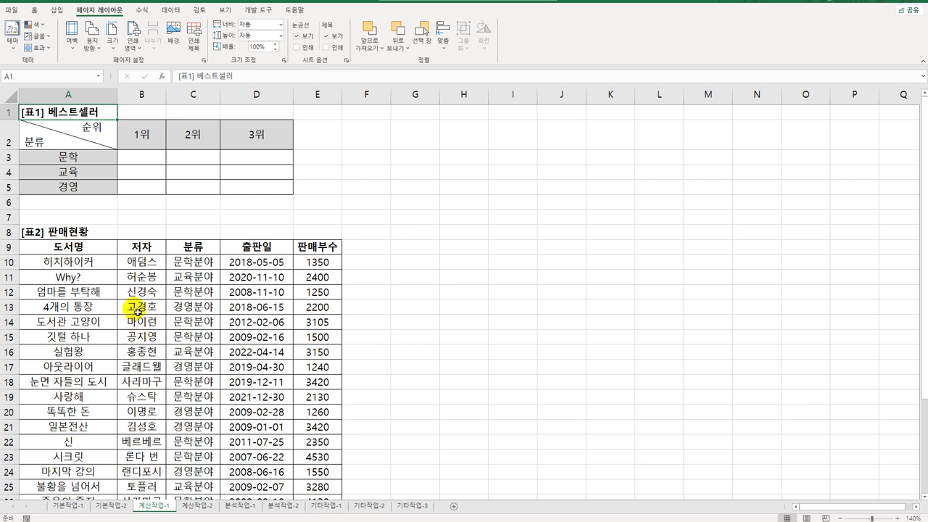
left_click(155, 156)
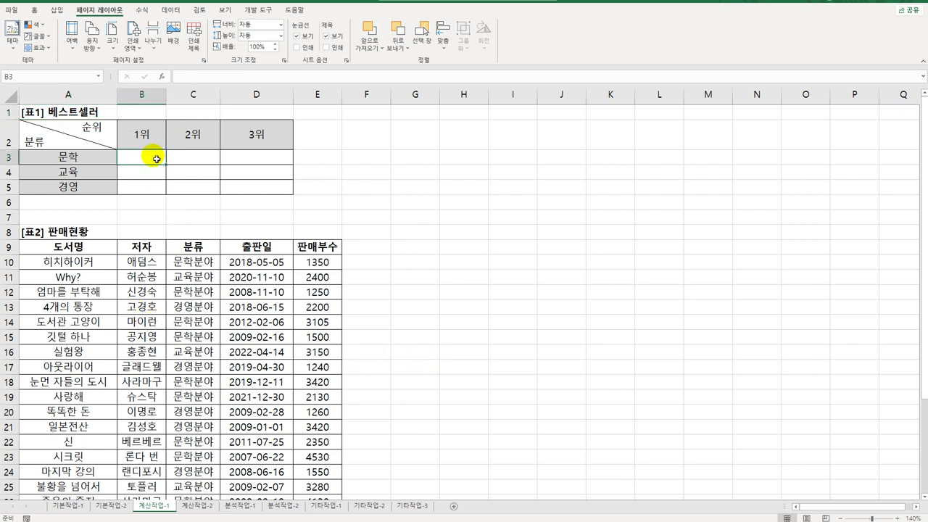
left_click_drag(156, 159, 277, 184)
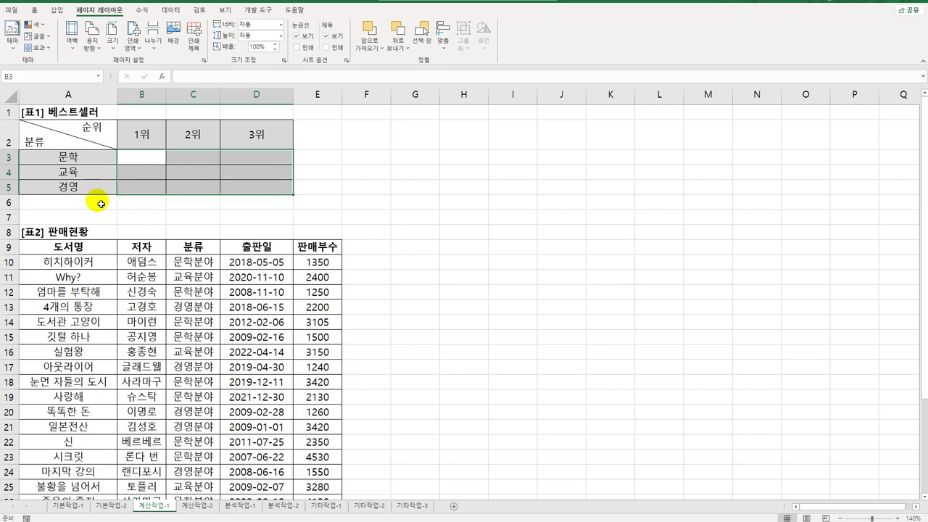
left_click(143, 158)
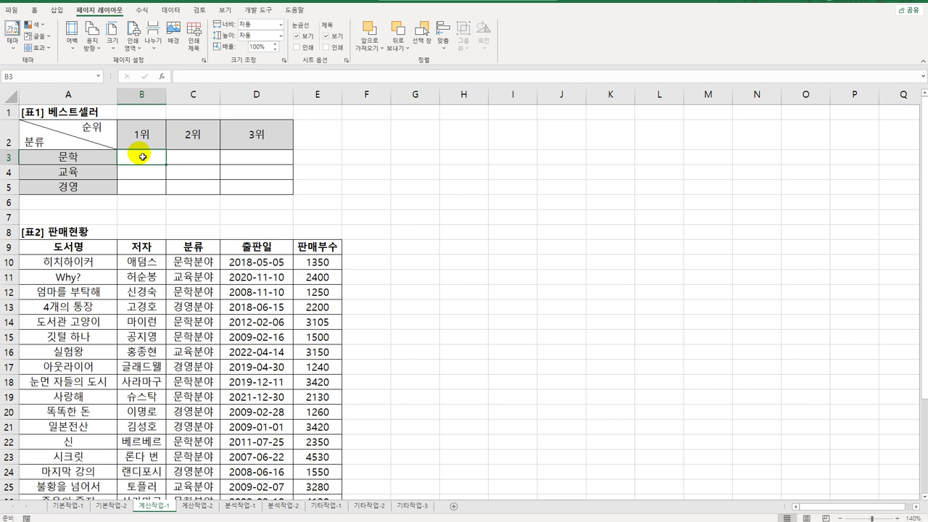
left_click(152, 136)
left_click(190, 139)
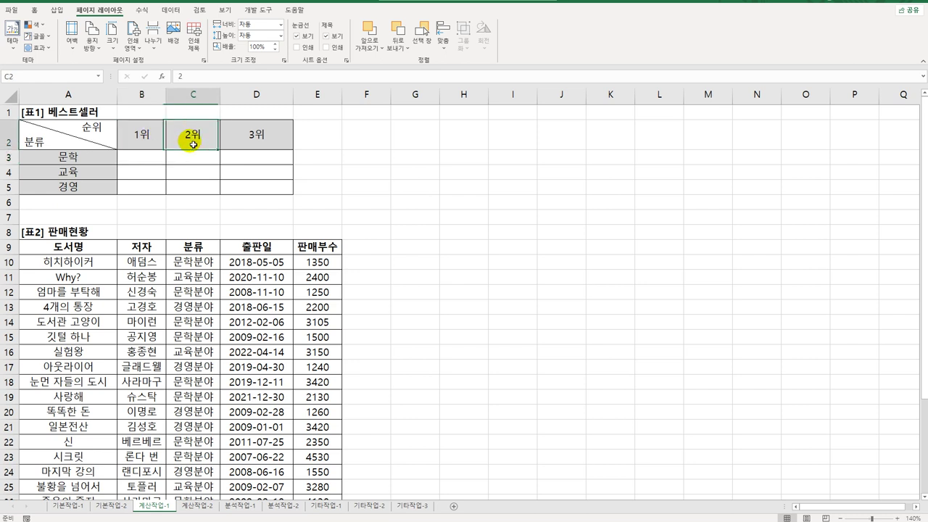
left_click(272, 138)
left_click(145, 138)
left_click(200, 143)
left_click(250, 136)
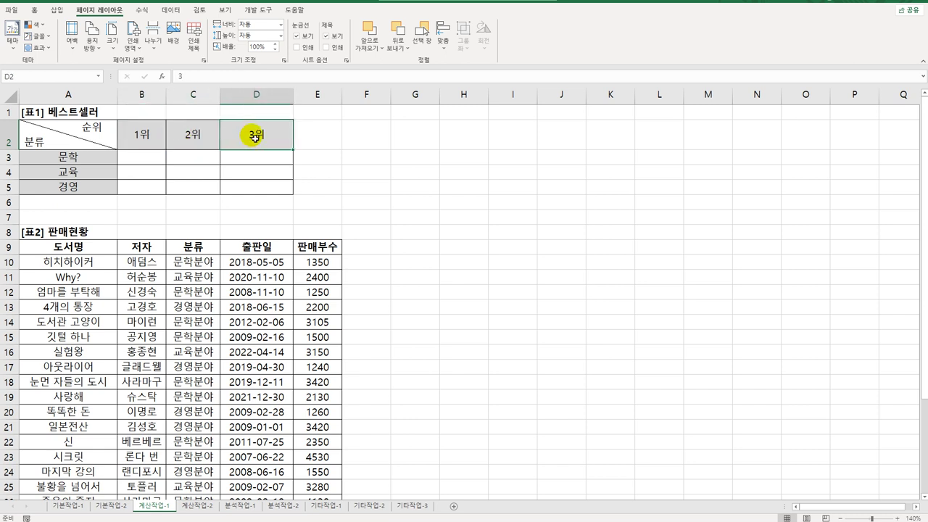
left_click(139, 138)
left_click(243, 136)
left_click(145, 137)
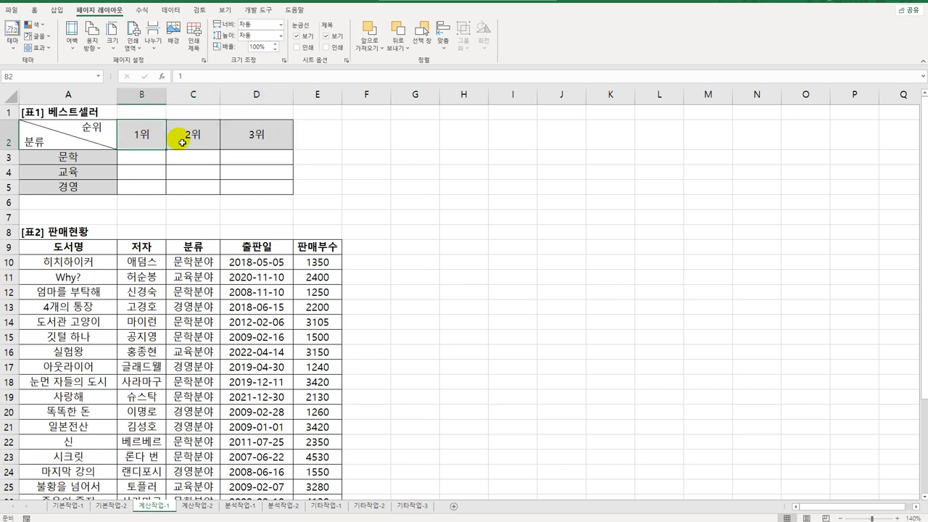
left_click(187, 132)
left_click(143, 161)
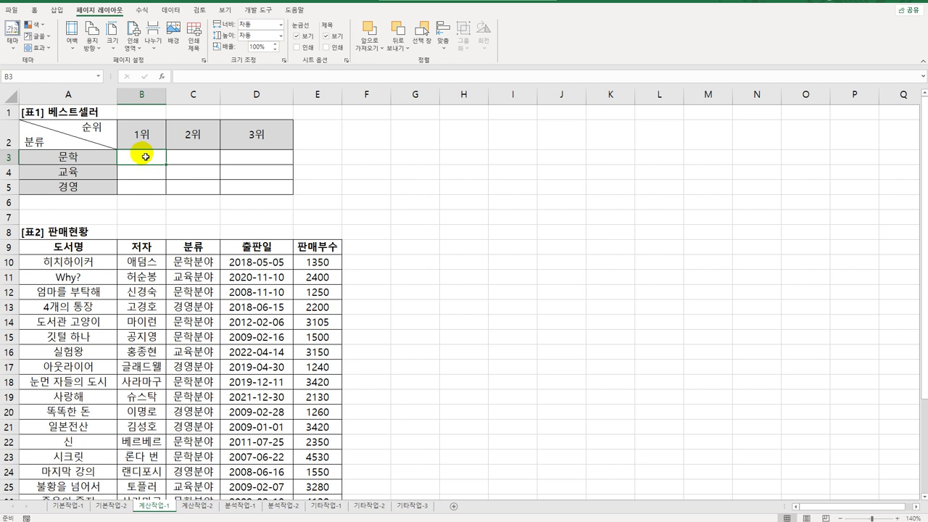
left_click_drag(141, 129, 253, 131)
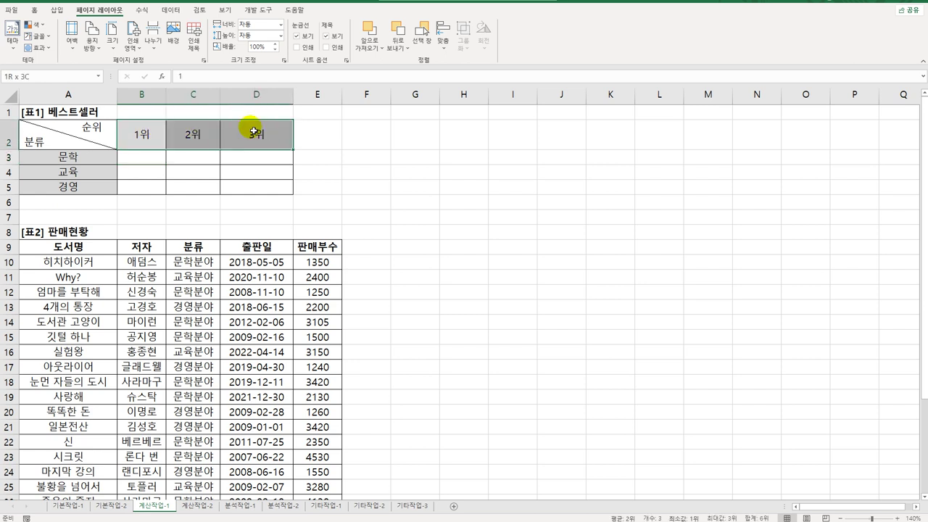
Step: Start a formula across B3:D3 of [표1] with nested functions, =LARGE(if(left(
left_click_drag(131, 158, 261, 153)
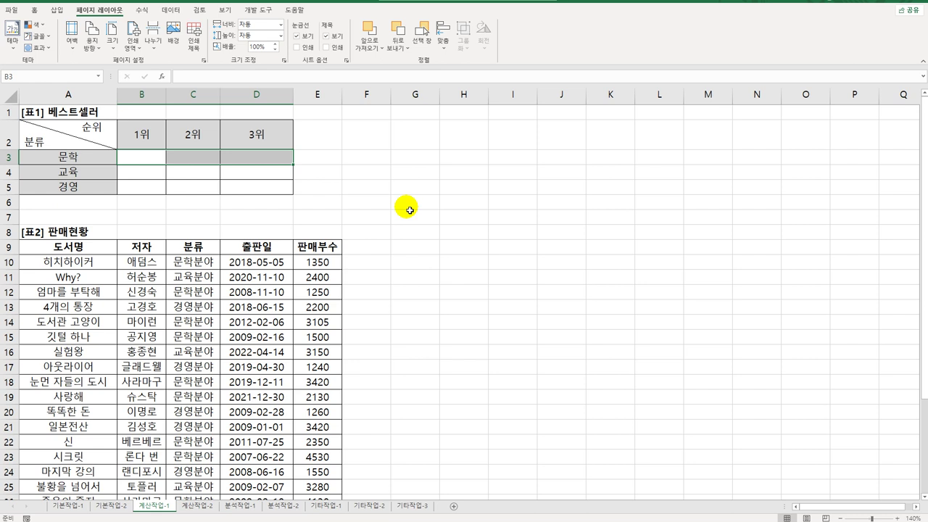
type("=")
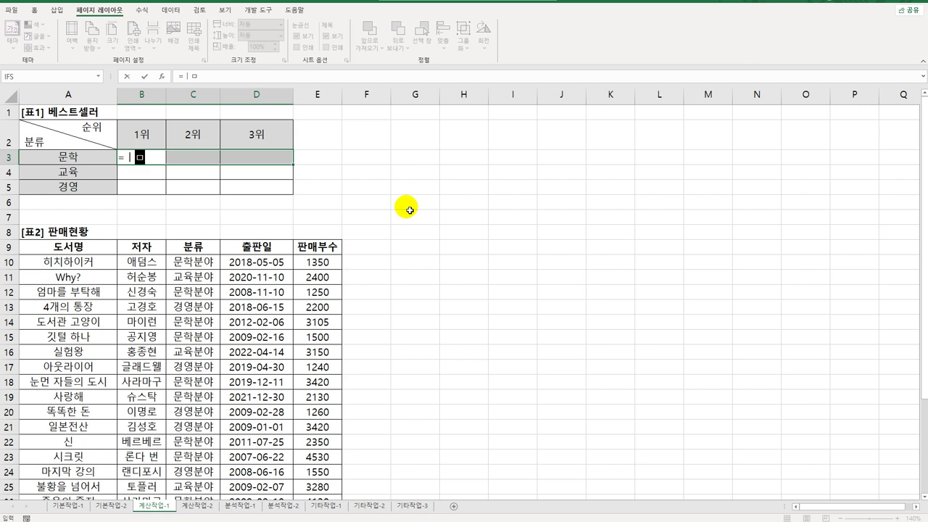
type("l")
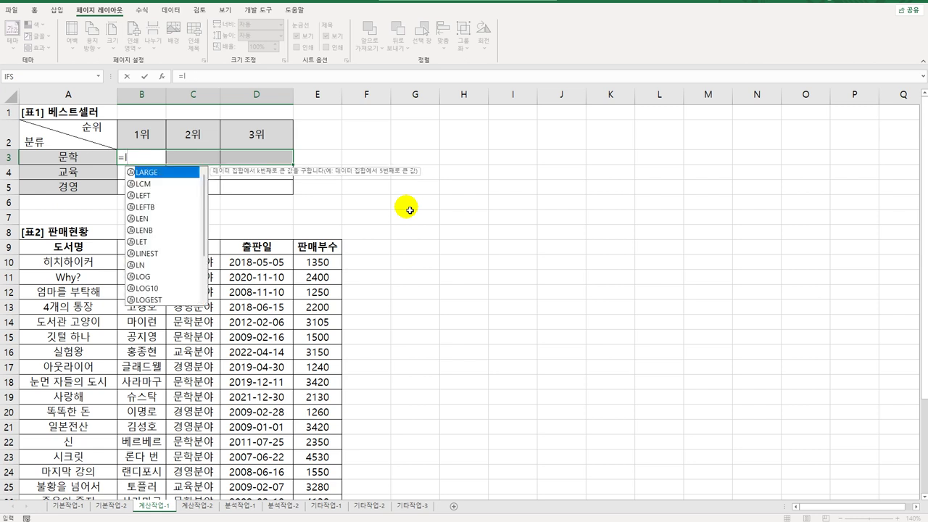
key("Tab")
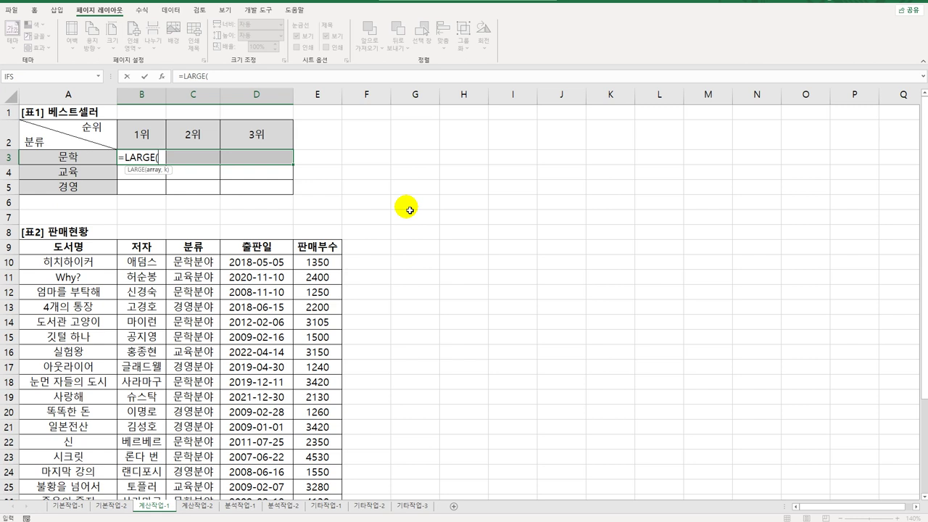
type("if(")
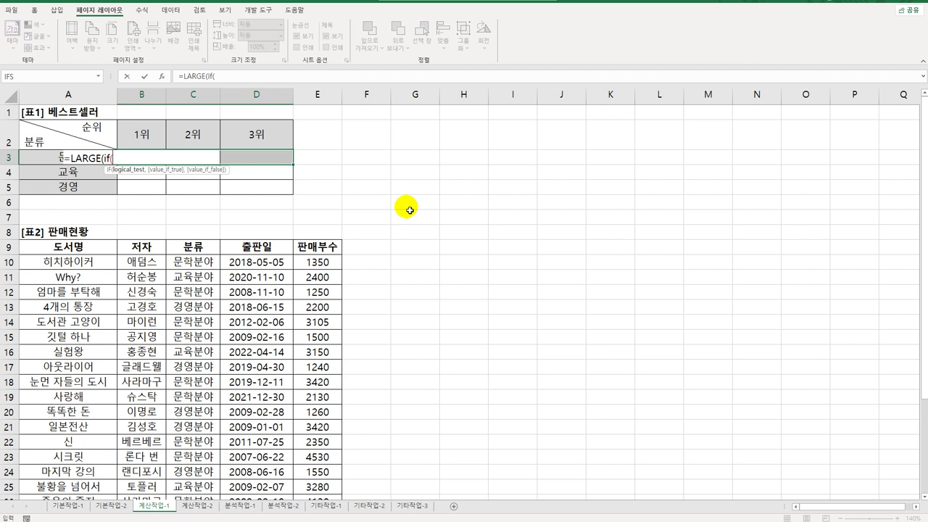
type("left(")
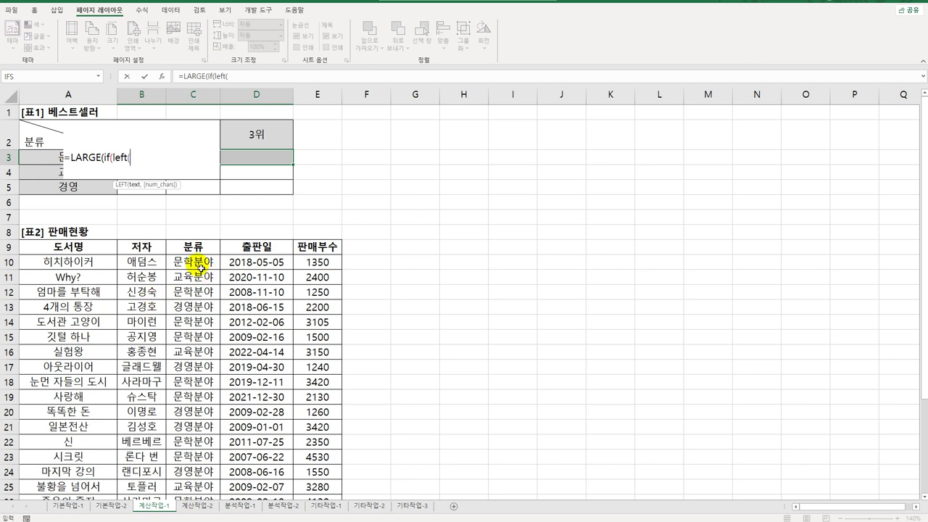
Step: Write the IF condition comparing the first 2 characters of the categories $C$10:$C$30 with $A3
left_click_drag(200, 268, 201, 493)
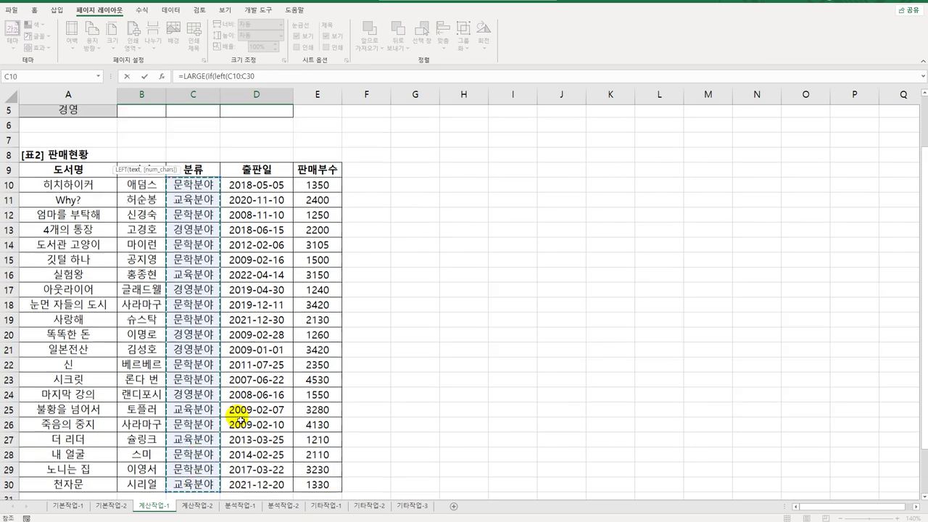
scroll(240, 419, "up", 2)
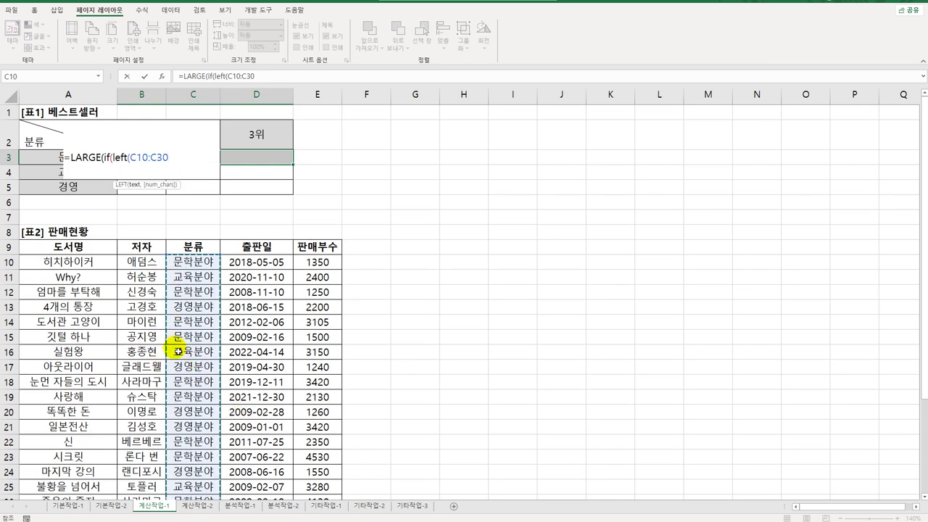
key("F4")
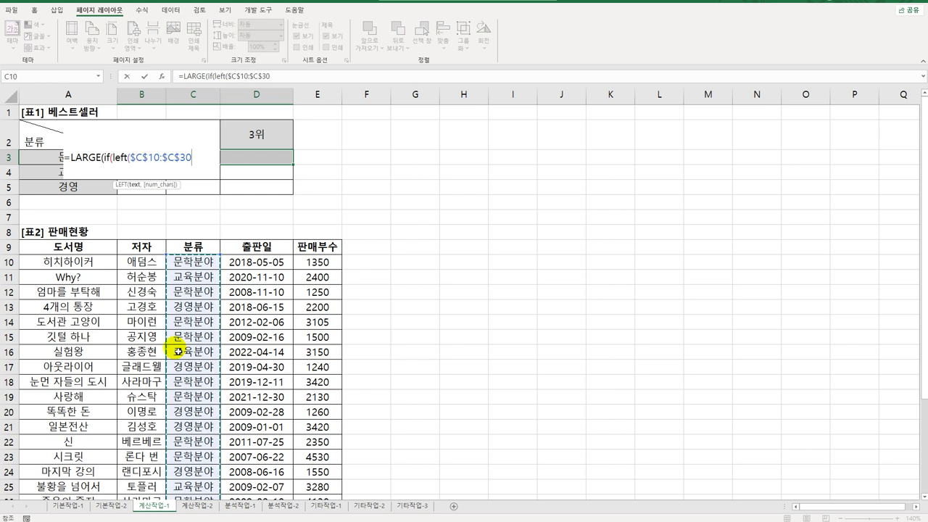
type(",2)=")
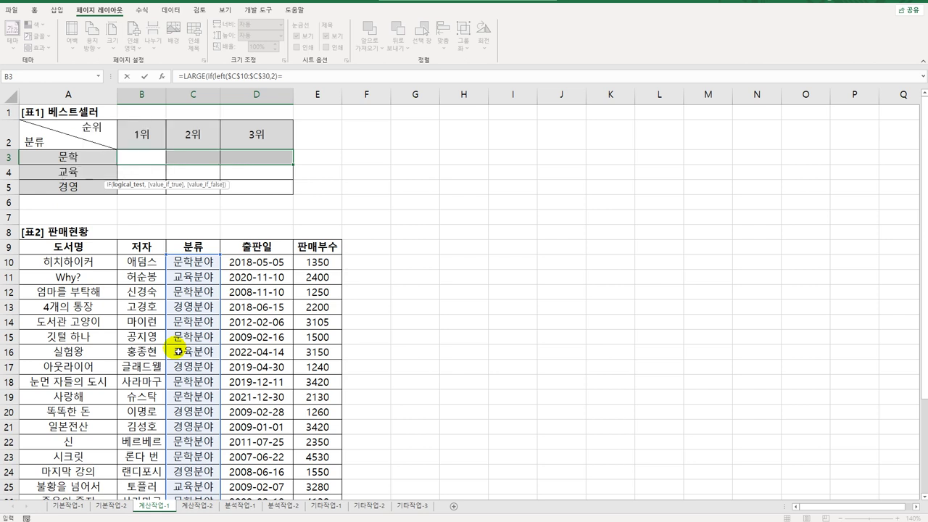
key("Left")
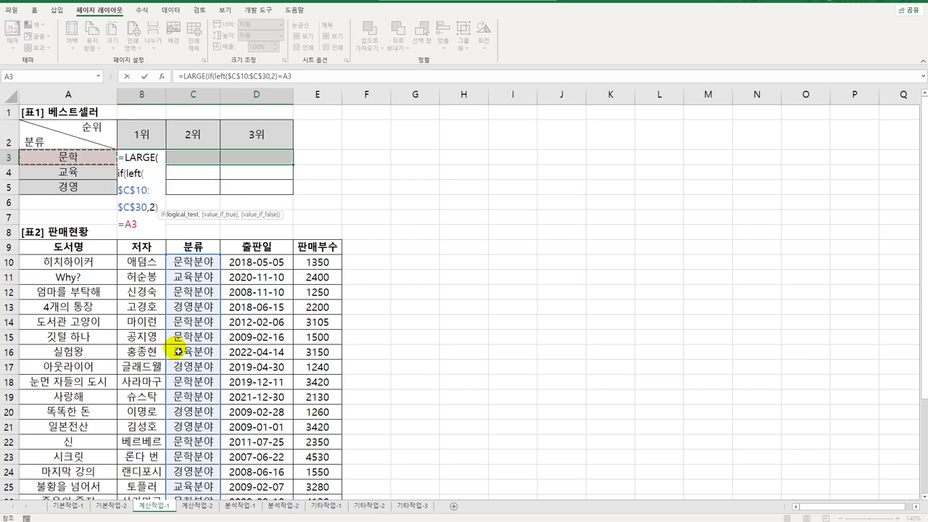
key("F4")
key("F4")
key("F4")
type(",")
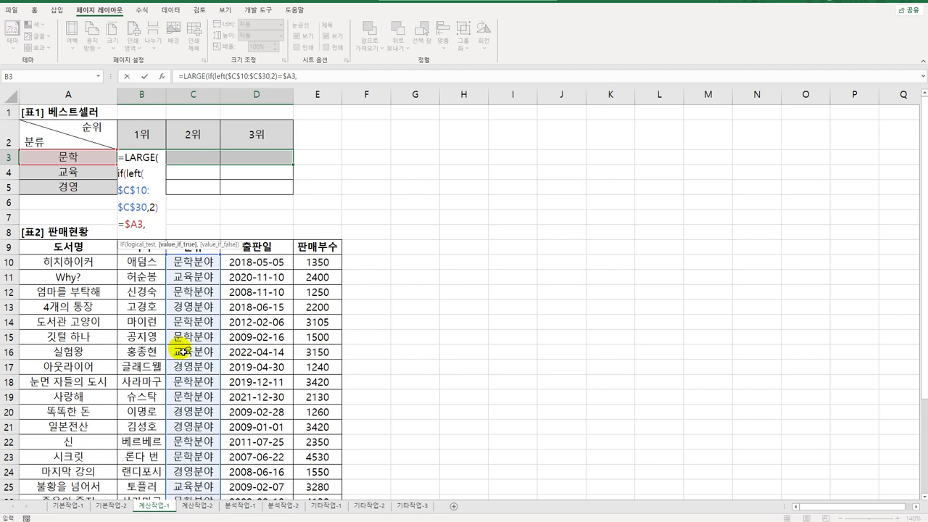
Step: Use the sales figures $E$10:$E$30 as the IF function's true value and close the IF function
left_click(321, 264)
left_click_drag(324, 265, 326, 475)
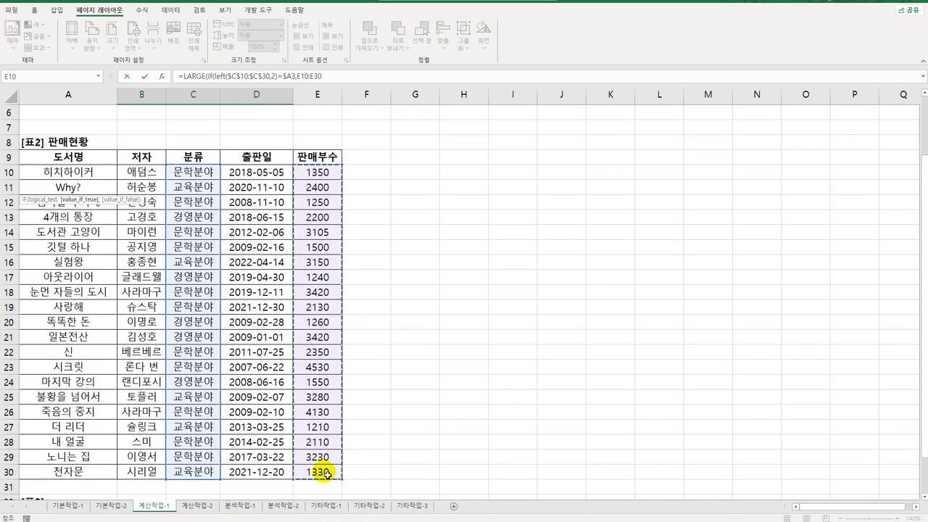
key("F4")
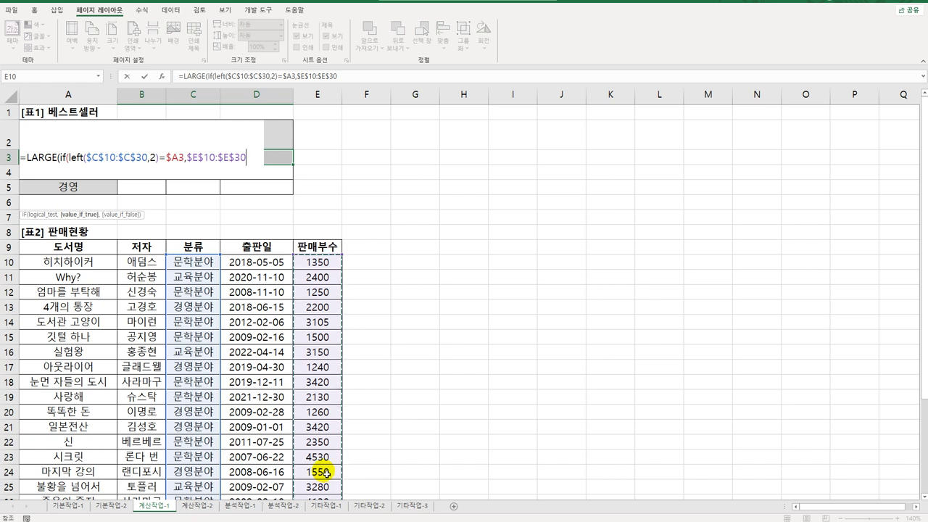
type(")")
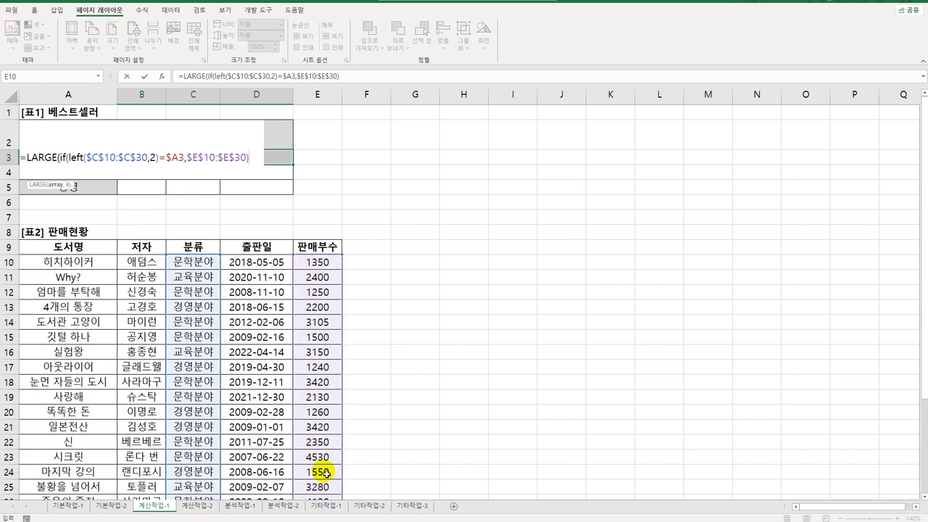
Step: Give LARGE the rank array {1,2,3}, enter the formula as an array formula in B3:D3 and fill it down to row 5
type(",{1,2")
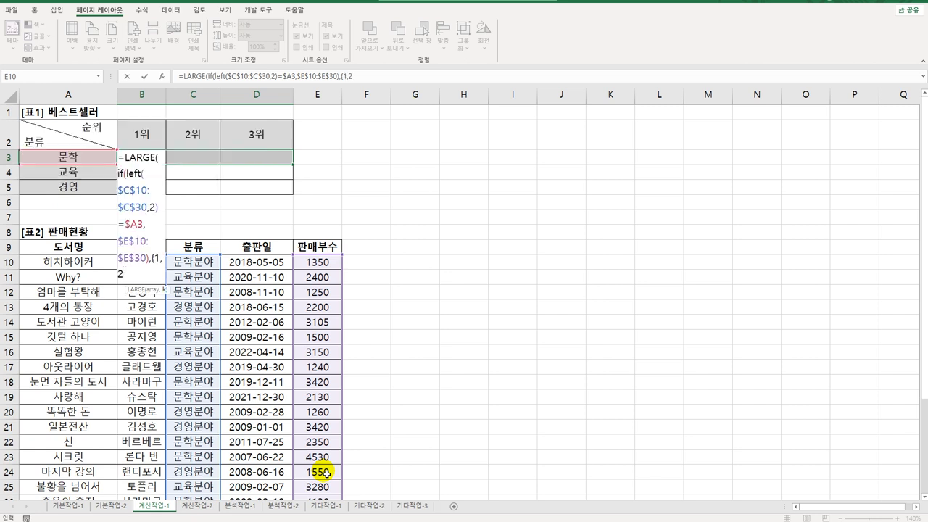
type(",3})")
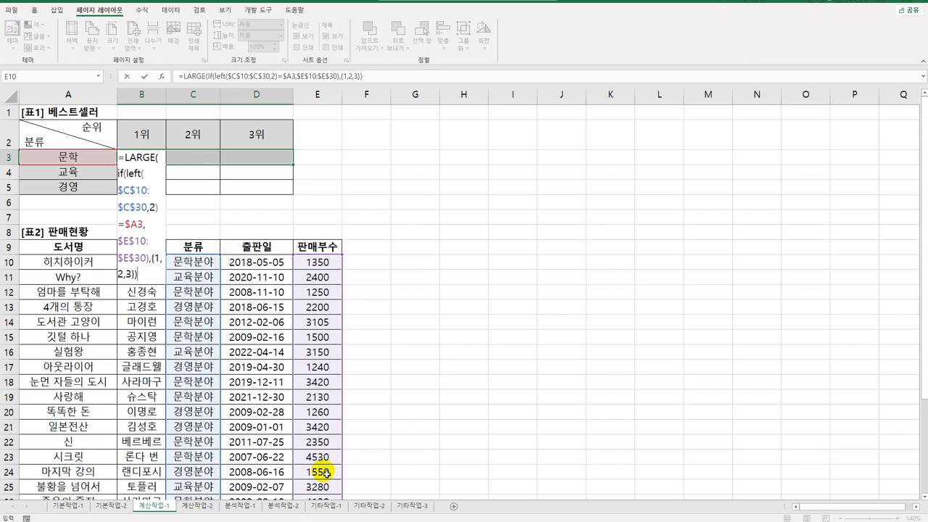
key("ctrl+shift+Return")
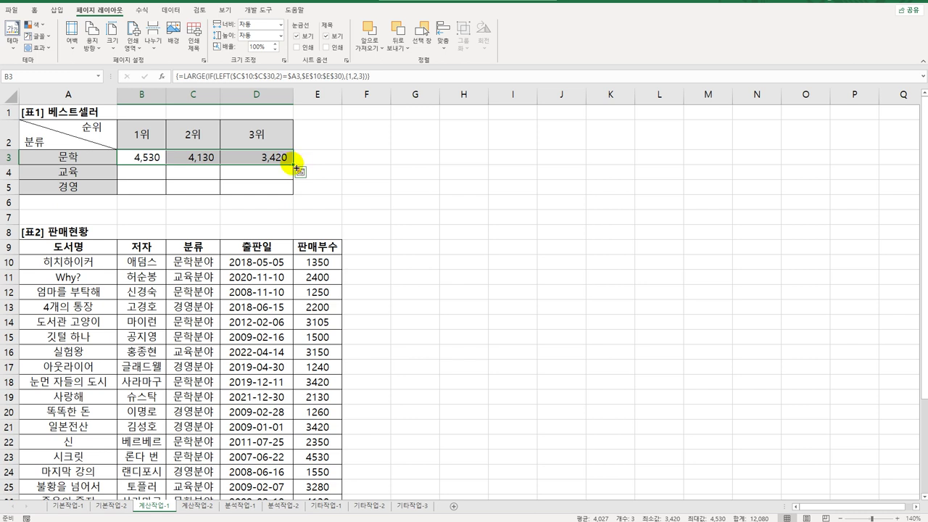
left_click_drag(295, 166, 292, 192)
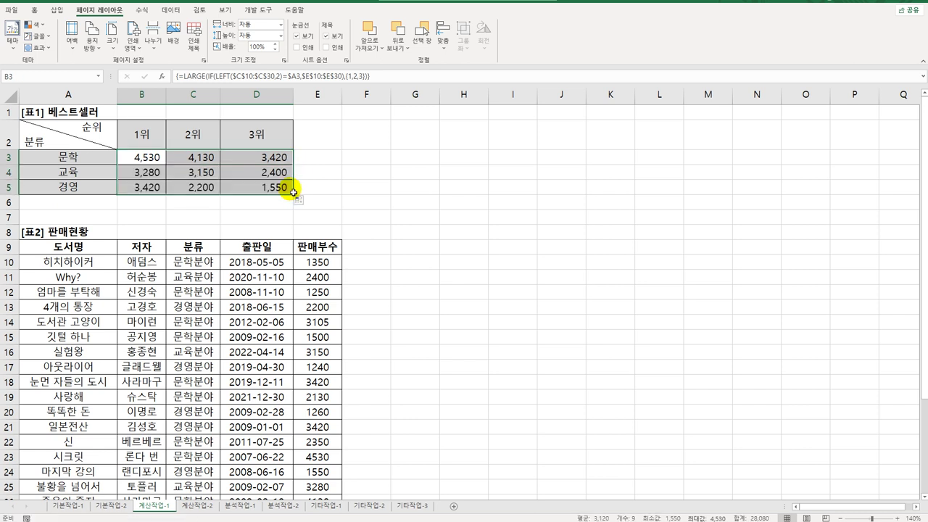
left_click(285, 188)
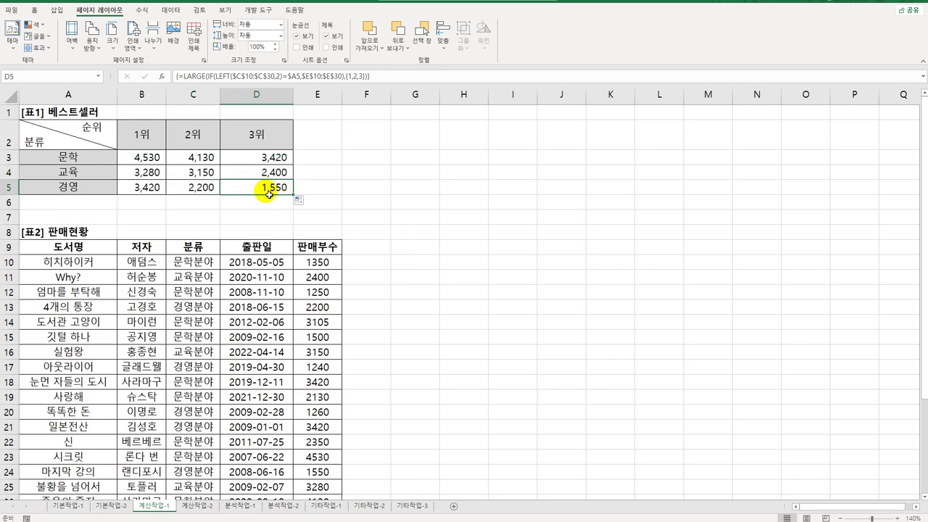
Step: Start a formula in A34 of [표3] for the average of the top 5 sales figures with =AVERAGE(LARGE(
scroll(268, 199, "down", 6)
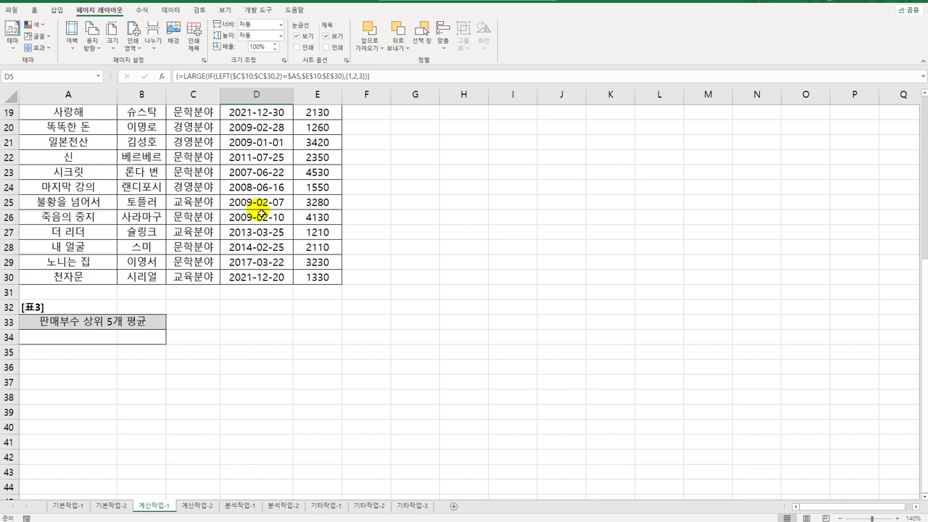
left_click(73, 337)
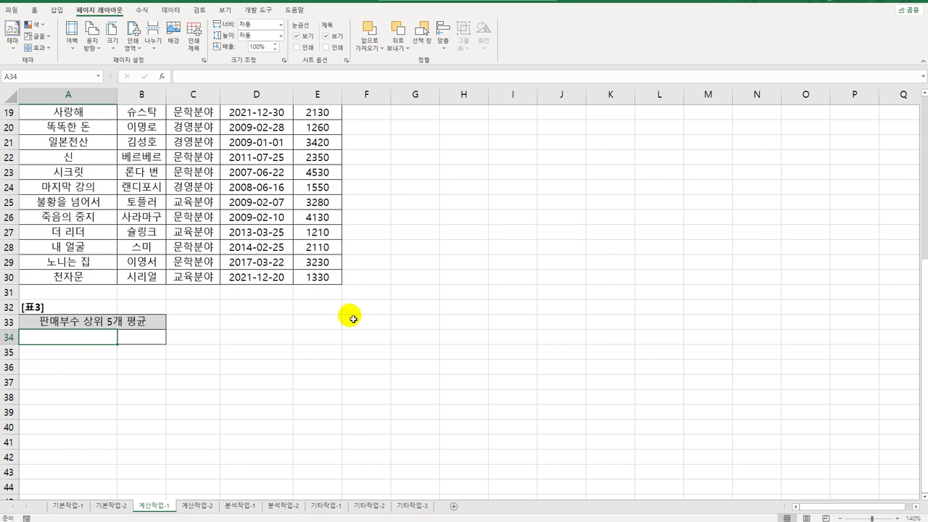
type("=av")
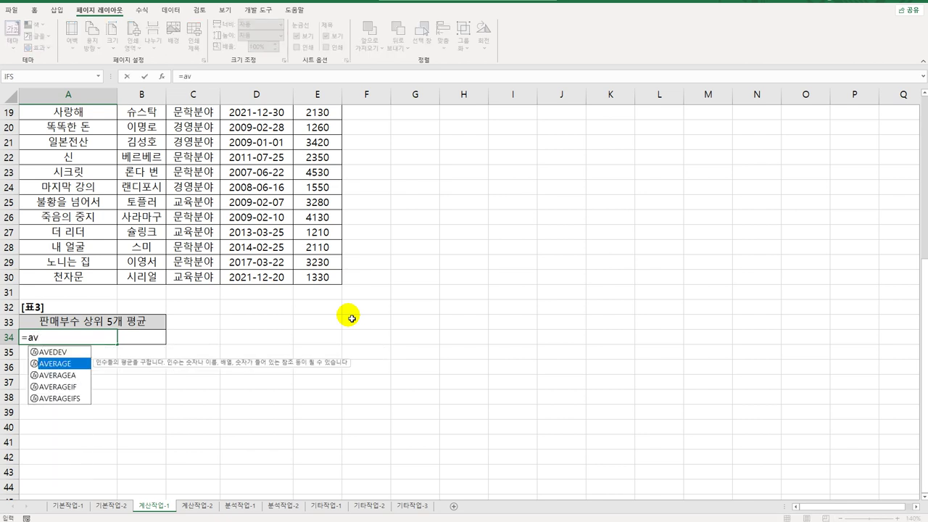
key("Tab")
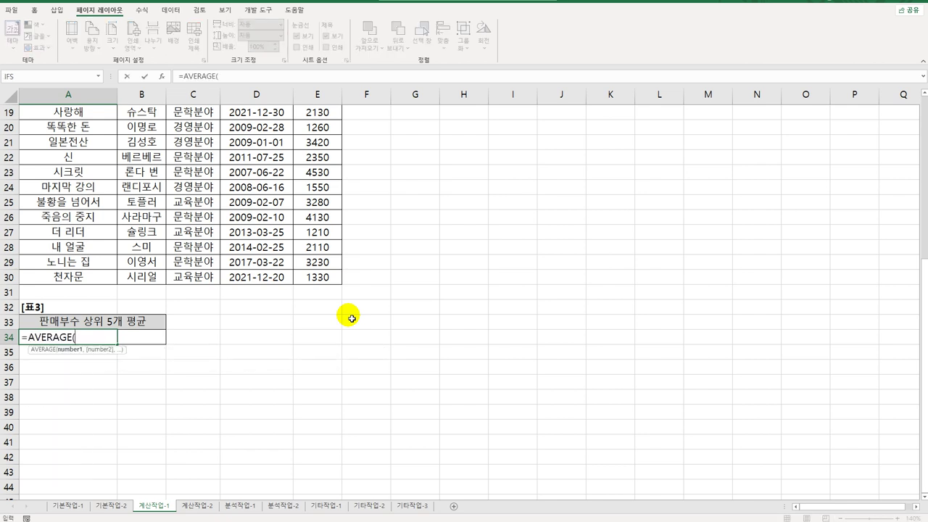
type("lar")
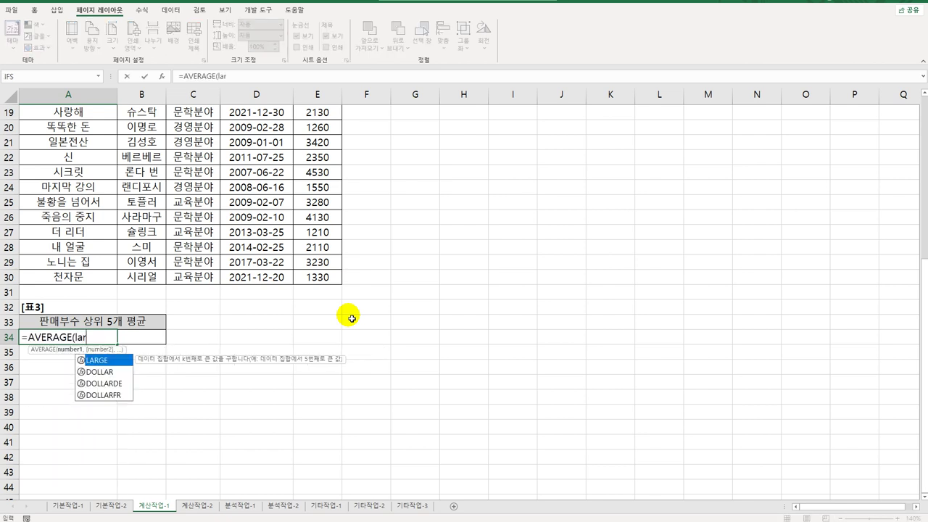
key("Tab")
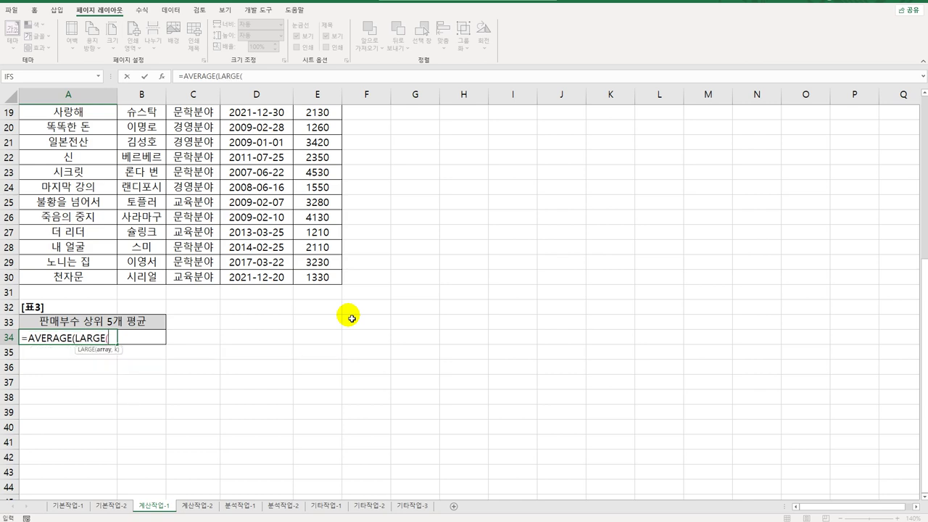
Step: Complete the A34 formula with range E10:E30 and rank array {1,2,3,4,5}, and enter it as an array formula
scroll(355, 285, "up", 6)
left_click_drag(331, 261, 317, 475)
scroll(414, 437, "down", 3)
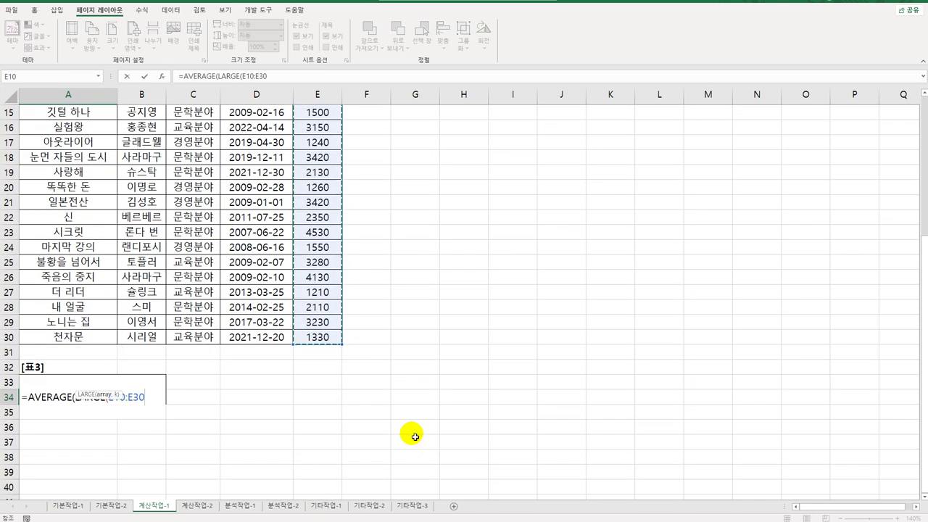
type(",")
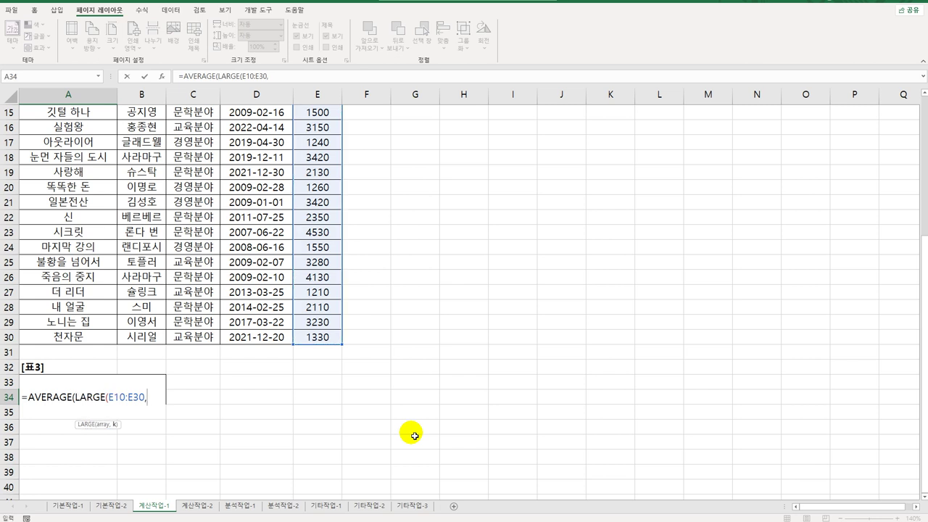
type("{1,2,3,4,")
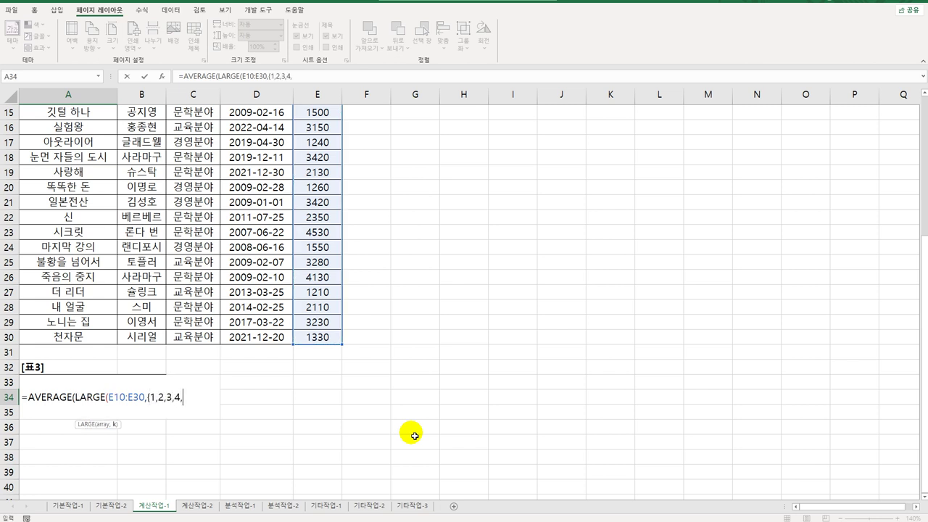
type("5}))")
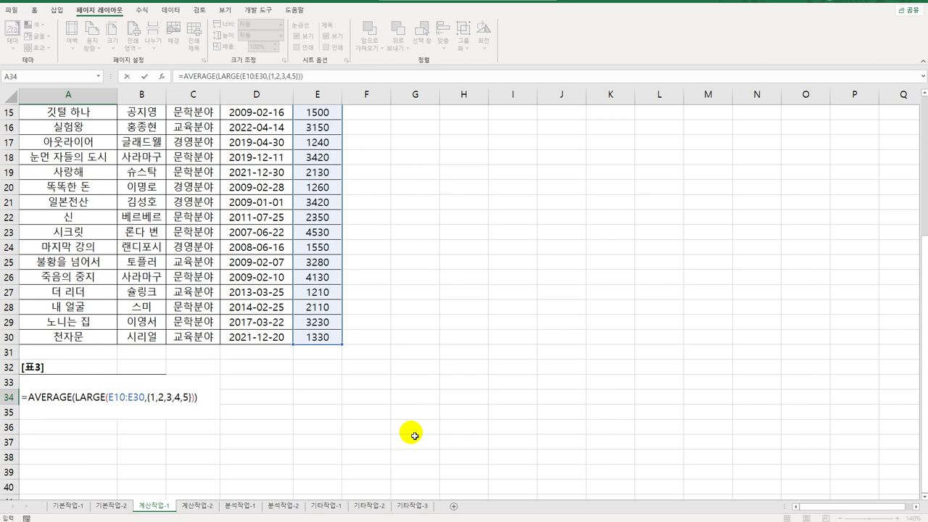
key("ctrl+shift+Return")
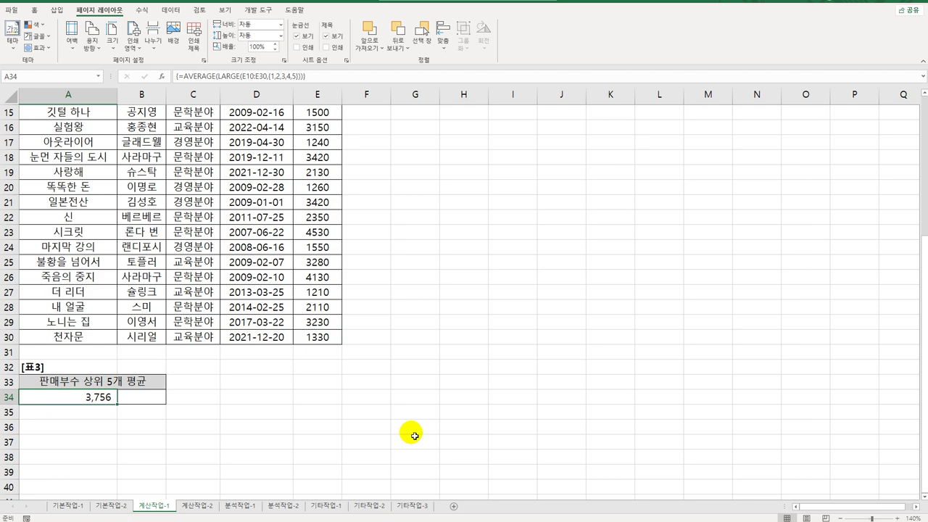
scroll(415, 363, "up", 4)
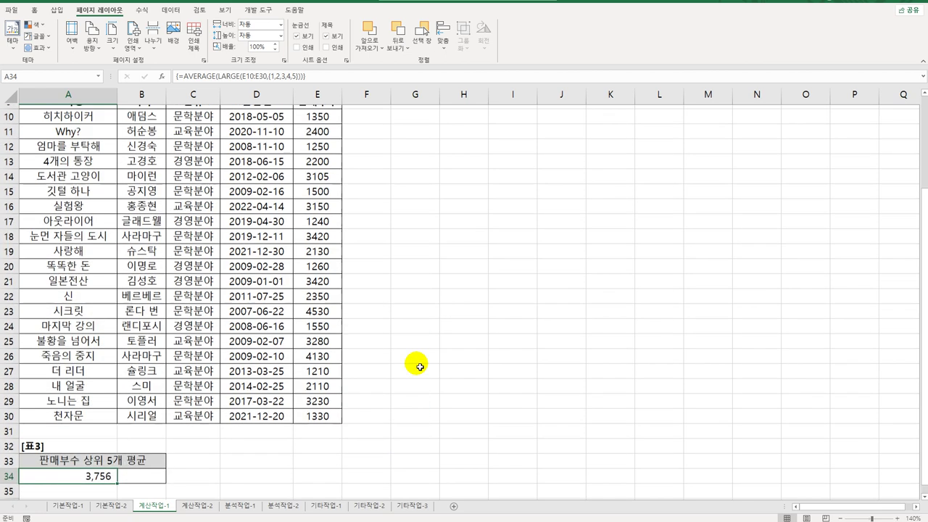
scroll(415, 363, "down", 4)
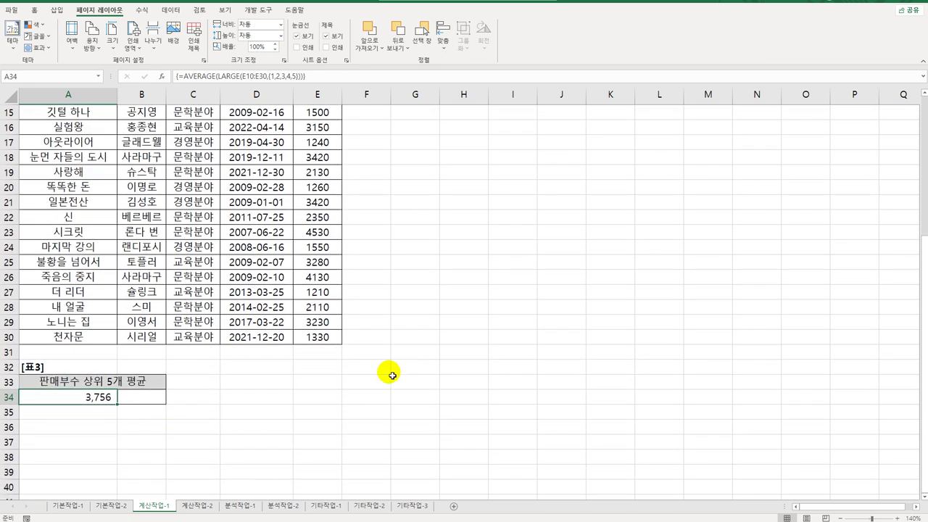
Step: Open sheet 계산작업-2 and examine the loan period, interest rate and 비고 columns of [표4] and the lookup range A16:B19 of [표6]
left_click(195, 506)
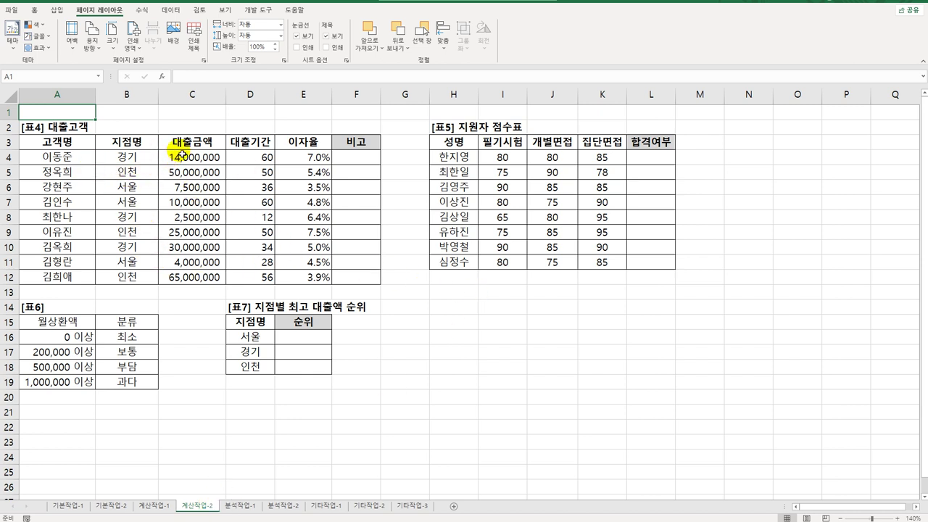
left_click_drag(218, 142, 254, 142)
left_click(258, 142)
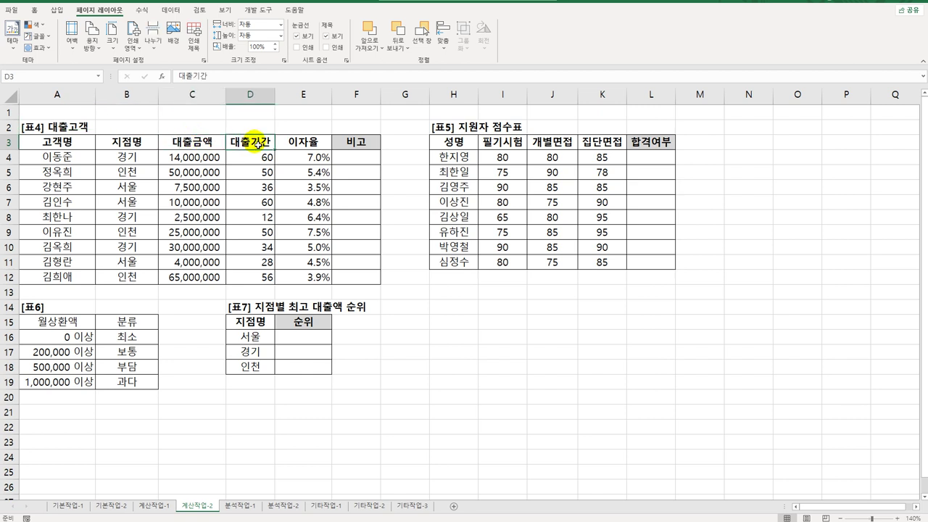
left_click(294, 144)
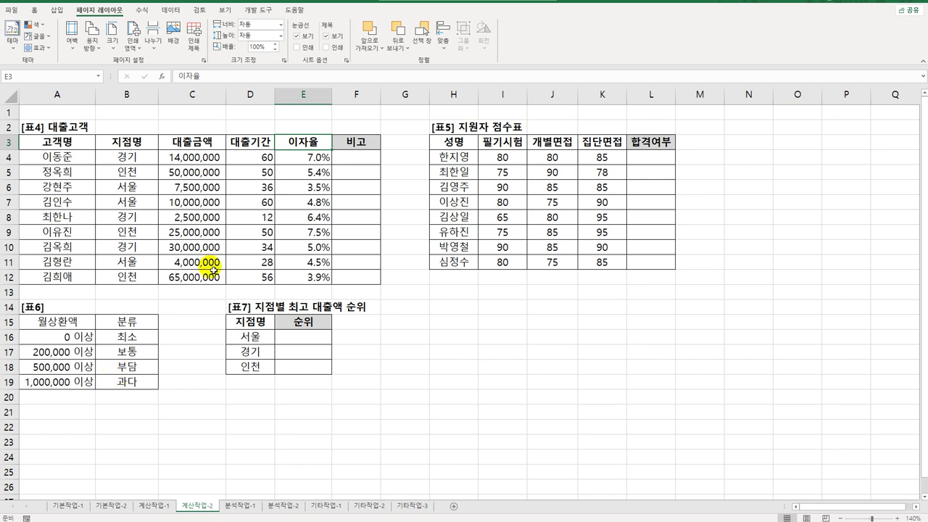
left_click(341, 164)
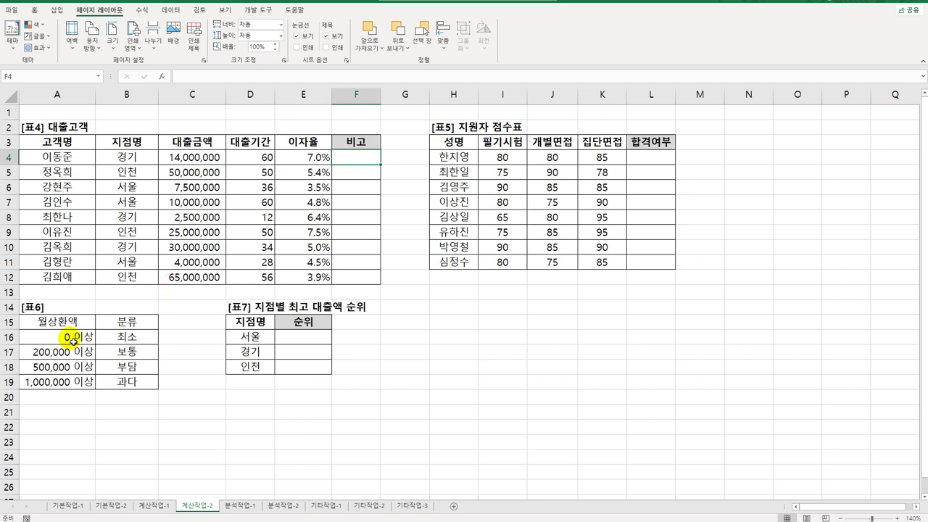
left_click_drag(73, 340, 124, 388)
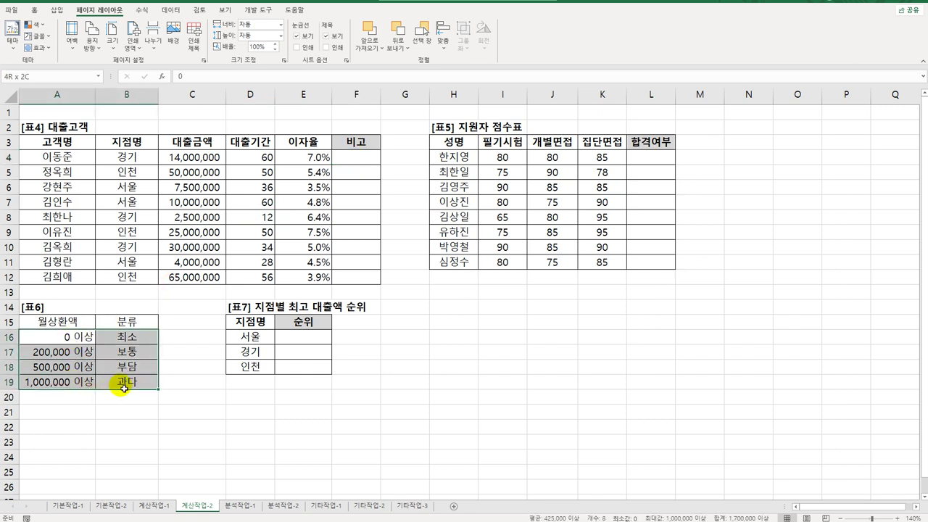
Step: In F4 of [표4], enter =PMT(E4/12,D4,-C4) to calculate the monthly repayment
left_click(362, 156)
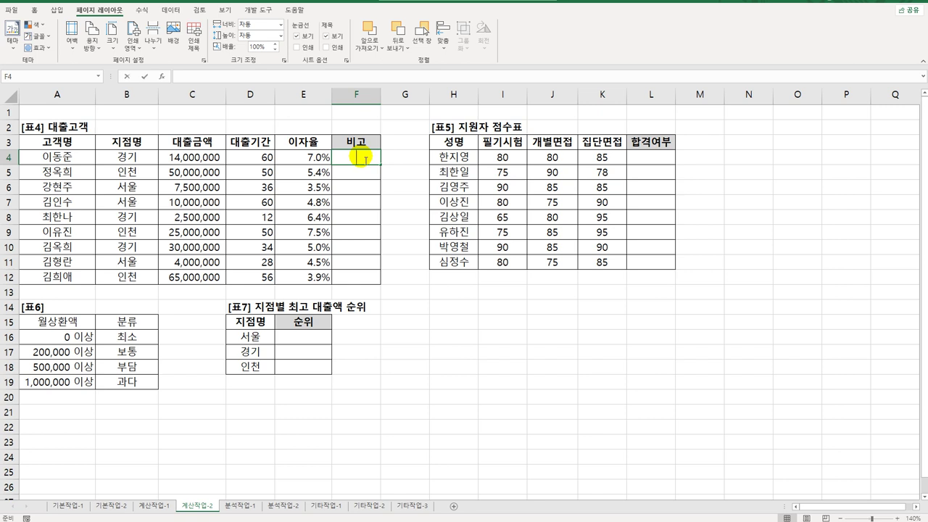
type("=")
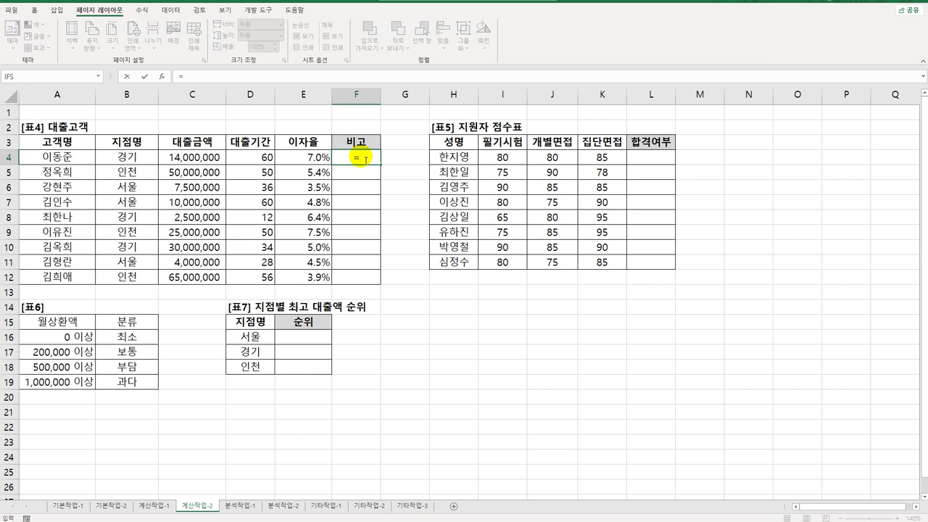
type("PMT(")
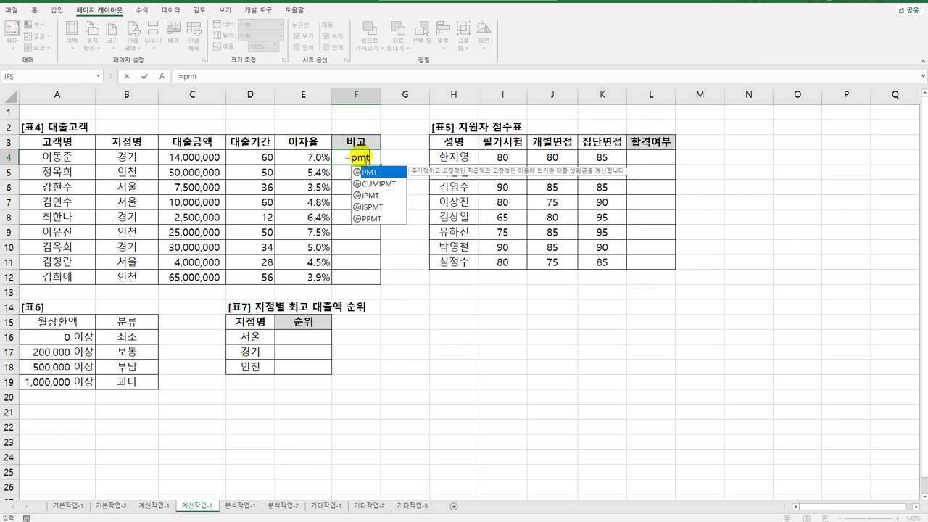
left_click(313, 157)
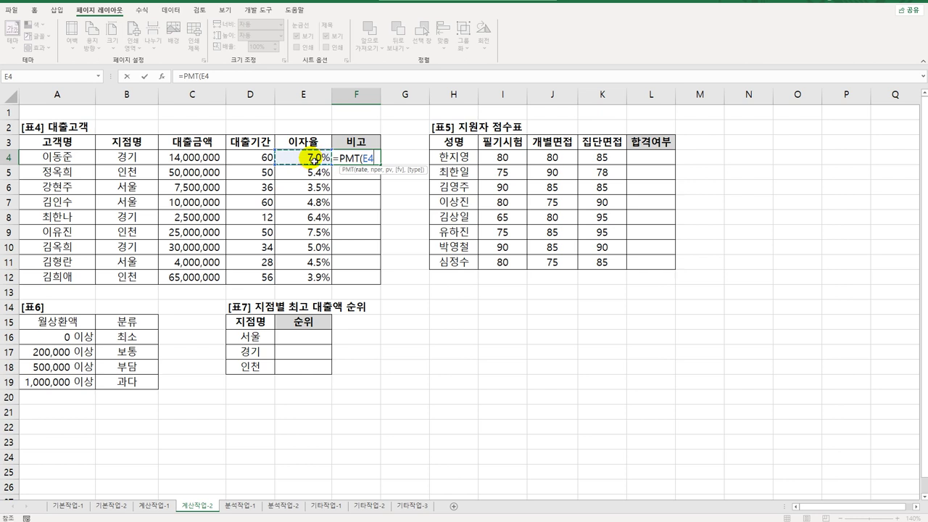
type("/")
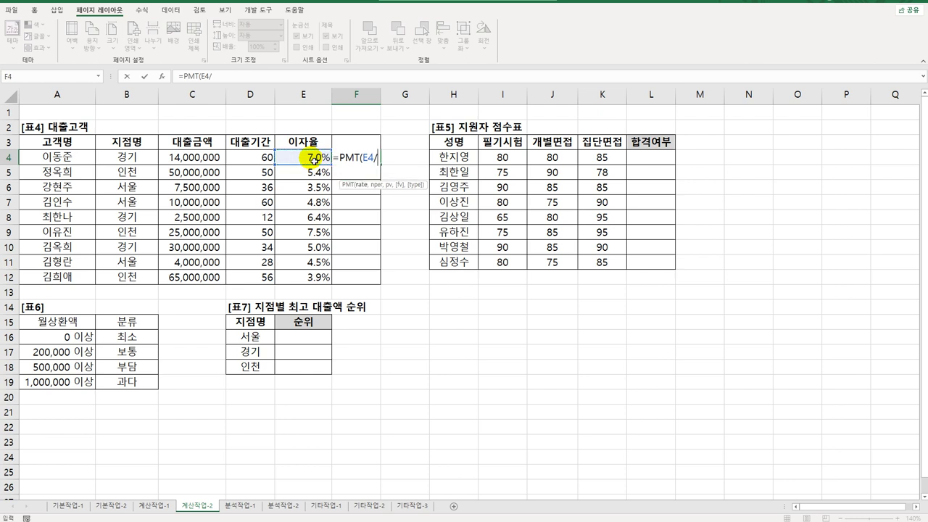
type("12,")
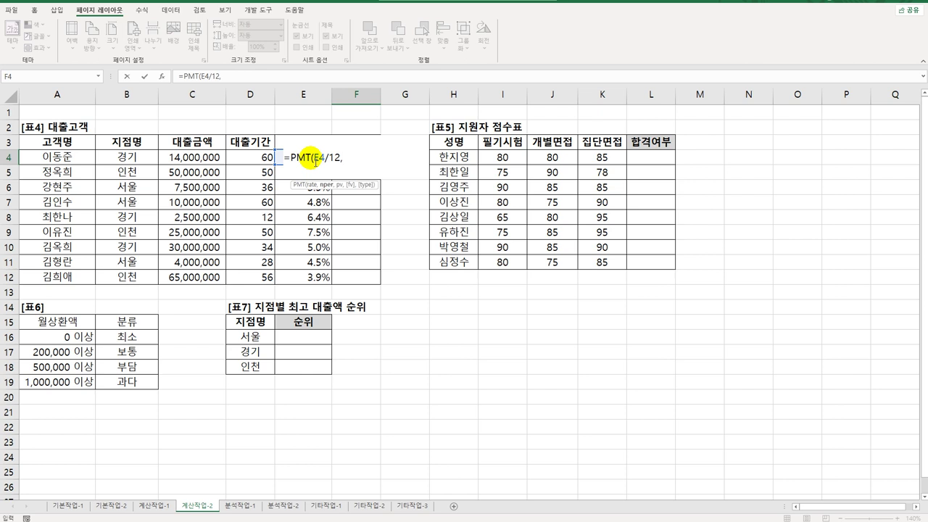
left_click(254, 160)
type(",")
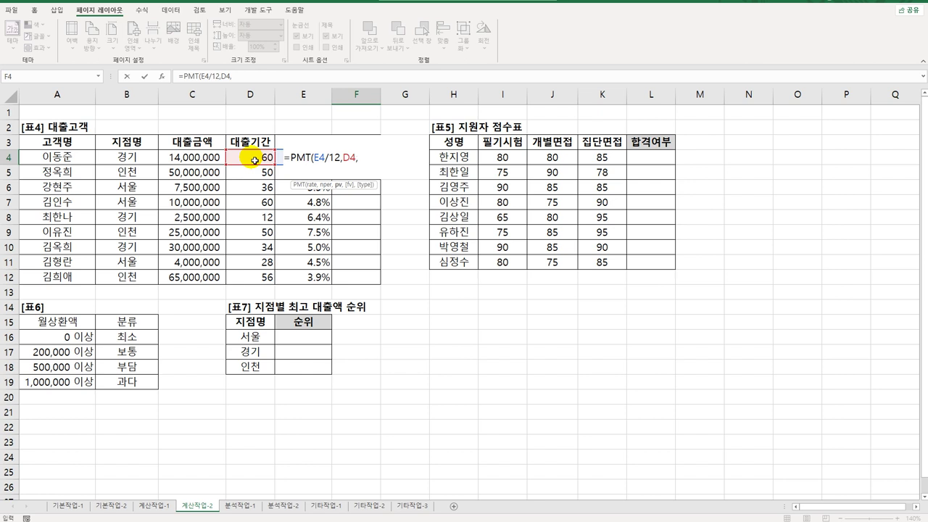
type("-")
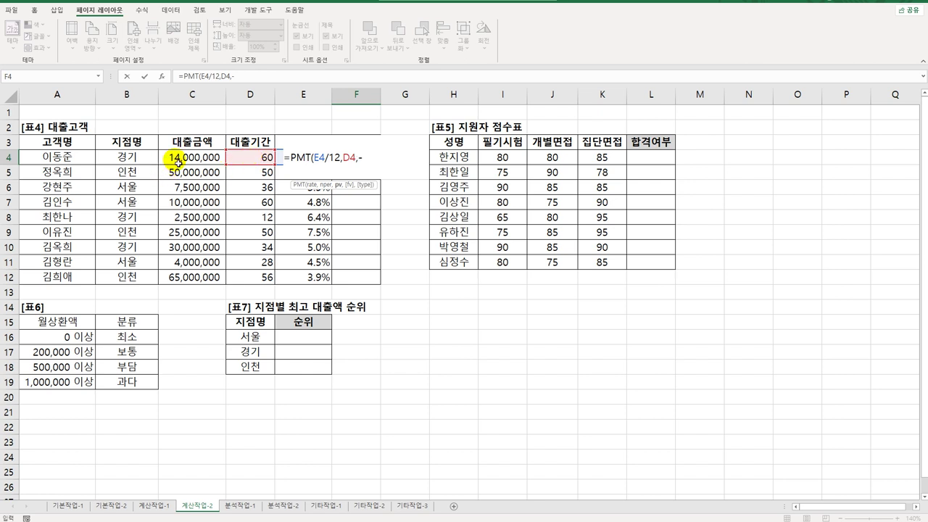
left_click(178, 162)
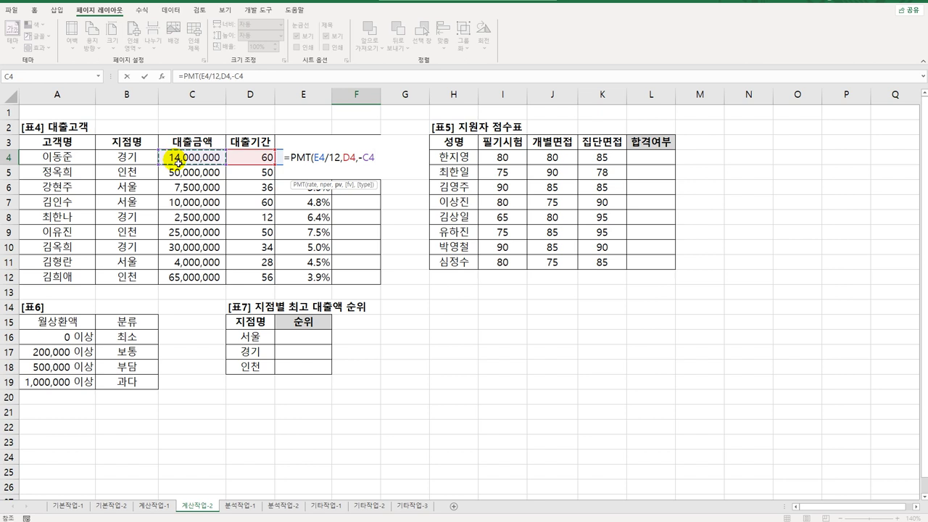
type(")")
key("Return")
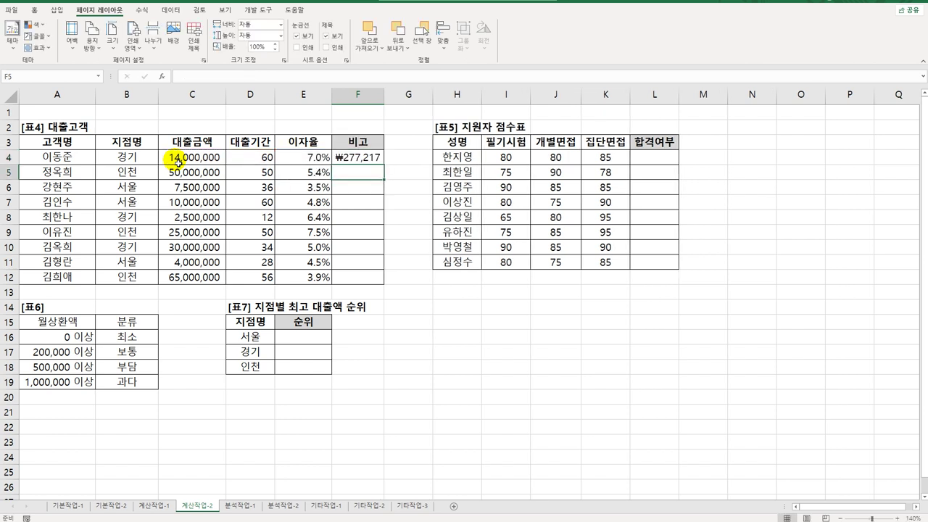
Step: Wrap the F4 PMT formula in VLOOKUP with lookup table $A$16:$B$19 and column 2, and fill it down to F12
left_click(377, 156)
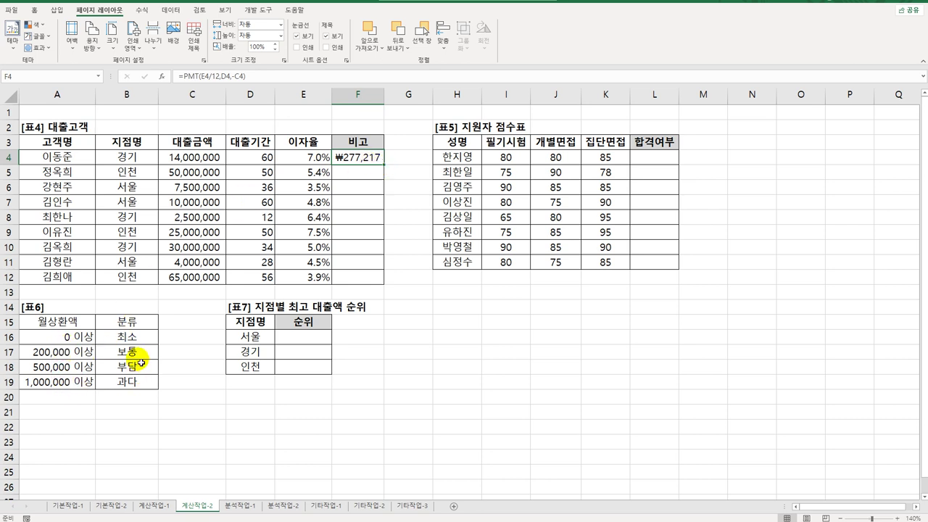
double_click(341, 159)
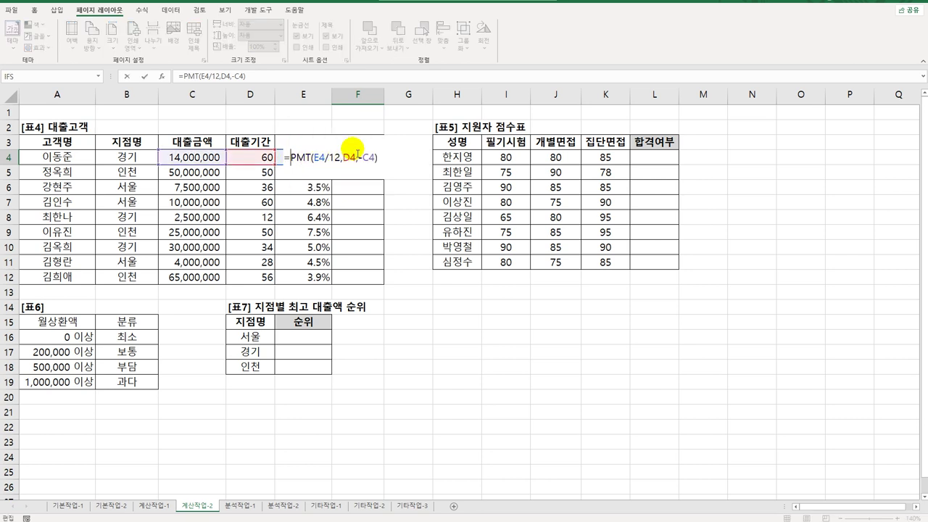
type("VLOOKUP(PMT(E4/12")
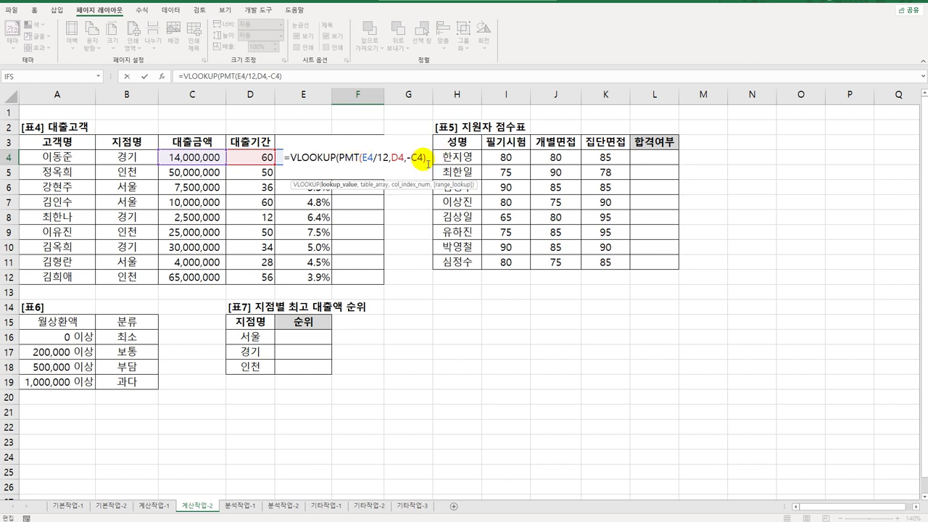
type(",")
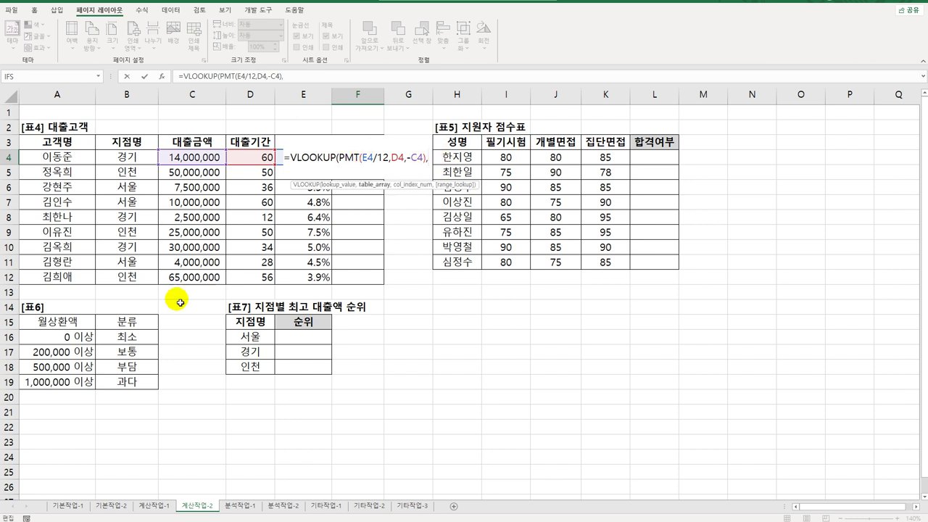
left_click_drag(94, 342, 124, 385)
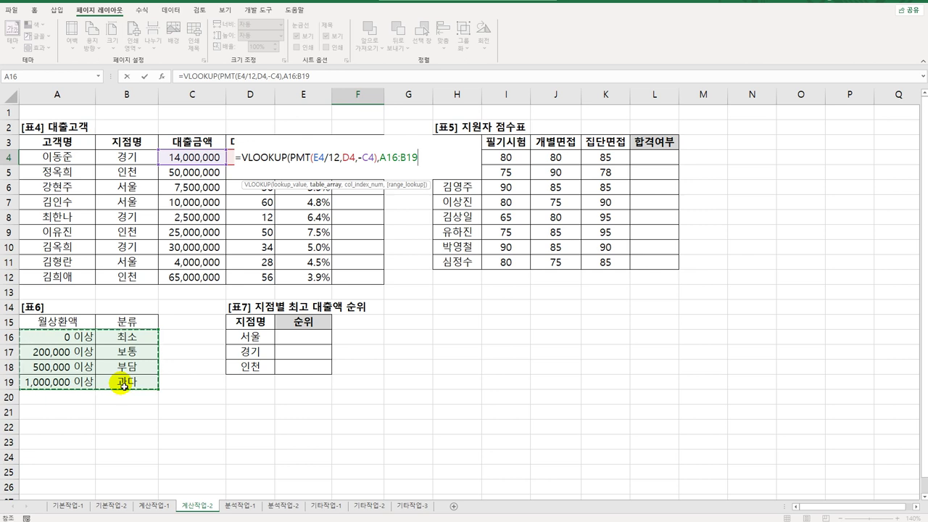
key("F4")
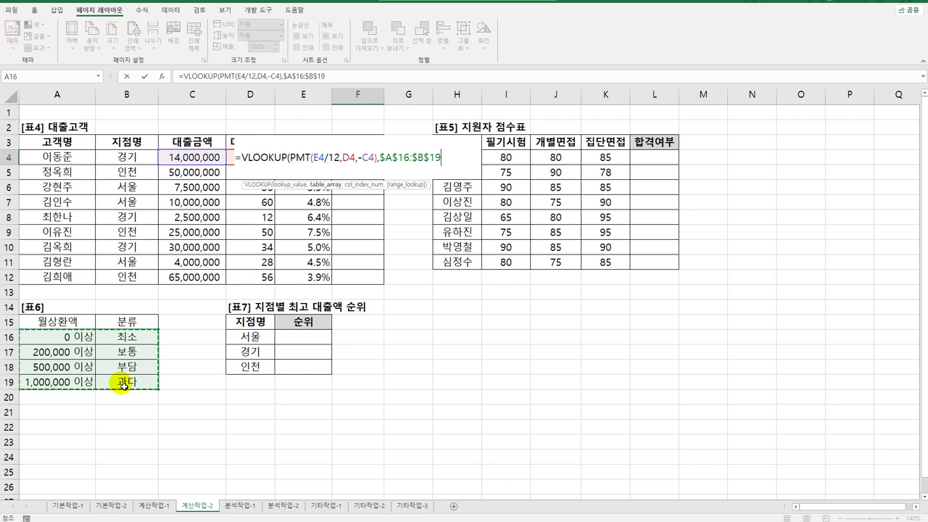
type(",")
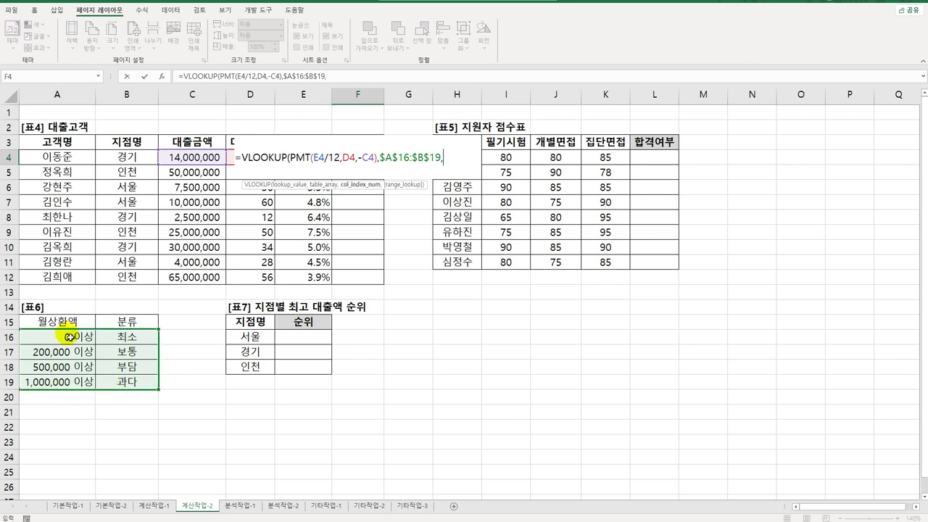
type("2")
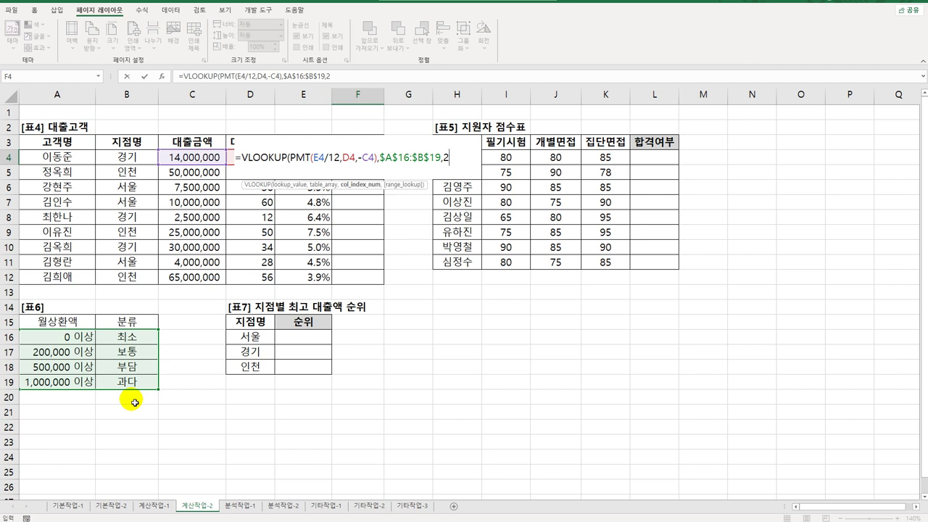
type(")")
key("Return")
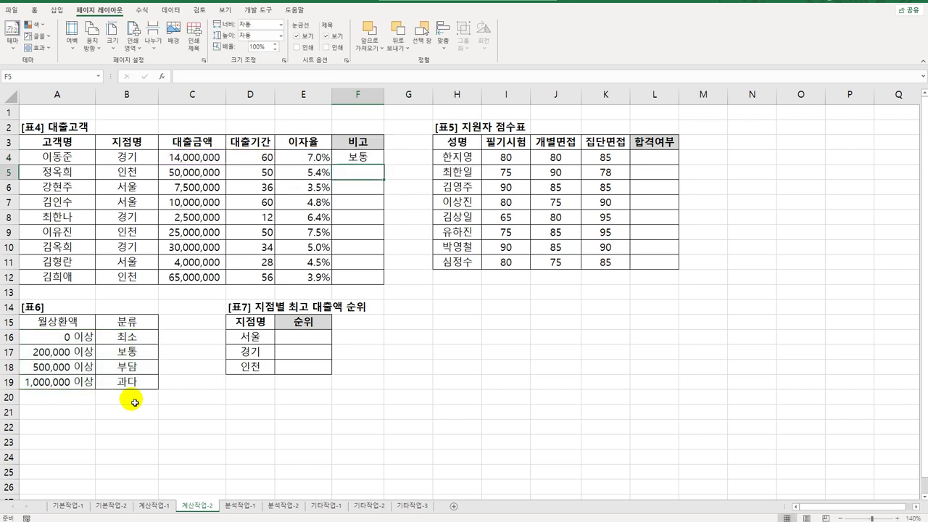
left_click(371, 157)
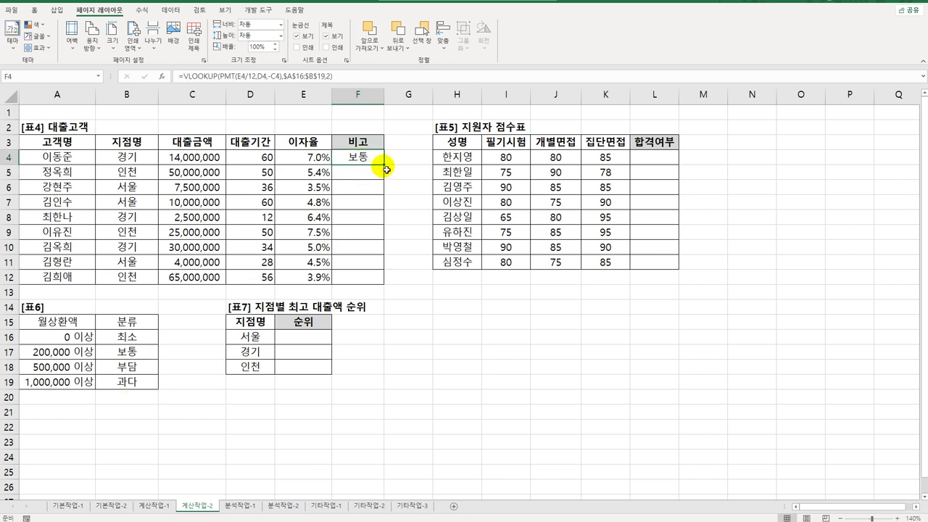
left_click_drag(377, 247, 369, 277)
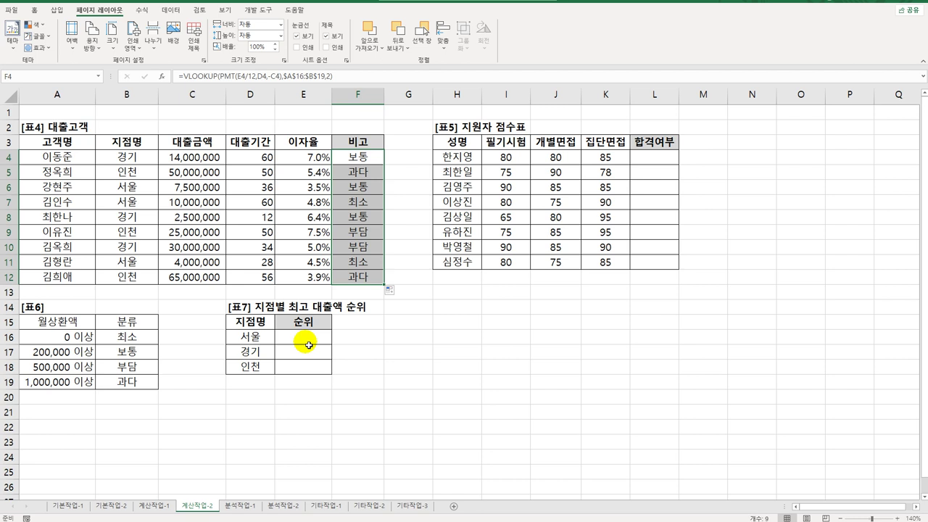
Step: Examine the loan amounts in C4:C12 and the branch names of [표4] against the branch and 순위 cells of [표7]
left_click_drag(207, 155, 207, 282)
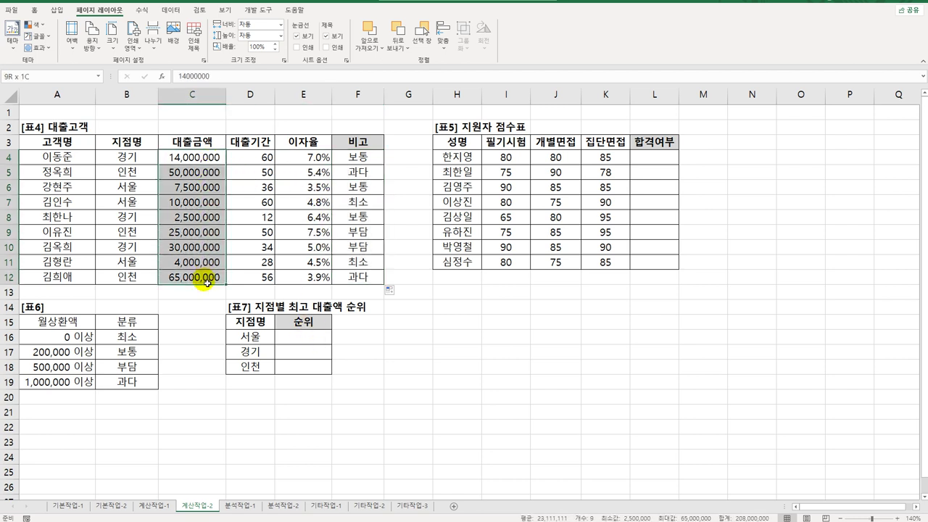
left_click(299, 340)
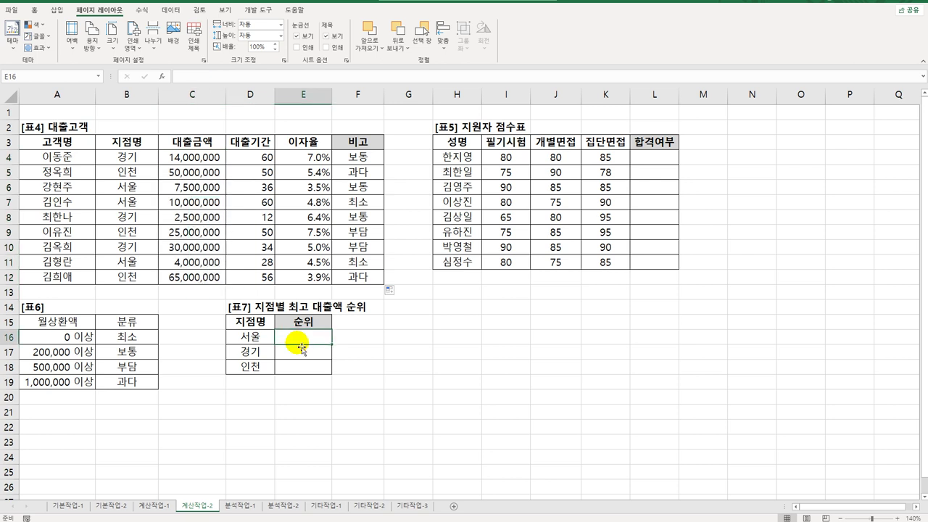
left_click_drag(303, 341, 305, 373)
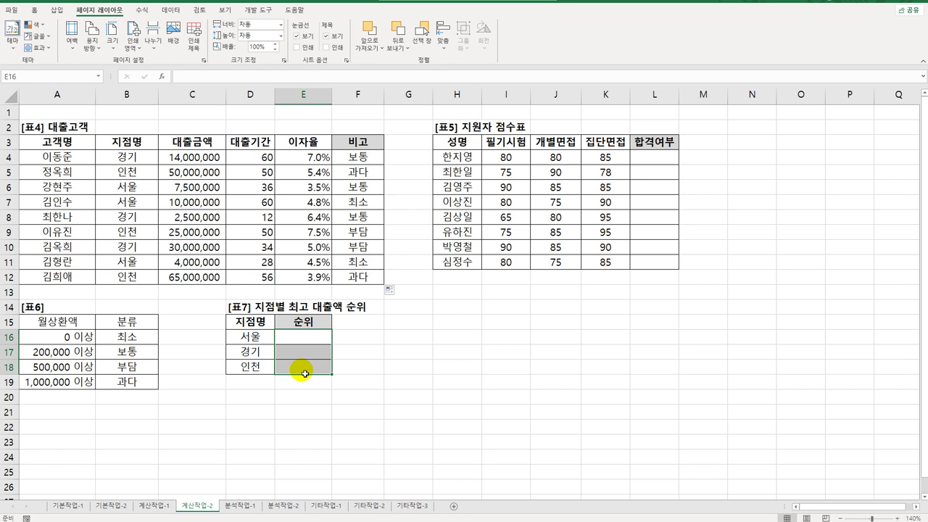
left_click(309, 338)
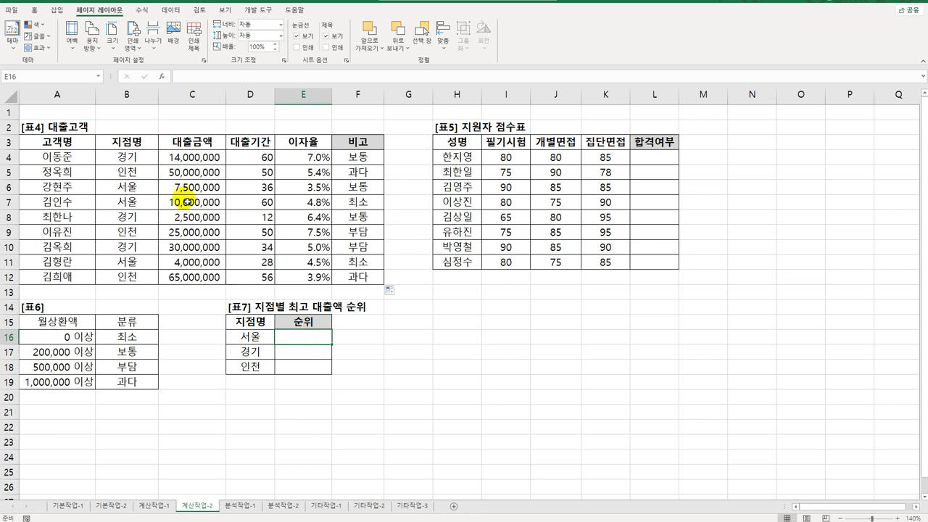
left_click(133, 156)
left_click(251, 339)
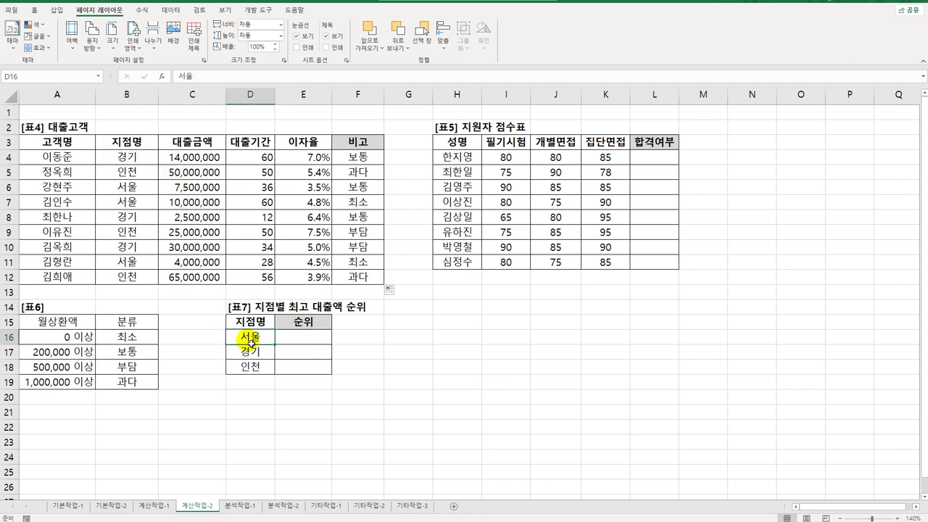
left_click_drag(196, 157, 192, 285)
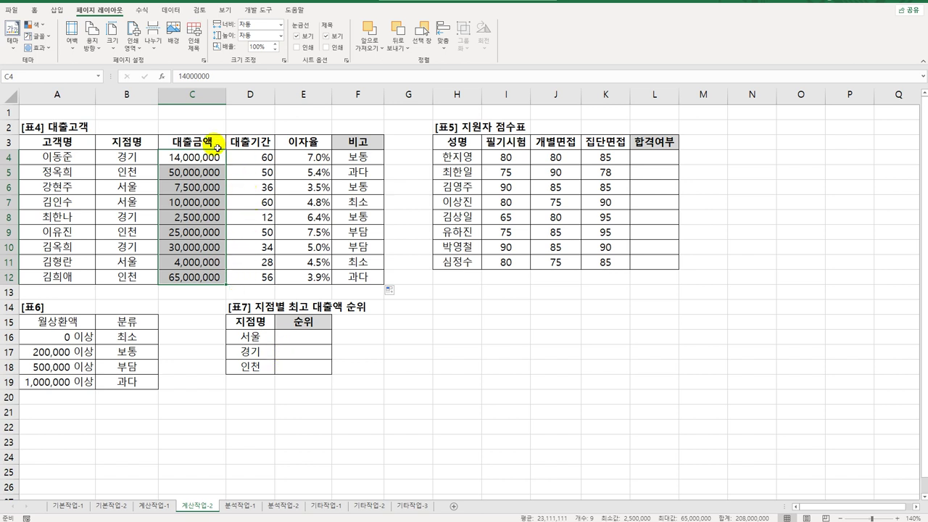
Step: In E16 of [표7], start the rank formula with RANK.EQ and a nested MAX as its number argument
left_click(306, 338)
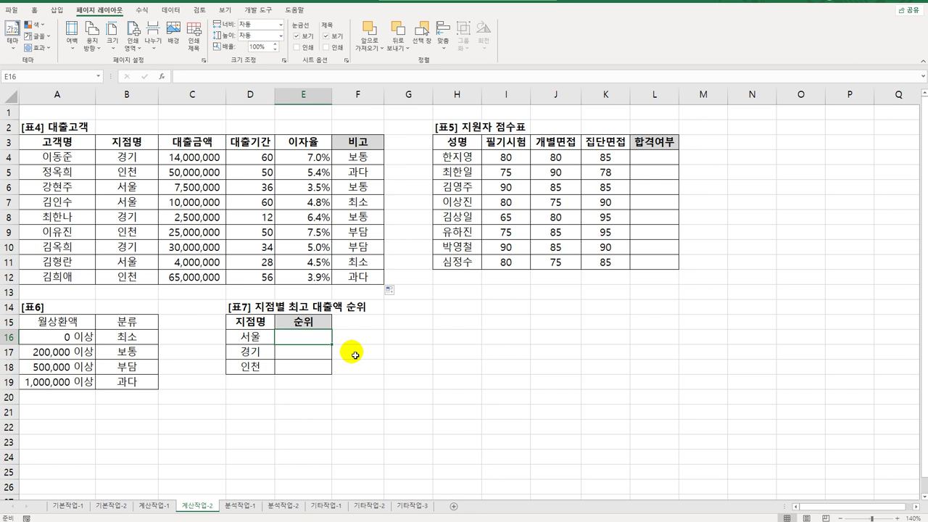
type("=r")
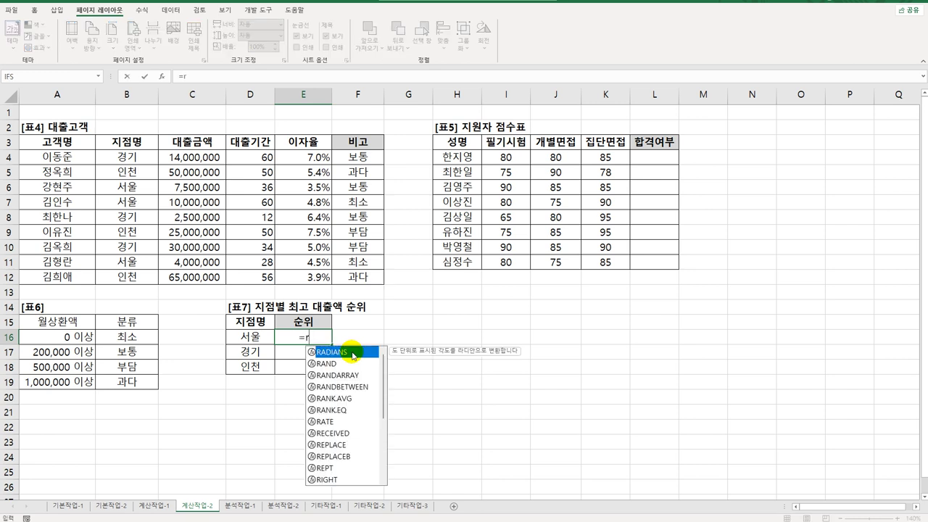
type("ank.eq")
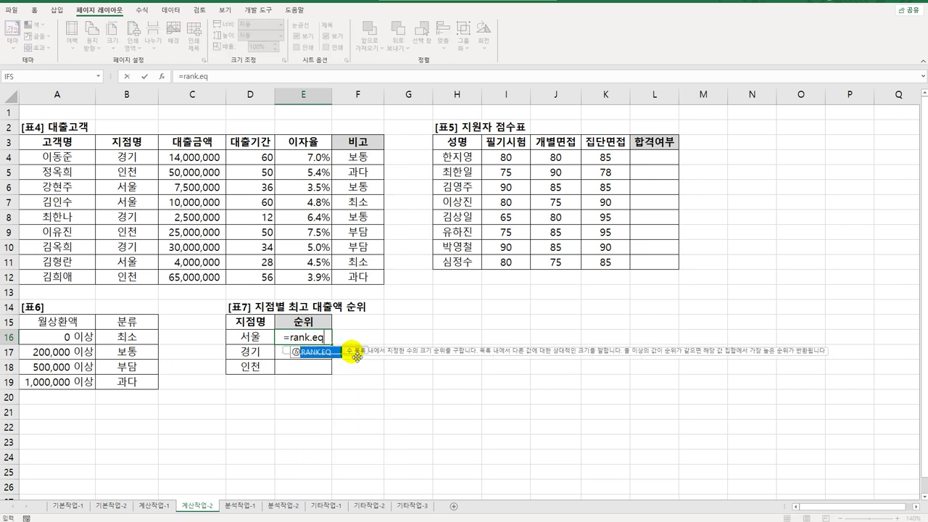
double_click(353, 352)
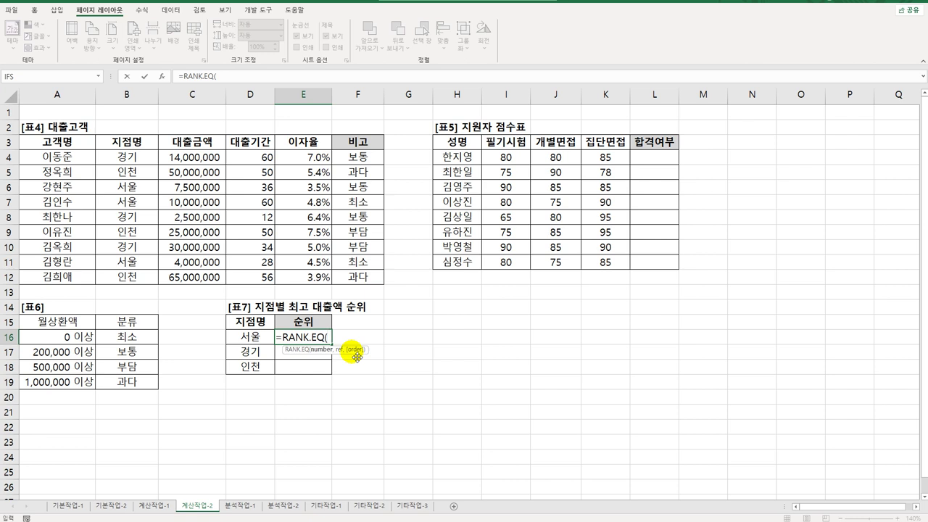
type("max")
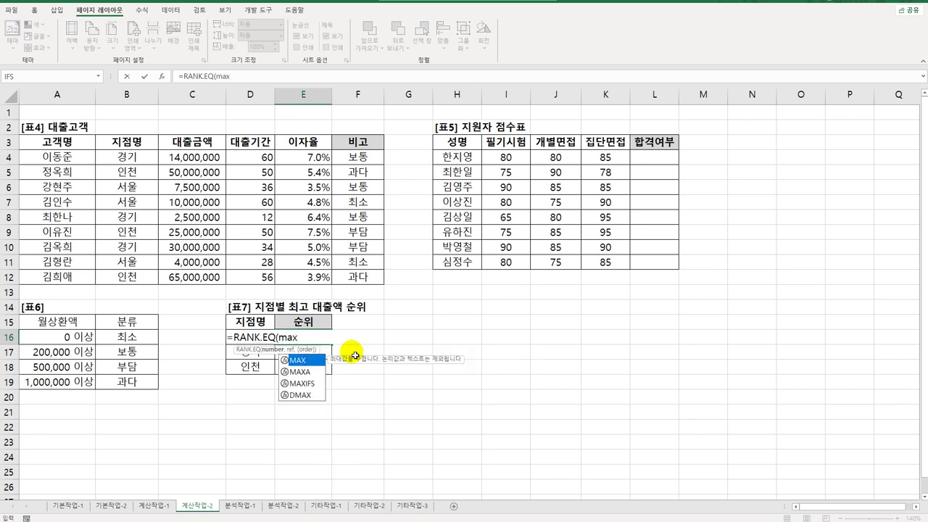
key("Tab")
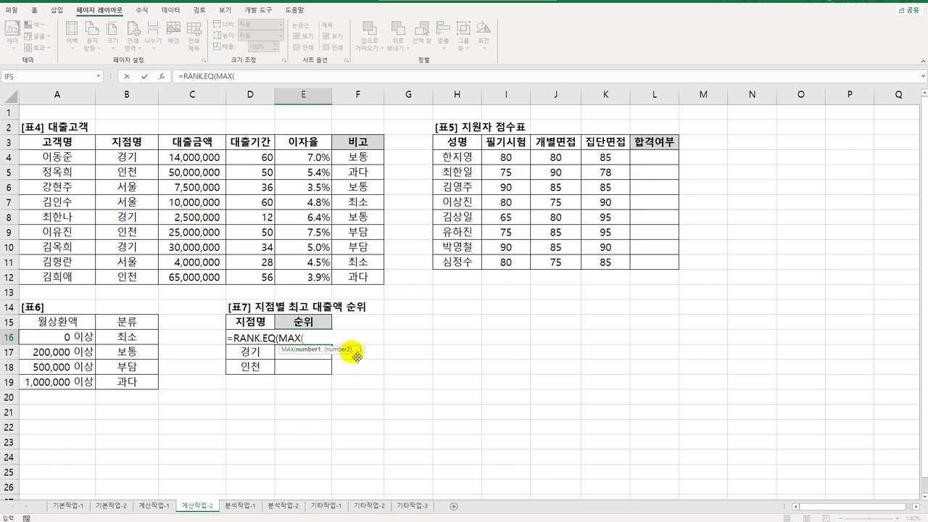
Step: Complete the MAX argument with IF($B$4:$B$12=D16,$C$4:$C$12) to pick the branch's loan amounts
type("if(")
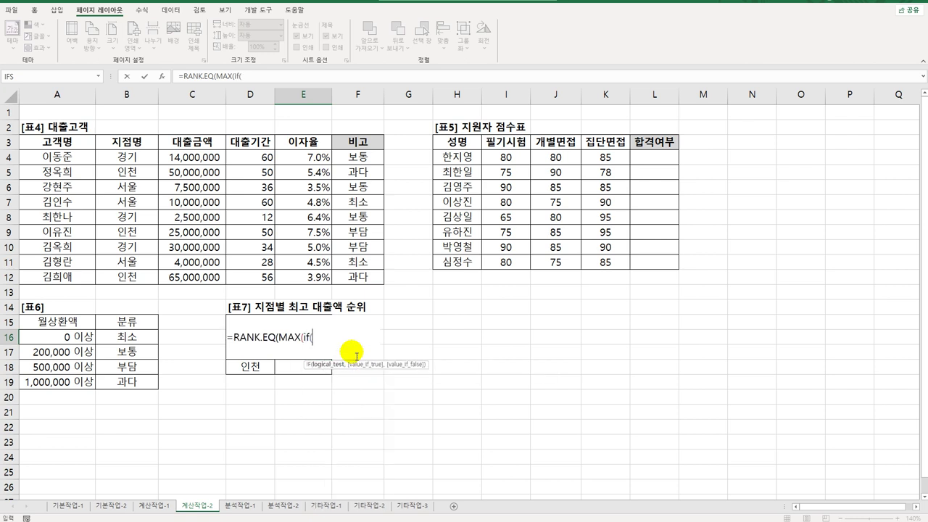
left_click_drag(120, 158, 127, 277)
key("F4")
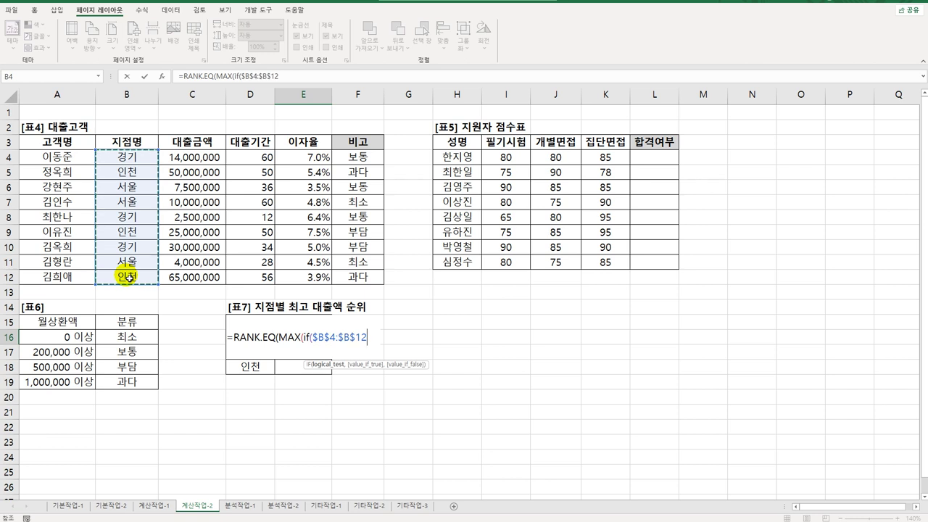
type("=")
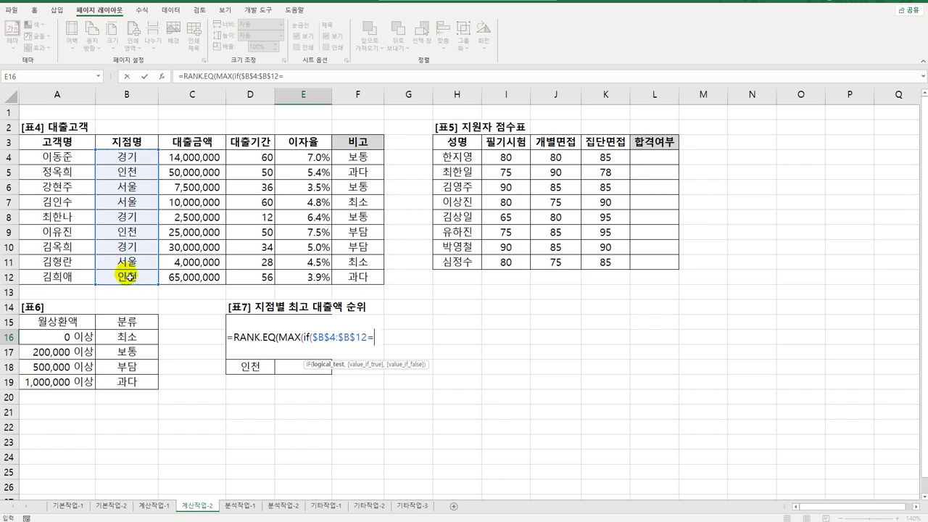
key("Left")
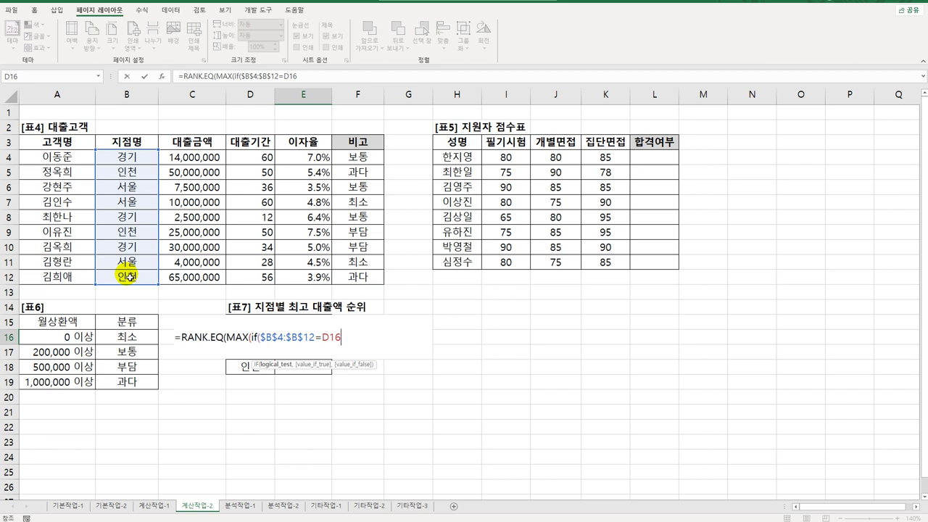
type(",")
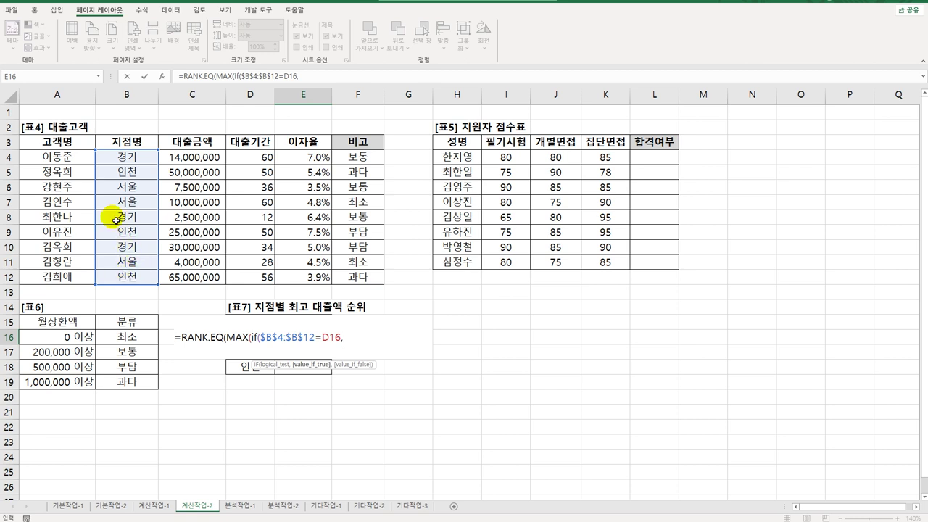
left_click_drag(187, 161, 192, 278)
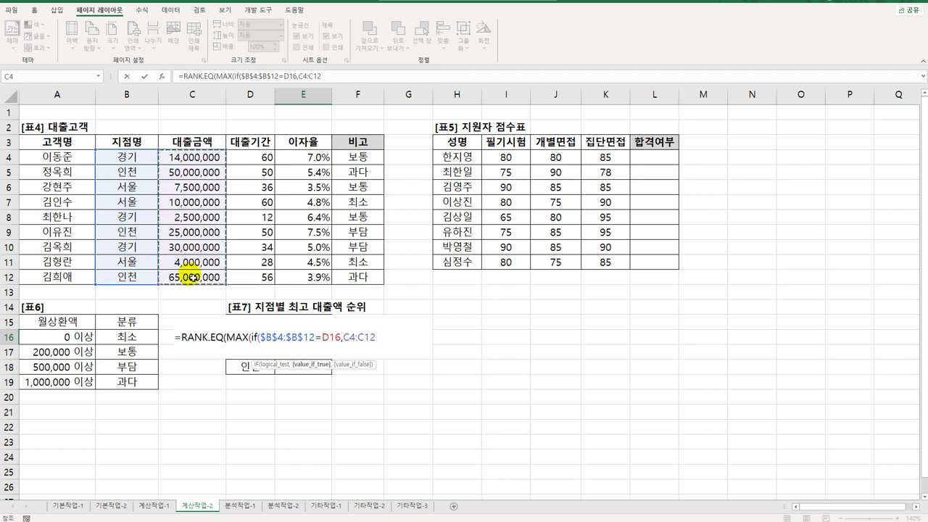
key("F4")
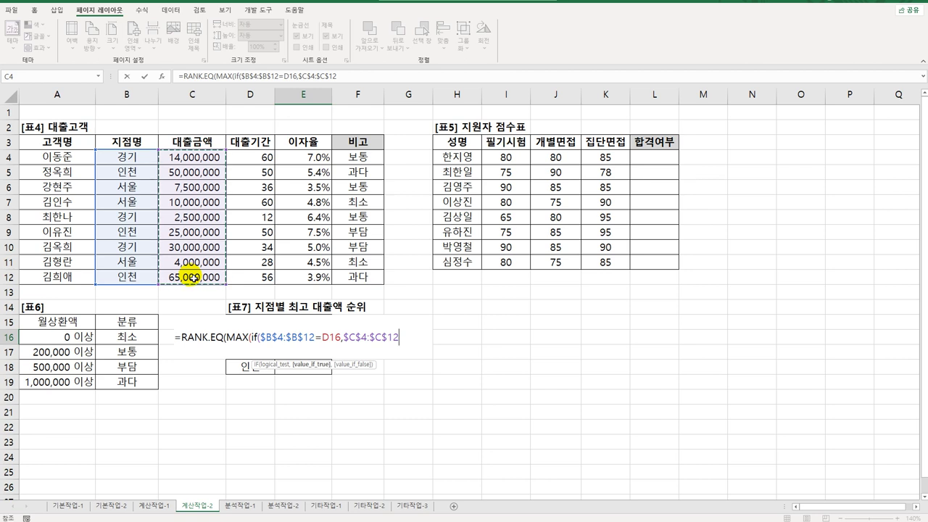
type(")")
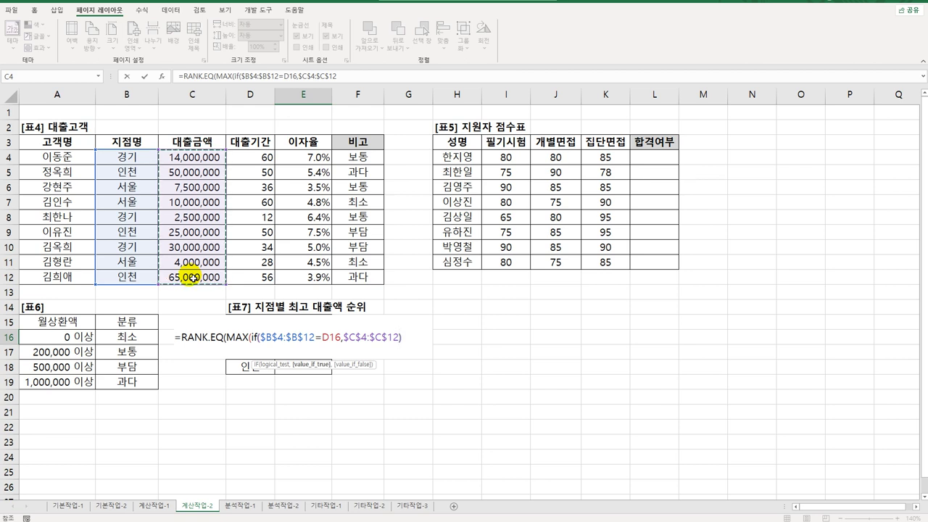
type(")")
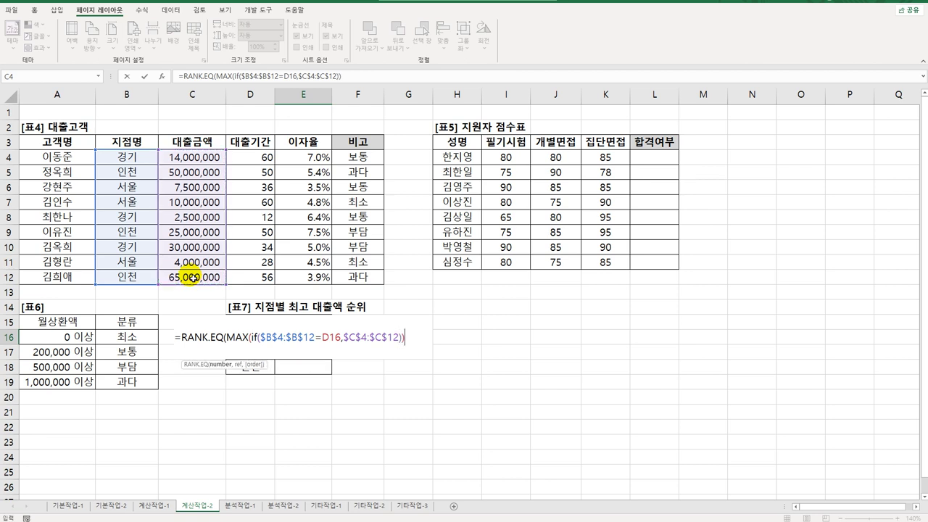
Step: Set RANK.EQ's reference range to $C$4:$C$12 with descending order 0 and close the function
type(",")
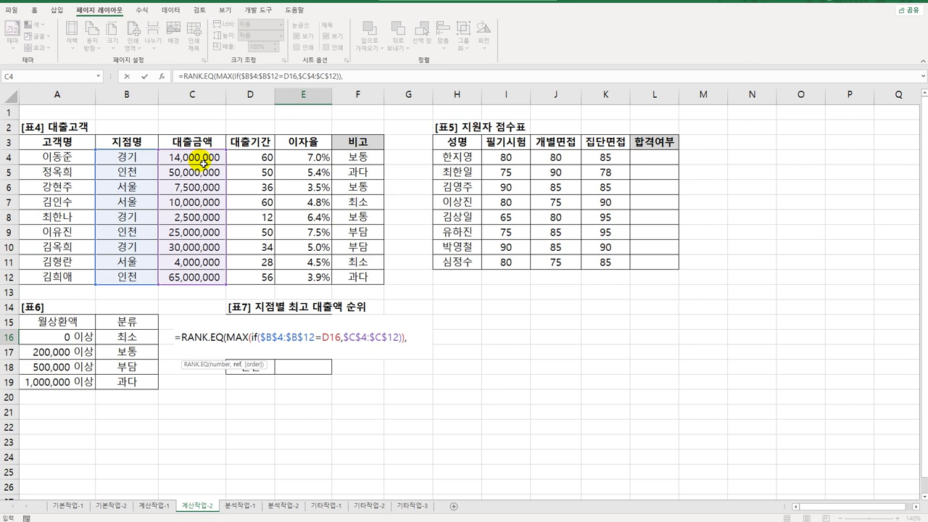
left_click_drag(204, 163, 201, 277)
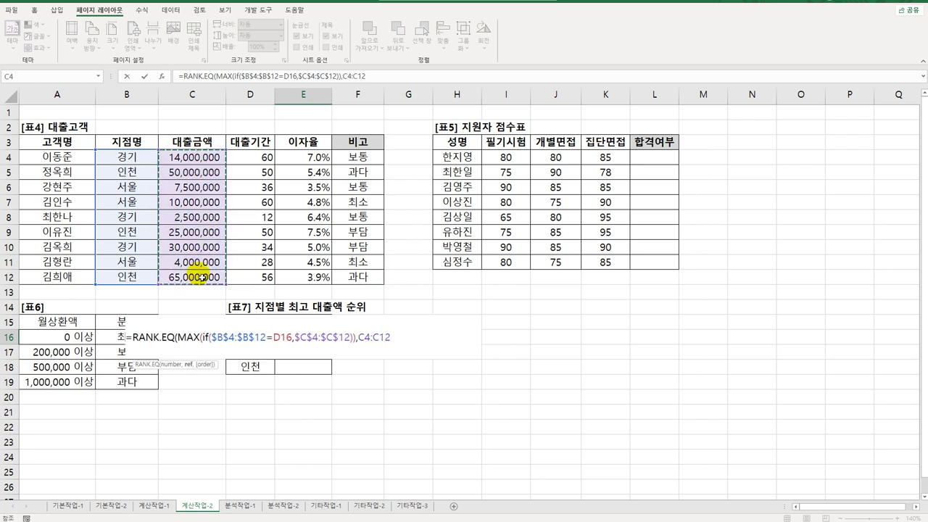
key("F4")
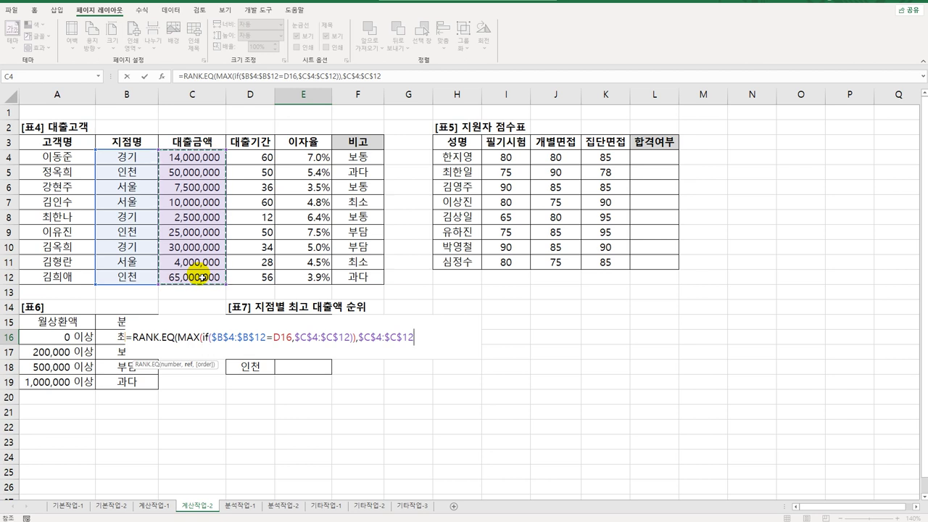
type(",")
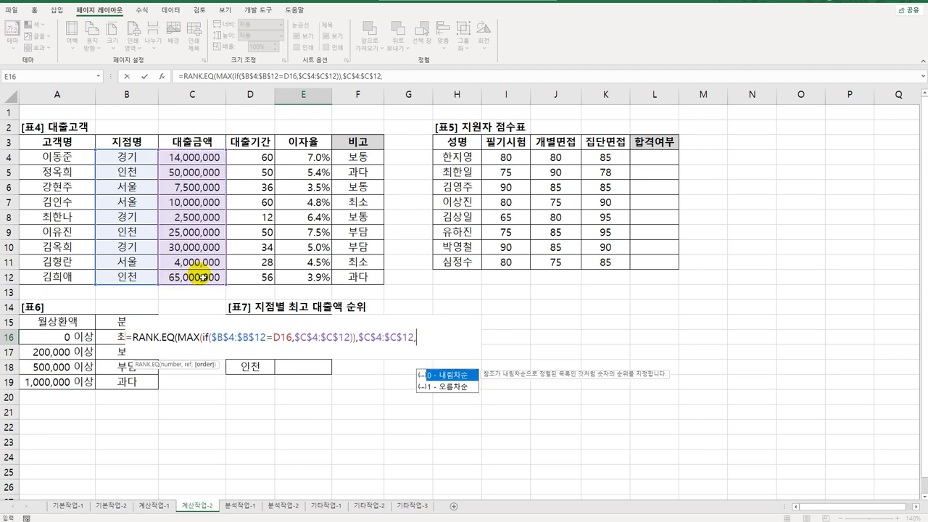
double_click(448, 376)
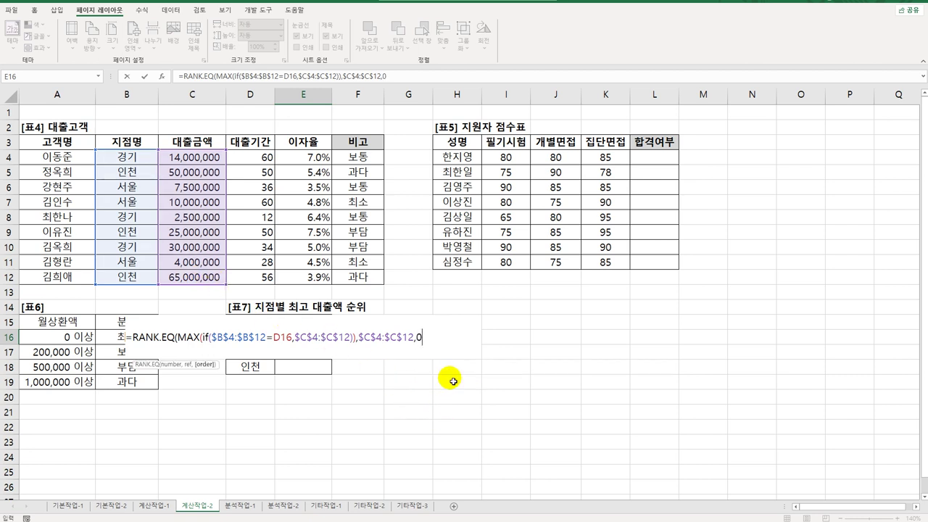
type(")")
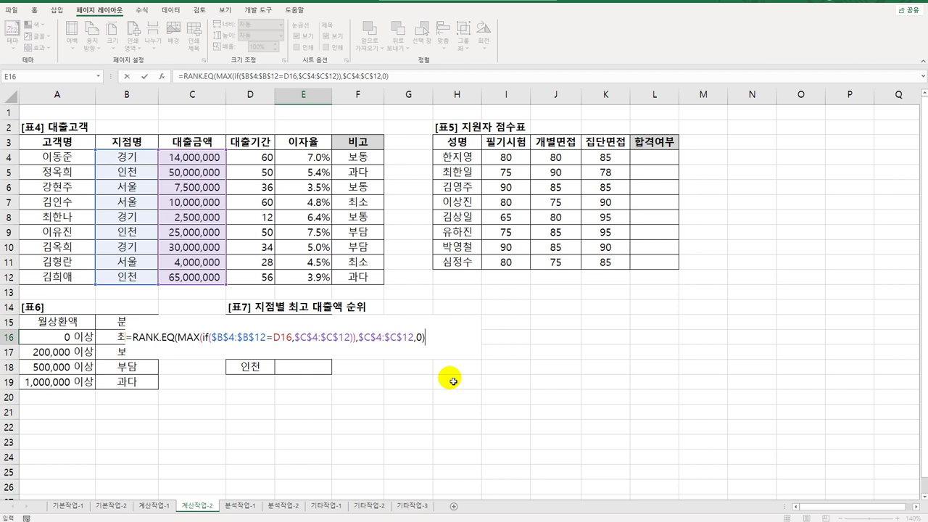
Step: Append &"위" to the E16 rank formula, enter it as an array formula and fill it down to E18
type("&\"위\"")
key("ctrl+shift+Return")
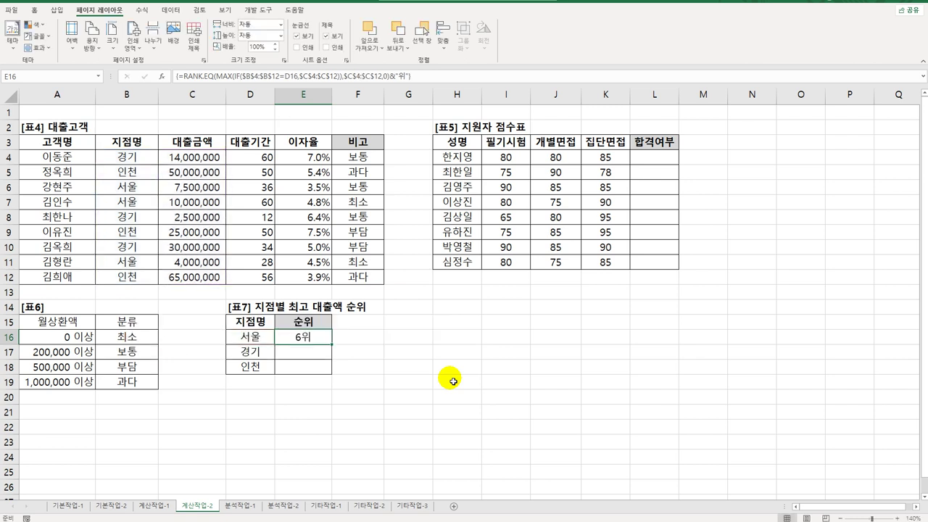
left_click_drag(332, 343, 332, 372)
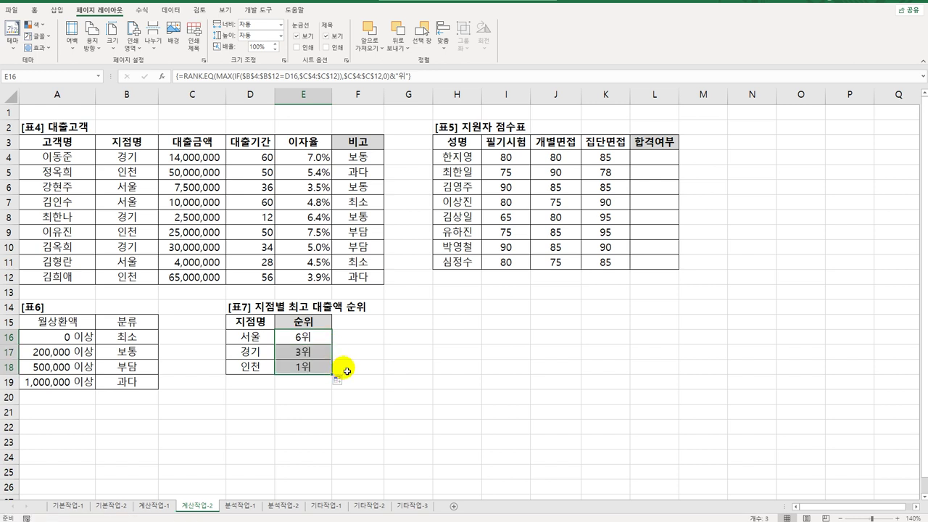
Step: With L4 of [표5] selected, open the Visual Basic editor and insert a new module
left_click(650, 164)
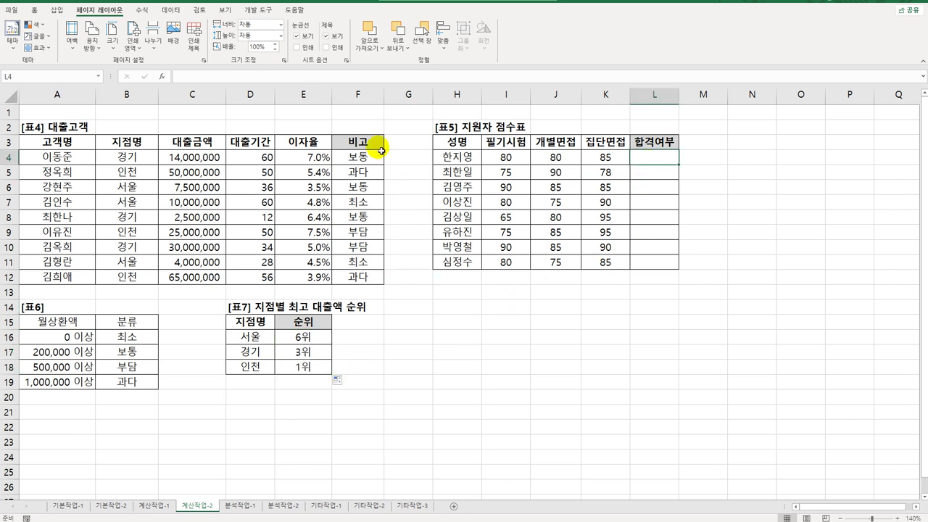
left_click(262, 11)
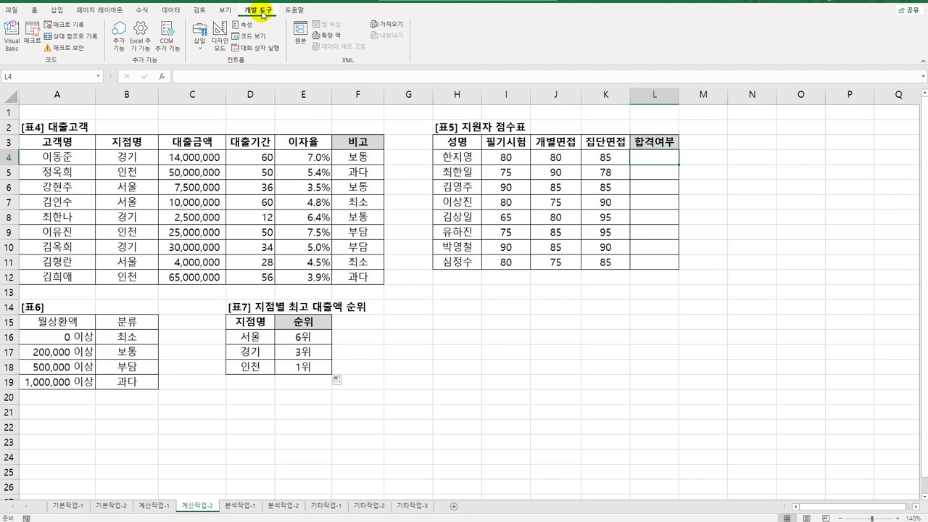
left_click(16, 44)
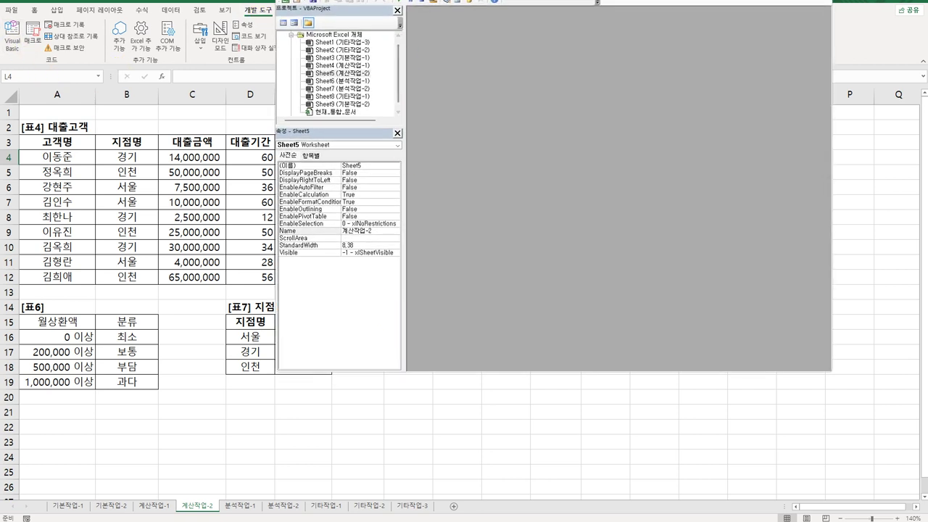
left_click(410, 2)
left_click(411, 21)
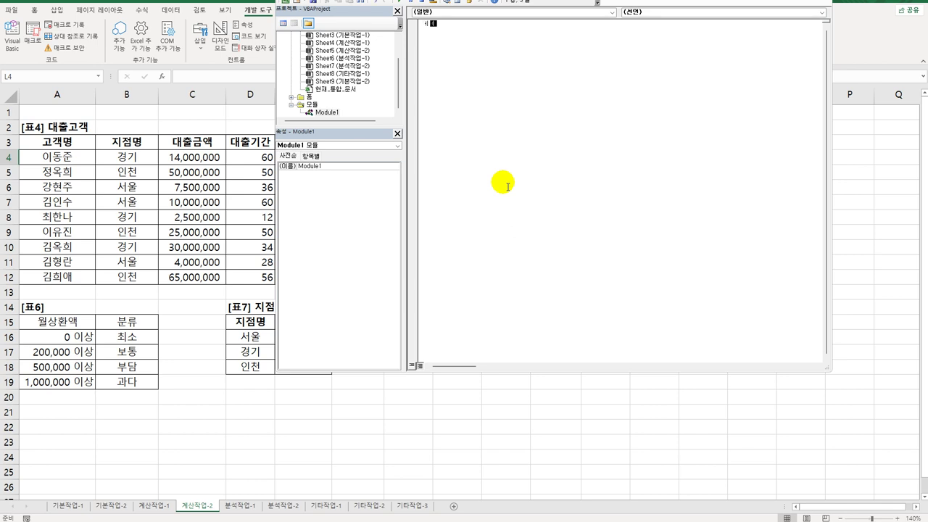
Step: Declare Public Function fn합격(필기시험, 개별면접, 집단면접) in the new module
type("publi")
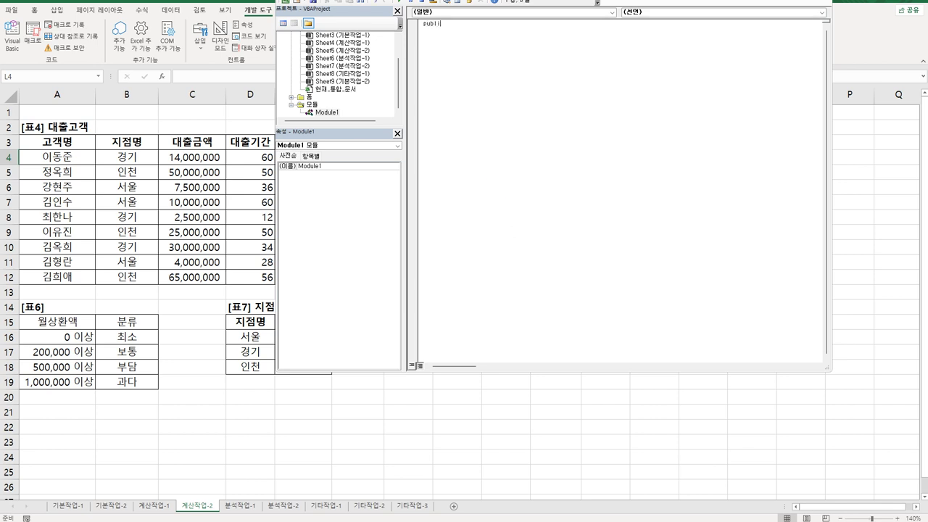
type("c function fn합격(필기시험,개별면접,")
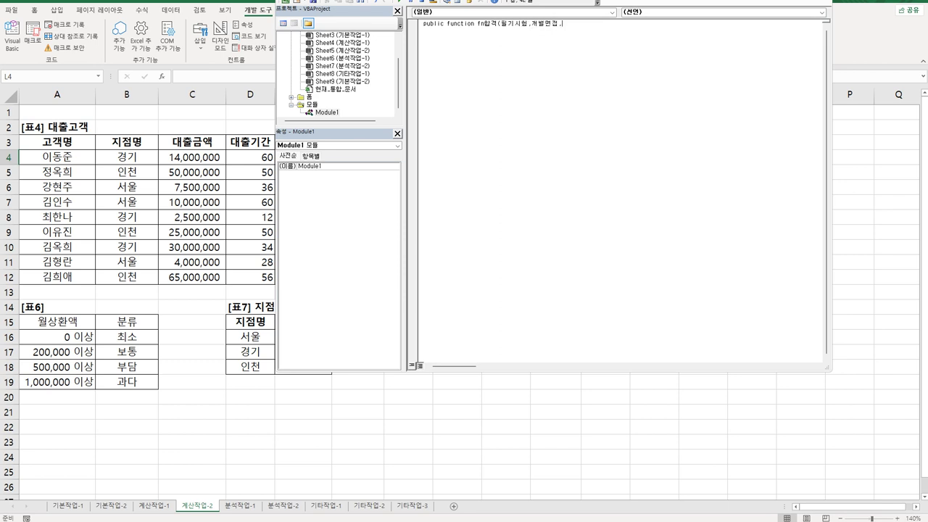
type("집단면접")
key("Return")
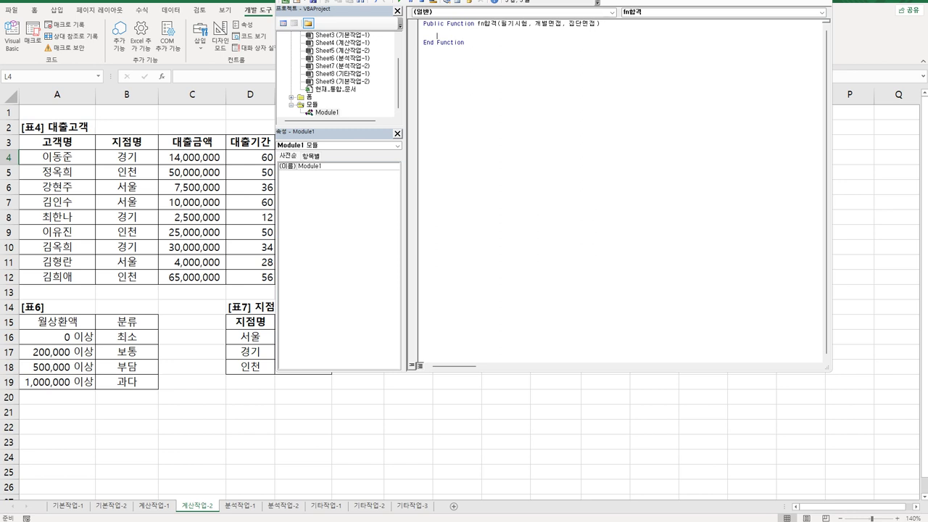
Step: Add the condition If 필기시험 >= 80 And 면접점수 >= 80 Then, with fn합격 = "합격" as its result
type("if ")
type("필기시험")
type(" >=")
type("80 ")
type("and")
type(" 면접")
type("점수 ")
type(">=80 ")
type("then")
type("fn합격 =")
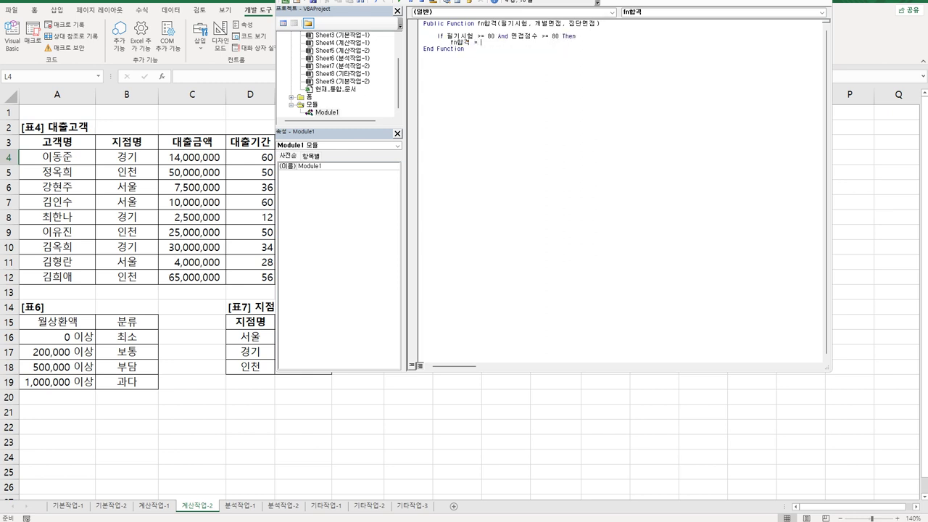
type(" \"합격\"")
Step: Add an Else branch containing a copy of the result line, changed to fn합격 = "불합격"
key("Return")
key("BackSpace")
type("Else")
key("Return")
left_click_drag(437, 42, 501, 42)
key("ctrl+c")
left_click(450, 48)
key("ctrl+v")
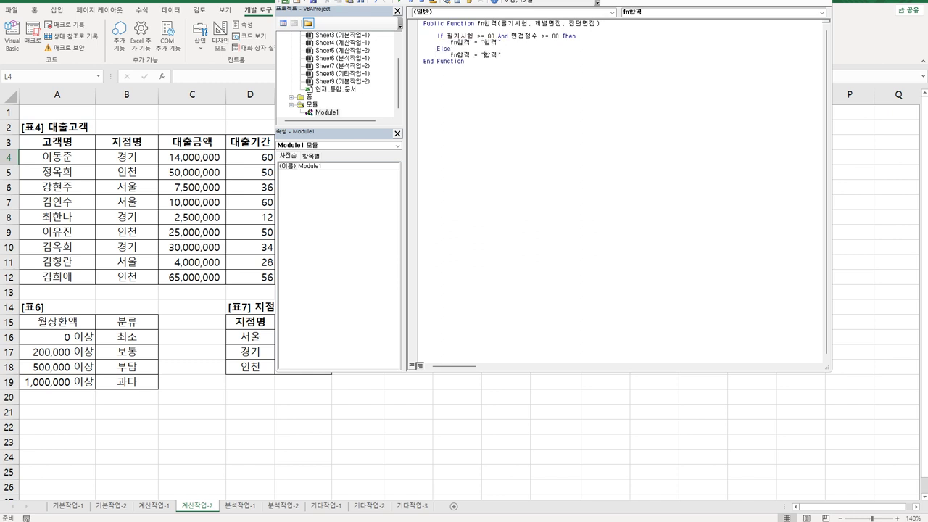
left_click(484, 55)
type("ㅂㅜㄹ")
Step: Close the condition block with End If and return from the code editor to the worksheet
key("End")
key("Return")
type("End If")
key("Return")
key("alt+q")
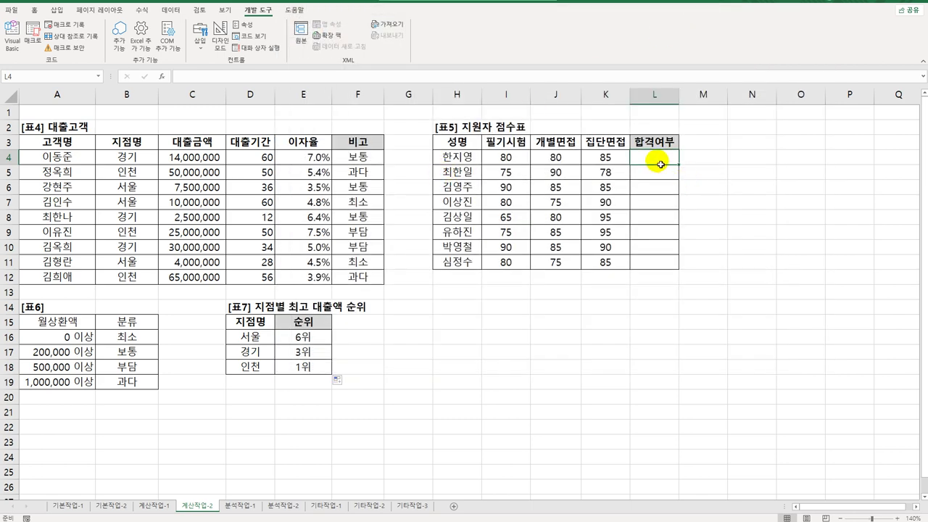
Step: Start inserting the user-defined function fn합격 in cell L4 from the 사용자 정의 category
left_click(164, 76)
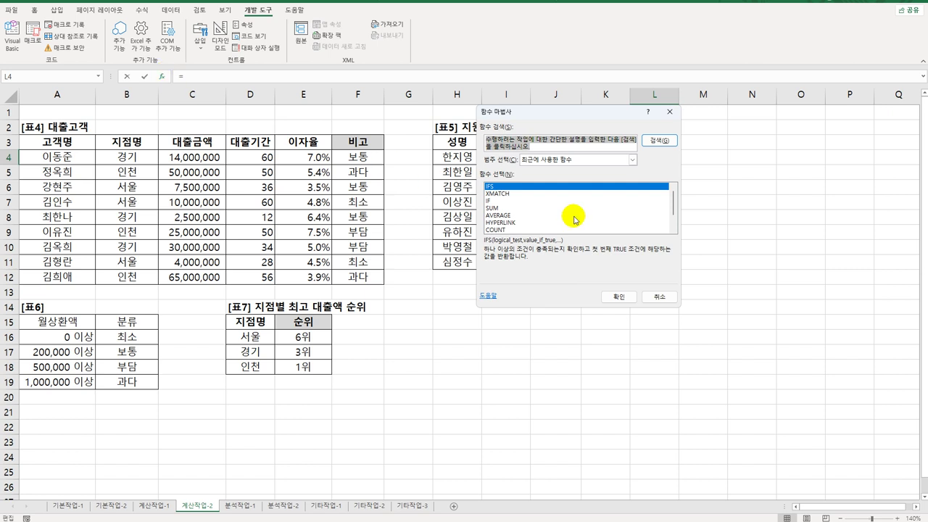
left_click(551, 159)
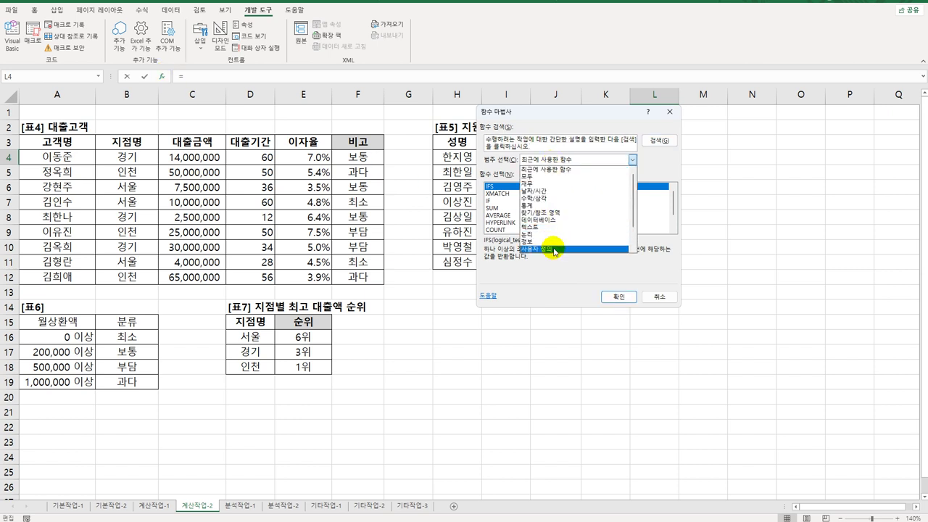
left_click(553, 251)
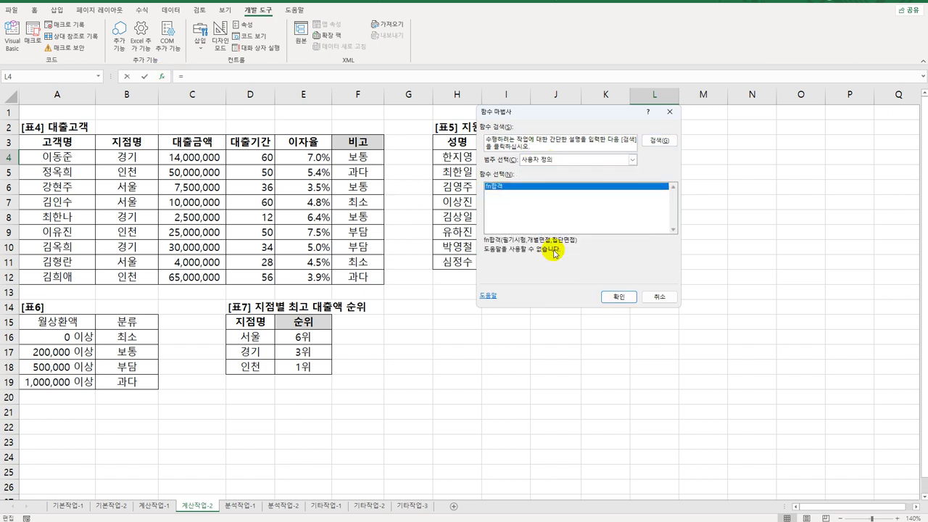
left_click(616, 297)
Step: Set the fn합격 arguments to I4, J4 and K4, and fill the formula down to L11
left_click_drag(561, 132, 564, 269)
left_click(518, 161)
left_click(535, 309)
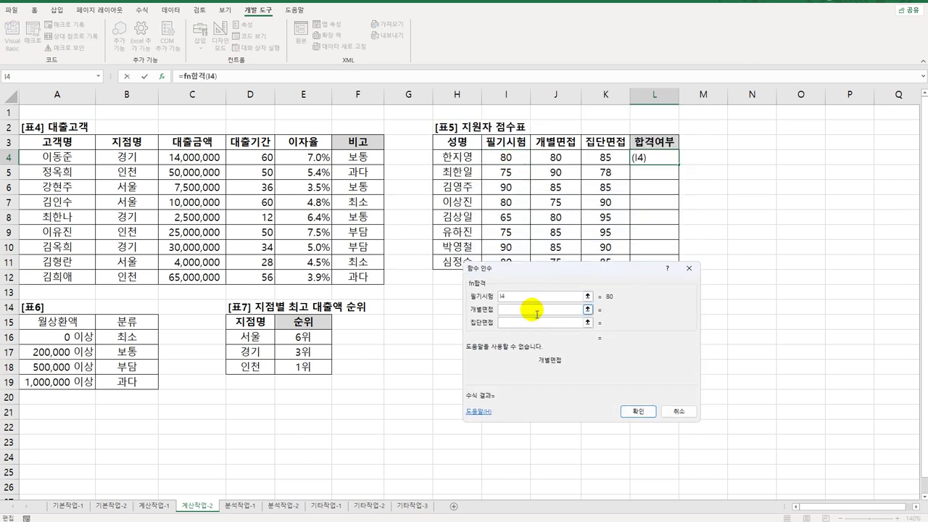
left_click(553, 158)
left_click(536, 324)
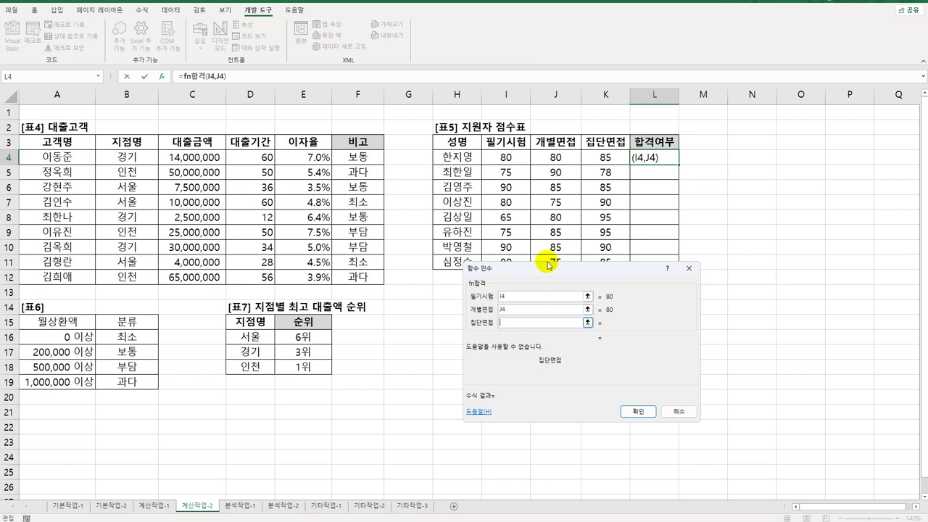
left_click(594, 162)
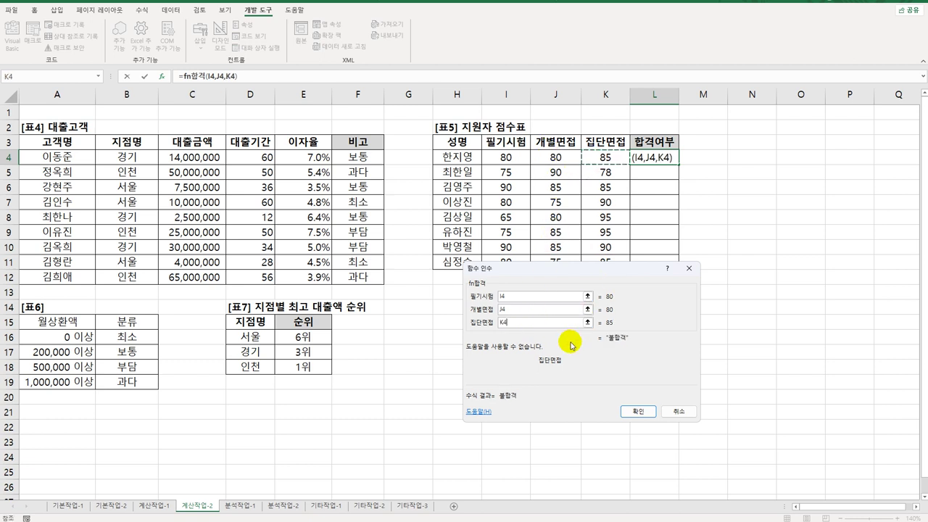
left_click(635, 411)
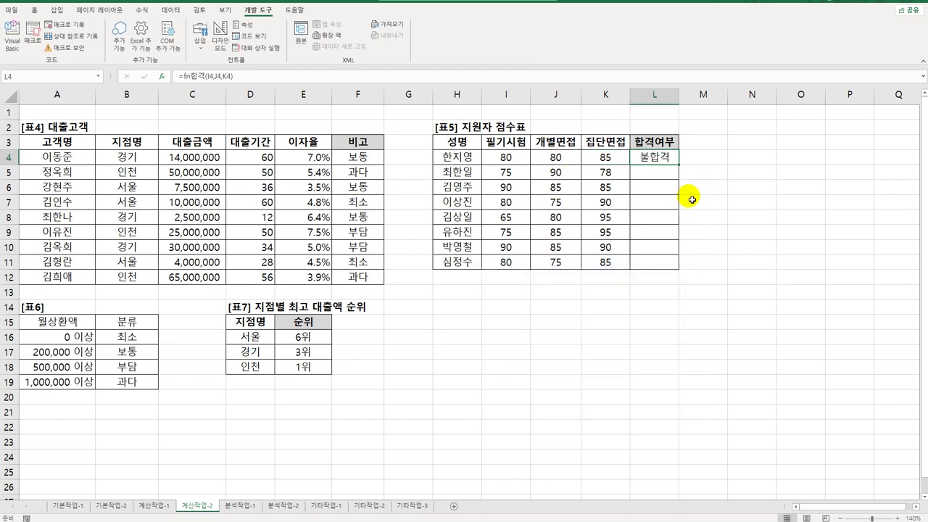
double_click(679, 165)
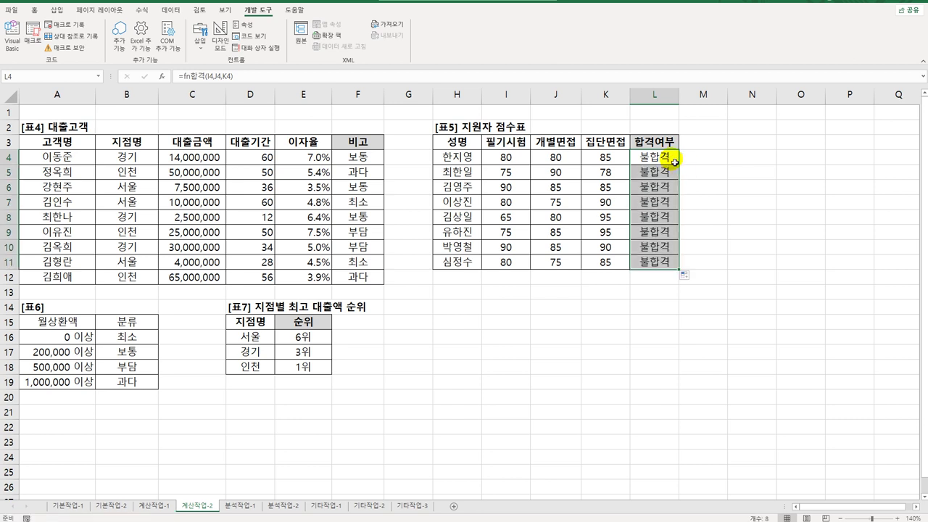
Step: Replace 면접점수 in the fn합격 code's condition with (개별면접+집단면접)/2 and return to the worksheet
left_click(664, 158)
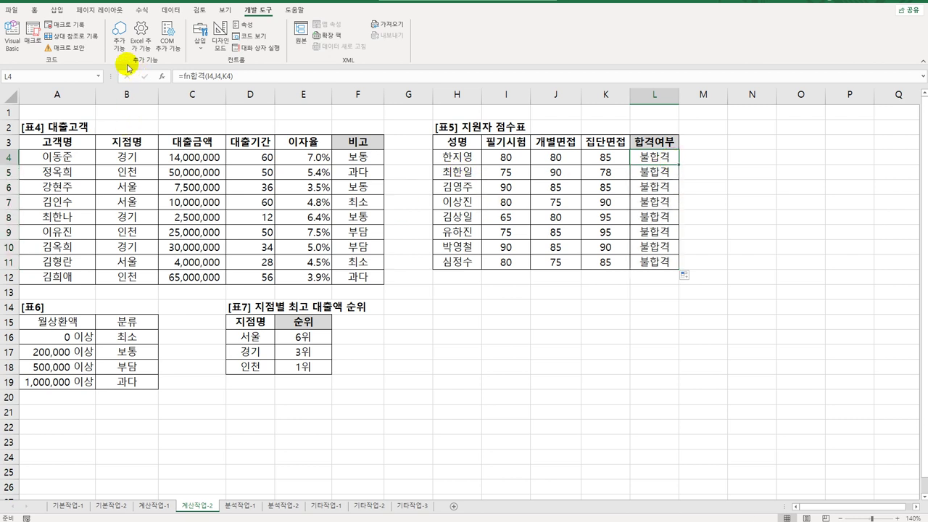
left_click(14, 47)
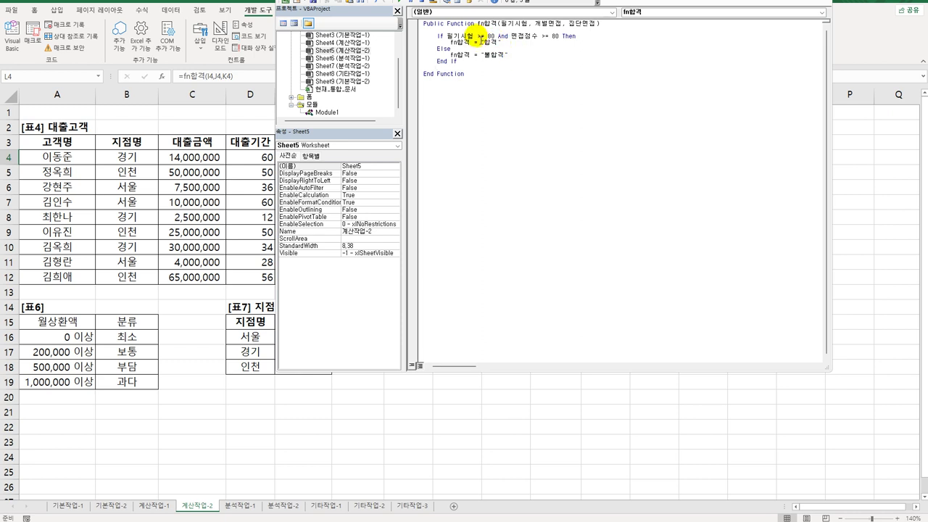
left_click(546, 37)
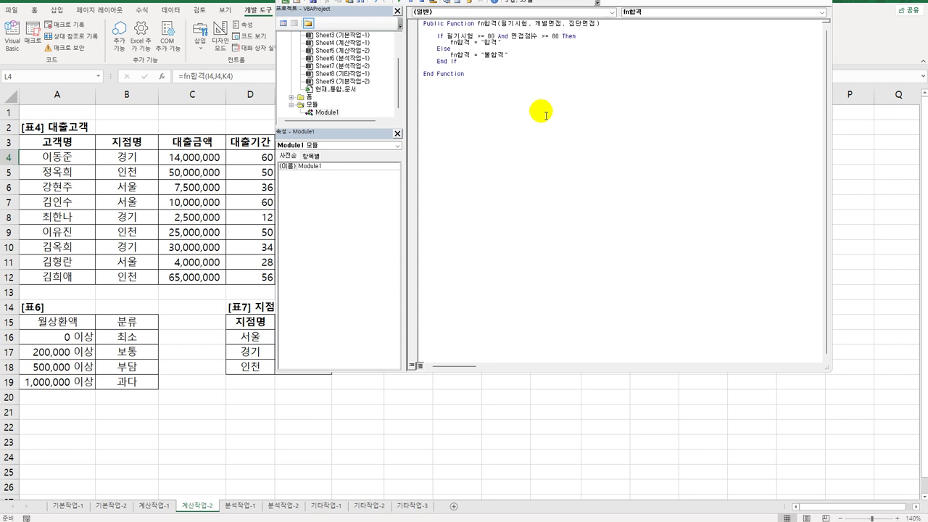
left_click(515, 38)
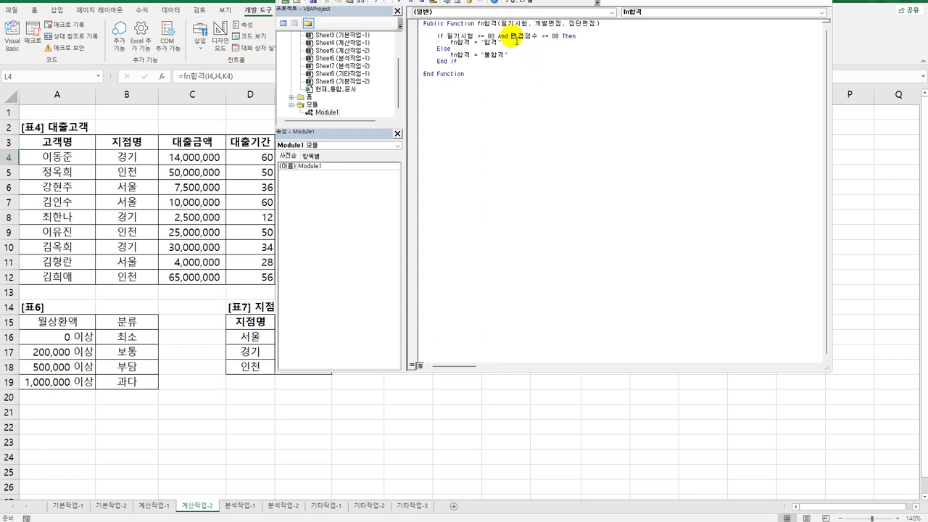
double_click(517, 37)
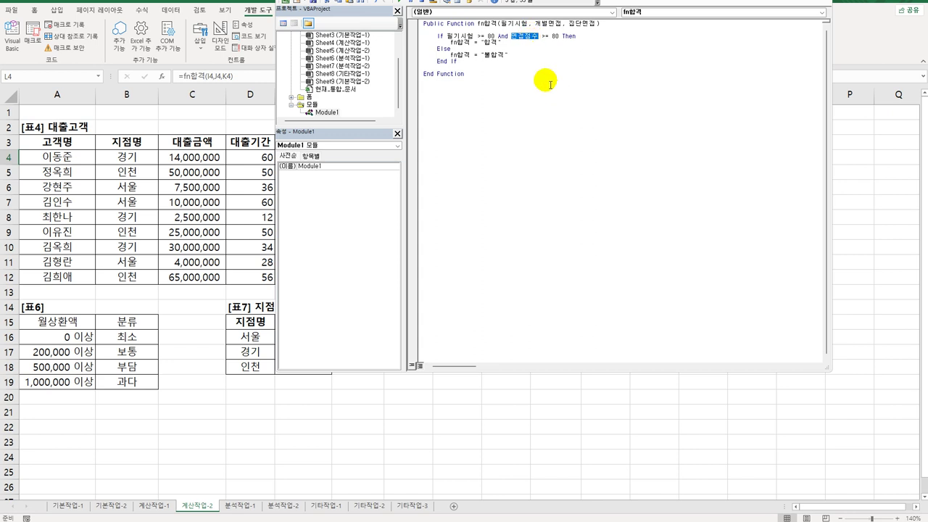
type("(")
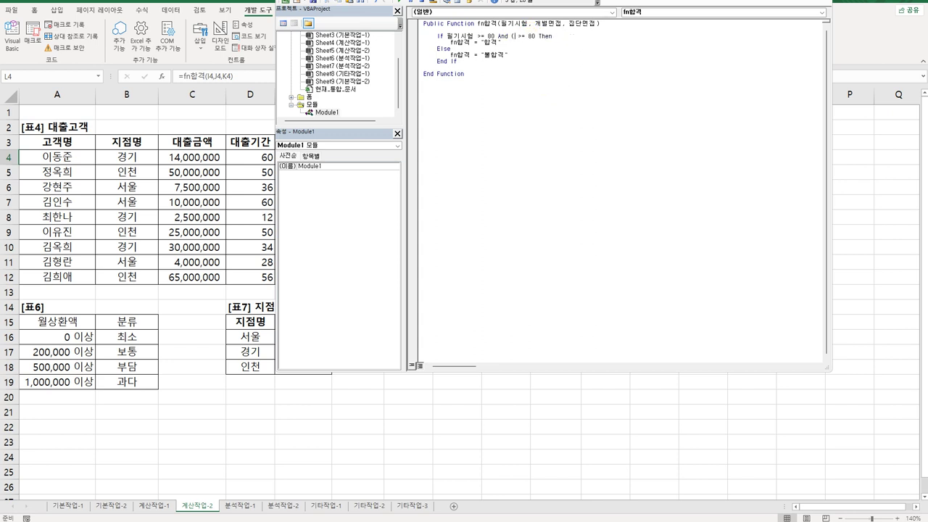
type("개별면접+집단면접)/2")
left_click(571, 151)
key("alt+q")
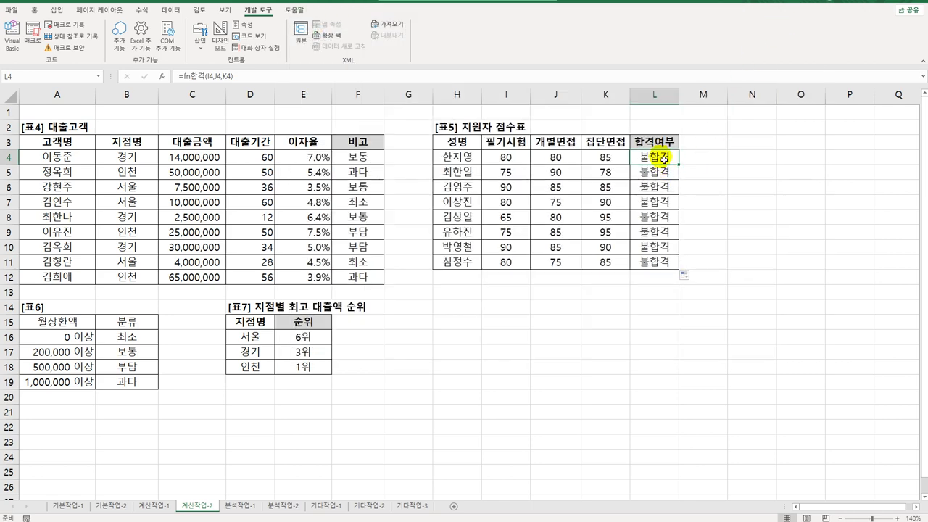
Step: Re-enter the fn합격 formula in L4 to recalculate it, and fill it down through L11
left_click(264, 81)
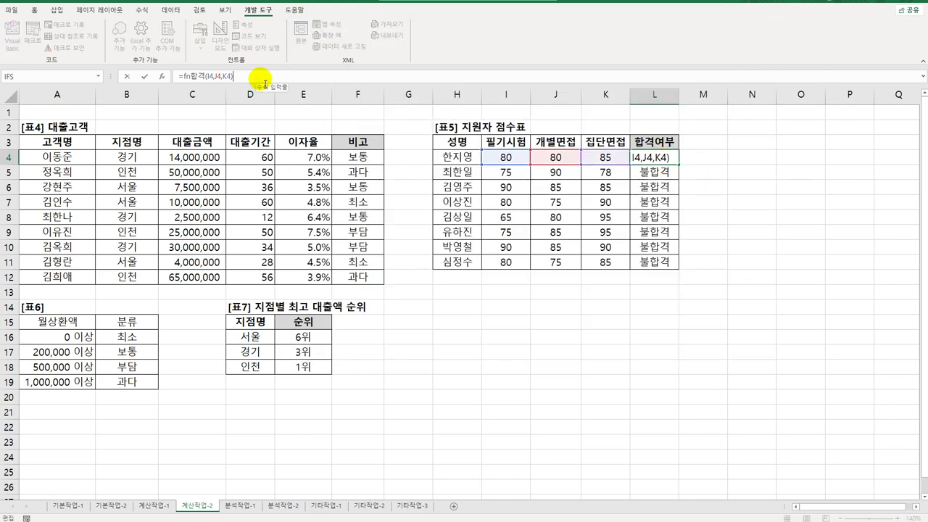
key("Return")
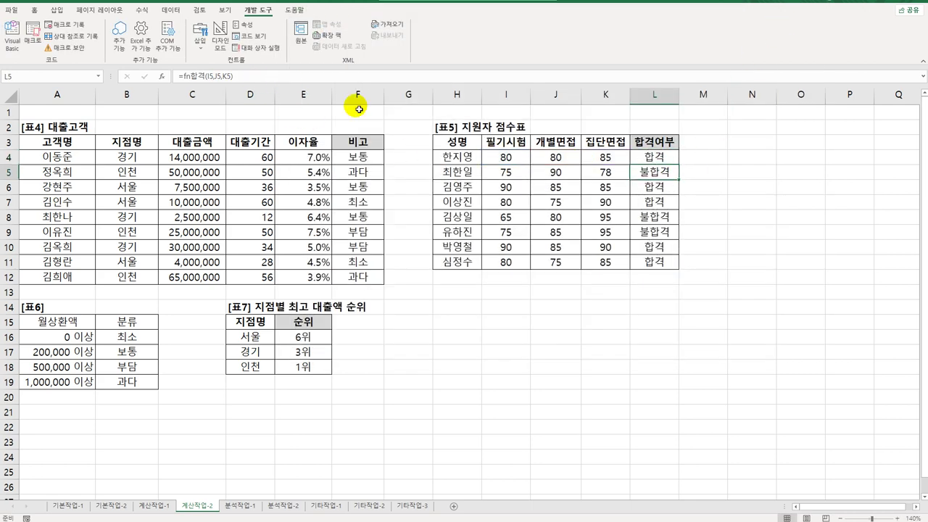
left_click(635, 157)
left_click_drag(678, 164, 665, 264)
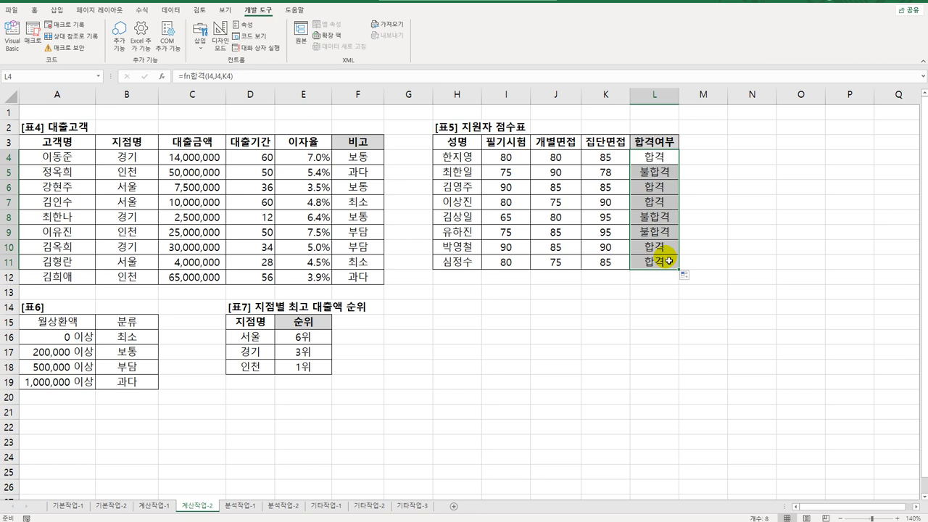
Step: Start a Microsoft Query import at cell C4 of the 분석작업-1 sheet with MS Access Database as the data source
left_click(239, 505)
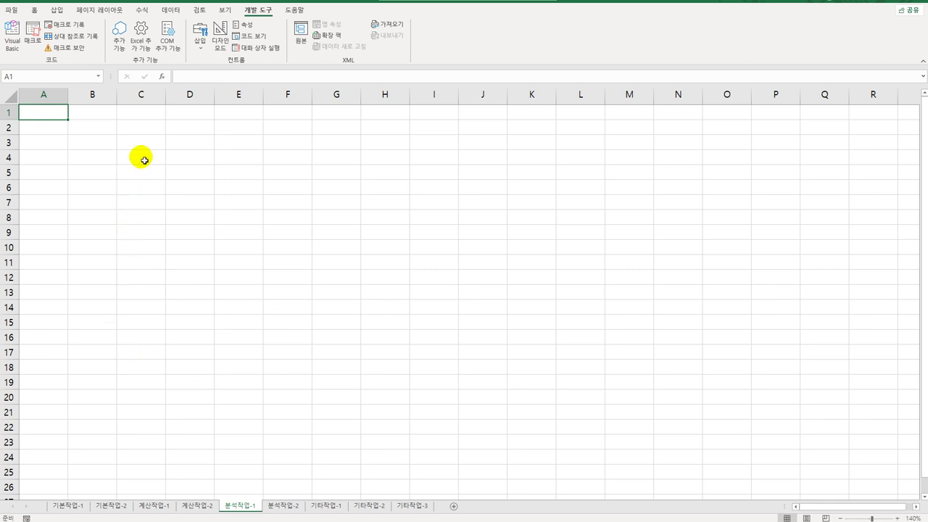
left_click(143, 156)
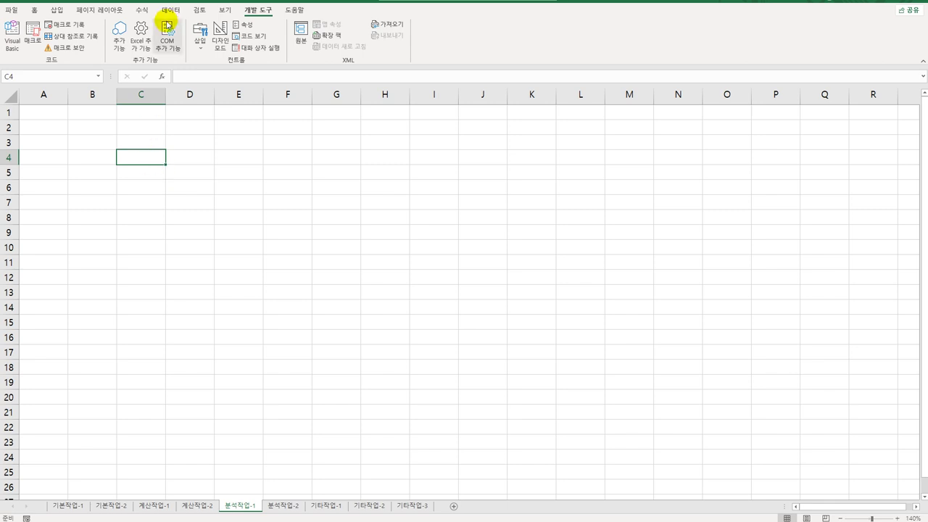
left_click(169, 10)
left_click(18, 43)
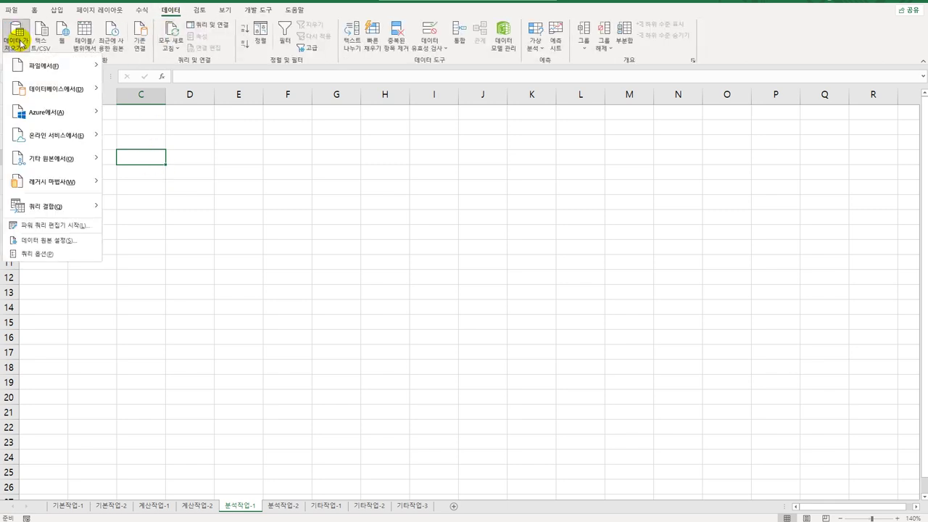
mouse_move(57, 163)
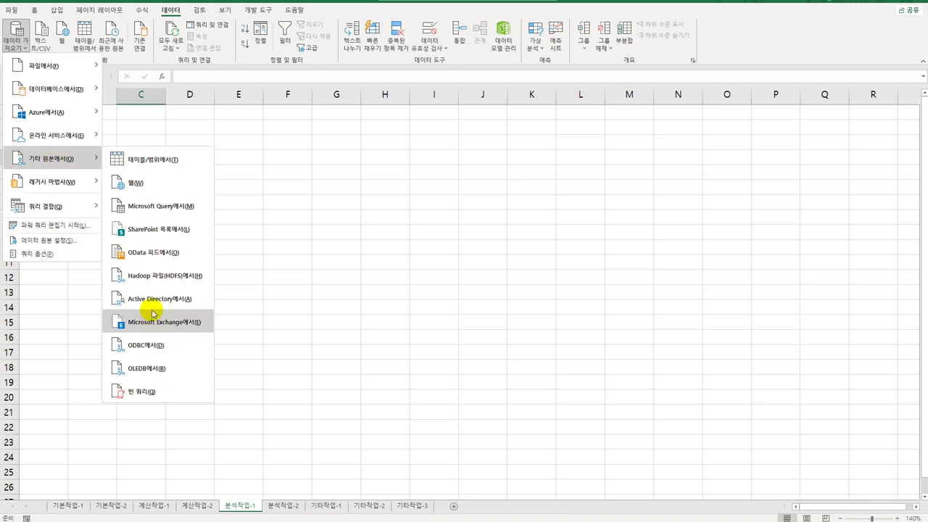
left_click(172, 206)
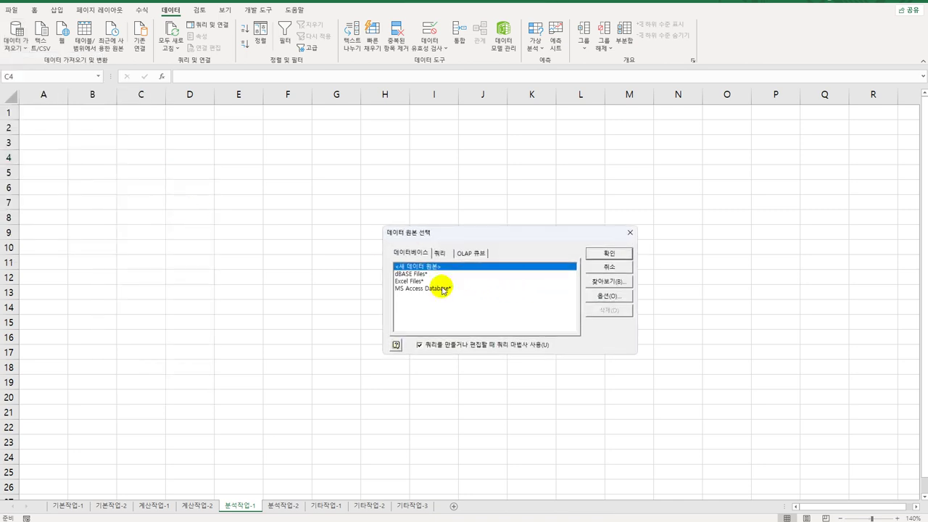
left_click(441, 288)
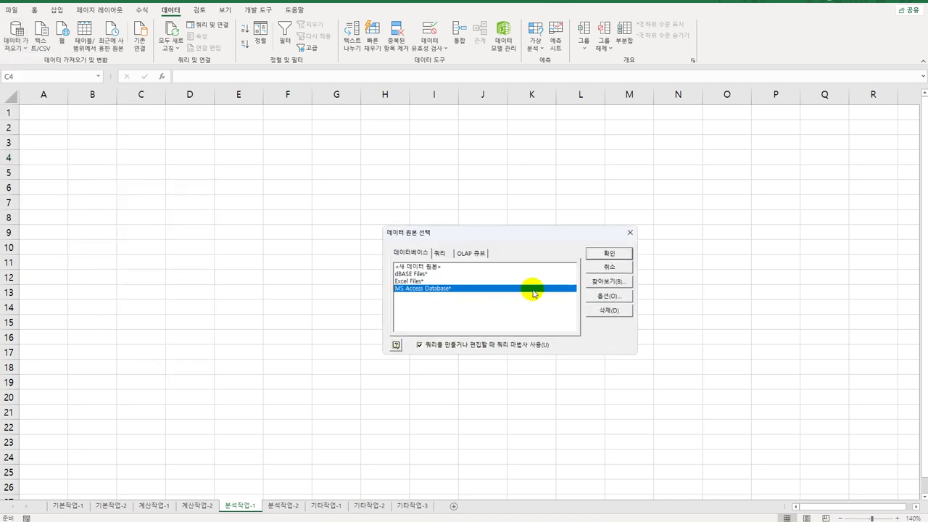
left_click(606, 254)
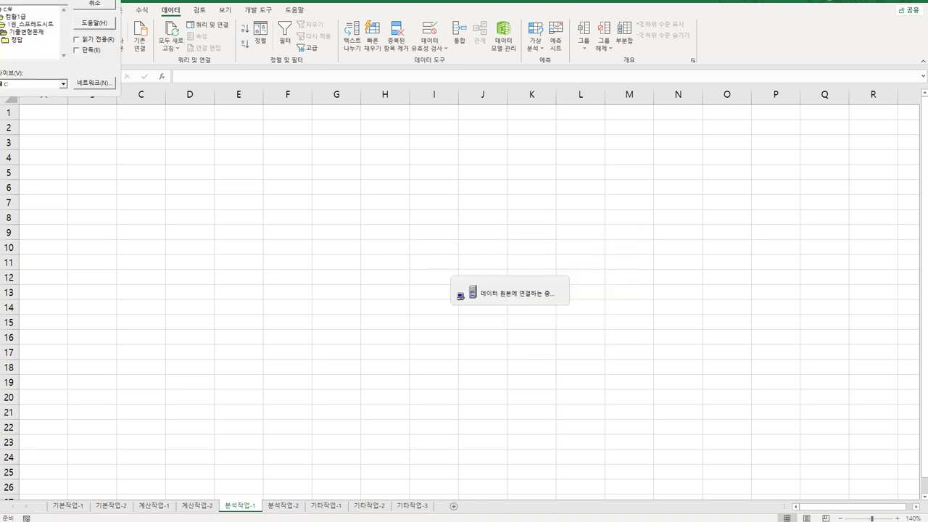
Step: Choose 매출.accdb in the 기출변형문제 folder as the database to query
left_click_drag(459, 182, 425, 169)
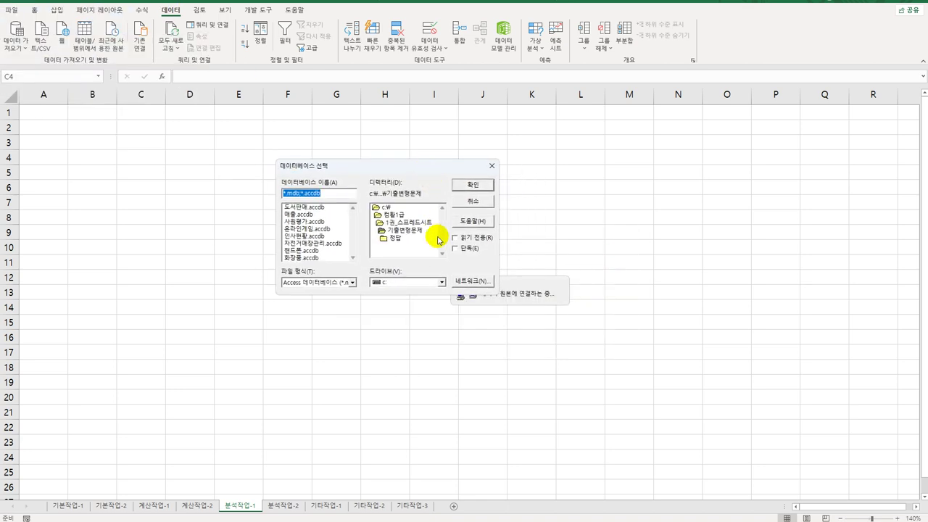
left_click(306, 222)
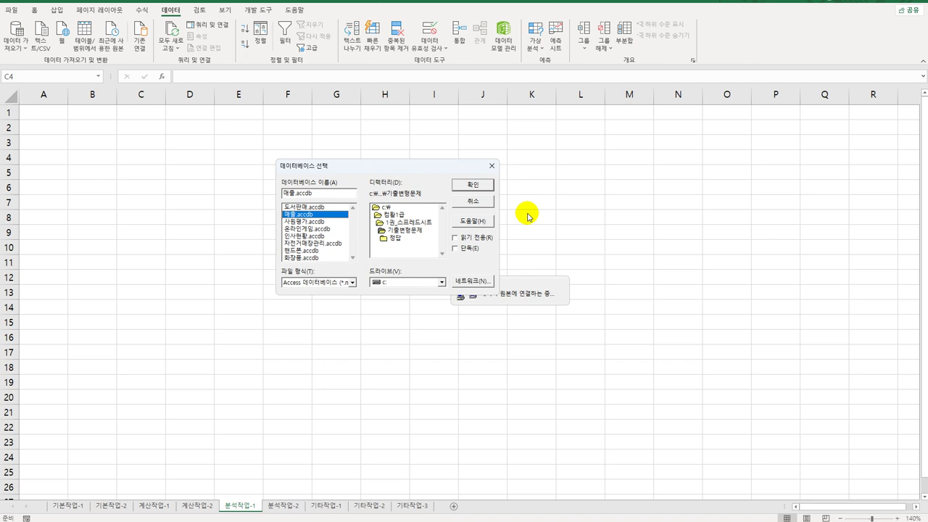
left_click(480, 184)
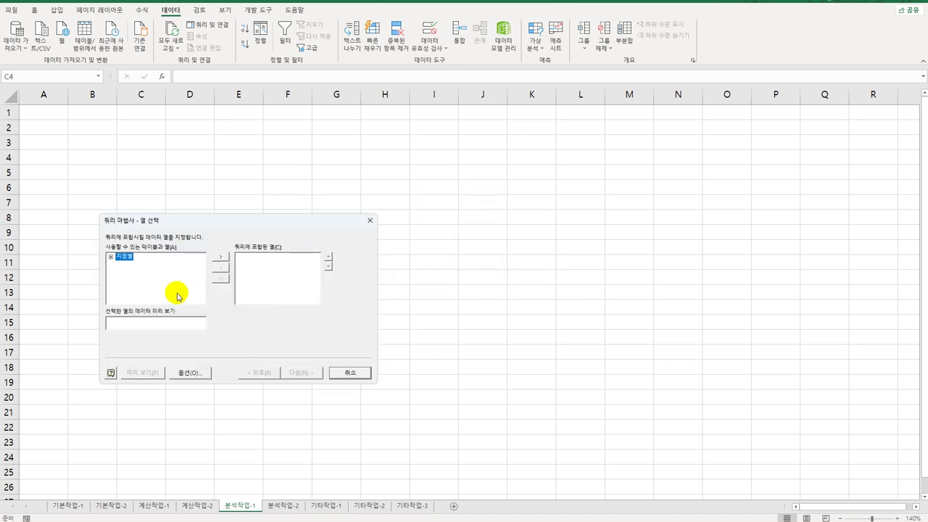
Step: Add the 일자, 지점, 품목, 개수 and 매출 columns of the 지점별 table to the query
double_click(124, 258)
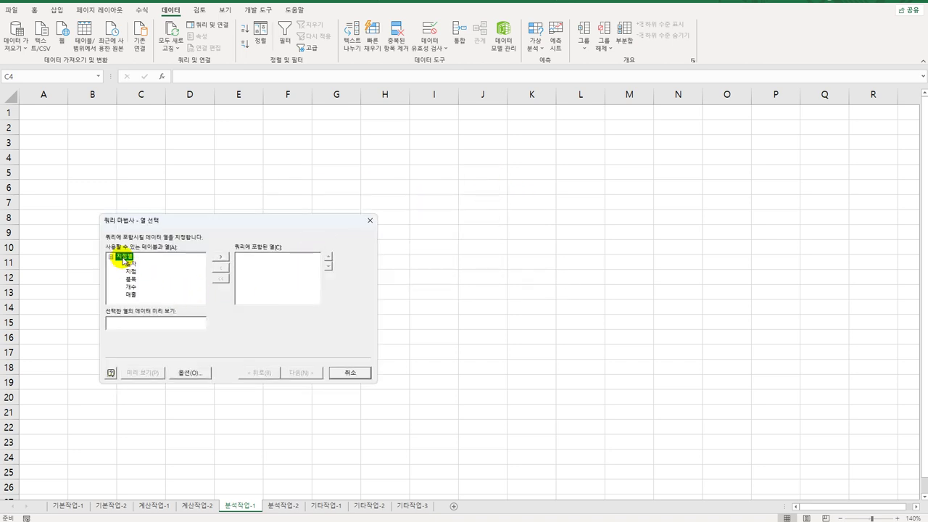
double_click(129, 265)
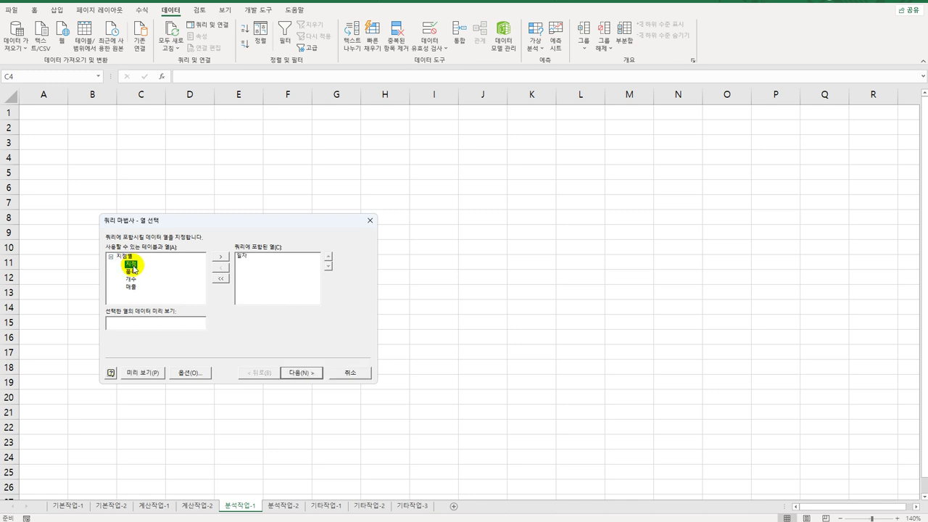
double_click(133, 265)
double_click(133, 265)
double_click(134, 266)
double_click(134, 265)
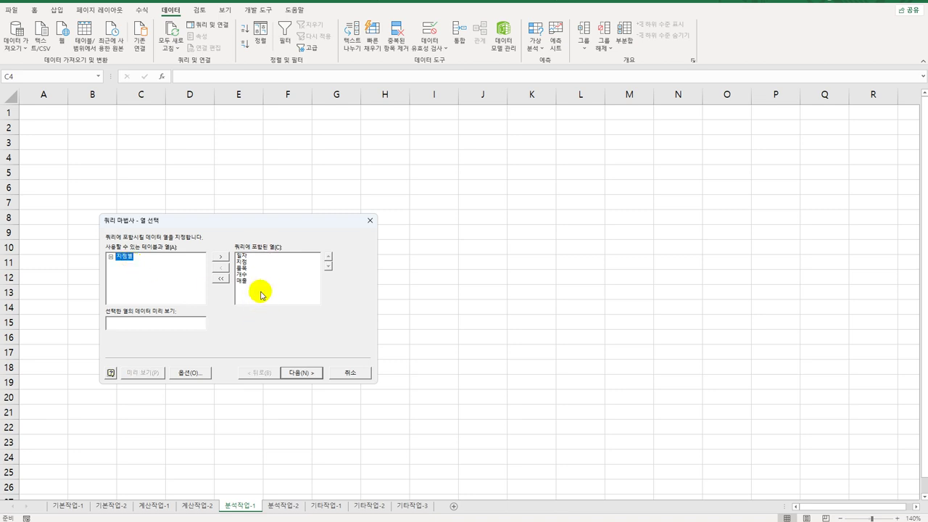
Step: Finish the query without filtering or sorting and return the data as a PivotTable report at cell C4
left_click(316, 374)
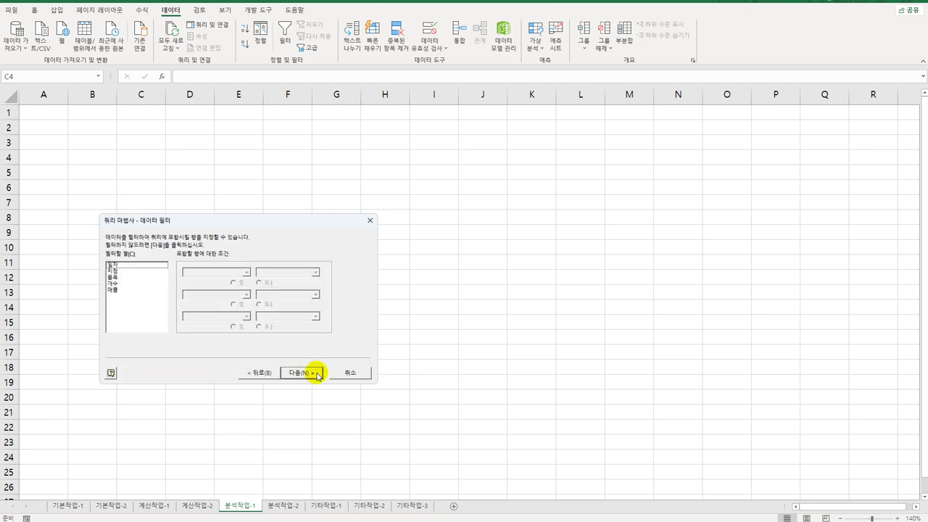
left_click(316, 373)
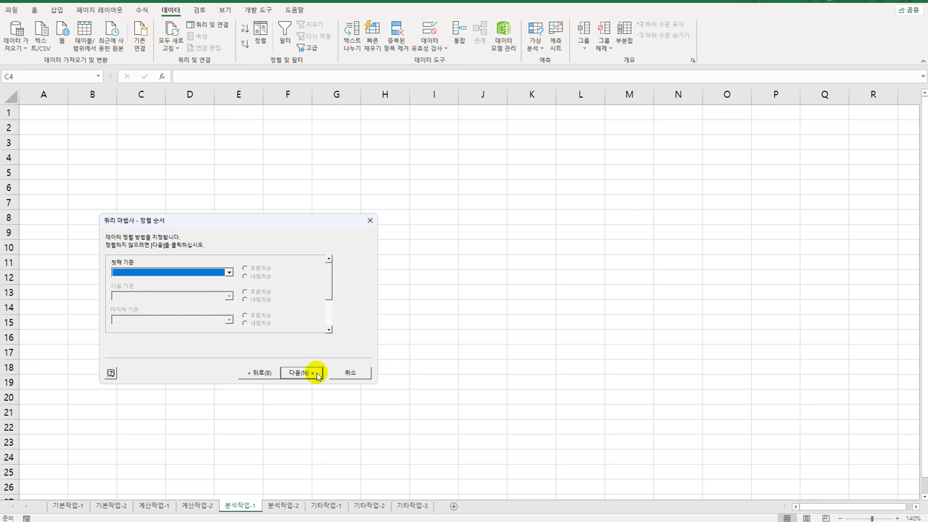
left_click(316, 373)
left_click(316, 374)
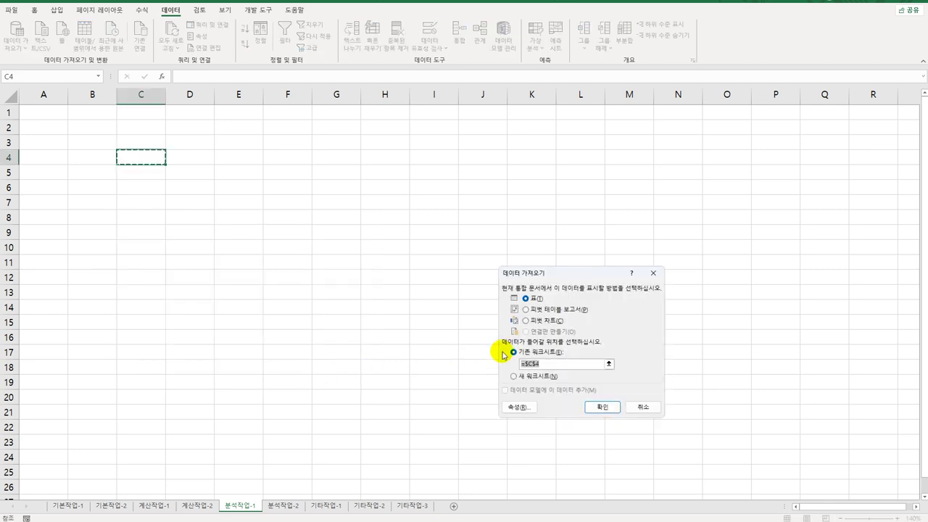
left_click(534, 310)
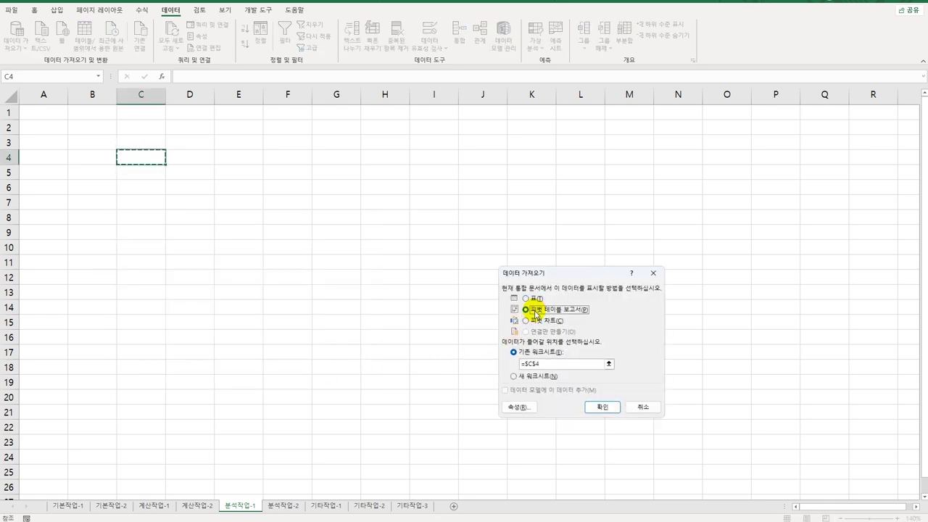
left_click(604, 411)
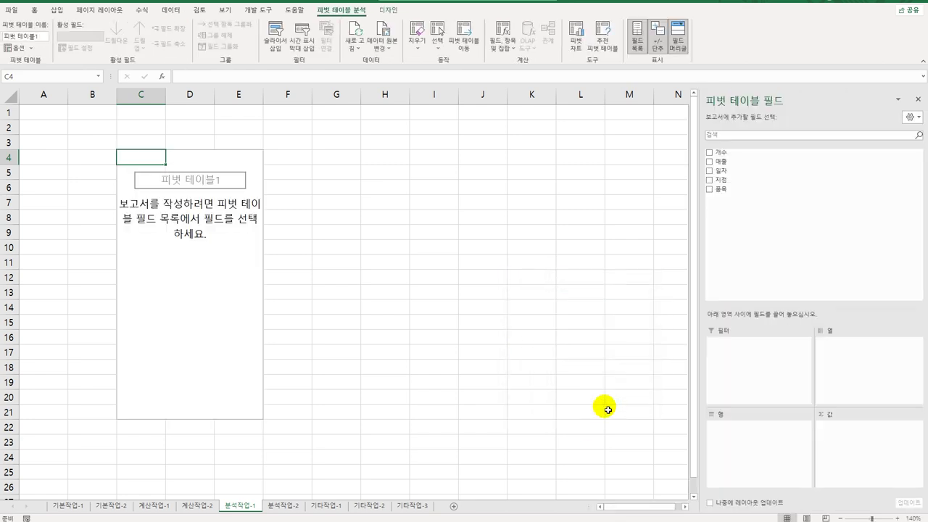
Step: Lay out the PivotTable with 지점 as filter, 일자 and 품목 as rows, and 개수 and 매출 as values
left_click_drag(784, 185, 774, 366)
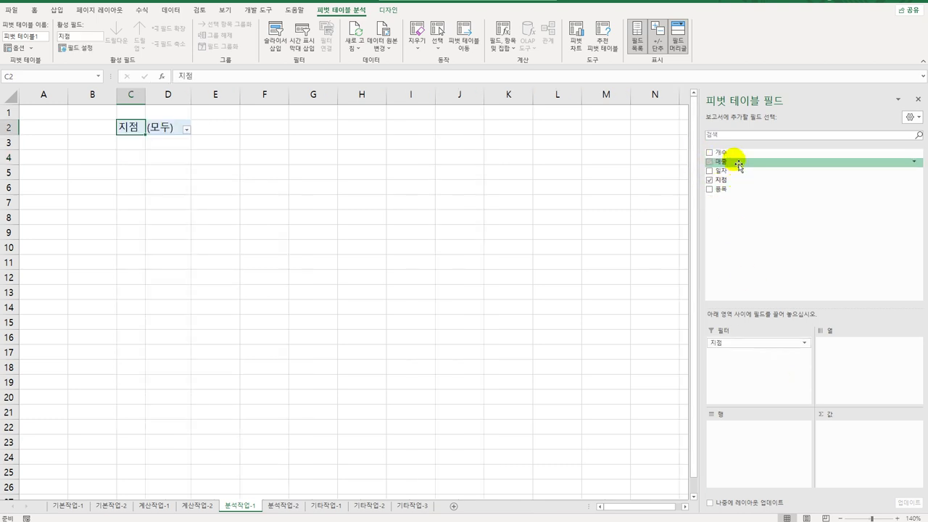
left_click_drag(724, 171, 757, 448)
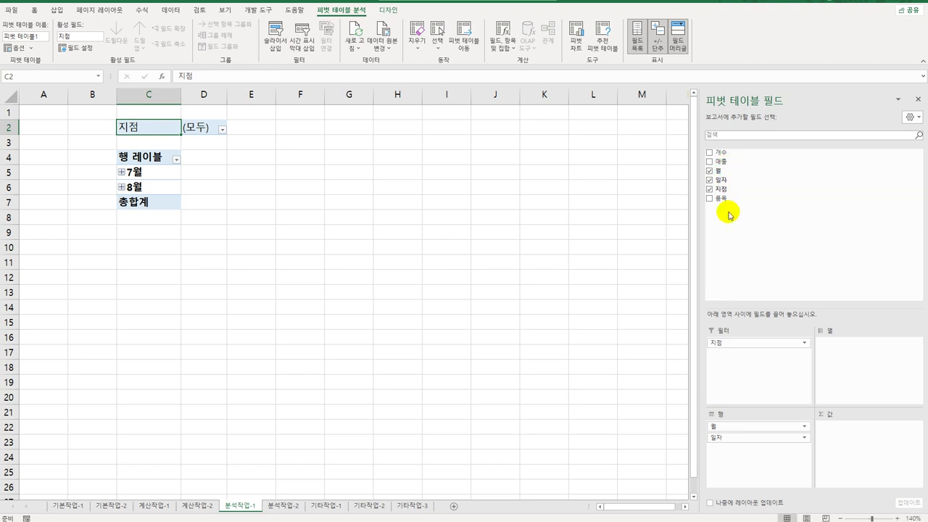
left_click_drag(734, 205, 748, 462)
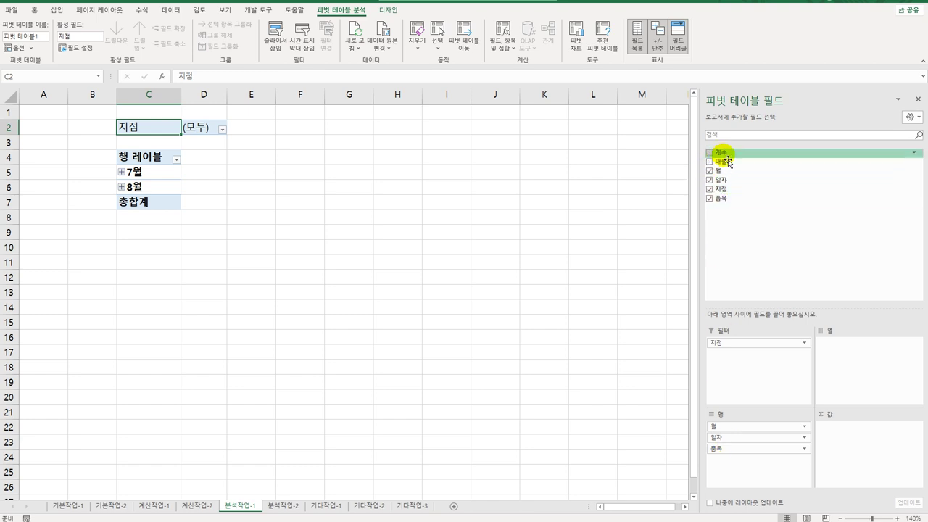
left_click_drag(724, 153, 832, 435)
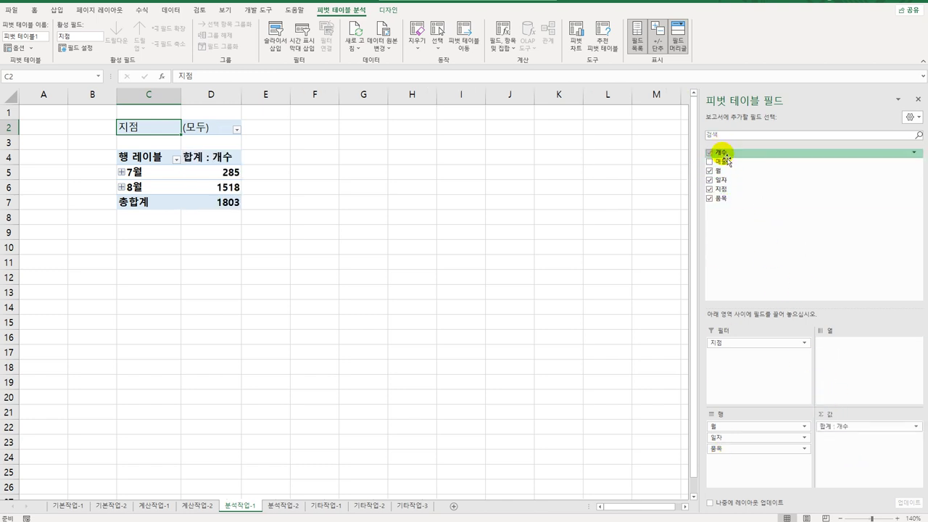
left_click_drag(728, 160, 881, 438)
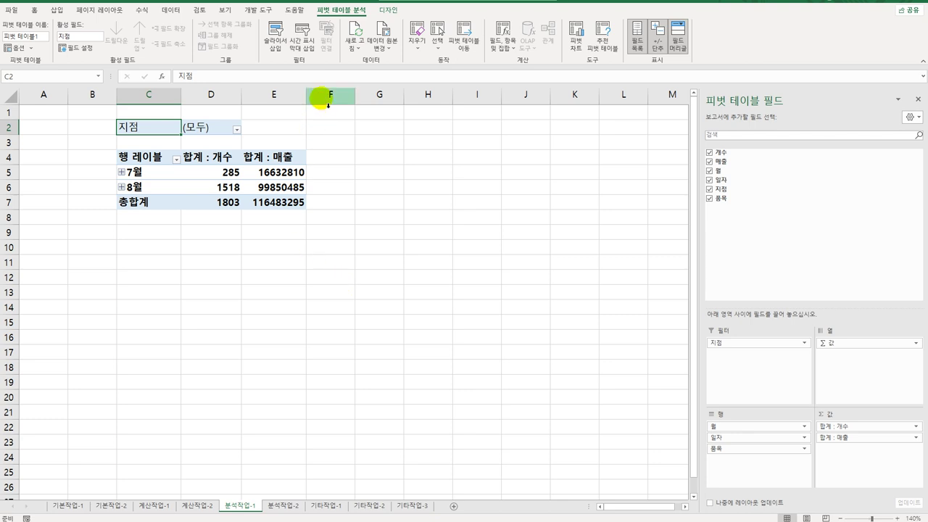
Step: Set the PivotTable's report layout to outline form (개요 형식으로 표시)
left_click(387, 10)
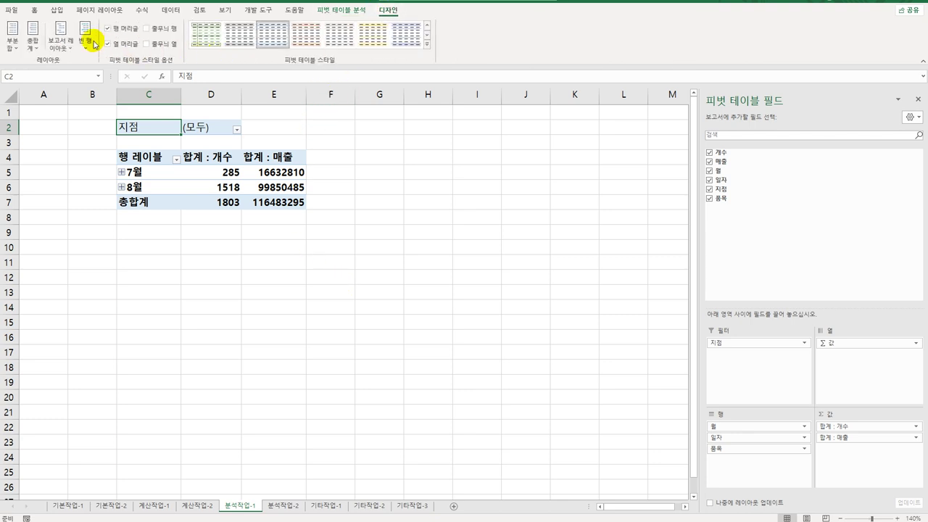
left_click(61, 36)
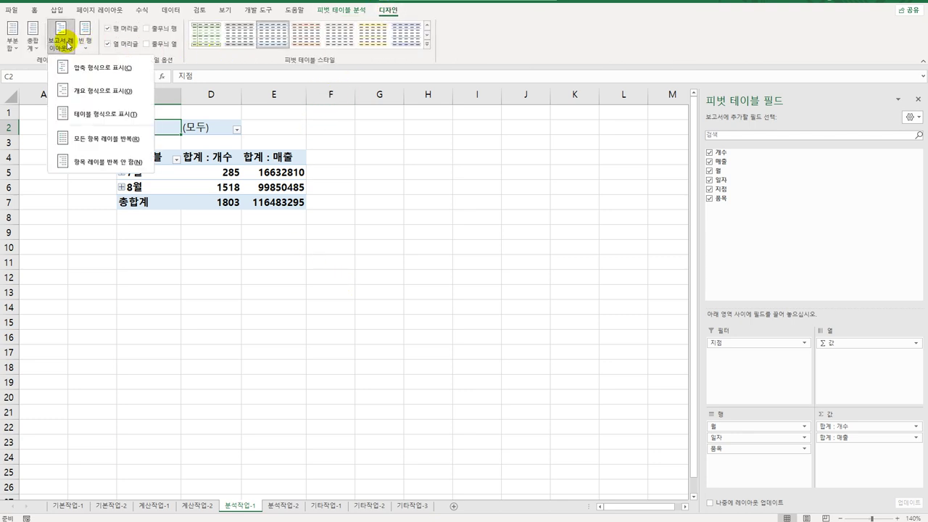
left_click(73, 92)
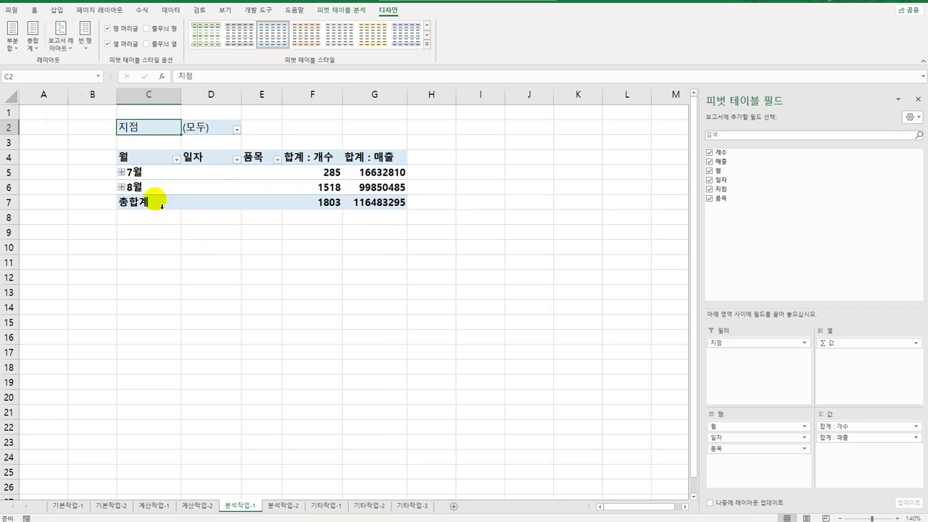
Step: Group the 일자 field by days (일) only, in intervals of 7 days, and fit column C's width to its contents
left_click(157, 178)
right_click(157, 179)
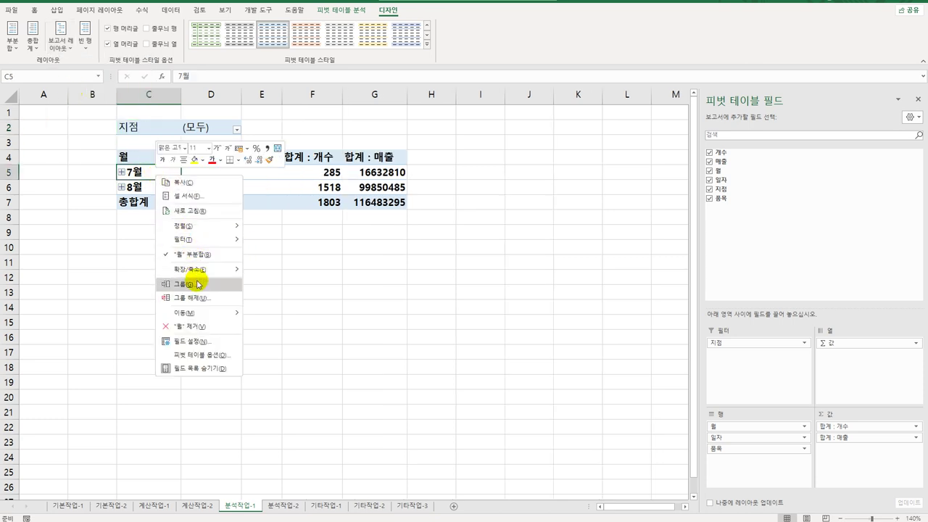
left_click(227, 286)
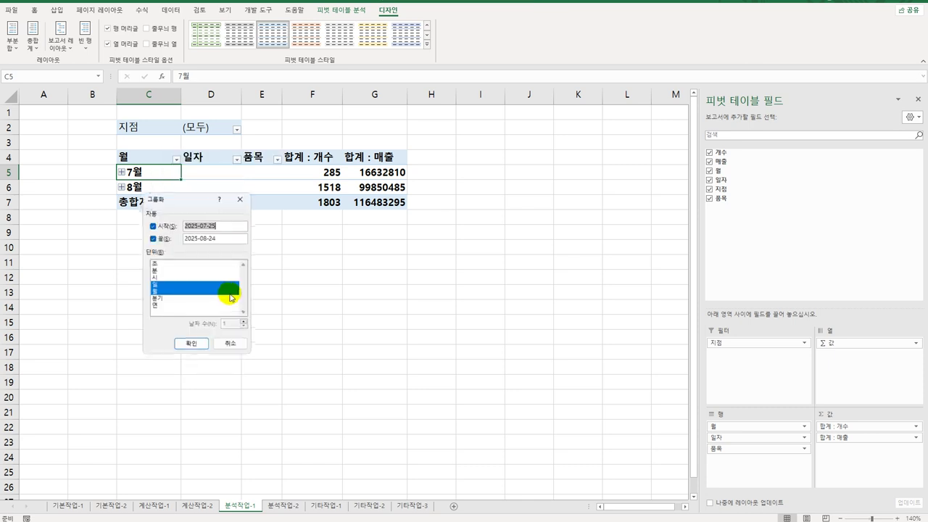
left_click(172, 292)
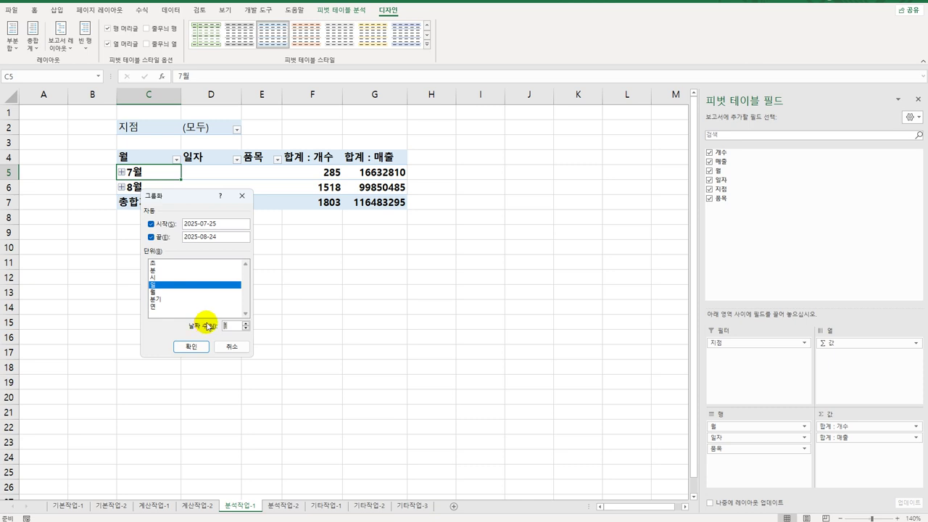
type("7")
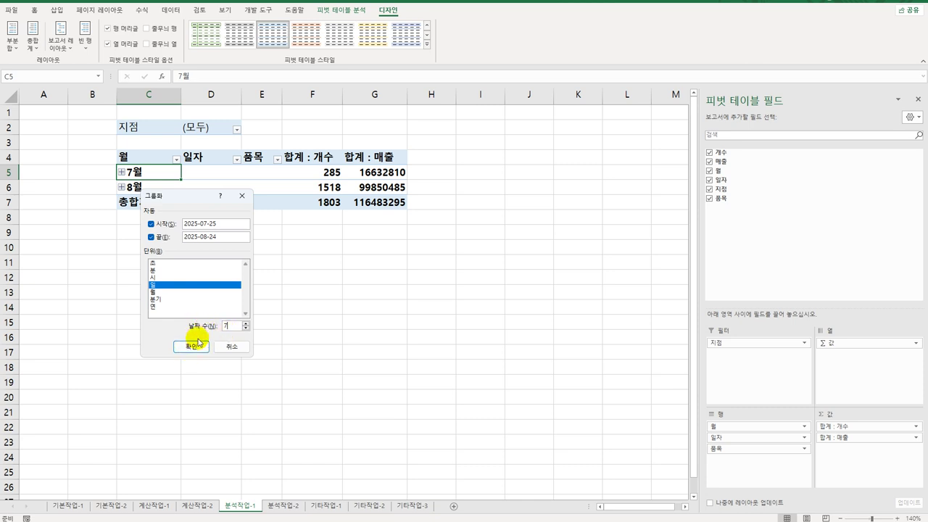
left_click(194, 346)
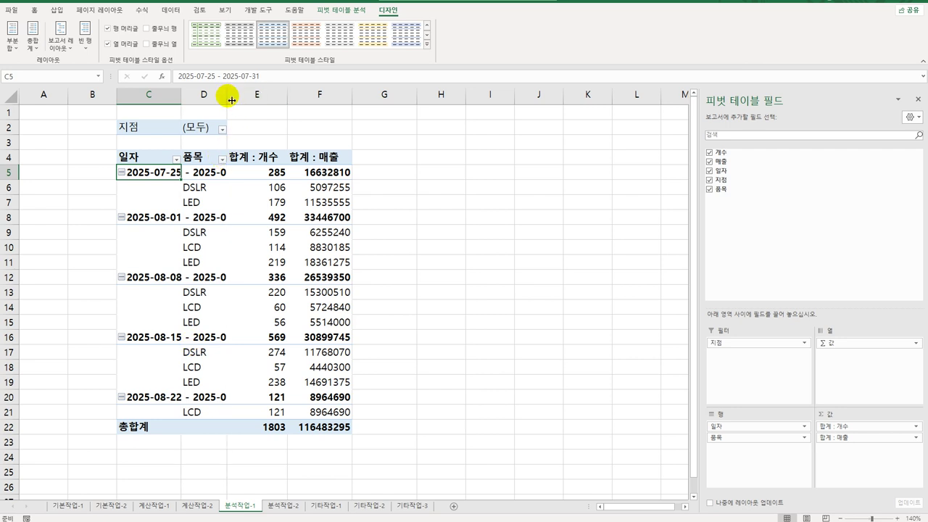
double_click(182, 95)
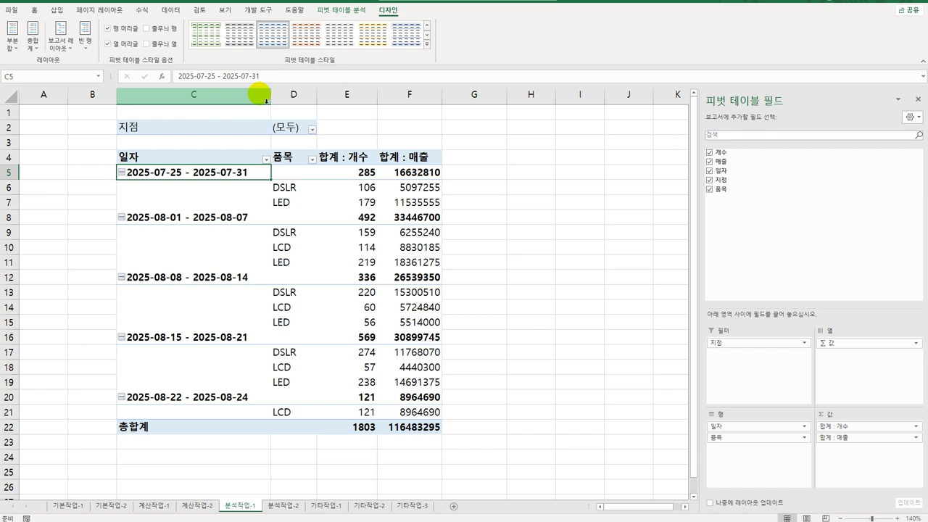
Step: Hide the PivotTable's expand/collapse (+/-) buttons and turn off its subtotals
left_click(341, 10)
left_click(658, 46)
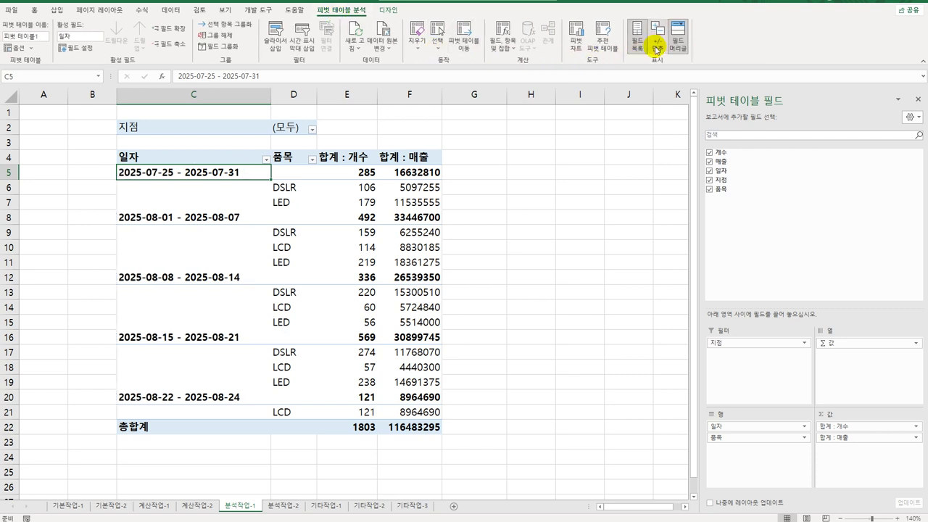
left_click(388, 10)
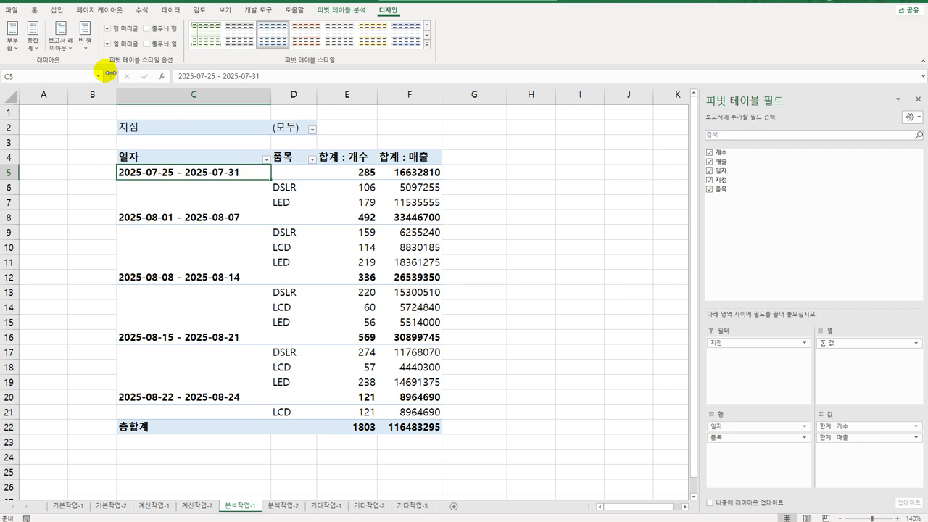
left_click(12, 38)
left_click(18, 68)
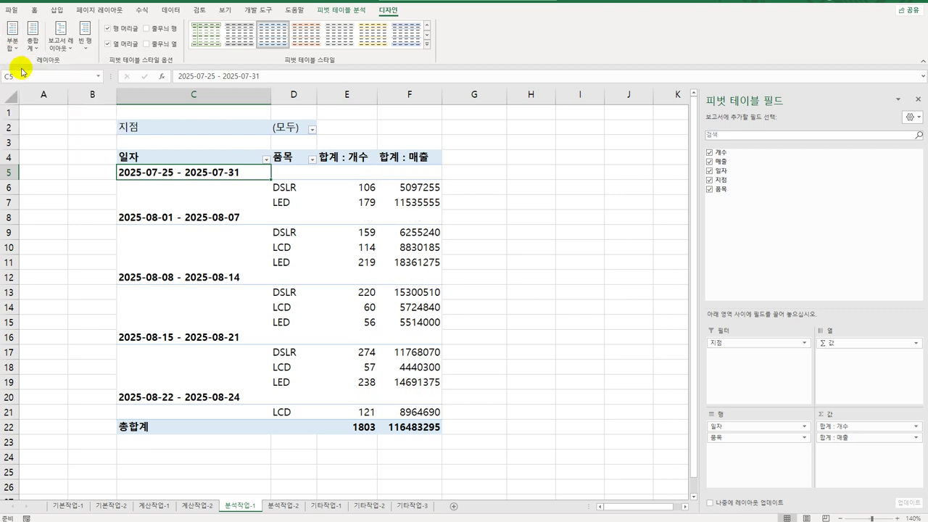
Step: Open the sort and filter options of the PivotTable's 품목 field
mouse_move(433, 174)
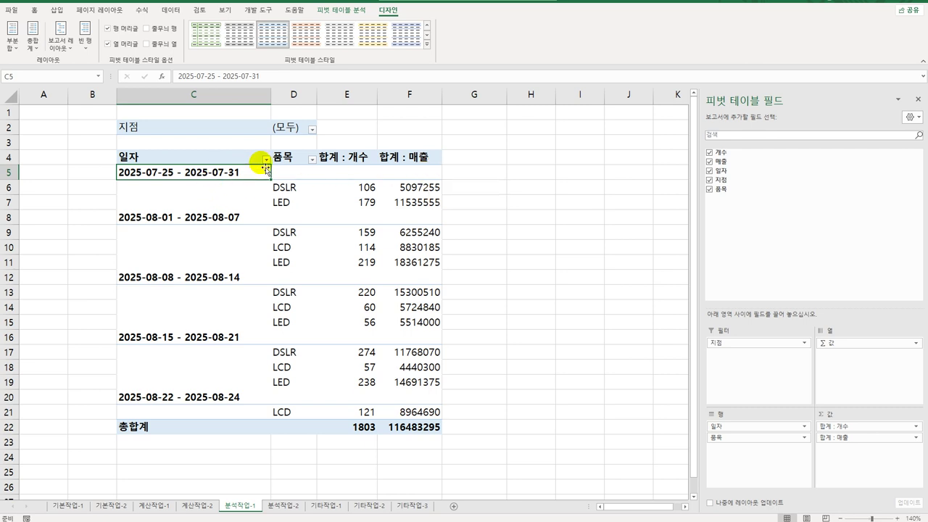
left_click(296, 160)
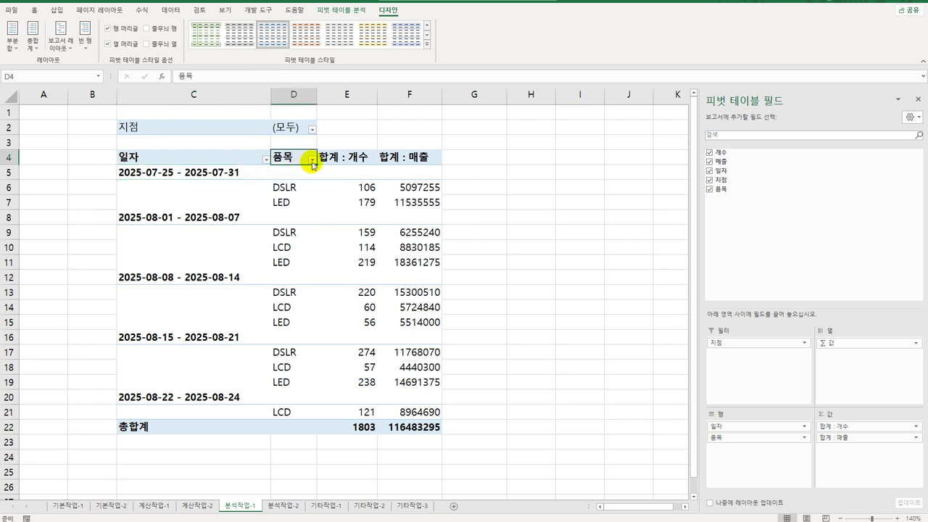
left_click(313, 159)
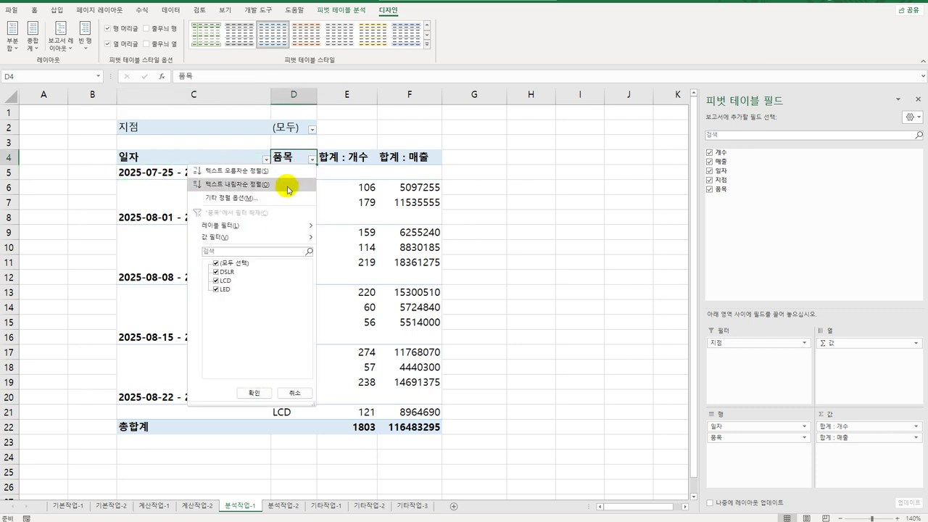
Step: Sort 품목 in descending text order and format the 합계 : 개수 field as 숫자 with 0 decimals and a thousands separator
left_click(293, 183)
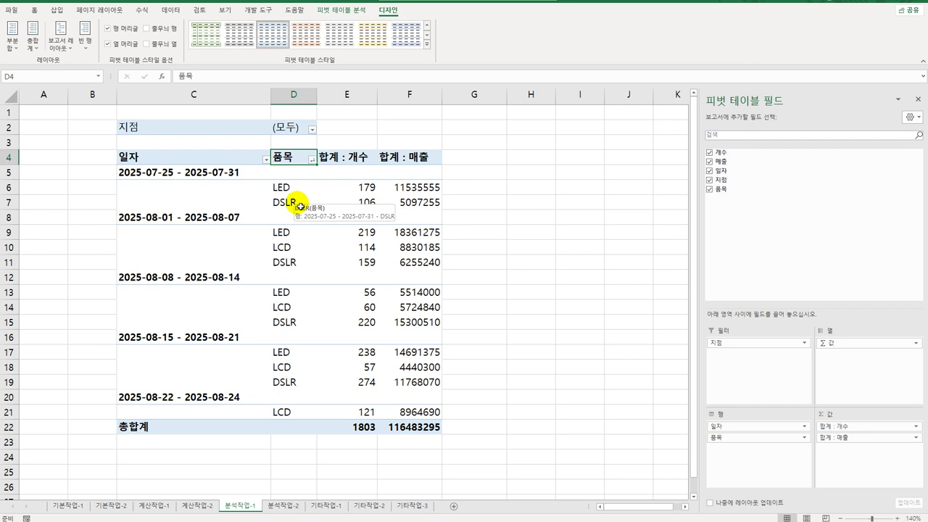
left_click(364, 161)
double_click(364, 161)
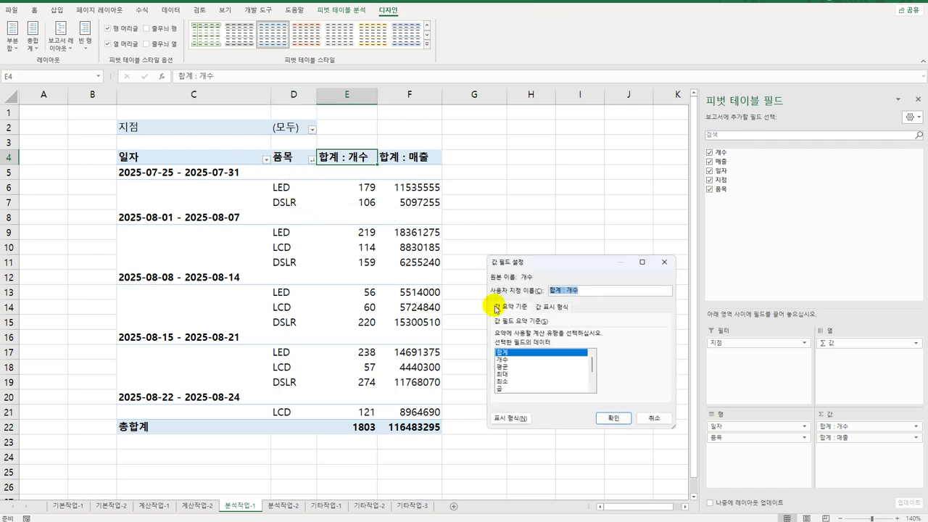
left_click(510, 419)
left_click(468, 264)
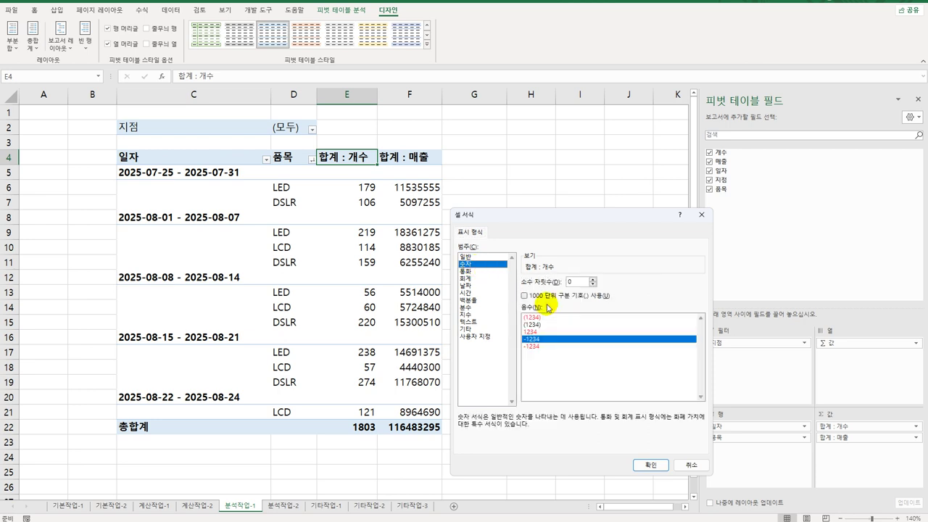
left_click(547, 295)
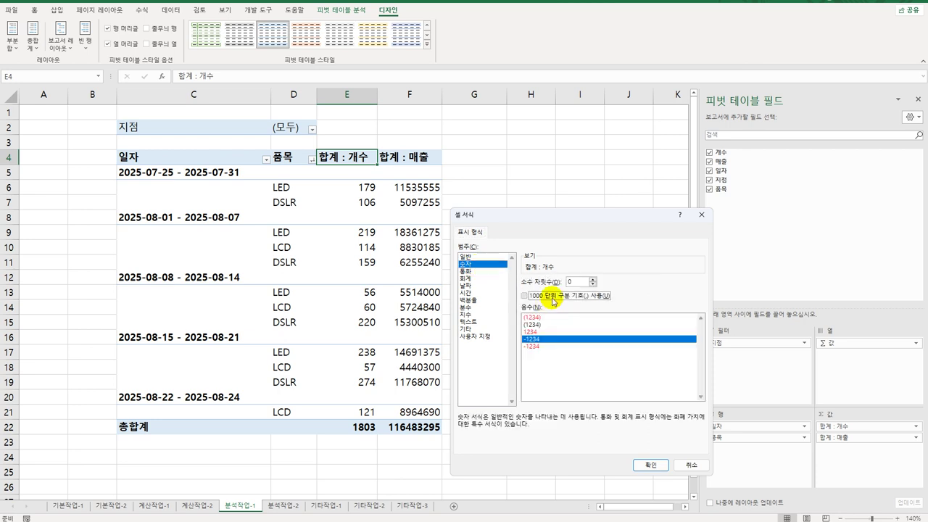
left_click(652, 466)
left_click(609, 417)
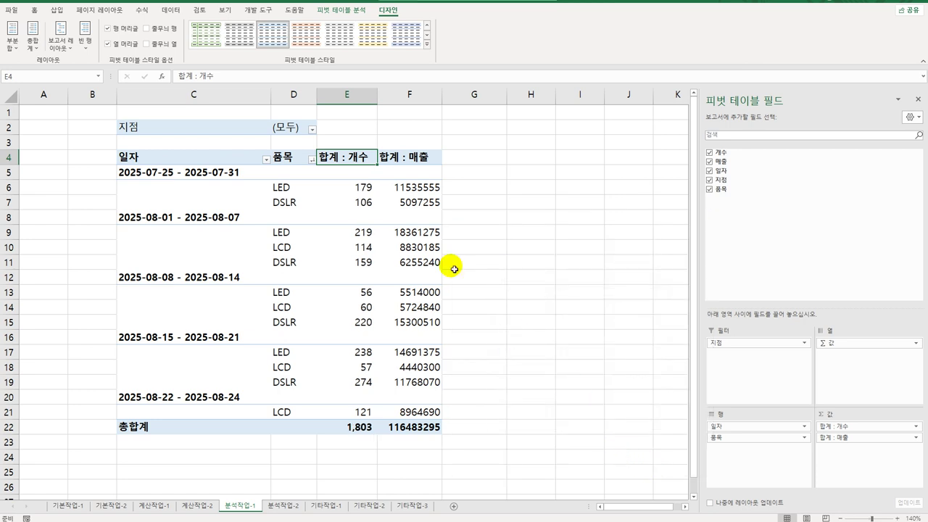
Step: Format the 합계 : 매출 value field as 숫자 with 0 decimals and a thousands separator
left_click(410, 157)
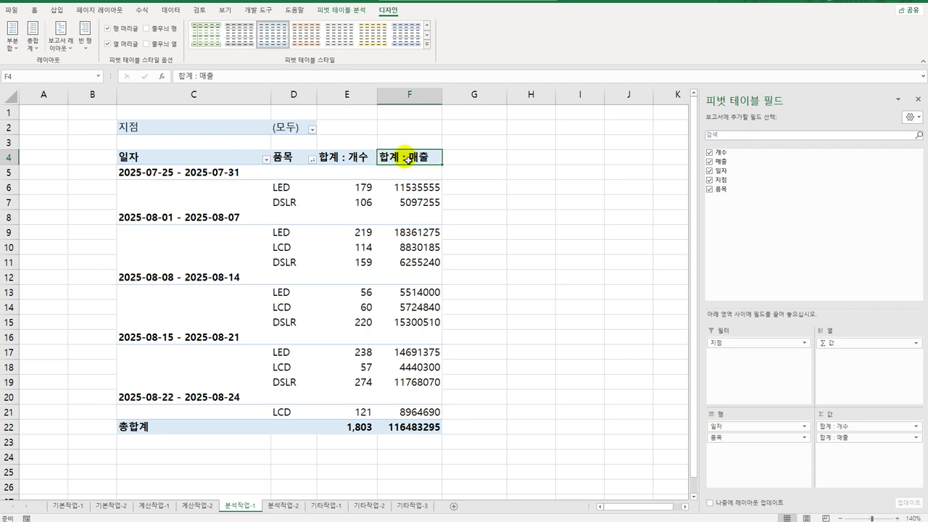
double_click(407, 160)
left_click(513, 424)
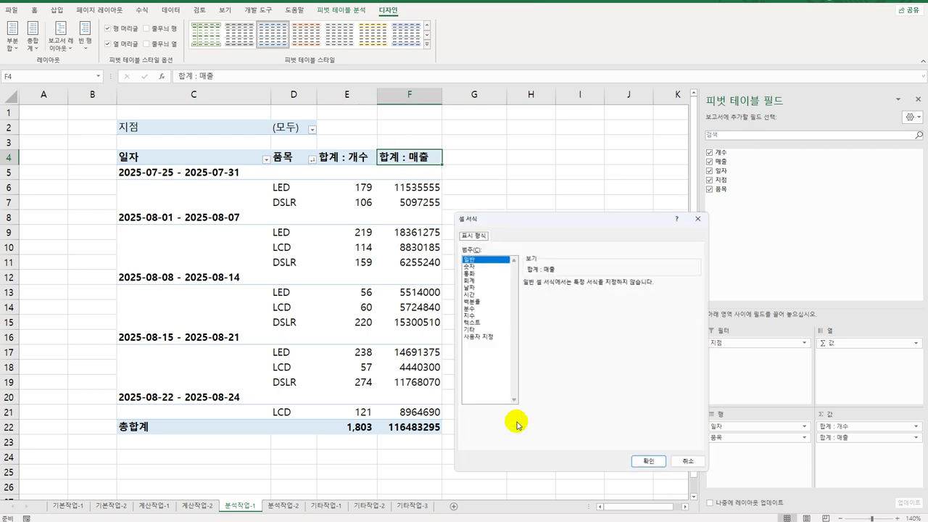
left_click(468, 266)
left_click(524, 296)
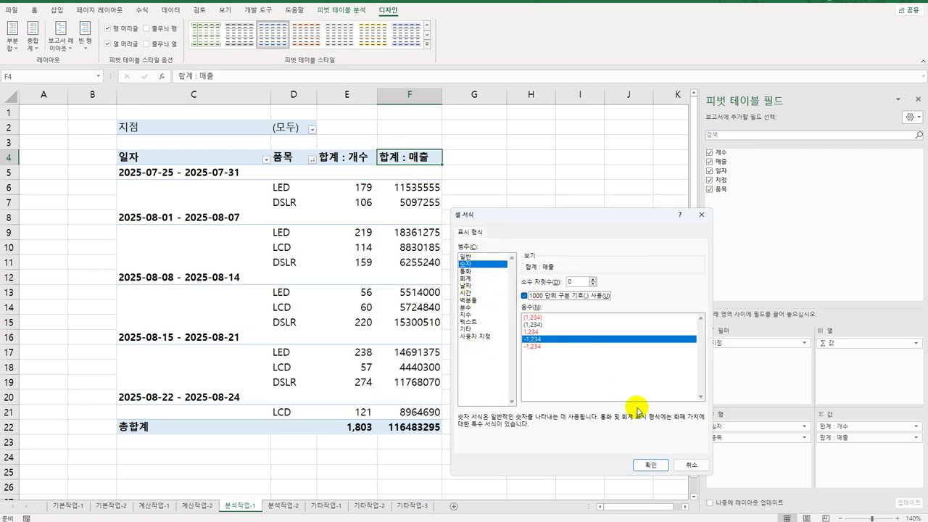
left_click(650, 465)
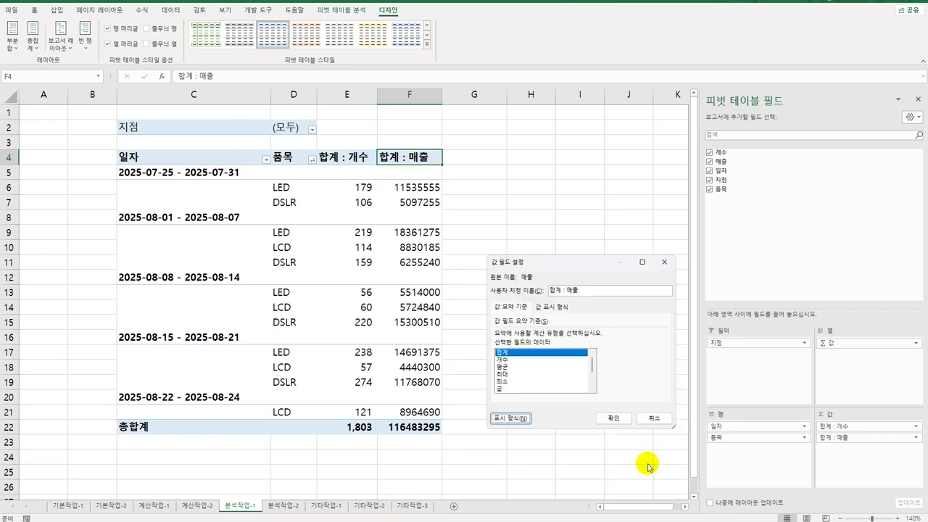
left_click(630, 424)
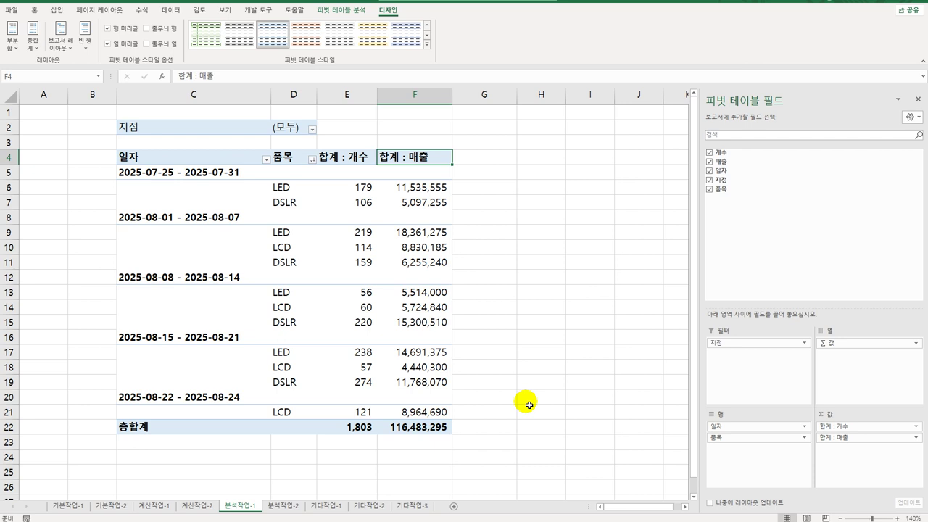
Step: Apply the green 중간 pivot table style from the second row of that group
left_click(428, 45)
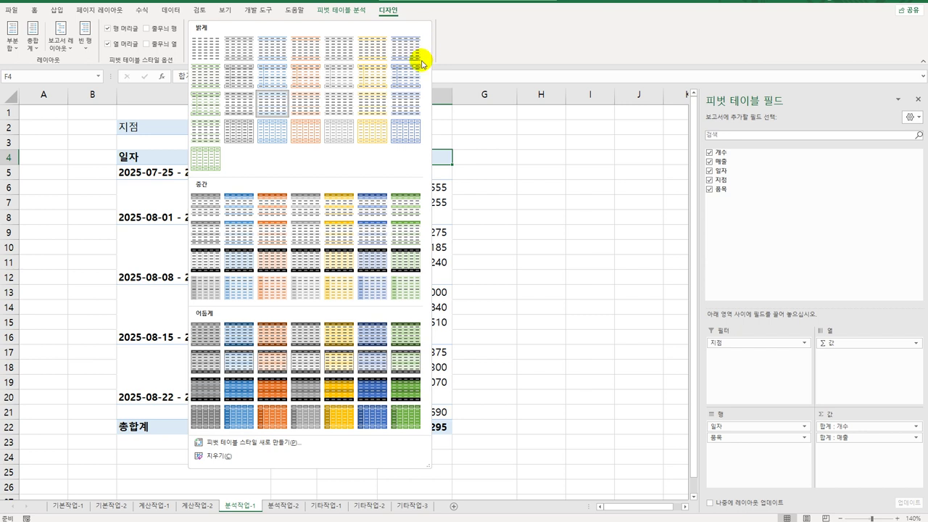
left_click(406, 235)
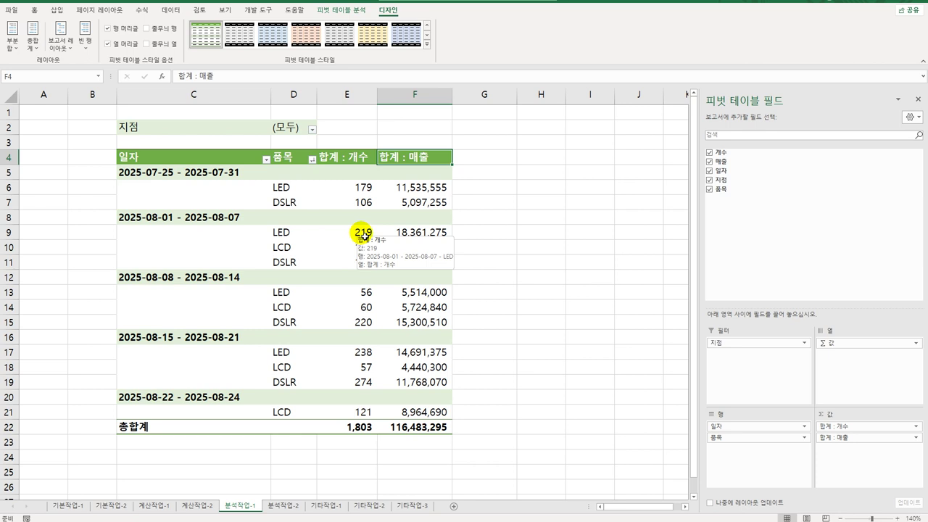
Step: Extract the detail records behind the LED 매출 total for 2025-08-01 - 2025-08-07 to a new sheet and auto-fit the 일자 column
left_click(363, 234)
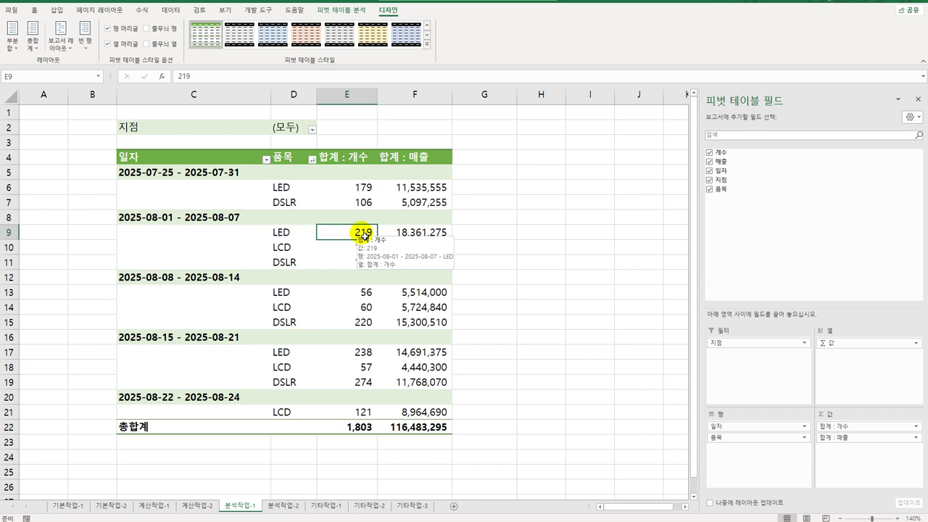
left_click(399, 233)
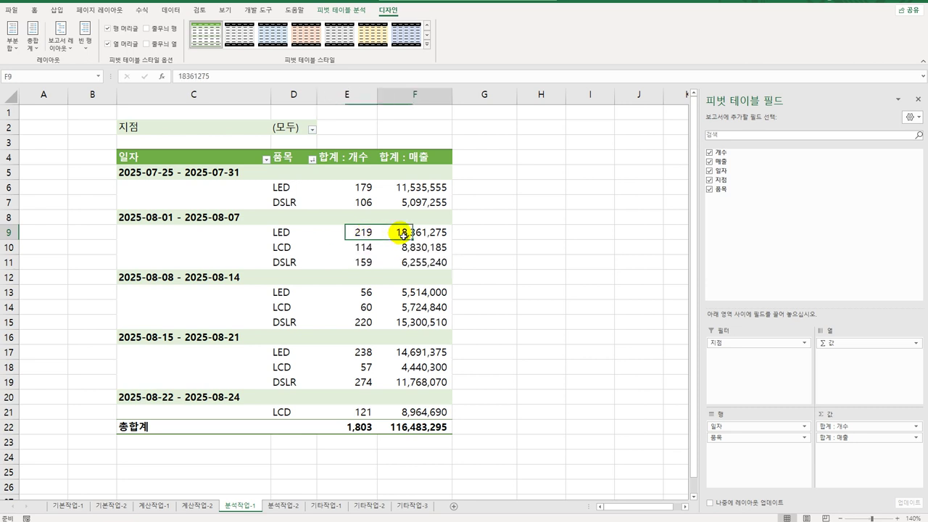
double_click(409, 238)
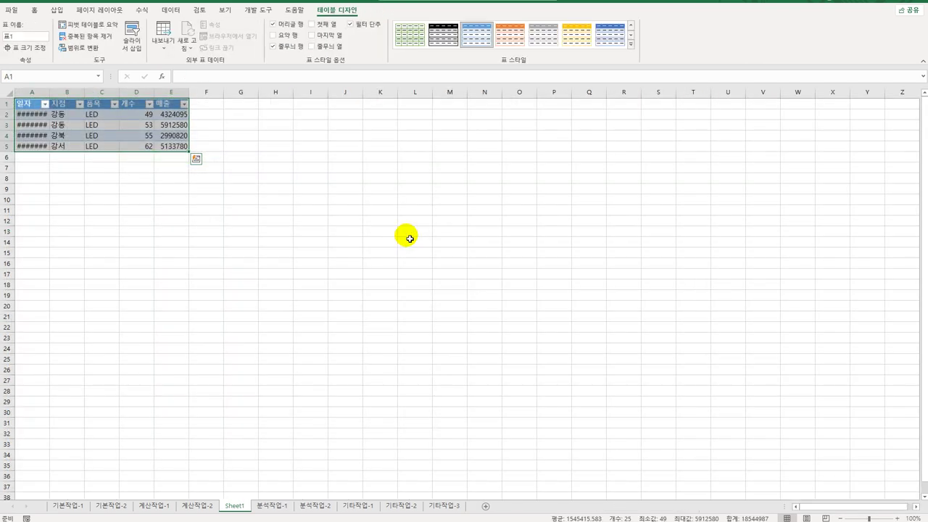
double_click(49, 97)
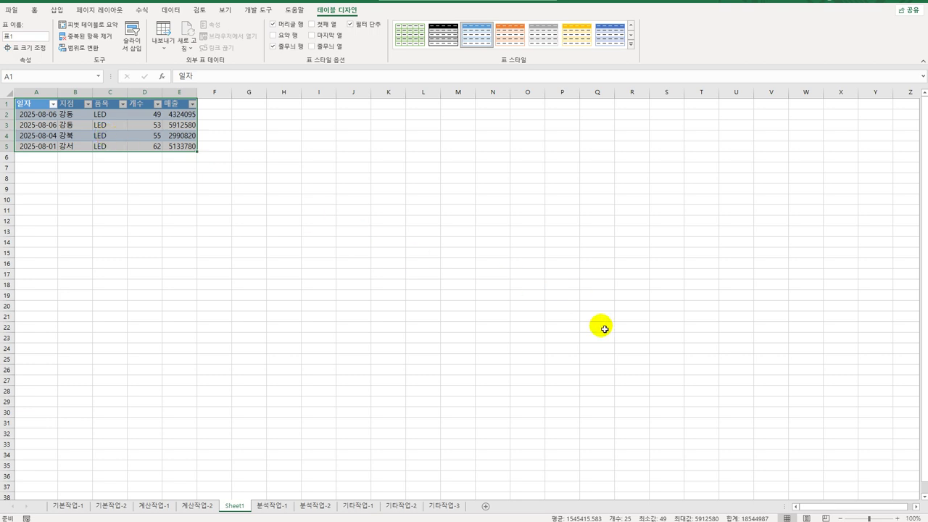
left_click(896, 518)
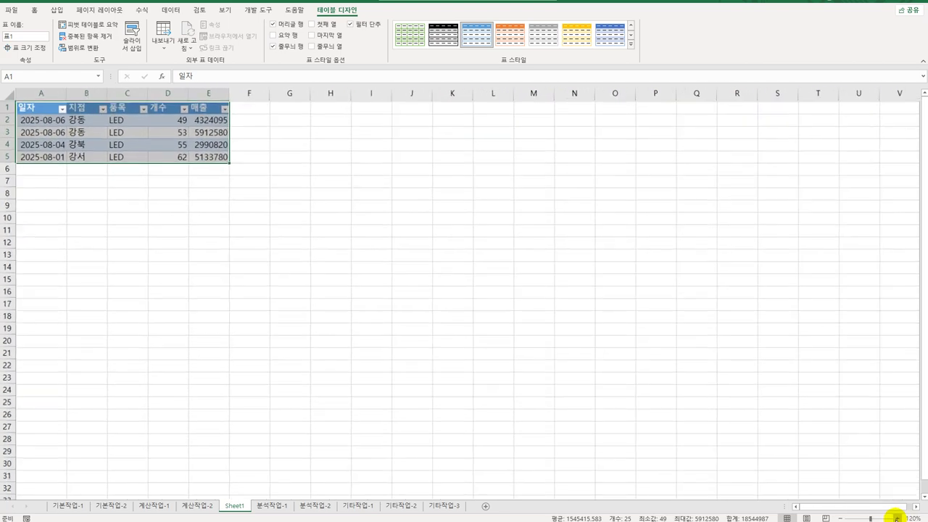
left_click(896, 517)
left_click(896, 518)
left_click(896, 517)
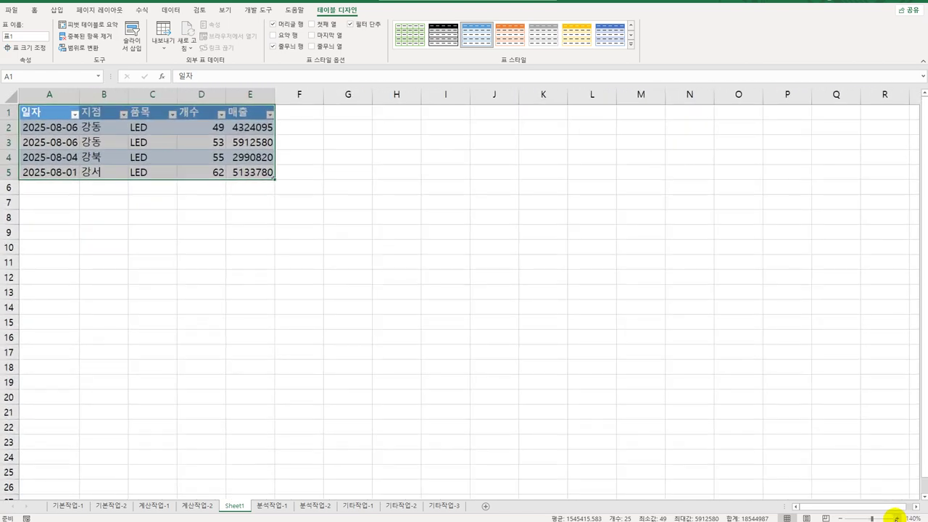
left_click(344, 323)
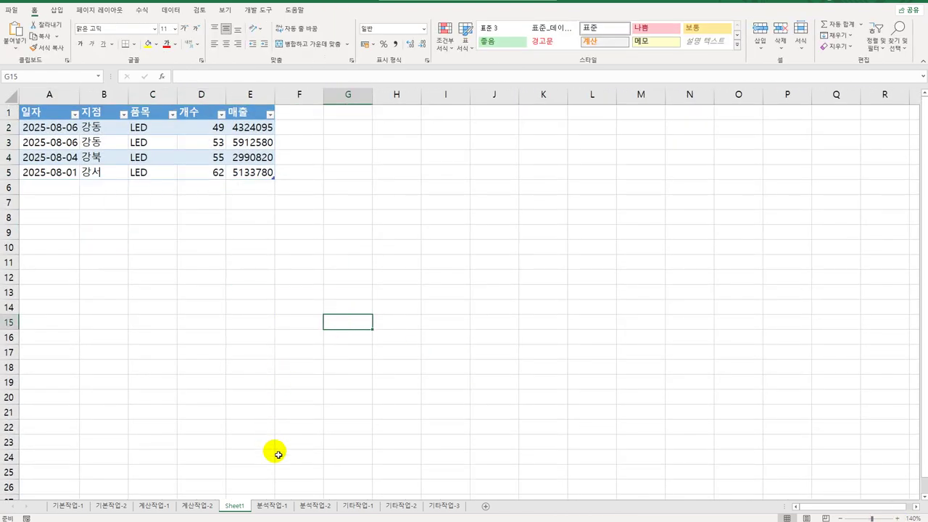
Step: Rename the detail sheet as 8월1주LED and move it between 분석작업-1 and 분석작업-2
double_click(235, 505)
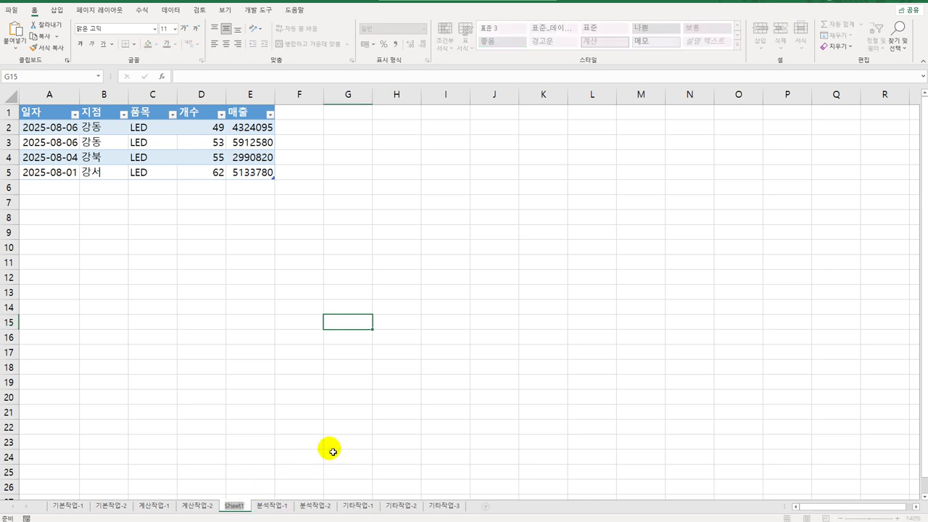
type("히")
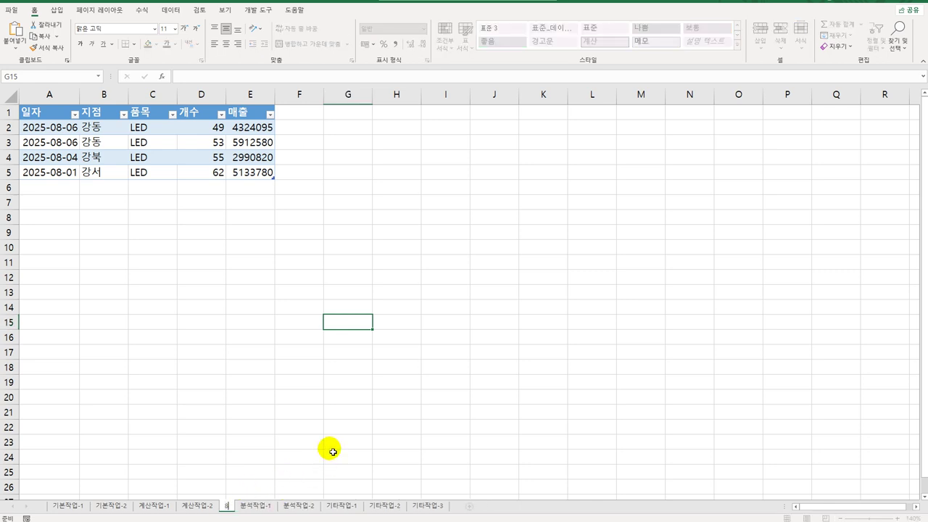
type("월1")
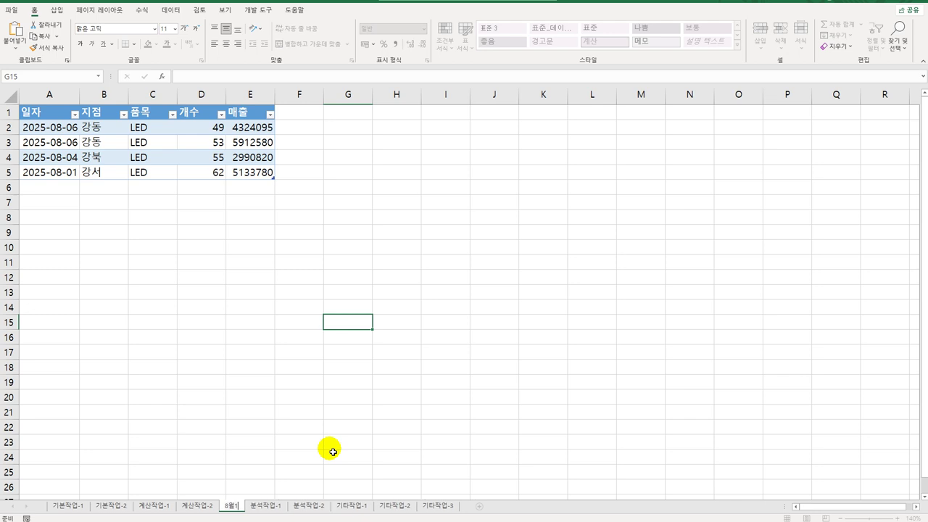
type("주LED")
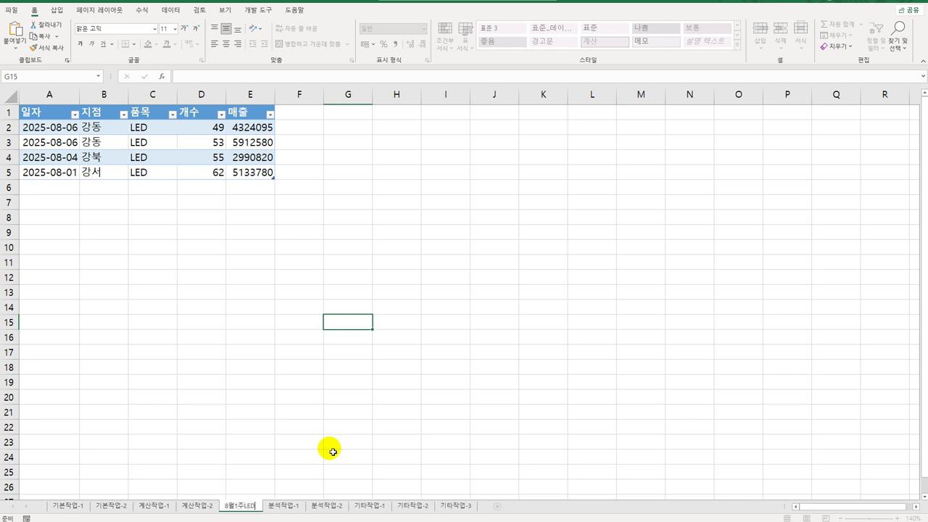
key("Return")
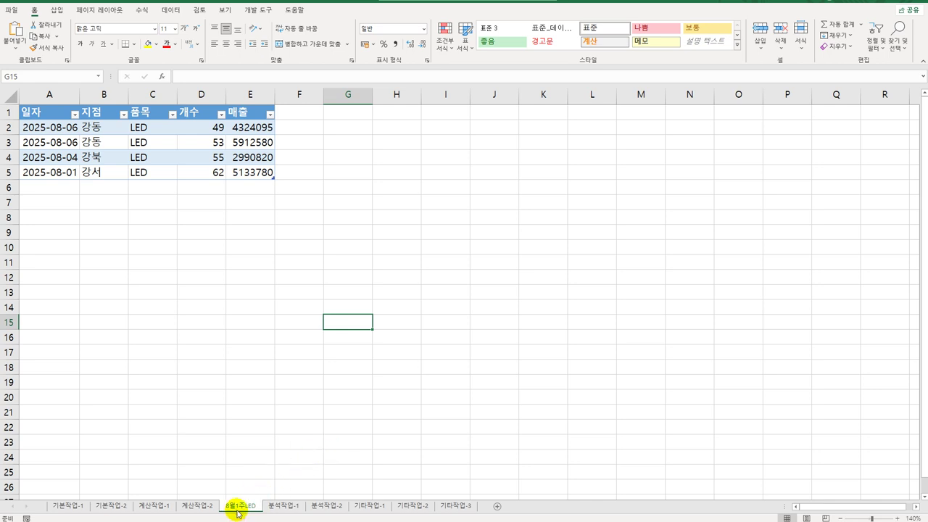
left_click_drag(245, 507, 319, 501)
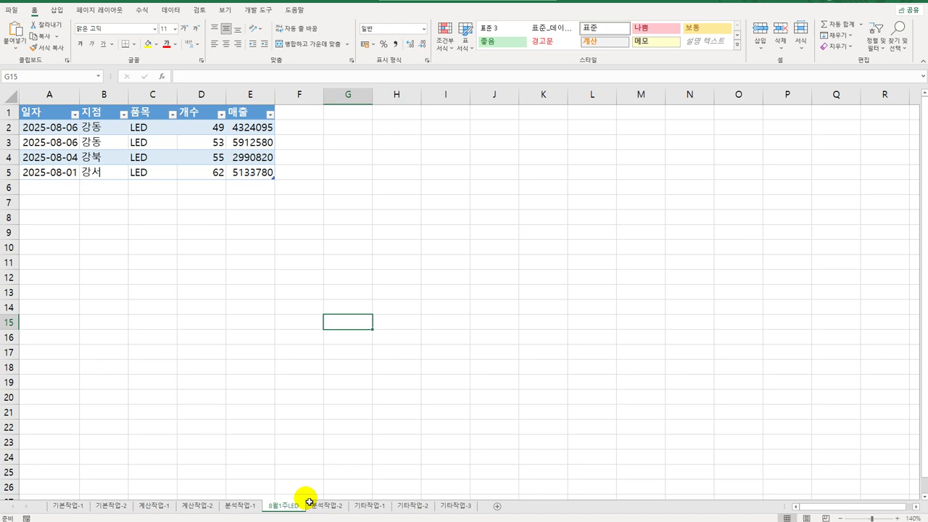
Step: On the 분석작업-2 sheet, start data validation for the ratios in A3:D3 and restrict them to 사용자 지정
left_click(332, 506)
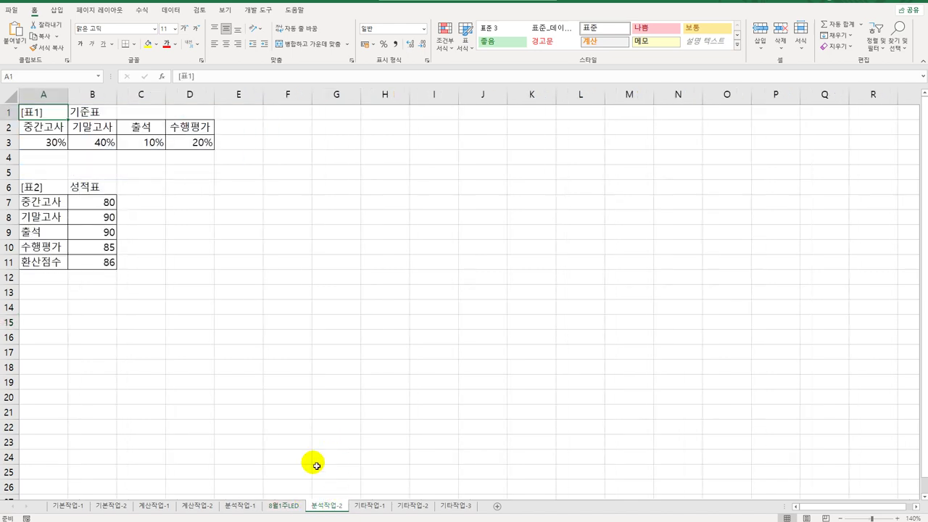
left_click(240, 505)
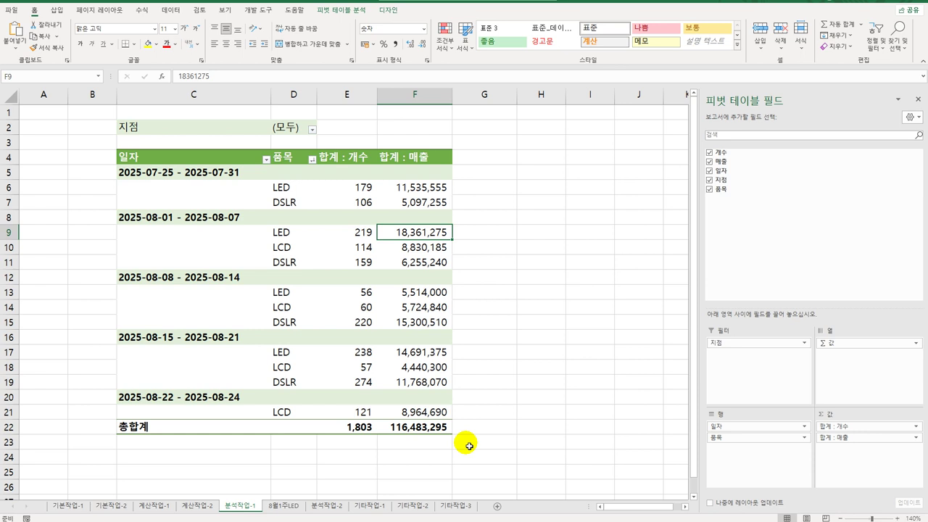
left_click(338, 505)
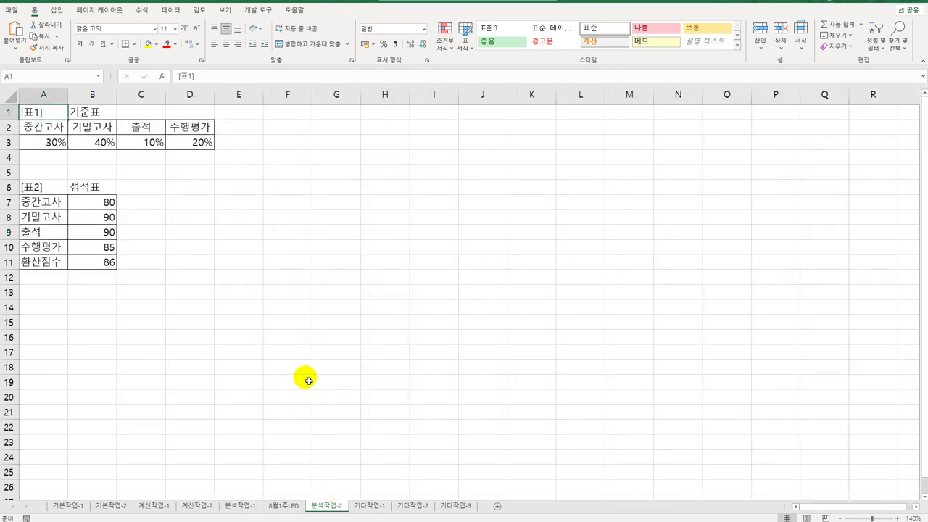
left_click_drag(52, 142, 185, 143)
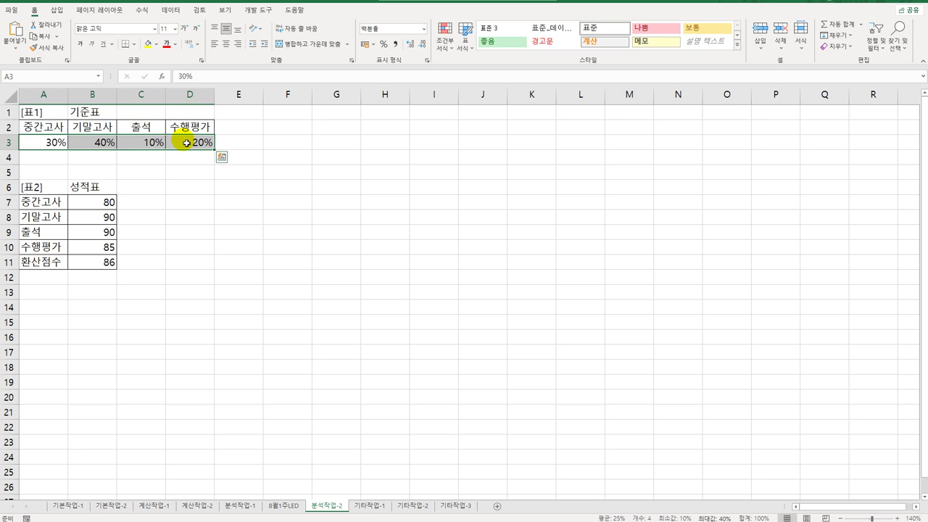
left_click(171, 9)
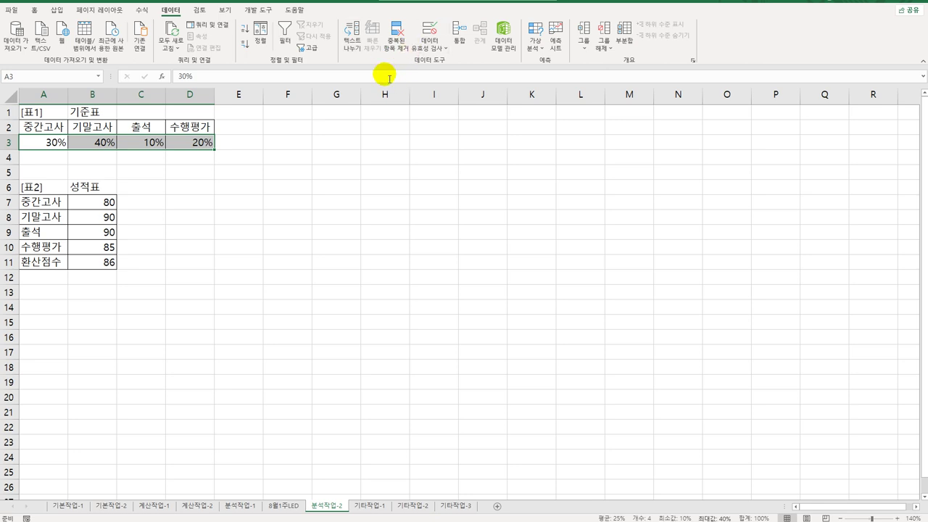
left_click(428, 33)
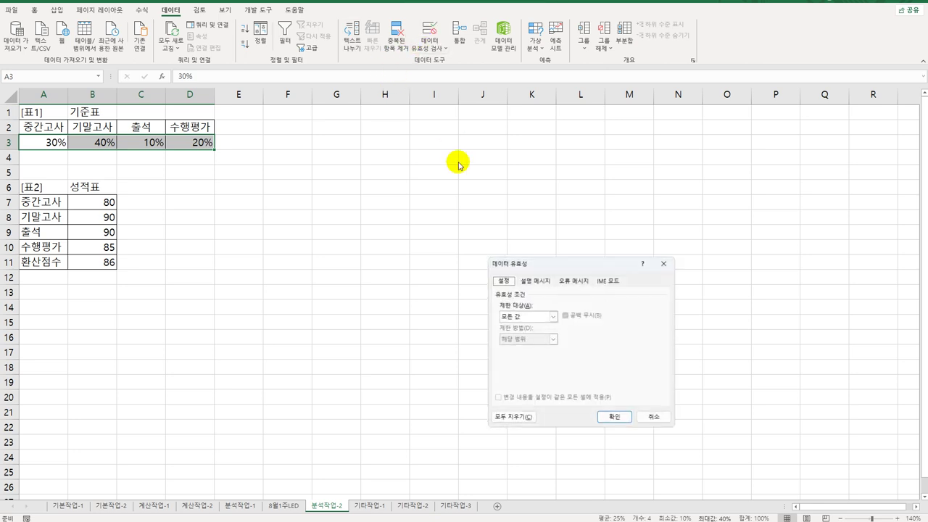
left_click(553, 317)
left_click(531, 375)
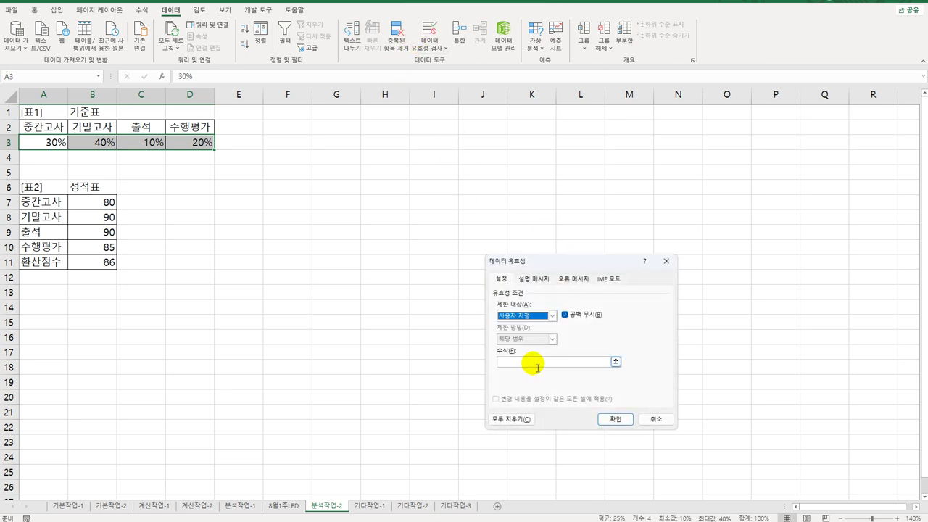
Step: Enter =sum($A3:$D3)=100% as the custom validation formula for the ratios
left_click(537, 366)
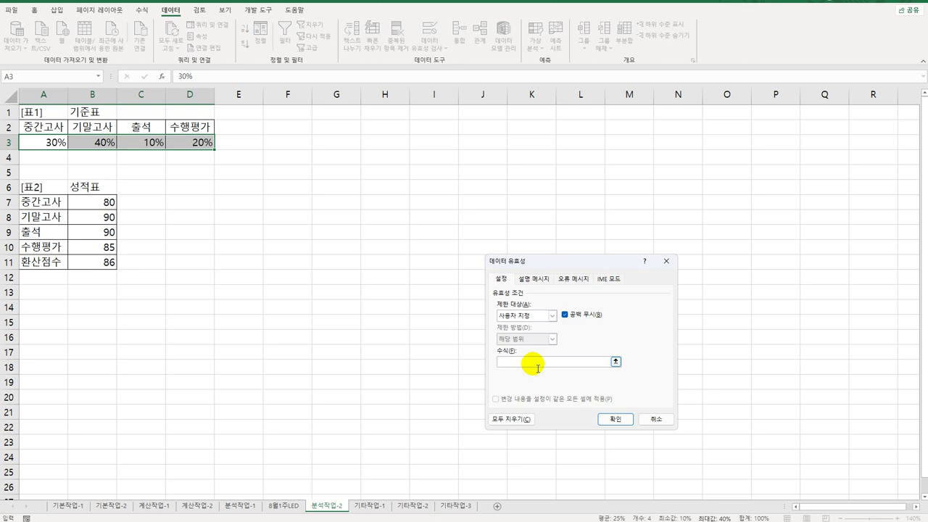
type("=sum(")
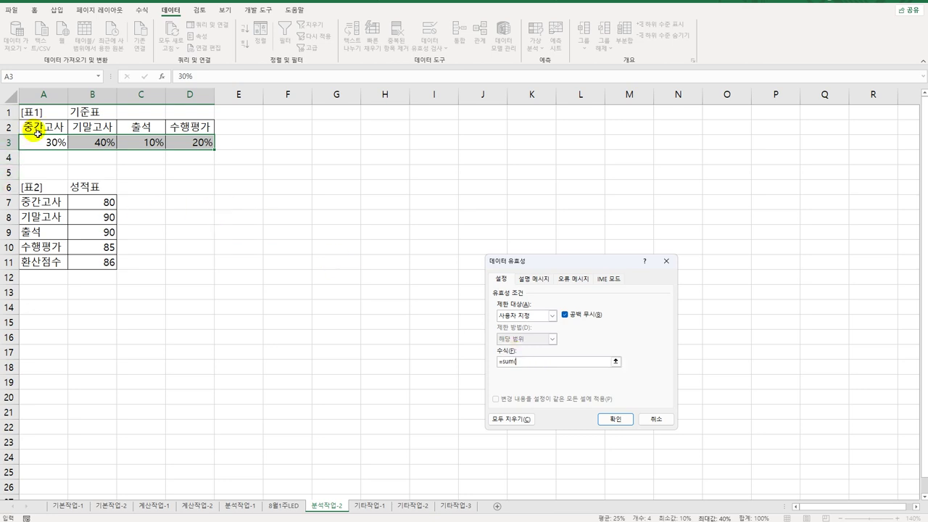
left_click_drag(41, 142, 183, 142)
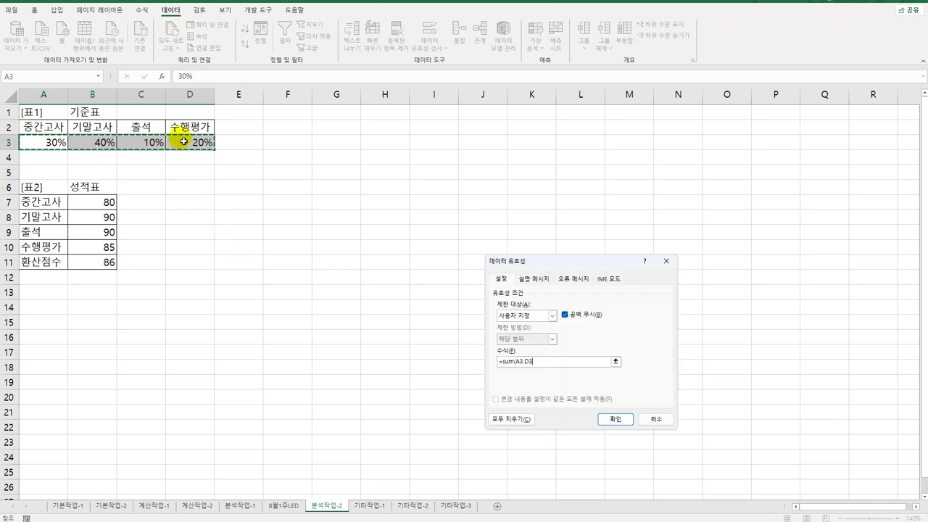
key("F4")
key("F4")
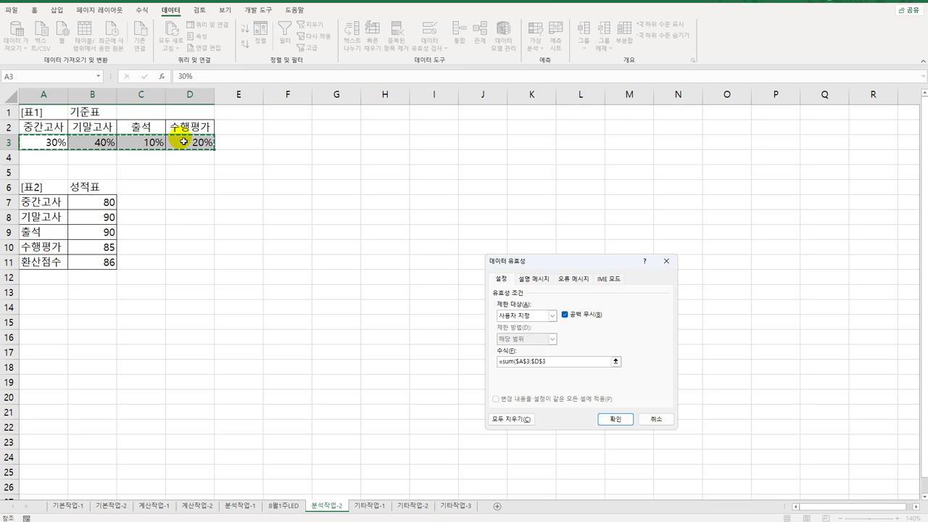
key("F4")
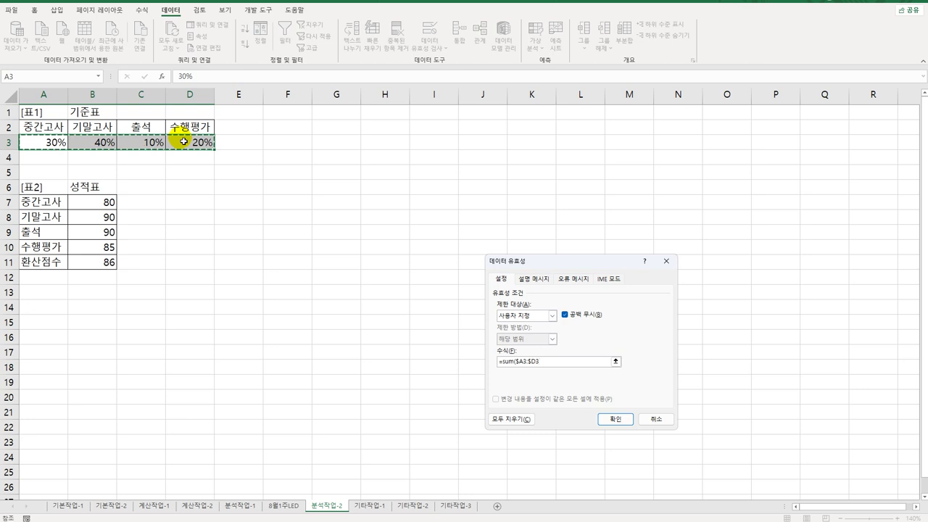
type(")=100")
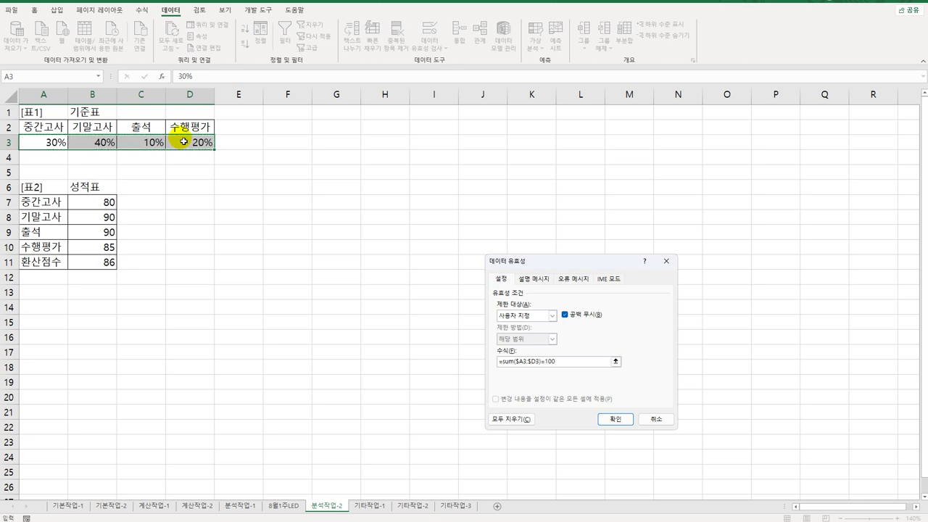
type("%")
Step: Set the style of the validation's error message to 경고
left_click(531, 279)
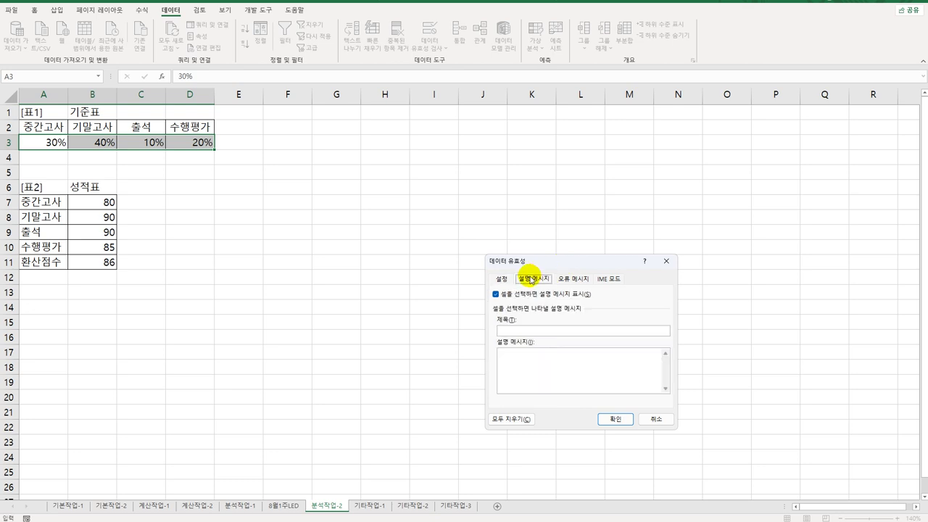
left_click(567, 284)
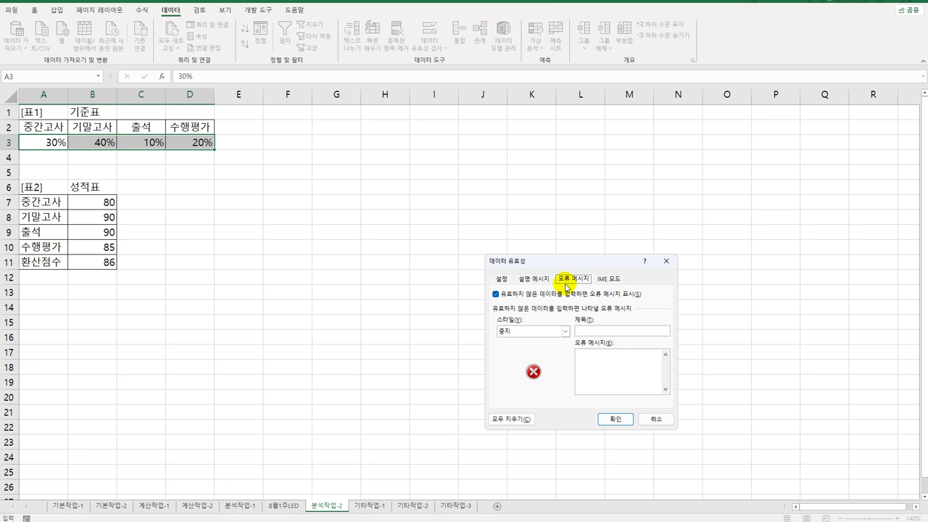
left_click(558, 330)
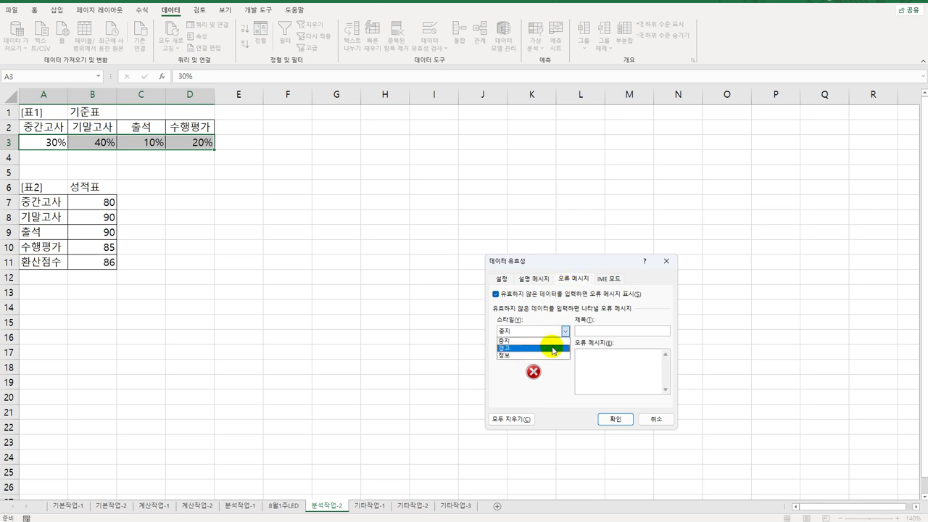
left_click(552, 348)
Step: Title the error alert 입력오류, enter the message "항목별 반영비율의 합이 100%가 되도록 입력하세요." and apply the validation
left_click(594, 332)
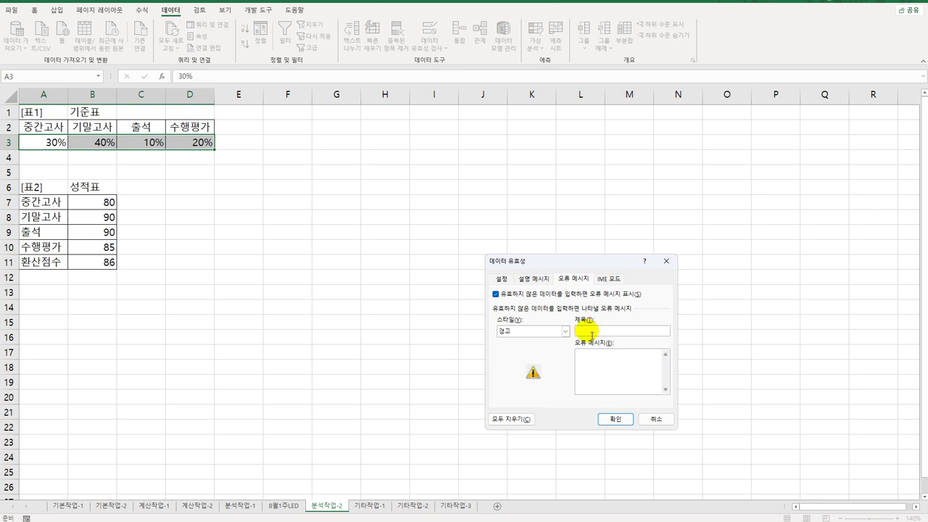
type("에")
type("력")
type("오류")
key("Tab")
type("항목별 반영비율의 합이 100%")
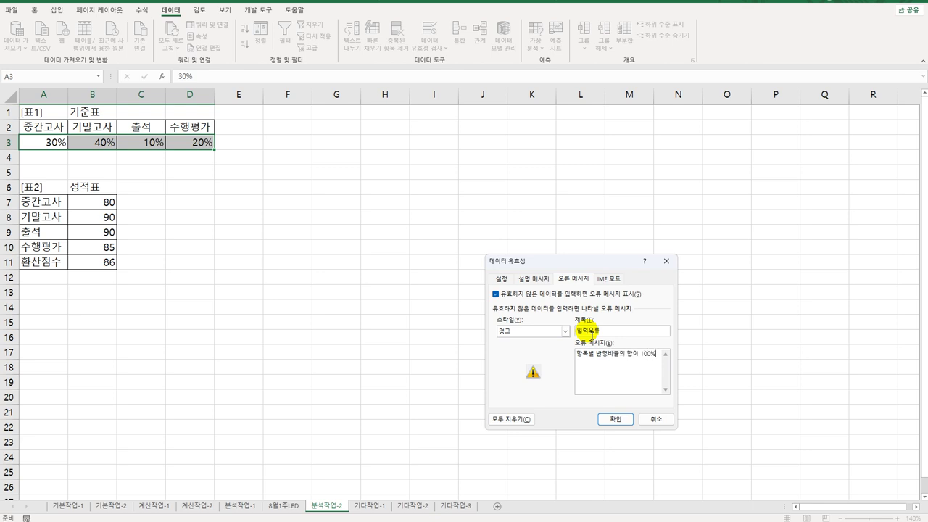
type("가 되도록 입력하세요.")
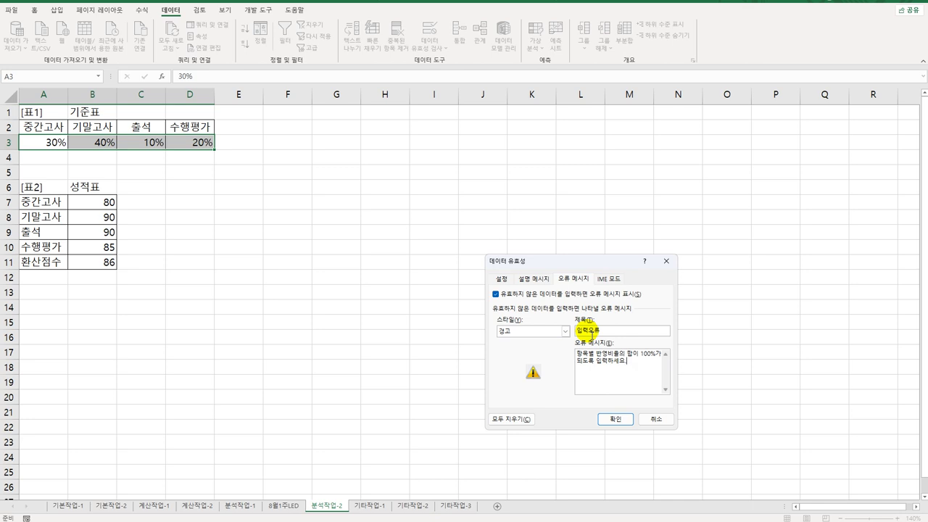
left_click(618, 420)
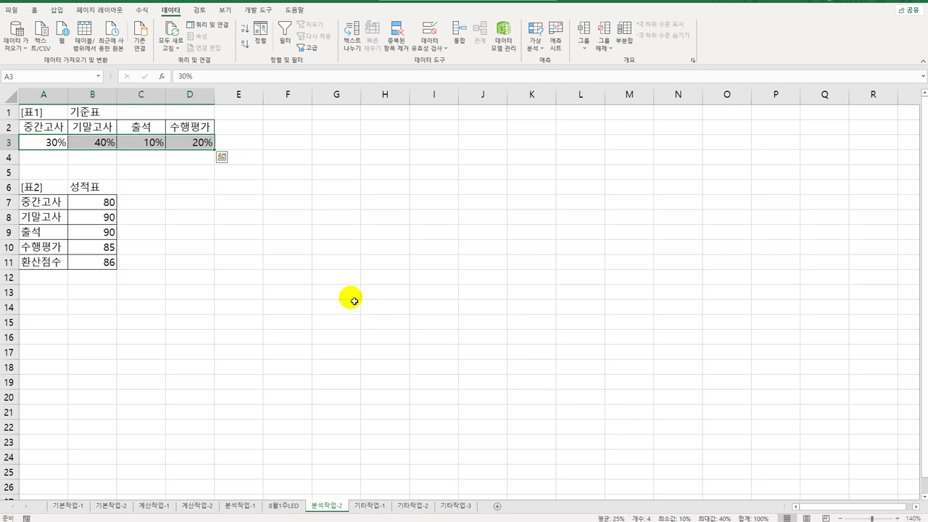
Step: Run Goal Seek so the 환산점수 in B11 reaches 90 by changing the 중간고사 score in B7, and keep the result
left_click(110, 265)
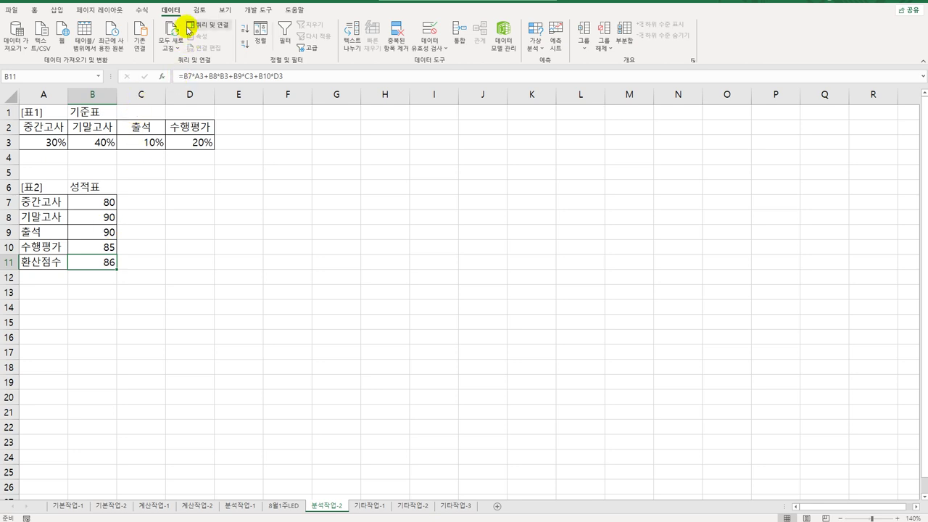
left_click(534, 37)
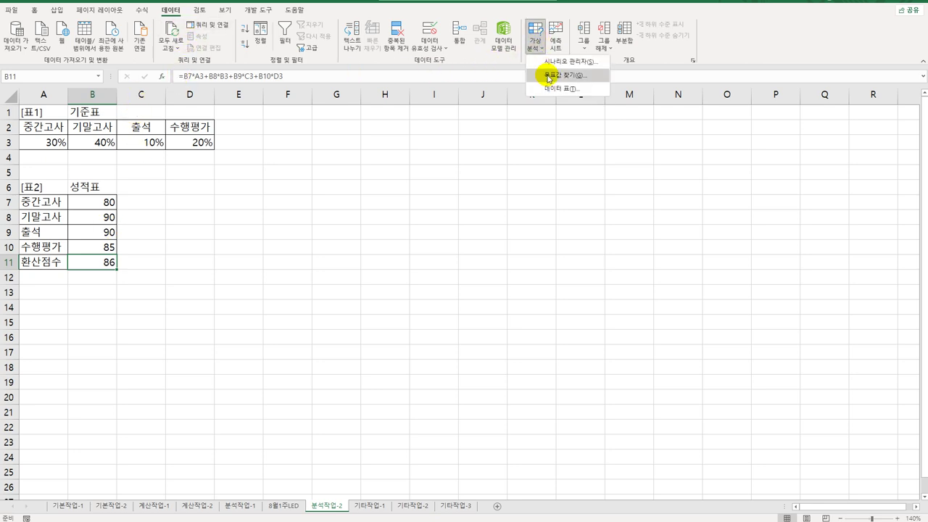
left_click(545, 81)
left_click(599, 341)
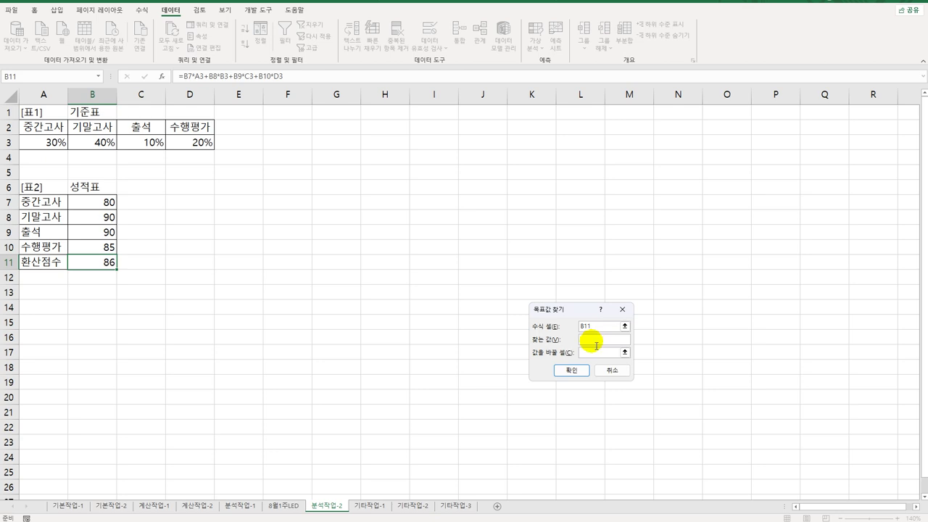
type("90")
left_click(596, 353)
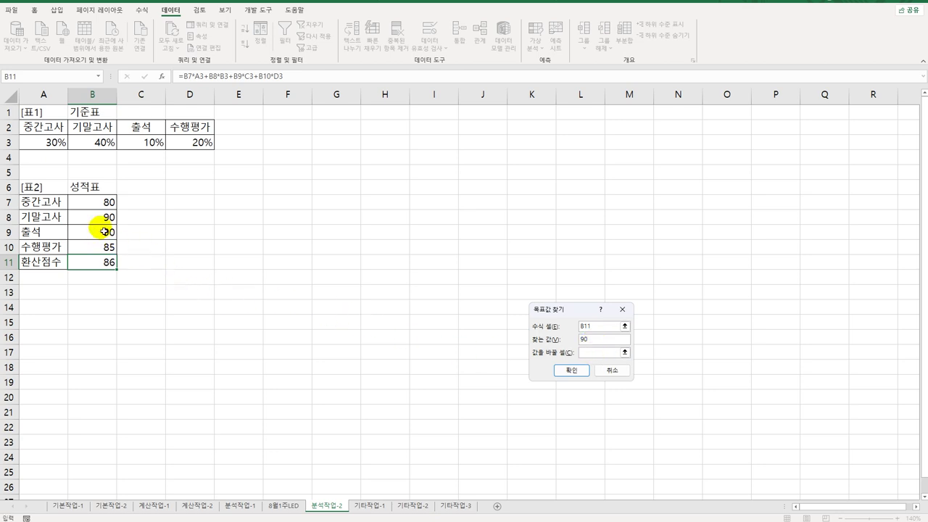
left_click(101, 206)
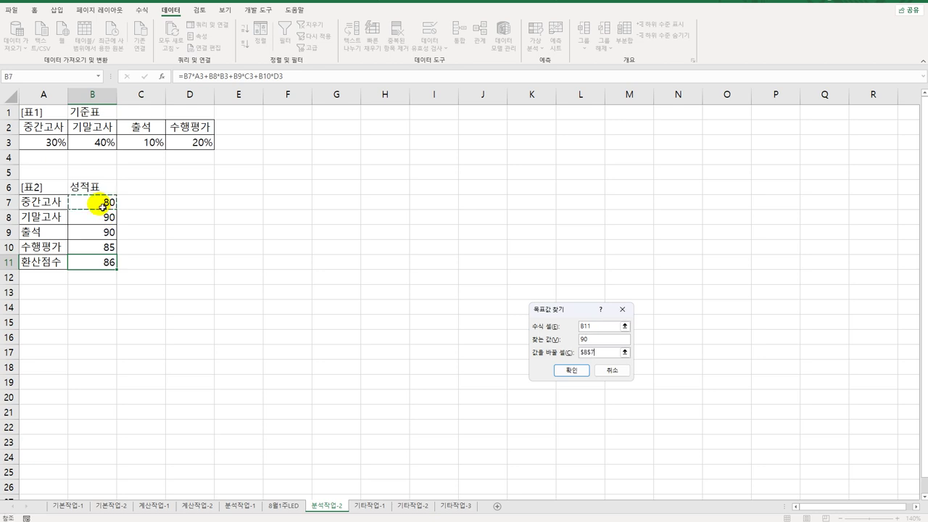
left_click(581, 376)
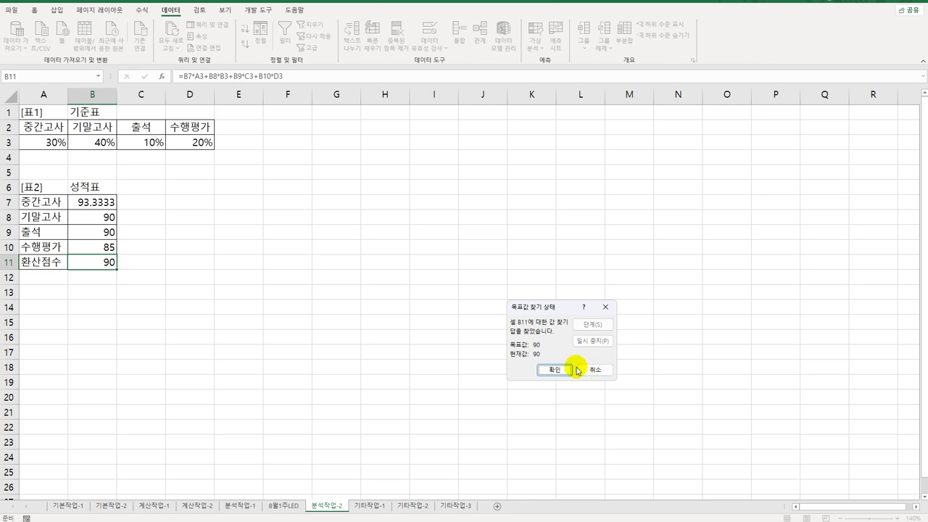
left_click(562, 371)
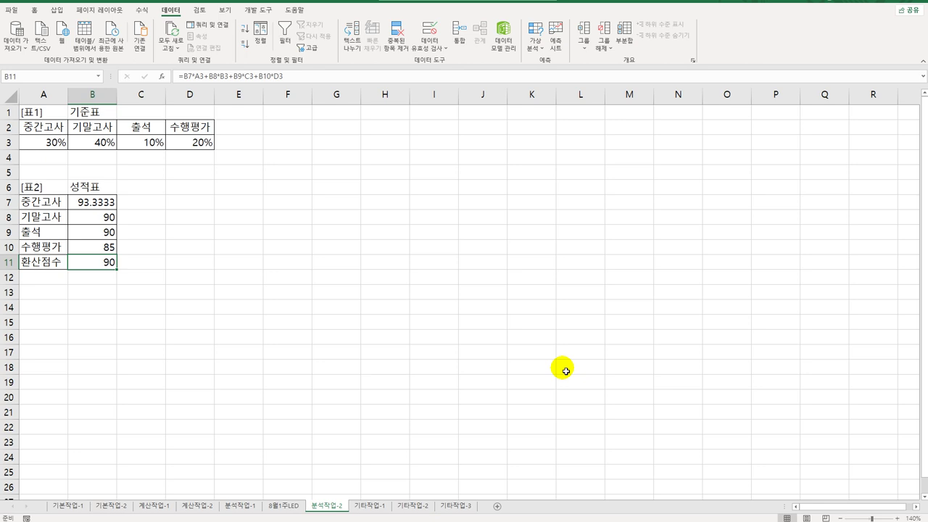
Step: On the 기타작업-1 sheet, change the chart's 인터넷이용률 series to 표식이 있는 꺾은선형 on the secondary axis
left_click(373, 506)
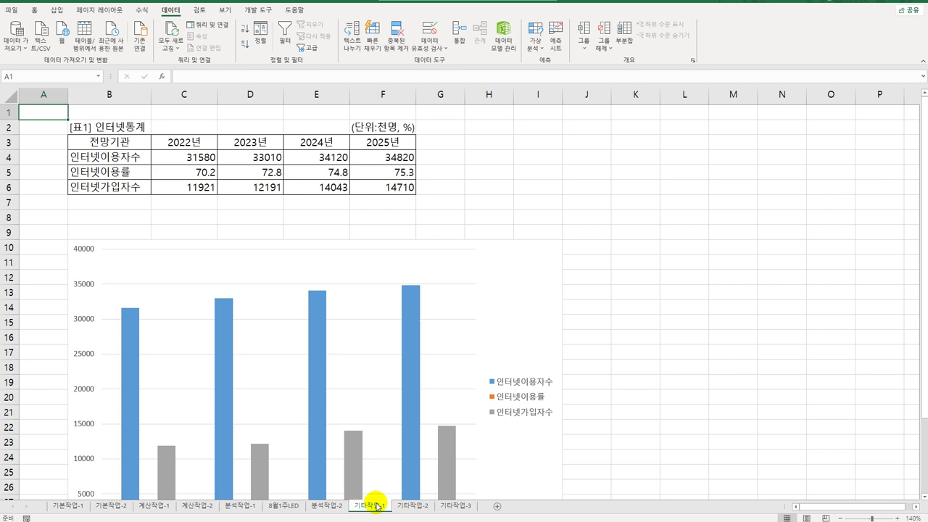
scroll(395, 464, "down", 3)
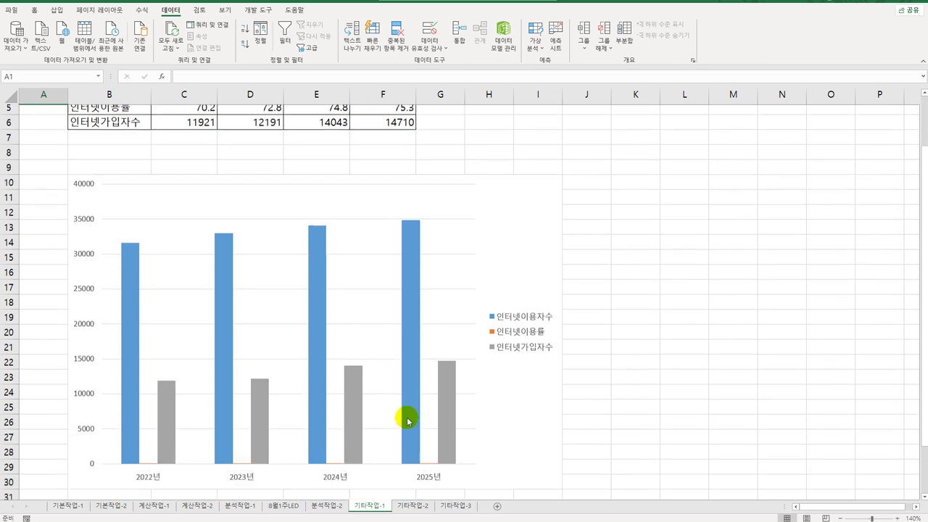
left_click(336, 396)
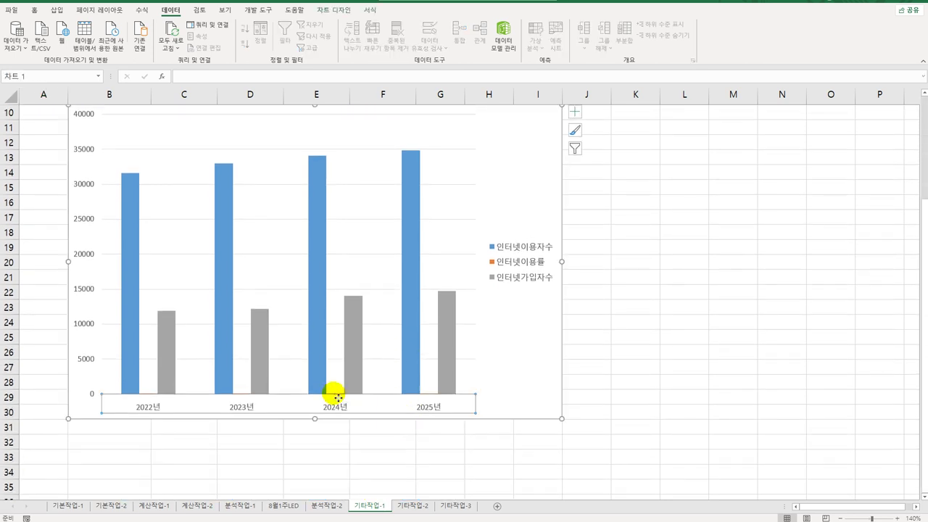
left_click(318, 231)
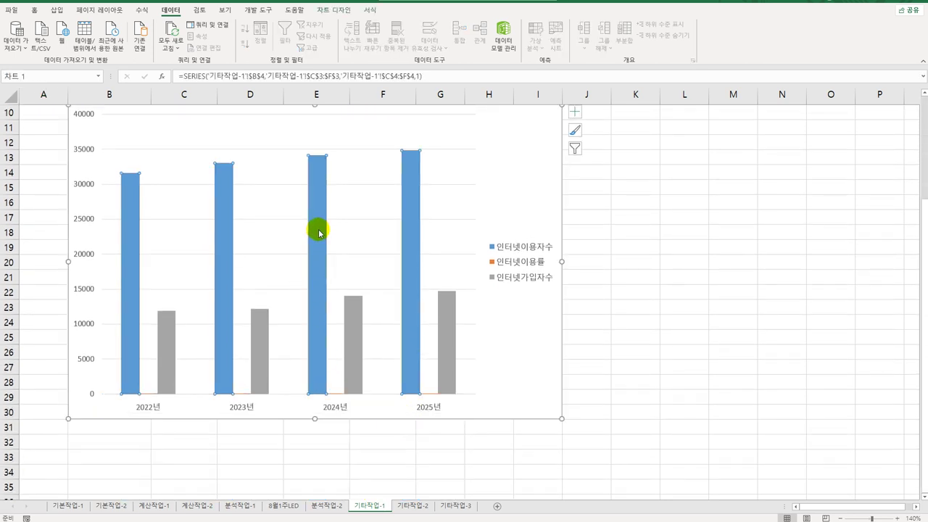
right_click(314, 172)
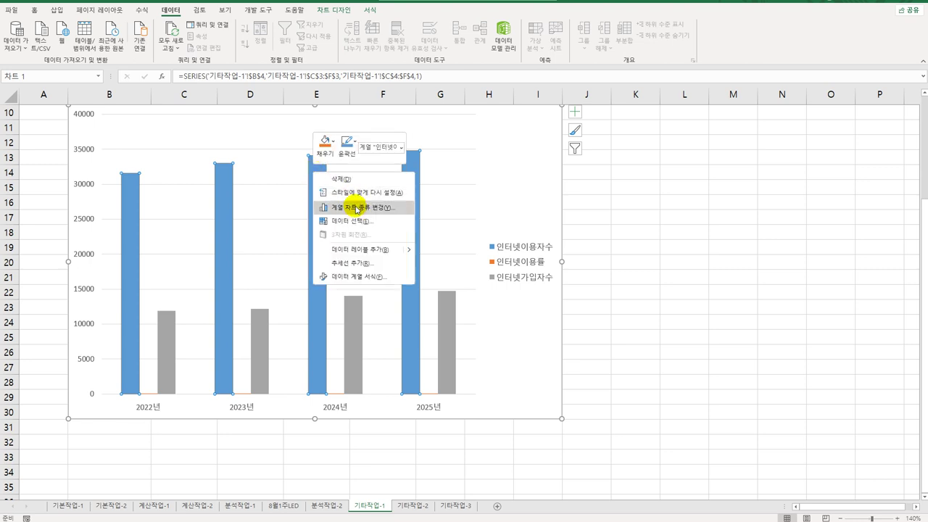
left_click(347, 208)
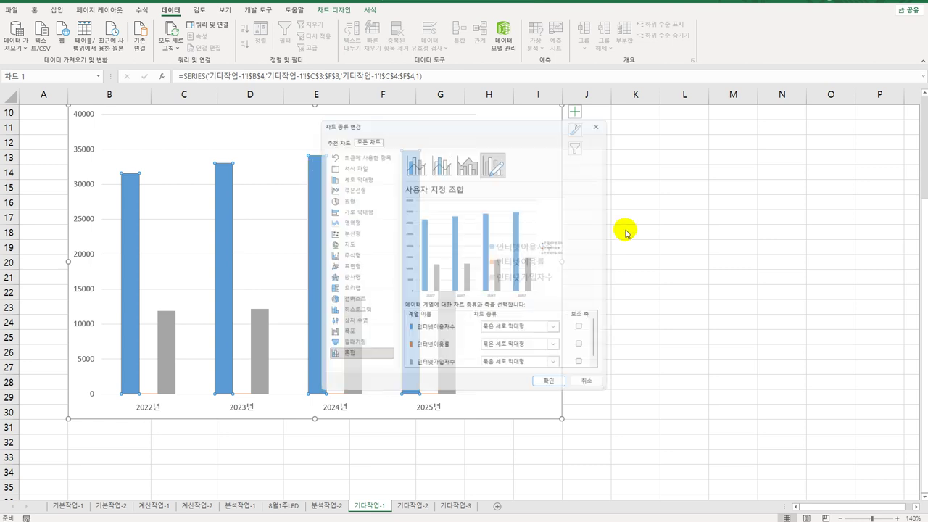
left_click(555, 351)
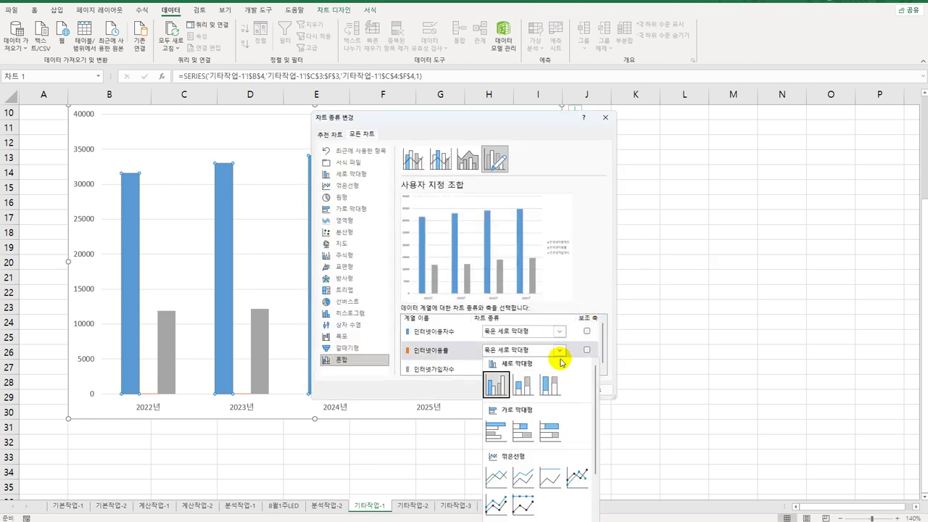
left_click(578, 479)
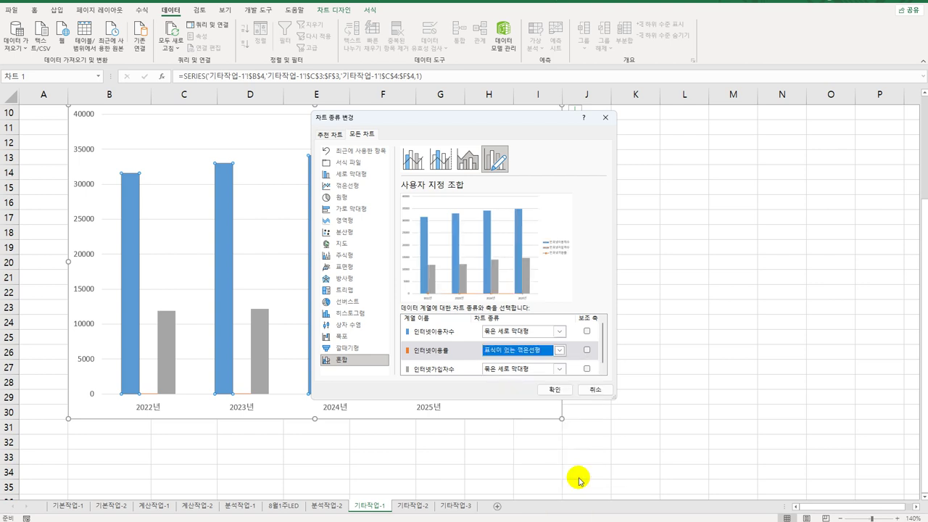
left_click(587, 350)
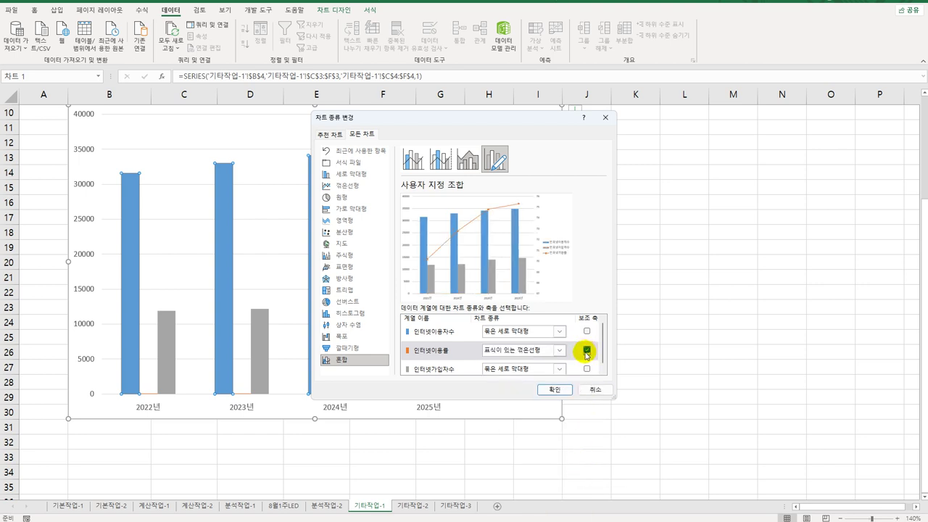
left_click(555, 390)
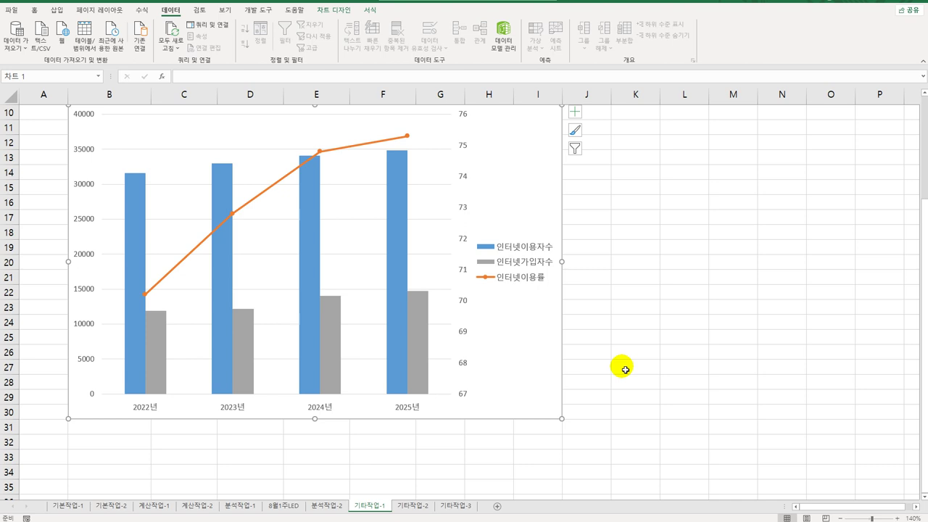
Step: Format the chart's primary vertical axis so the horizontal axis crosses at the axis value 5000
scroll(625, 370, "up", 3)
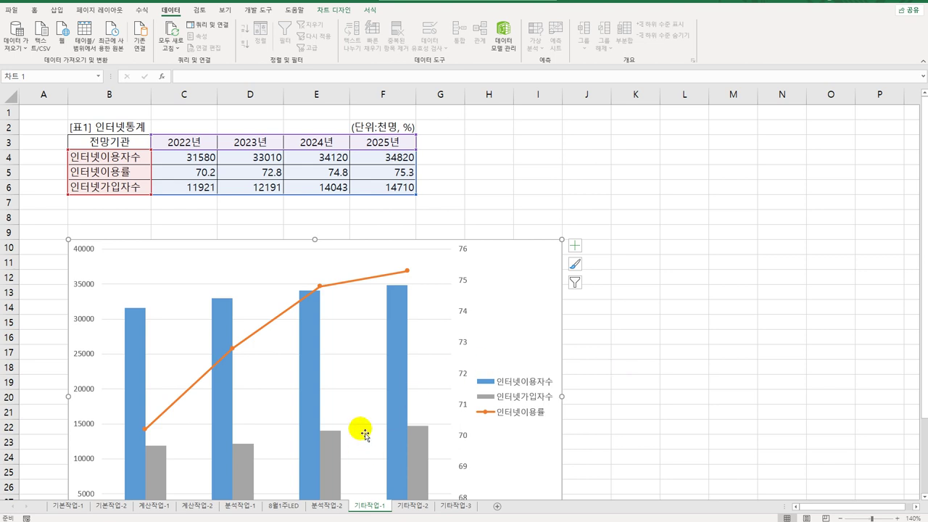
scroll(341, 426, "down", 3)
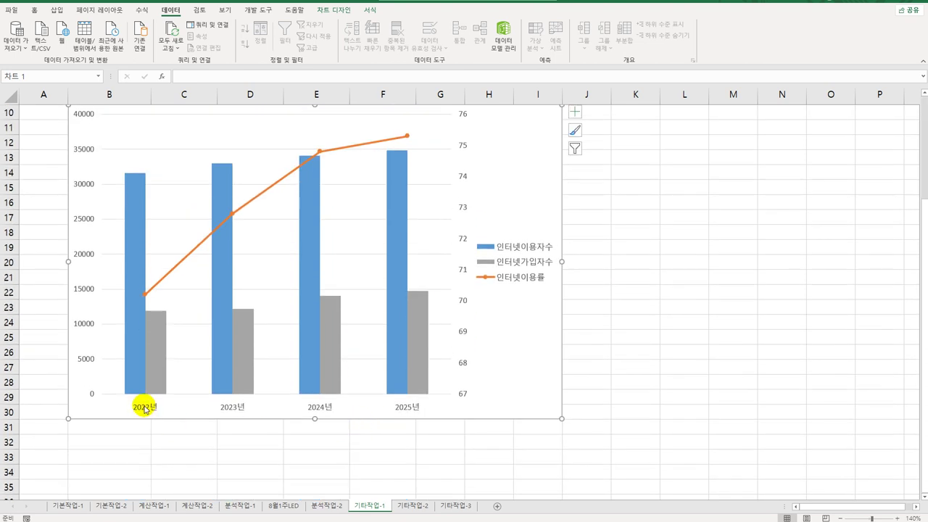
left_click(90, 326)
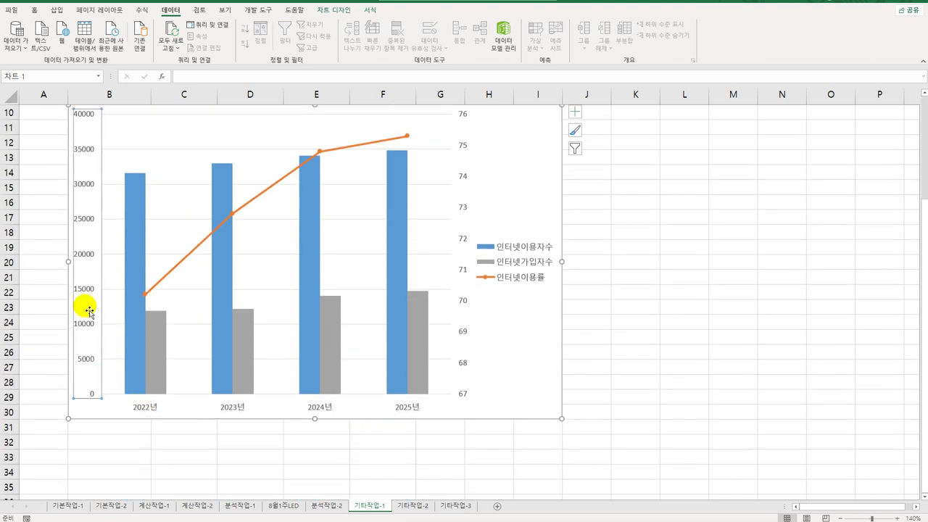
right_click(88, 289)
left_click(125, 414)
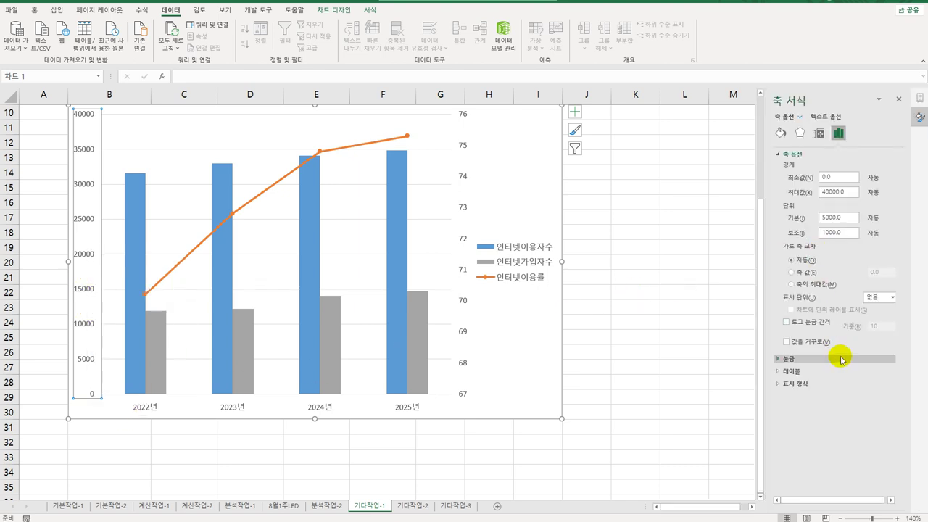
left_click(805, 275)
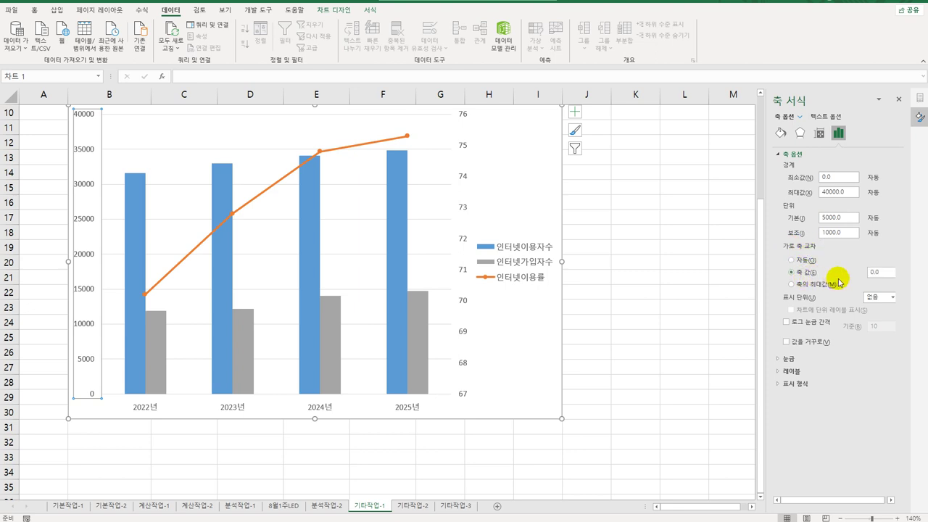
left_click(879, 272)
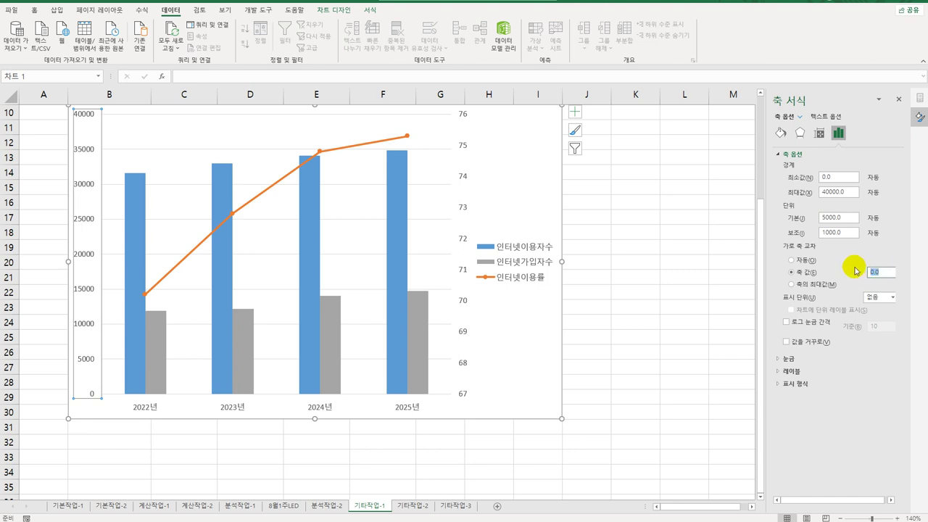
type("5000")
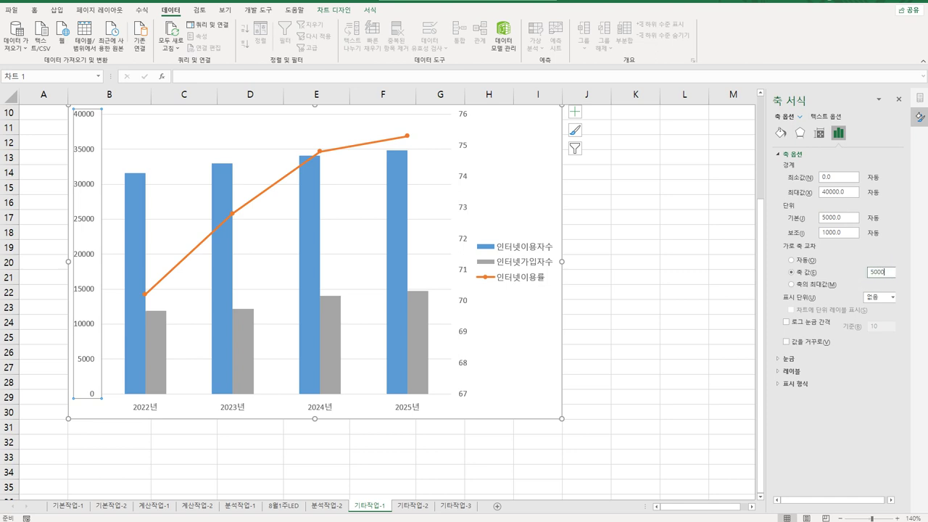
key("Return")
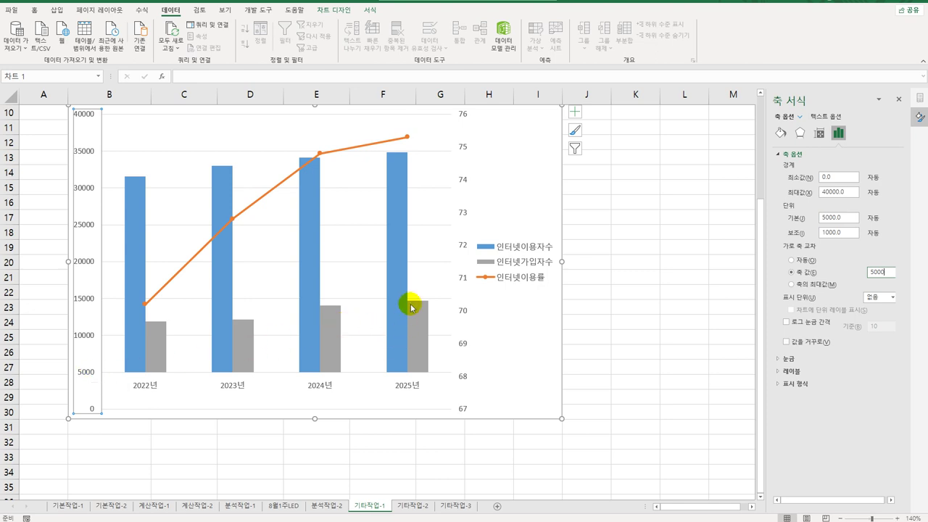
Step: Set the secondary vertical axis to a minimum of 66, a maximum of 80 and a major unit of 2
left_click(464, 251)
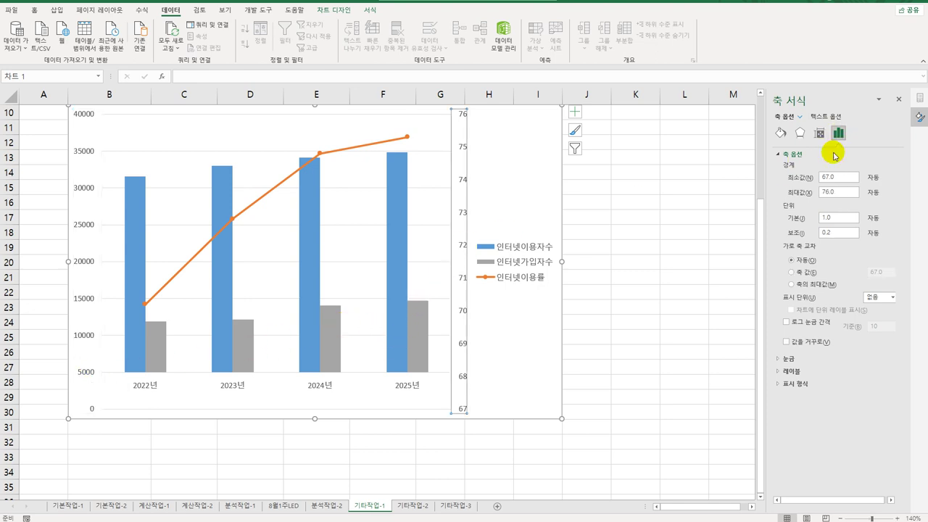
double_click(842, 179)
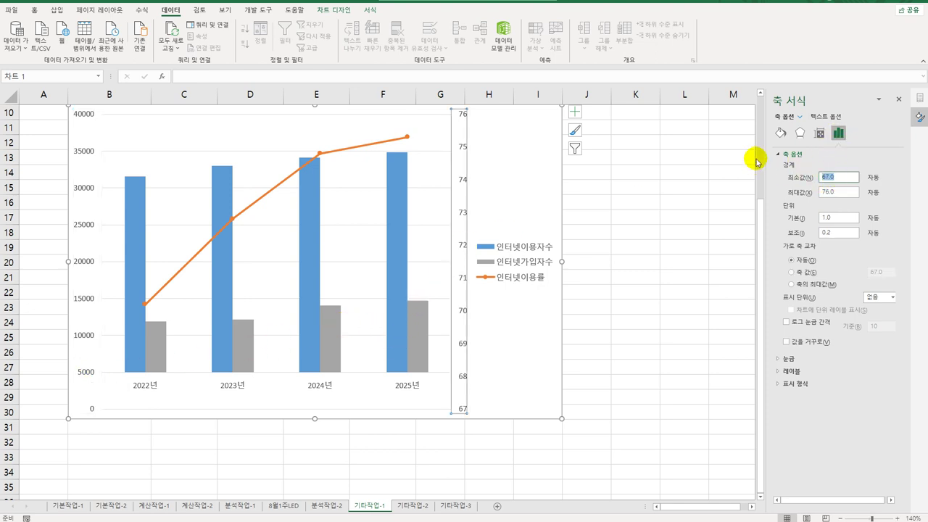
type("66")
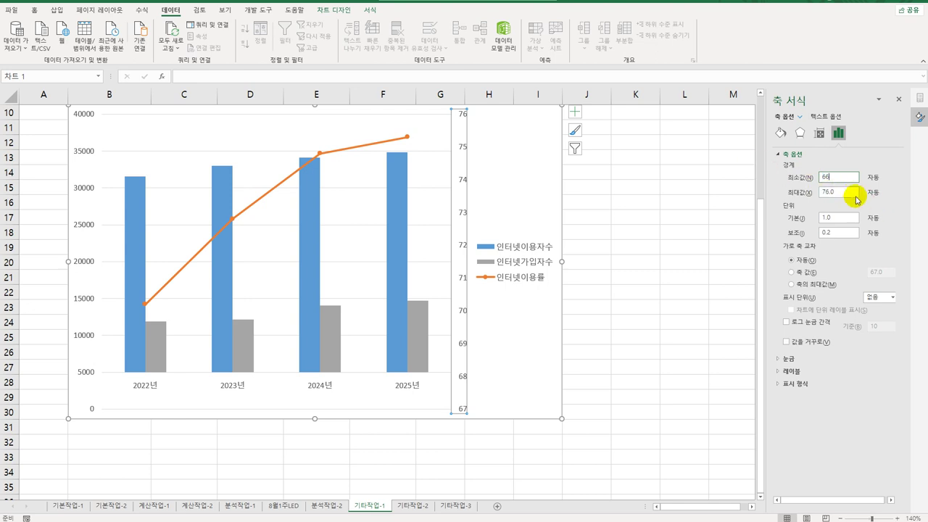
key("Tab")
type("8")
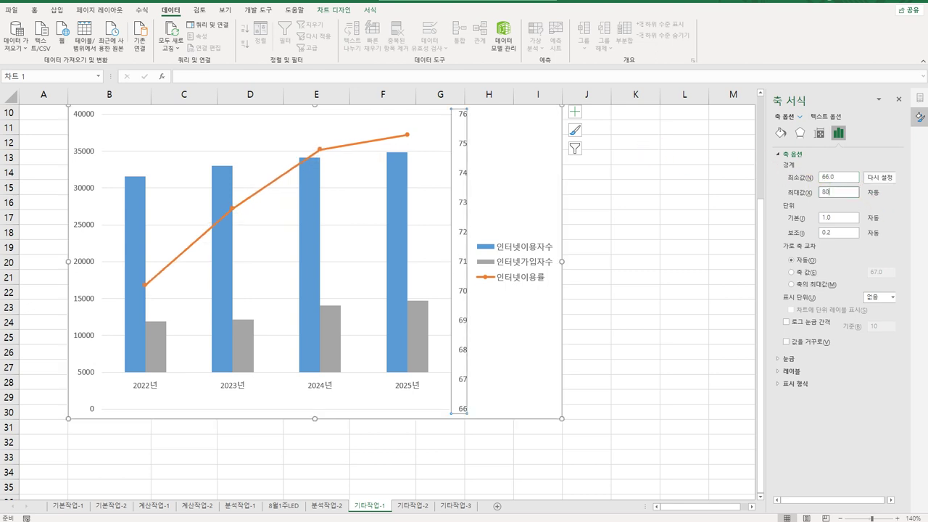
type("0")
double_click(847, 218)
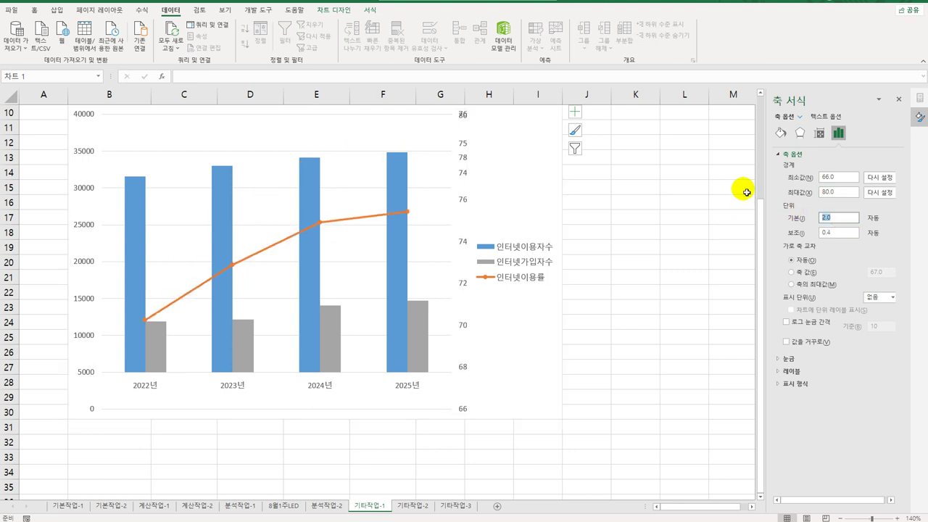
type("2")
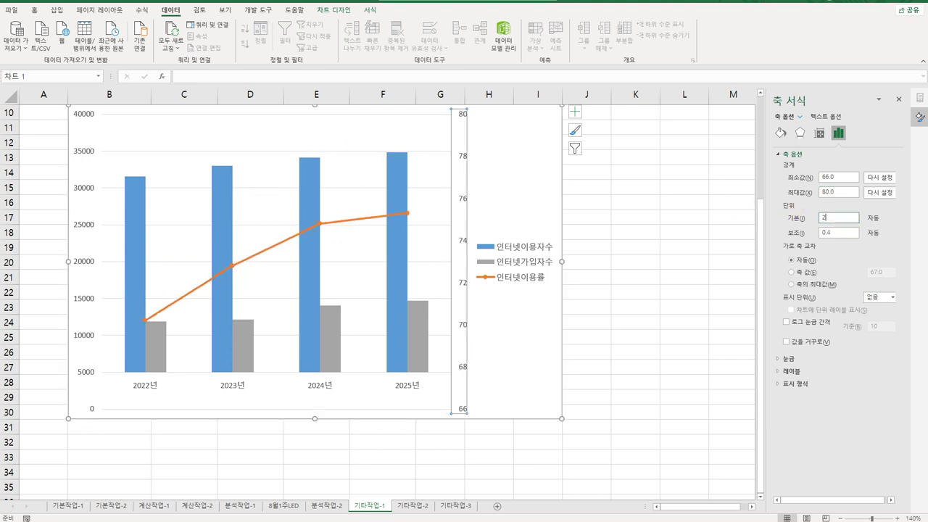
Step: Add a chart title plus titles for the primary horizontal, primary vertical and secondary vertical axes
left_click(574, 111)
left_click(616, 147)
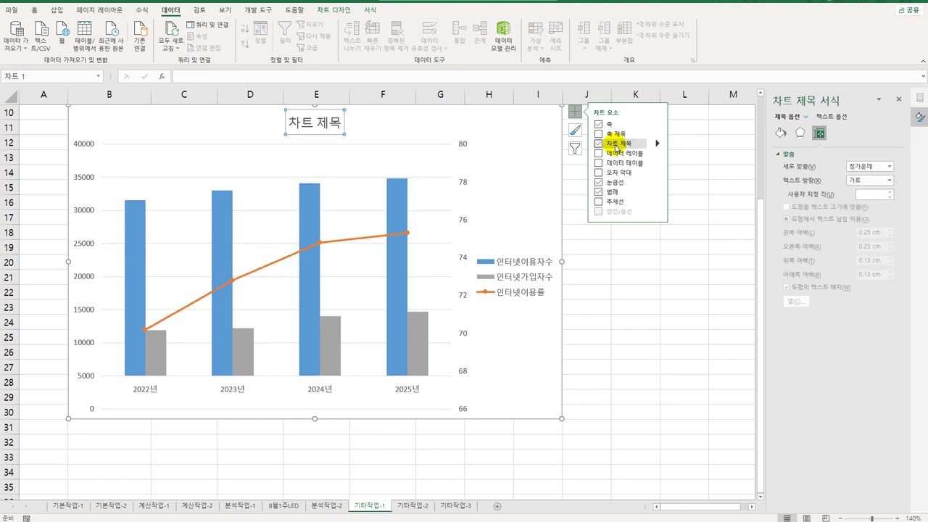
left_click(657, 134)
left_click(676, 135)
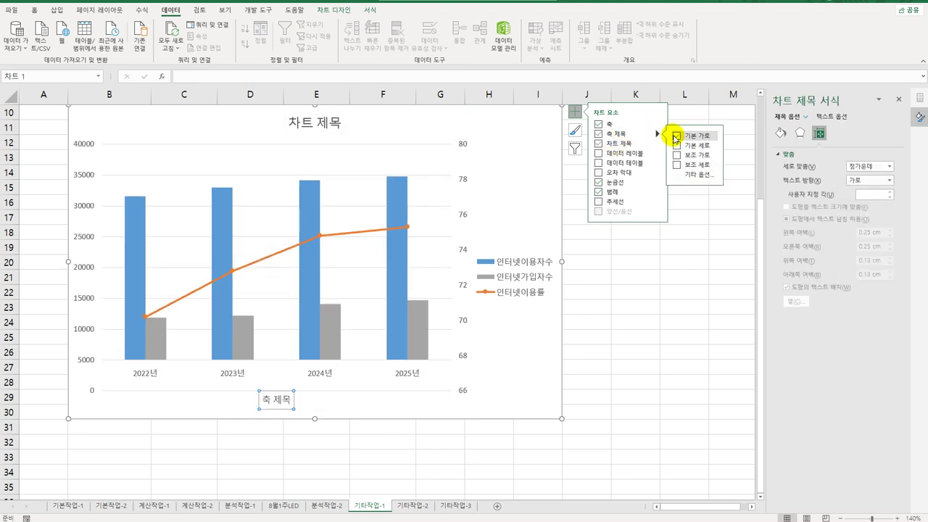
left_click(676, 144)
left_click(676, 165)
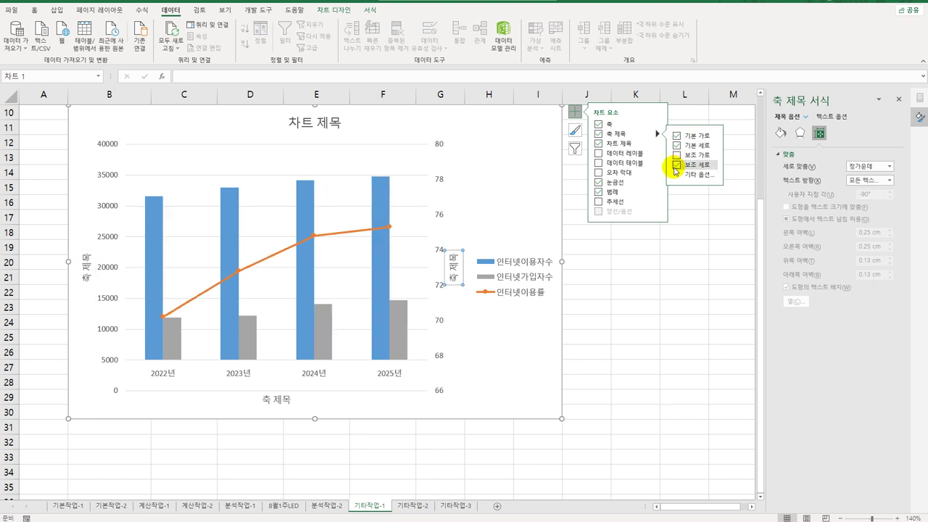
left_click(630, 377)
Step: Replace the chart title's placeholder text with 인터넷 통계
left_click(319, 124)
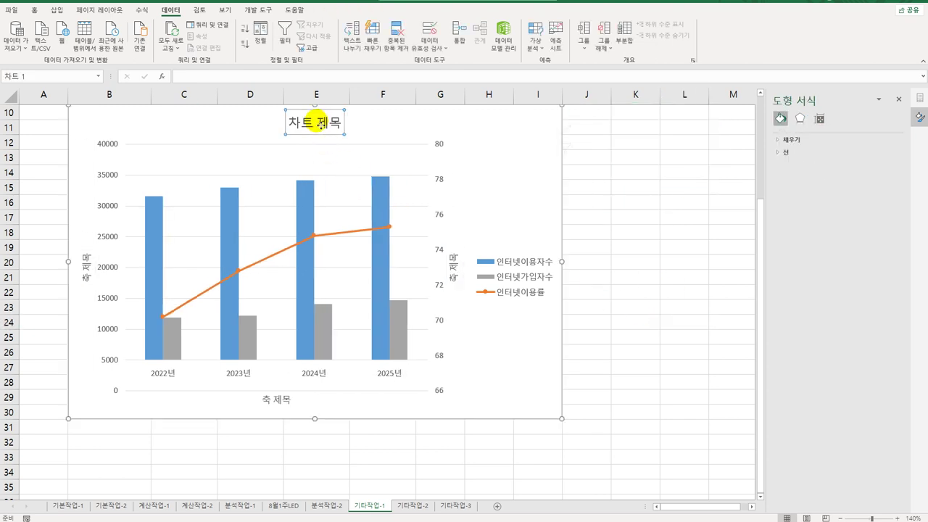
scroll(331, 230, "up", 3)
triple_click(315, 259)
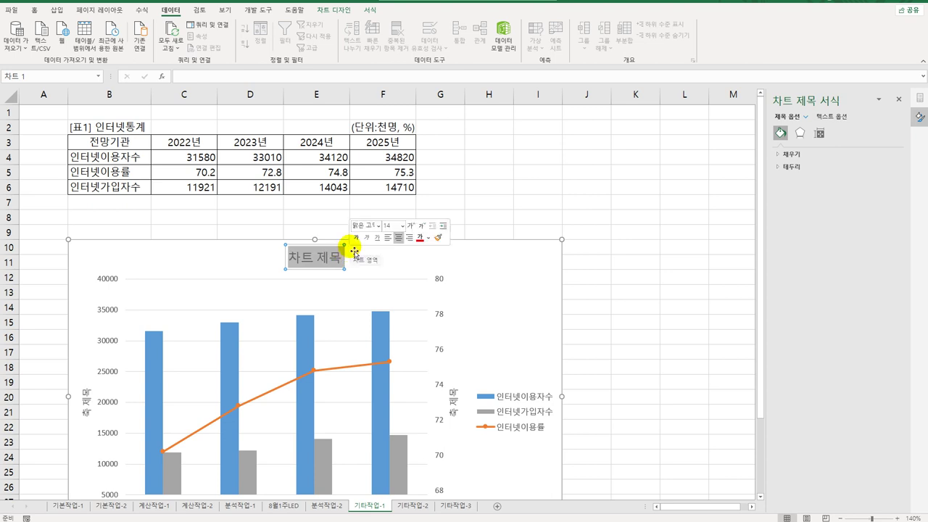
type("인터넷")
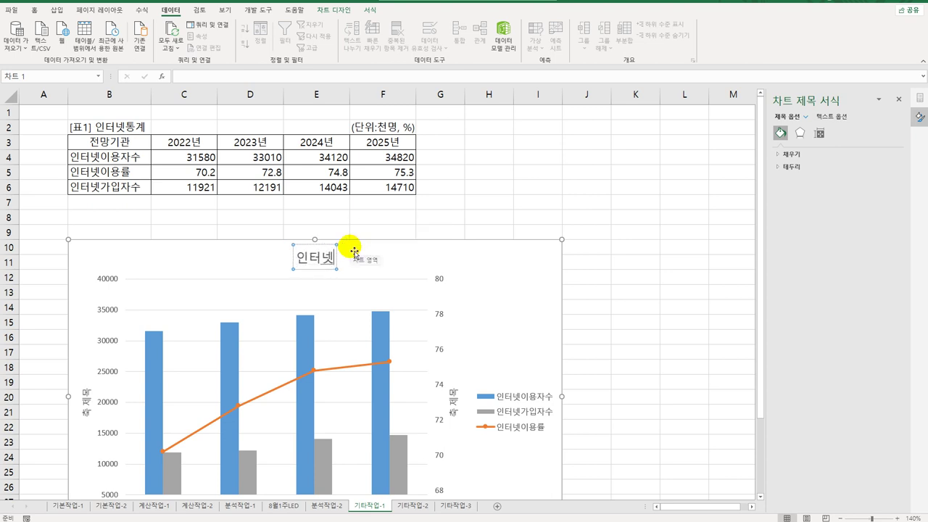
type(" 통계")
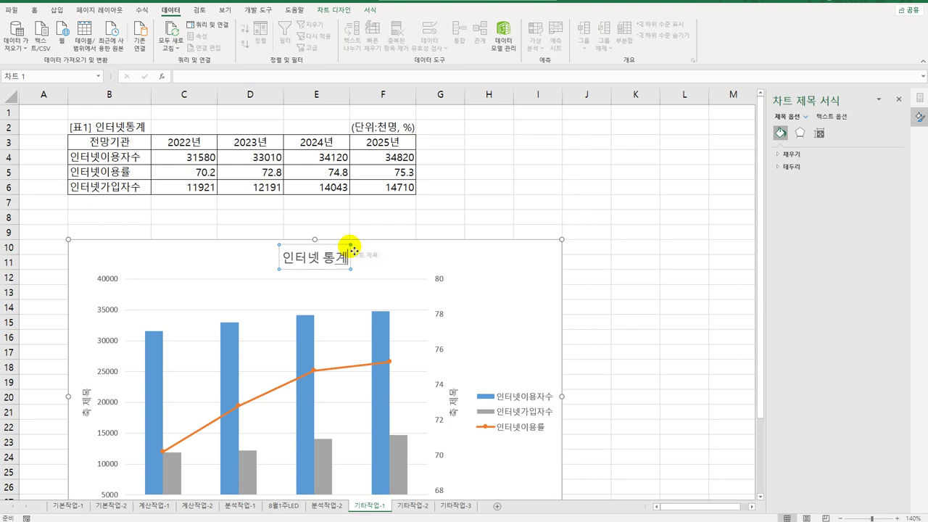
Step: Change the horizontal axis title to 연도
scroll(350, 249, "down", 3)
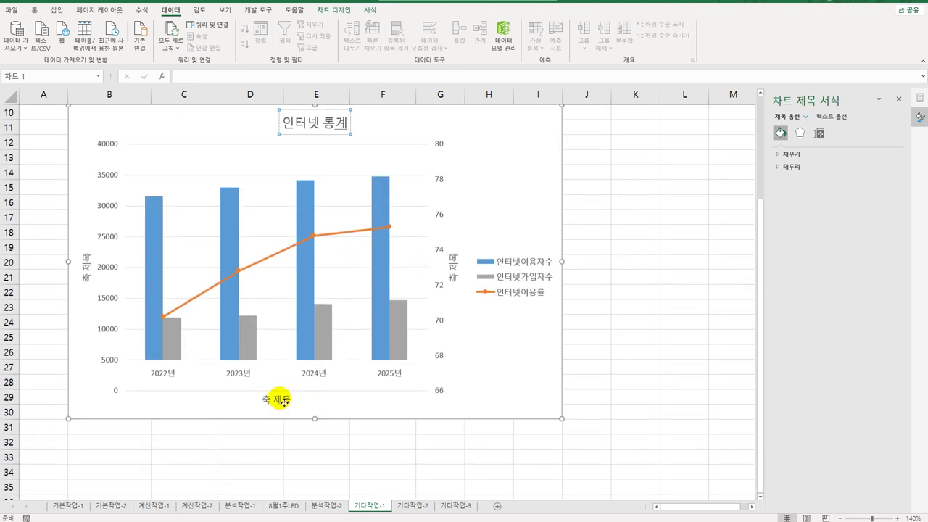
left_click(277, 401)
left_click_drag(259, 399, 291, 403)
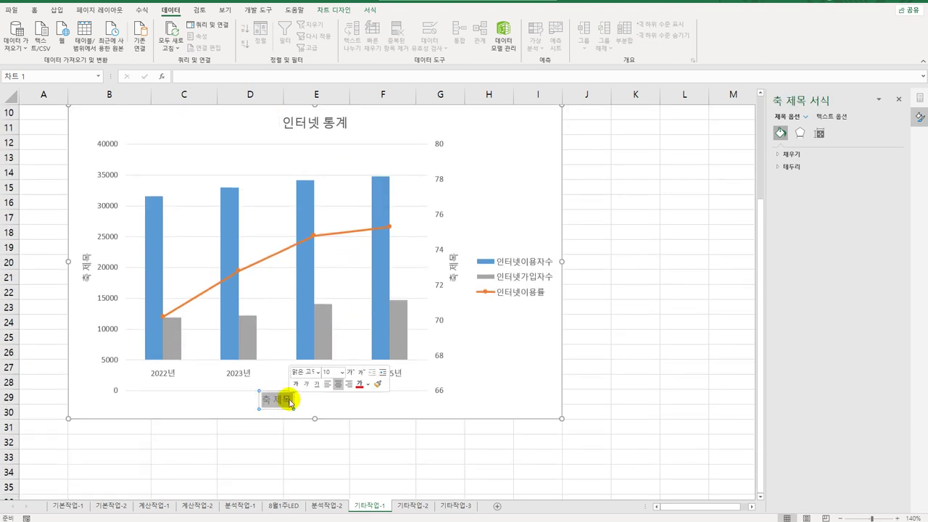
type("연도")
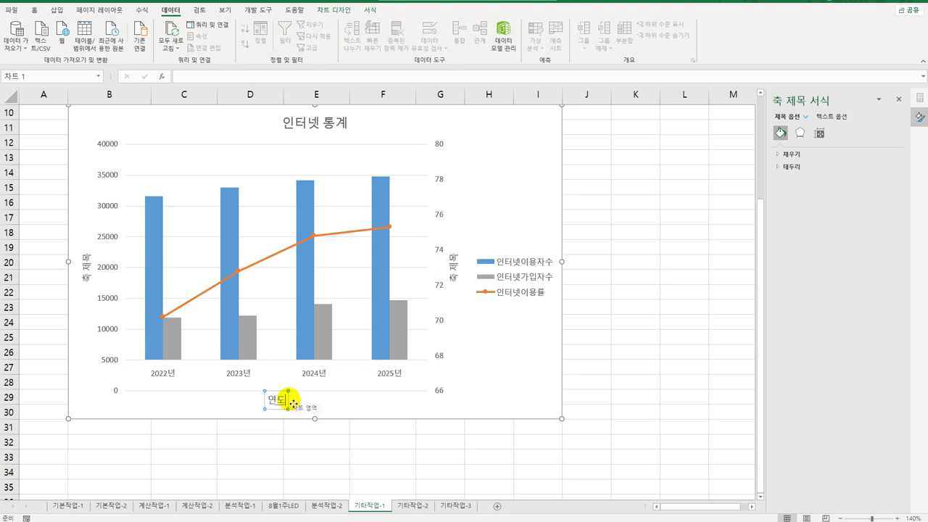
Step: Change the primary vertical axis title to 인원
left_click(78, 263)
left_click_drag(81, 252, 95, 280)
type("인")
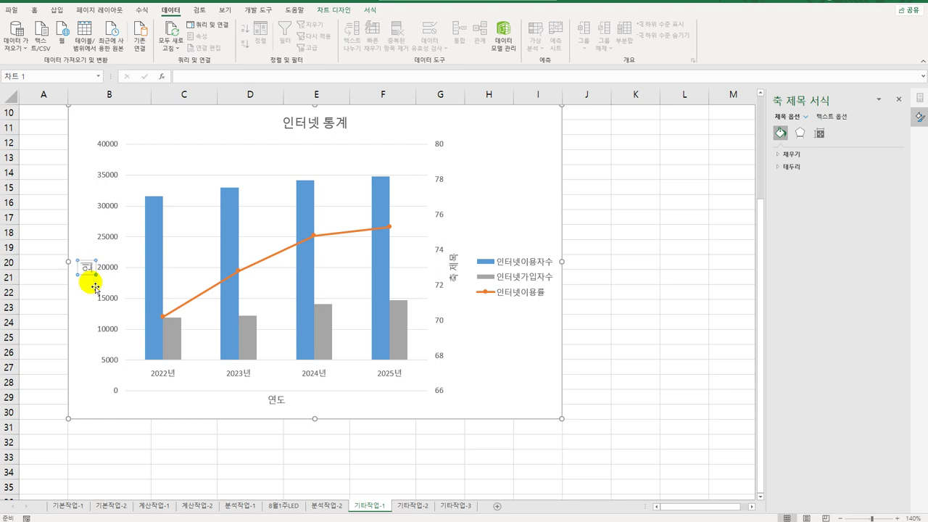
type("원")
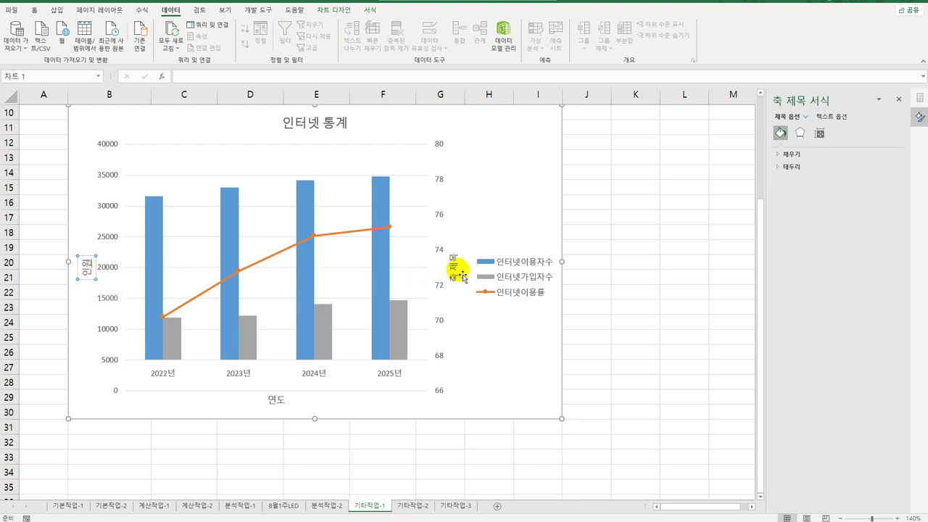
Step: Change the secondary vertical axis title to 이용률
left_click(455, 268)
left_click_drag(451, 254, 461, 291)
type("이용")
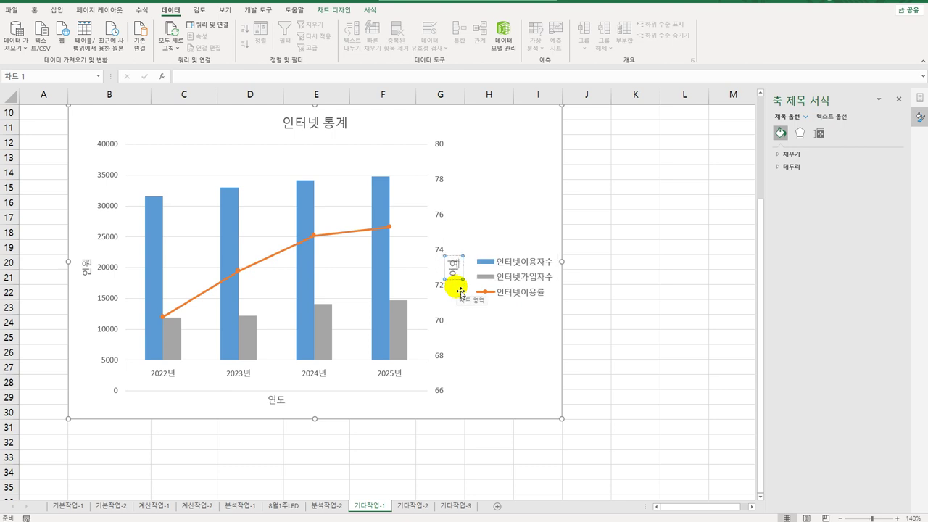
type("률")
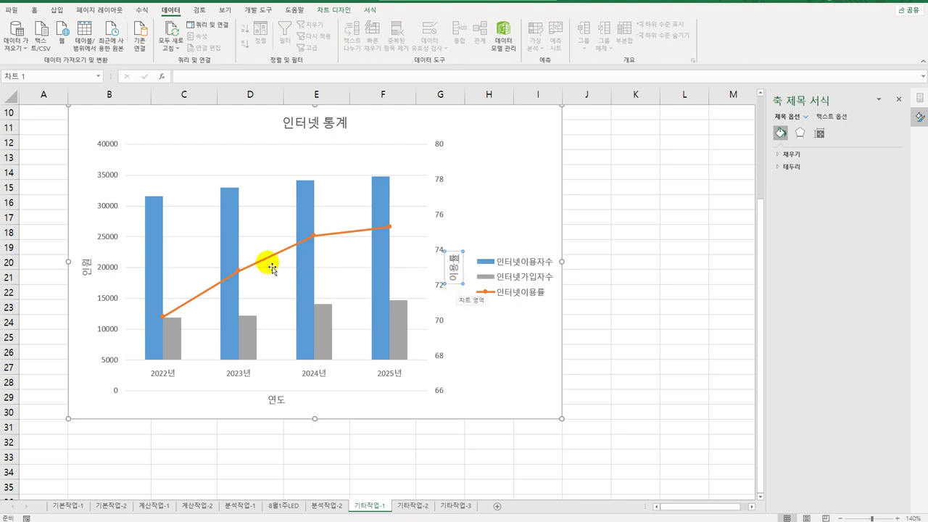
Step: Set the text direction of both vertical axis titles, 인원 and 이용률, to 스택형
left_click(95, 279)
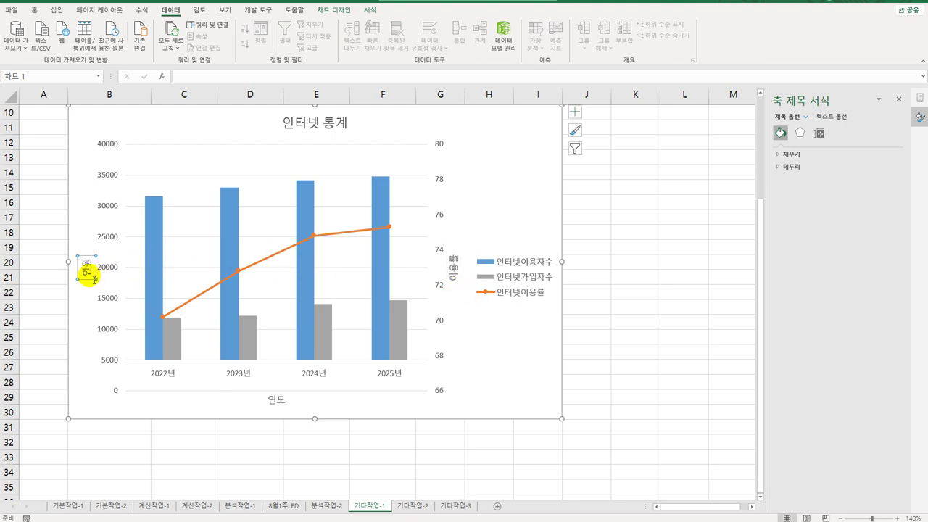
left_click(819, 133)
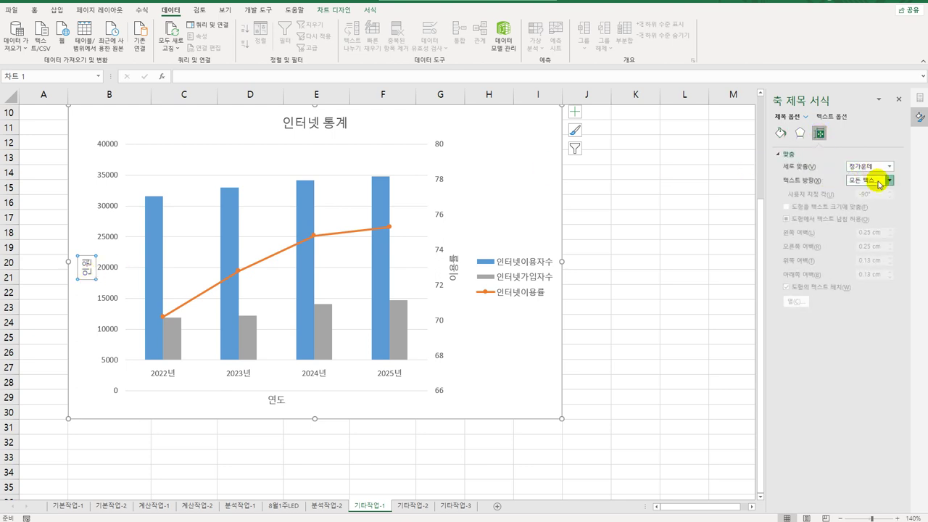
left_click(890, 180)
left_click(880, 239)
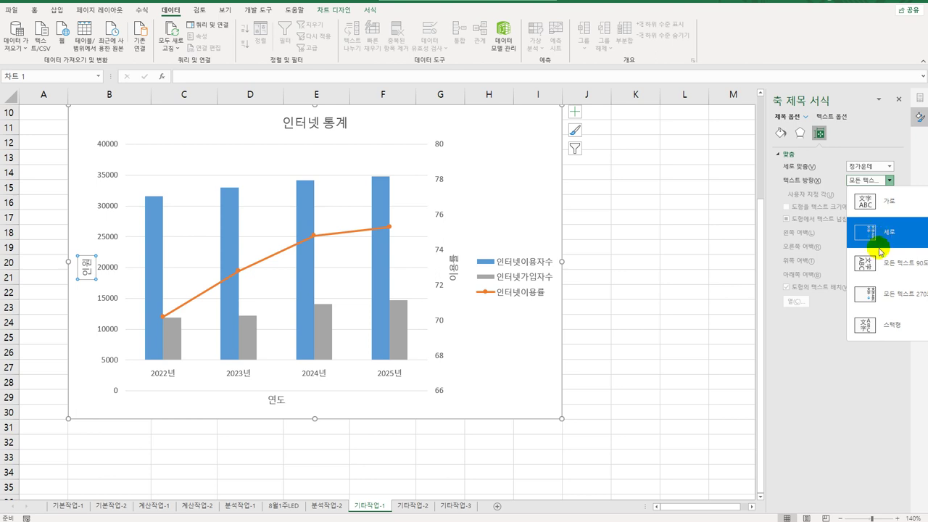
left_click(880, 325)
left_click(462, 275)
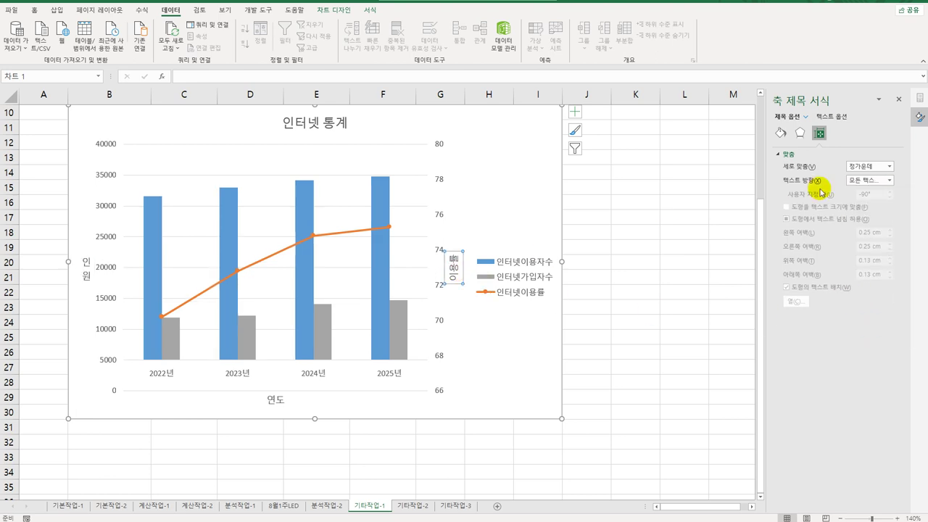
left_click(889, 180)
left_click(889, 332)
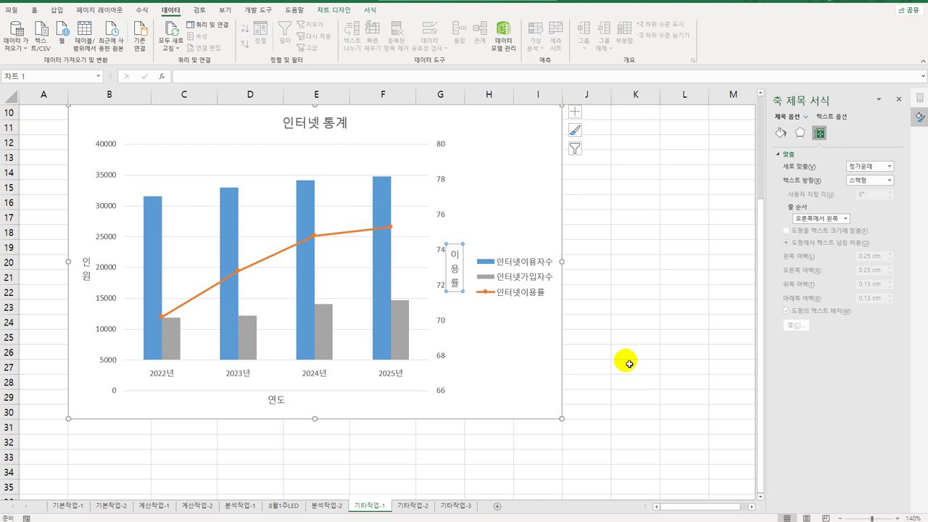
Step: Place the legend above the plot and apply the centred inner (안쪽) shadow preset to the chart area
left_click(576, 112)
left_click(656, 192)
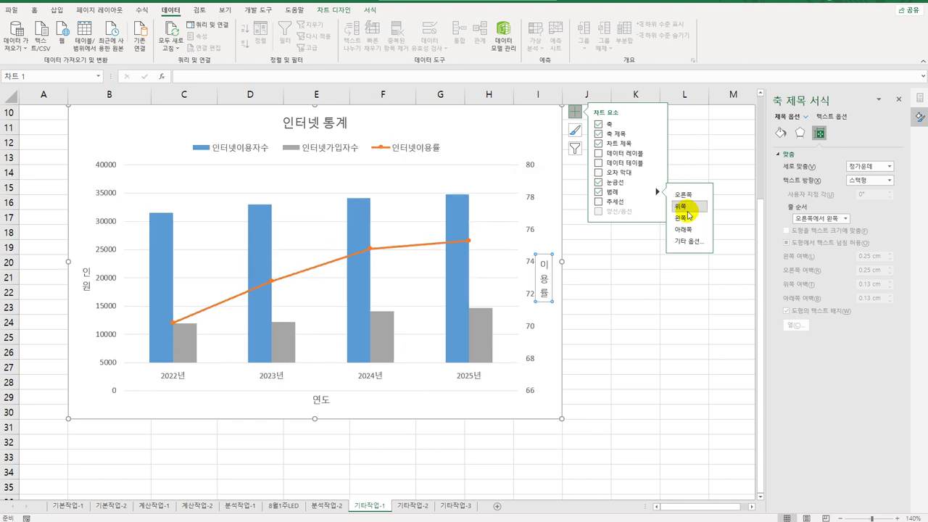
left_click(547, 130)
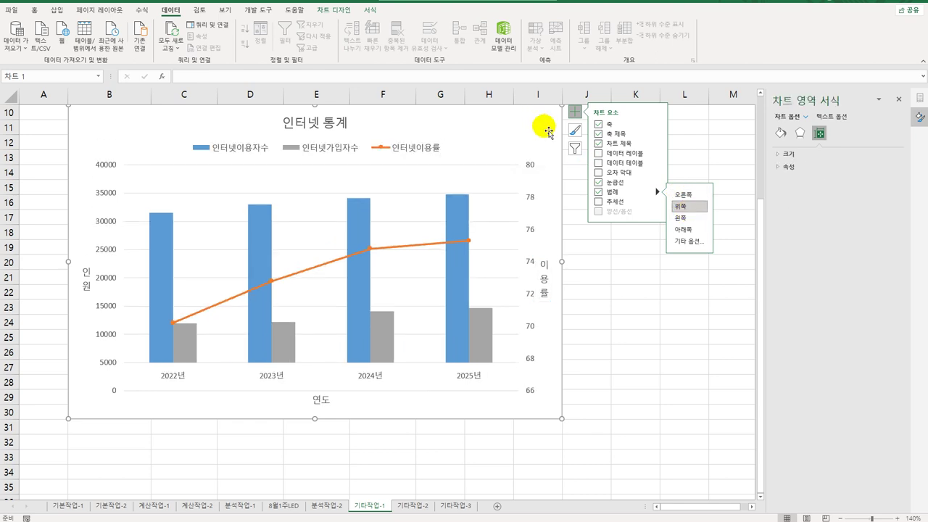
left_click(799, 134)
left_click(787, 154)
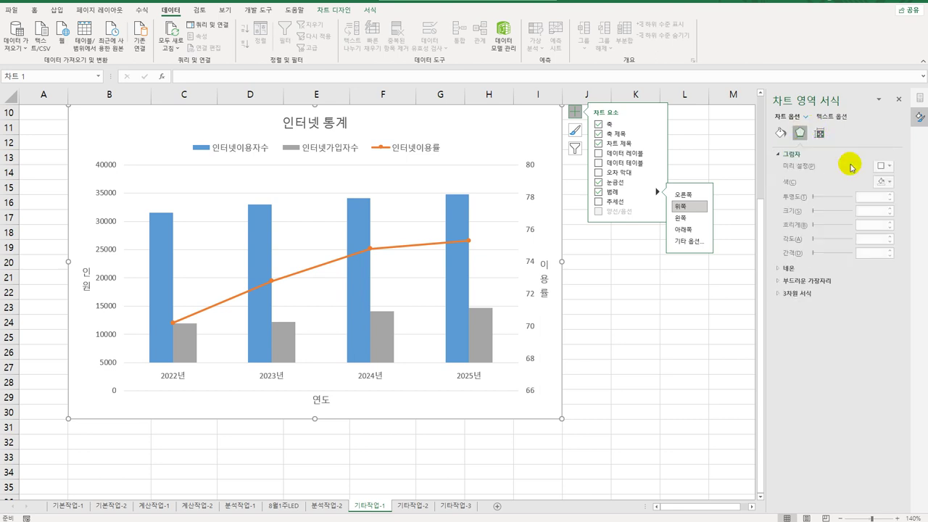
left_click(890, 168)
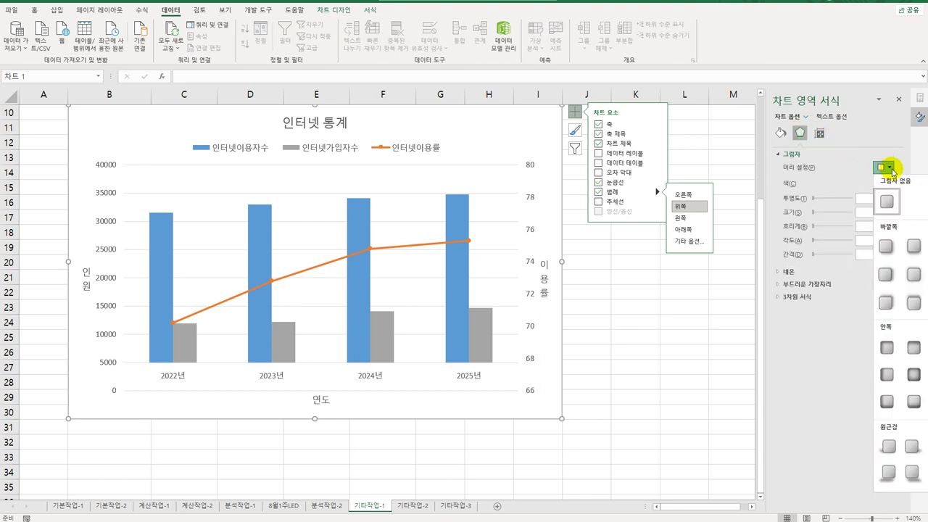
left_click(912, 374)
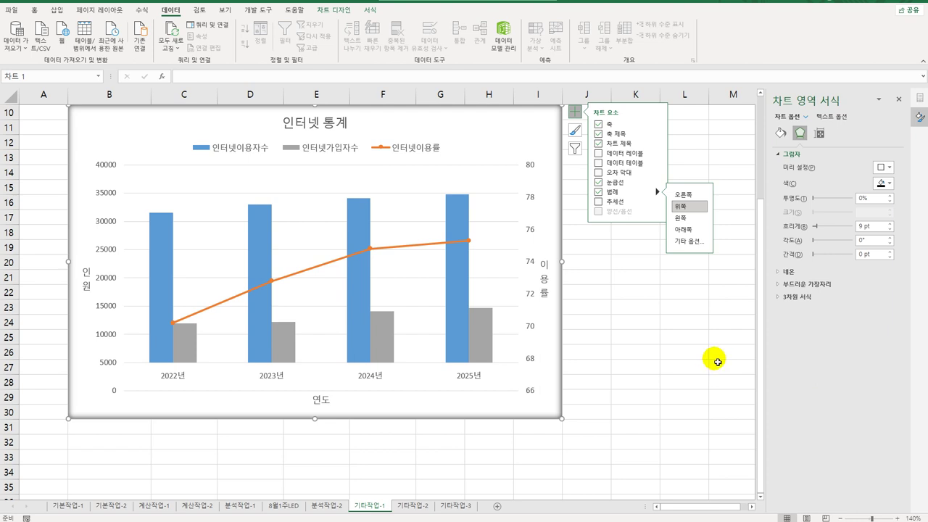
Step: Apply the second 부드러운 가장자리 variation to the chart area as a shape effect, and deselect the chart
left_click(809, 284)
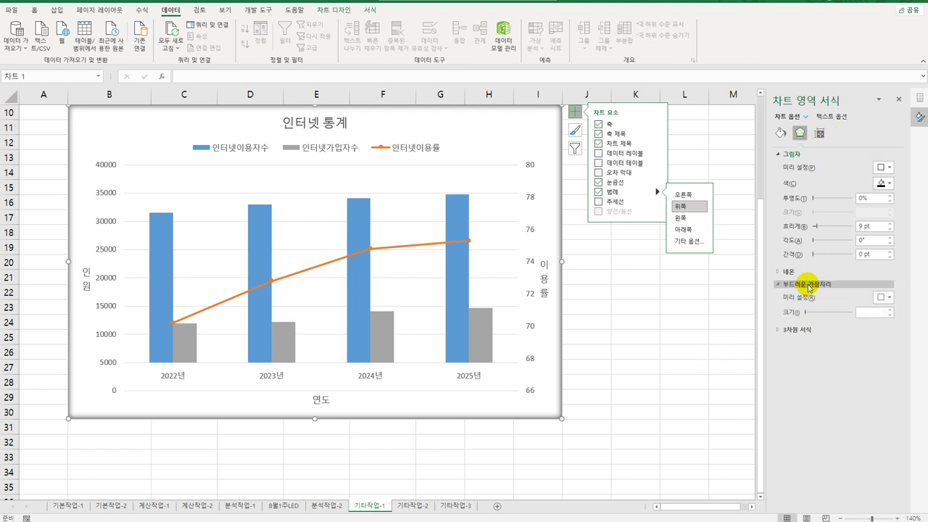
left_click(889, 298)
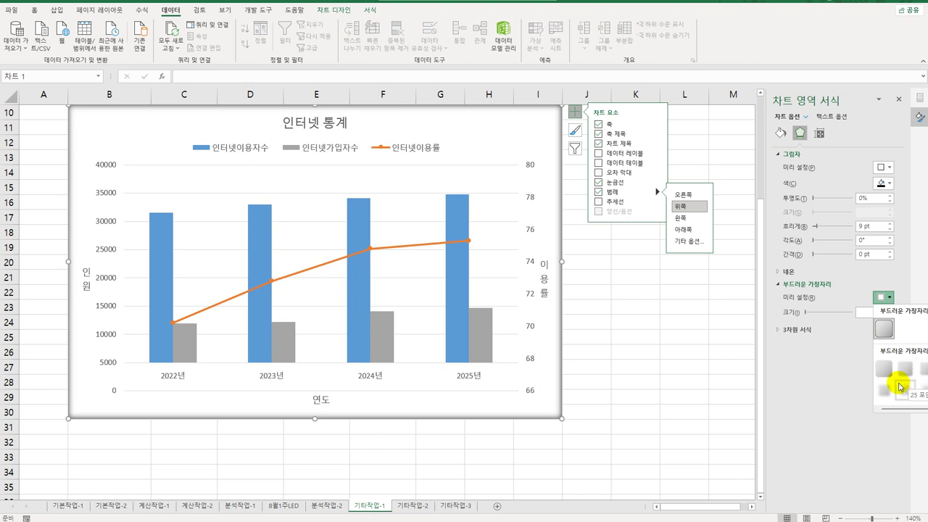
left_click(370, 10)
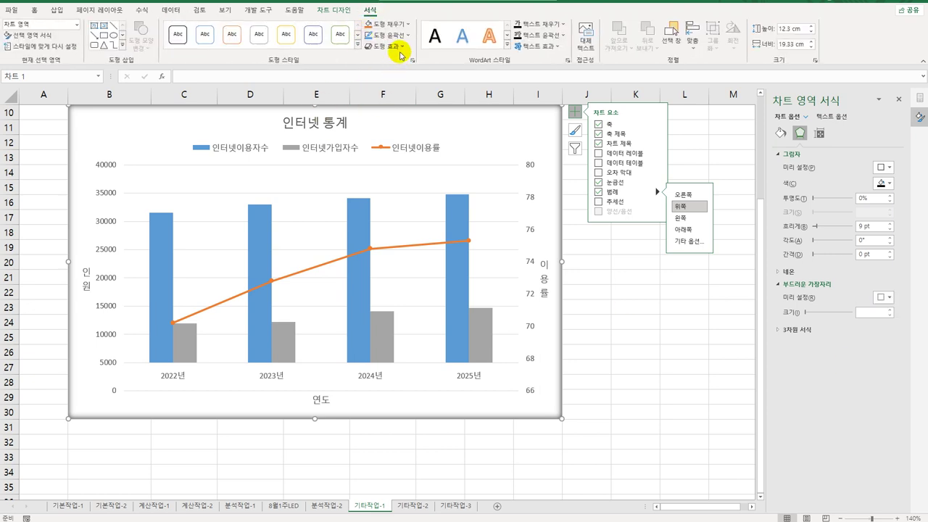
left_click(390, 46)
mouse_move(418, 166)
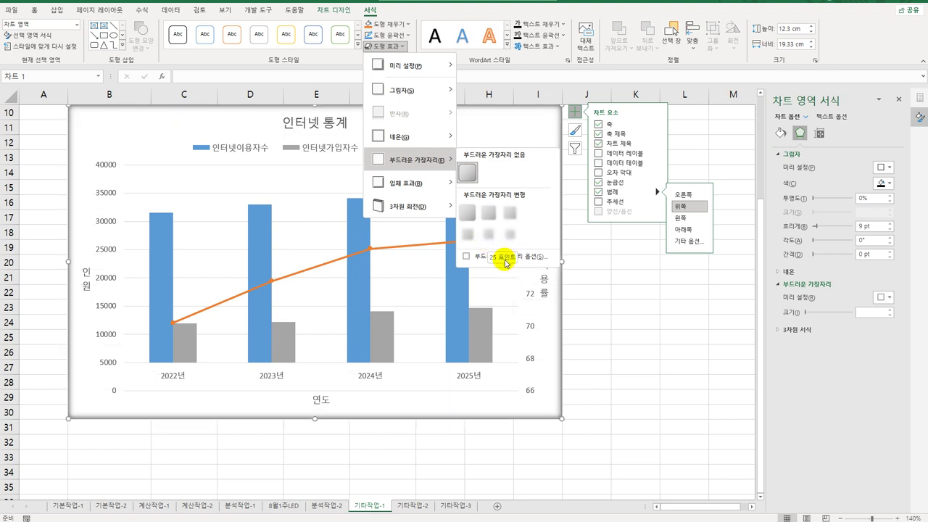
left_click(496, 217)
left_click(638, 353)
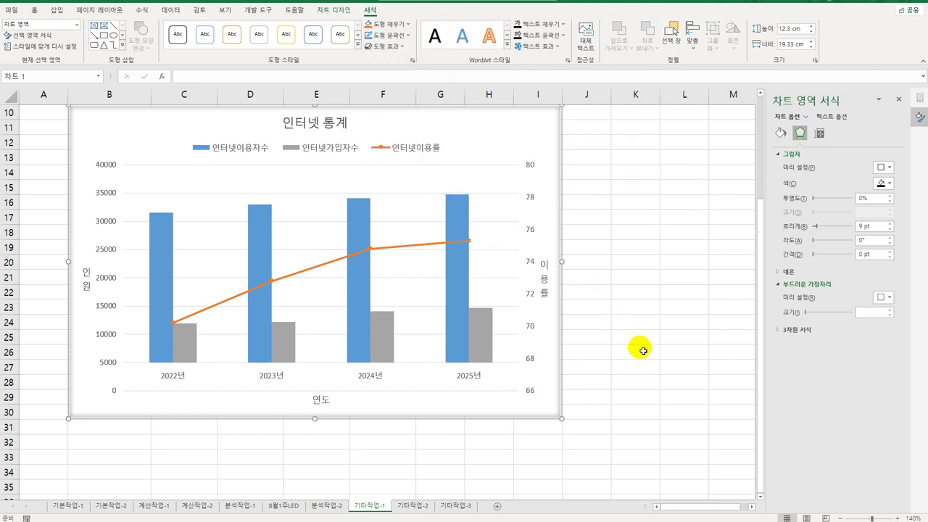
left_click(639, 353)
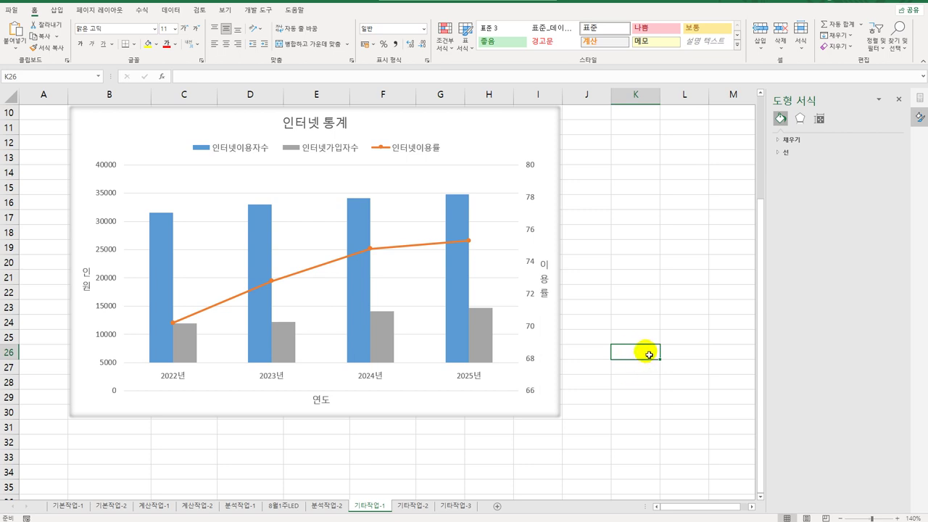
scroll(648, 354, "up", 3)
scroll(648, 354, "down", 3)
Step: Start recording a macro named 서식 on the 기타작업-2 sheet, stored in the current workbook
left_click(421, 507)
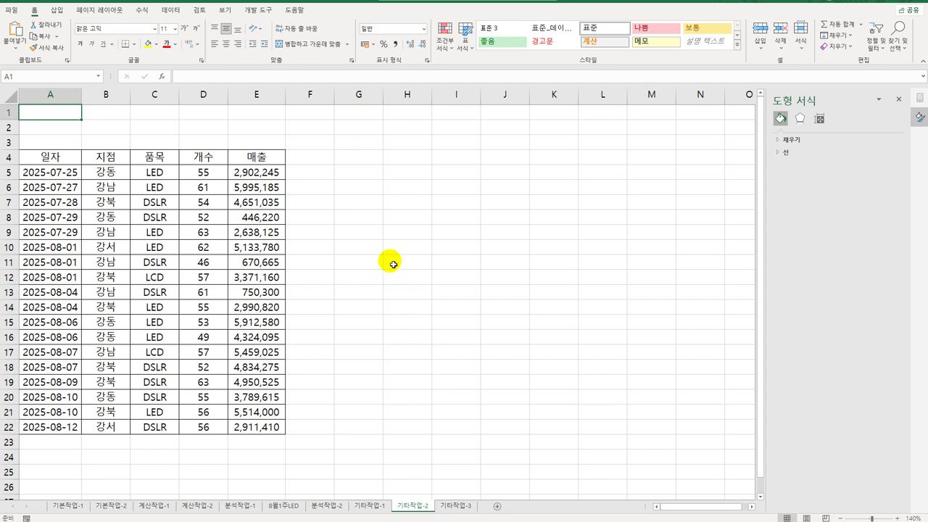
left_click(257, 10)
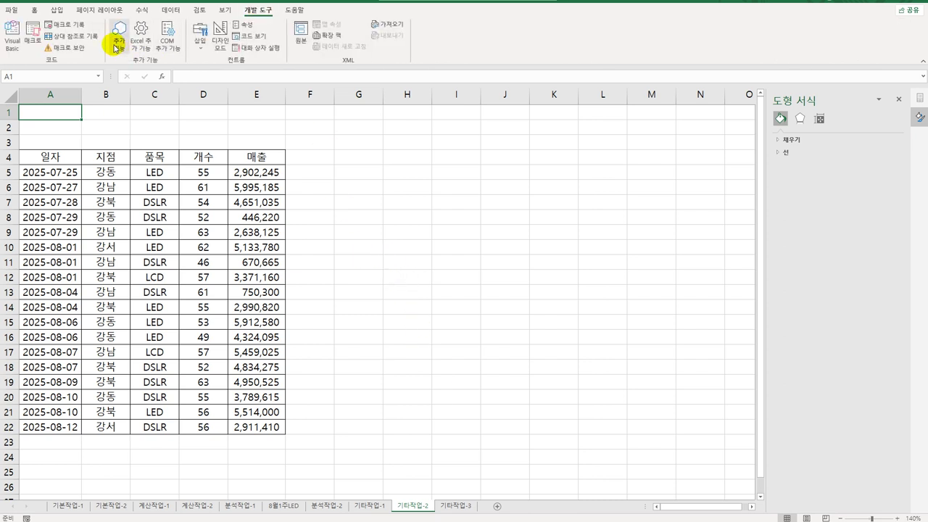
left_click(64, 24)
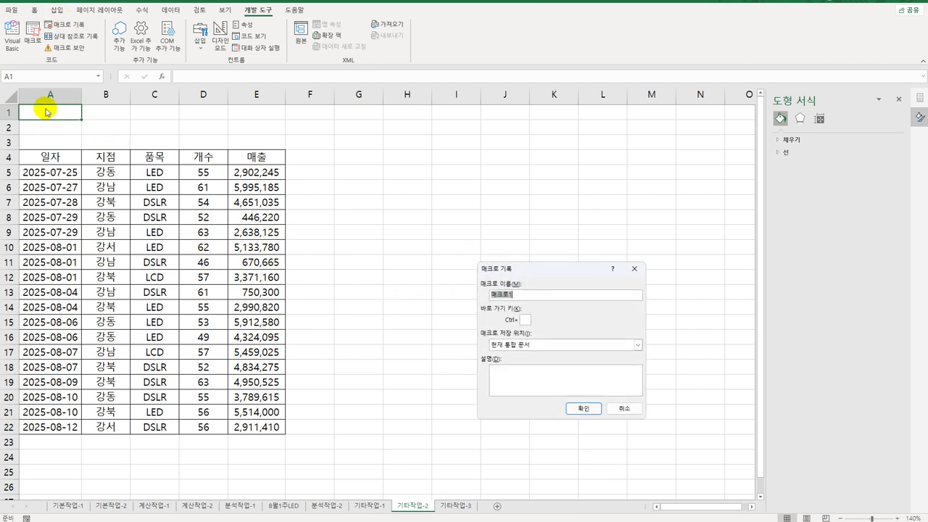
left_click_drag(537, 274, 470, 190)
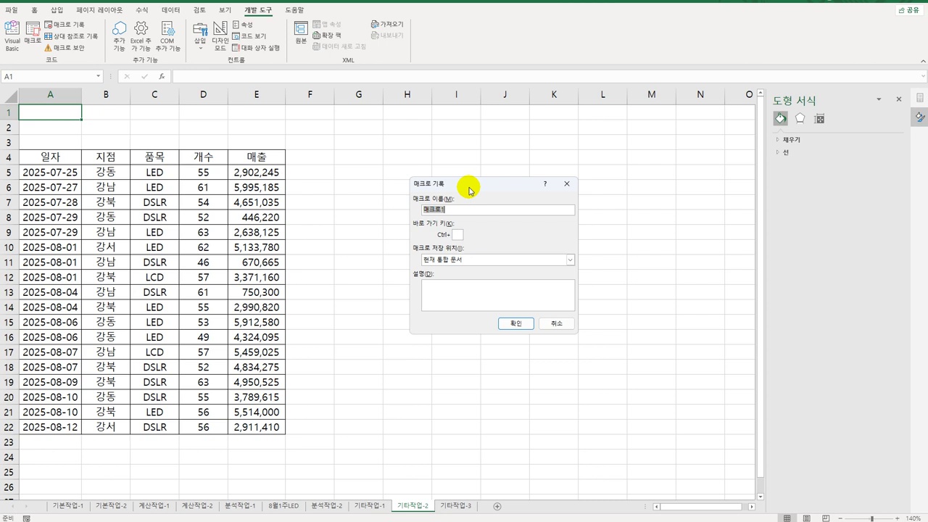
type("서식")
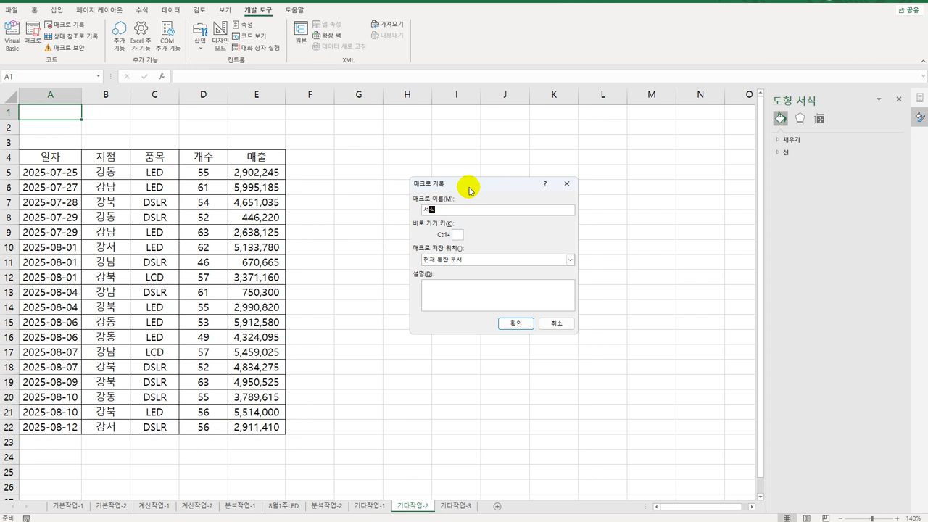
left_click(516, 323)
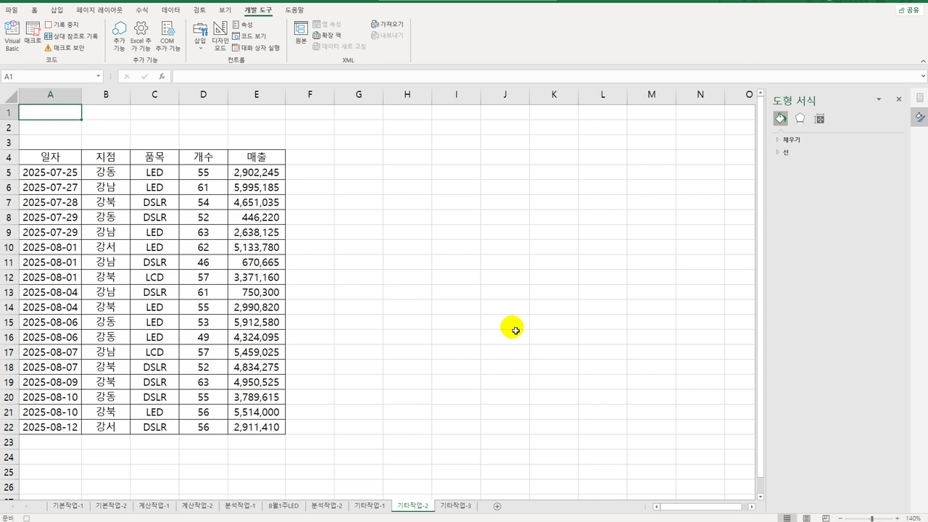
Step: Begin a custom number format for the 매출 values in E5:E22 with the blue section [파랑][>=5000000]#,##0
left_click_drag(256, 172, 259, 431)
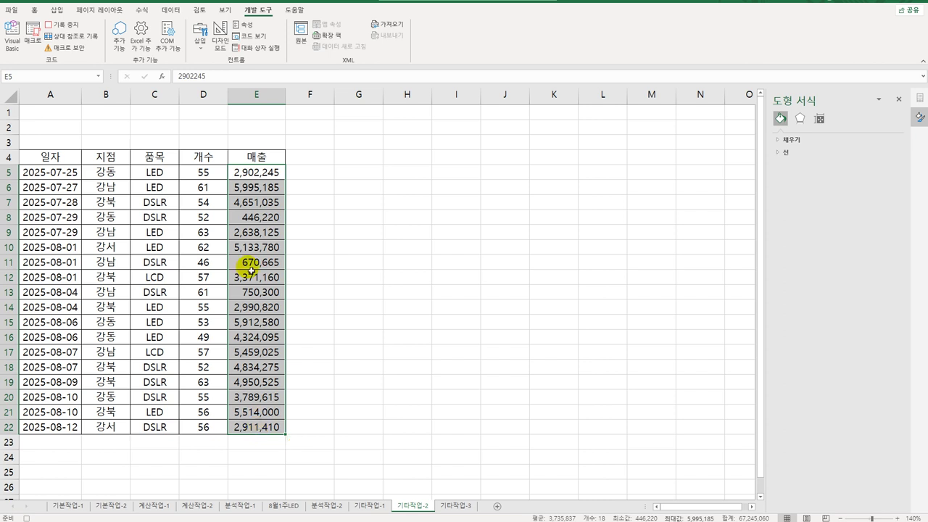
right_click(259, 191)
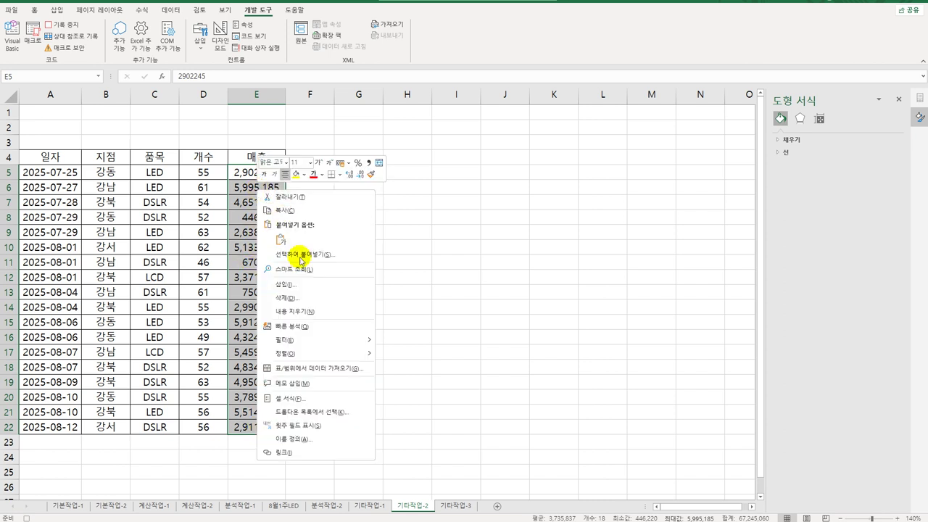
left_click(345, 391)
left_click_drag(315, 274, 519, 137)
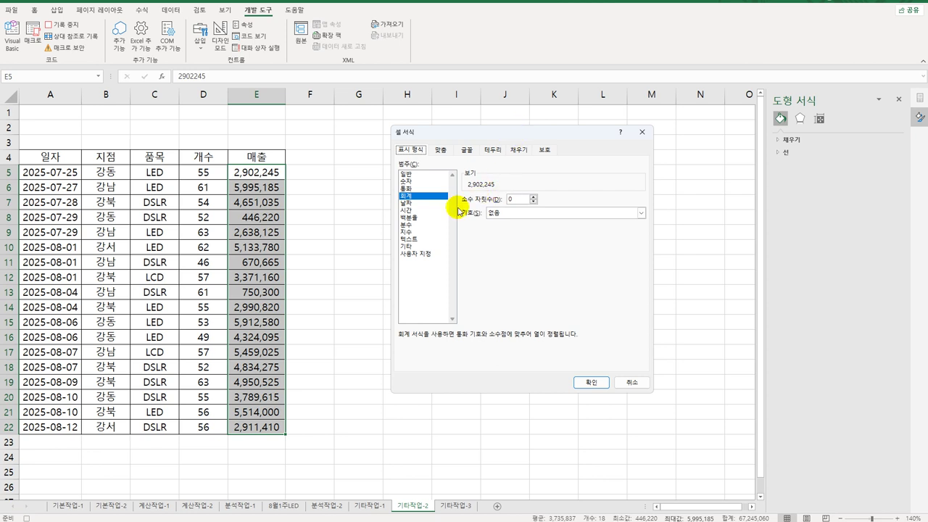
left_click(409, 246)
left_click(435, 254)
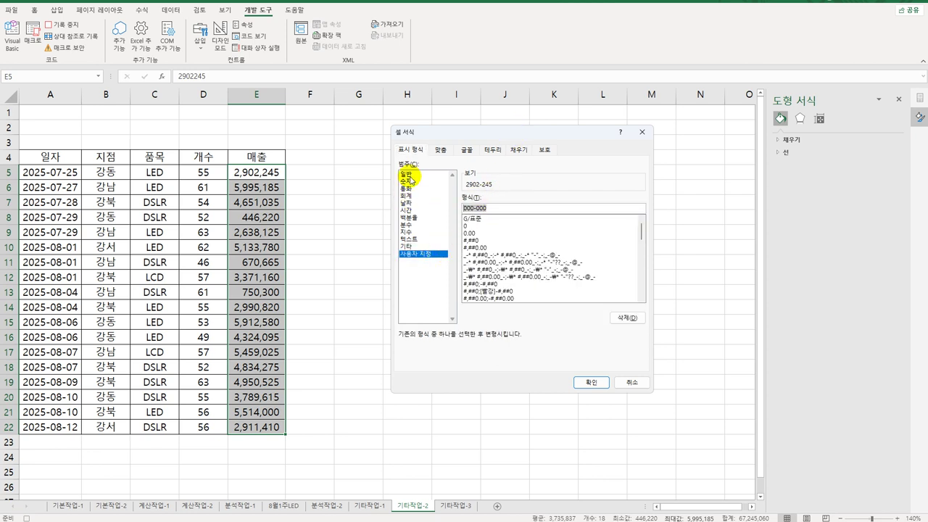
key("Tab")
type("[파랑][>=5000000]")
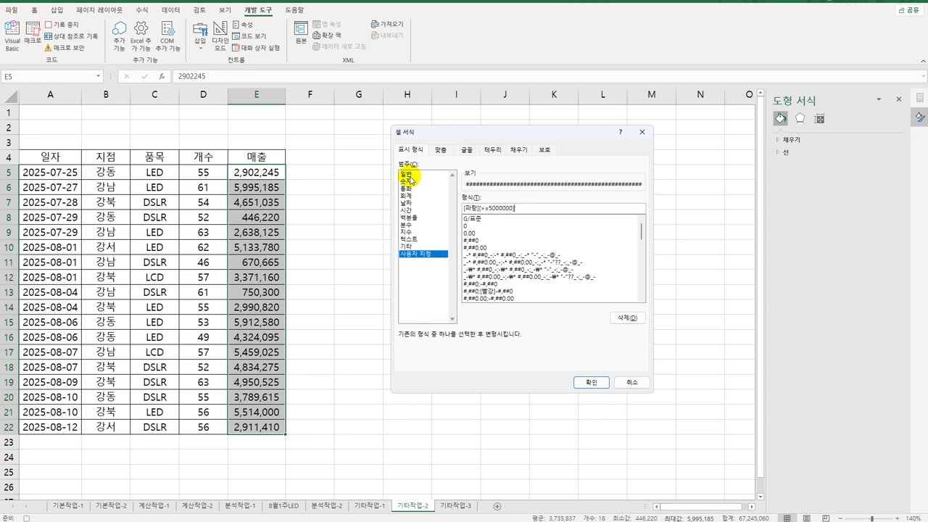
type("#")
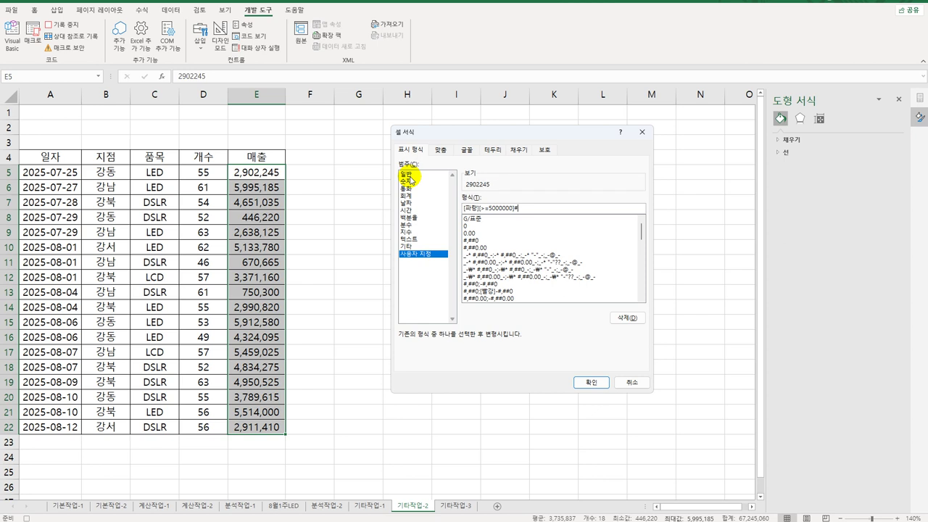
type(",##0")
Step: Complete the custom format with the red section ;[빨강][<1000000]#,##0 and the default section ;#,##0, and apply it to E5:E22
type(";")
type("[ㅃ")
type("빨강]")
type("[<1")
type("000000")
type("]")
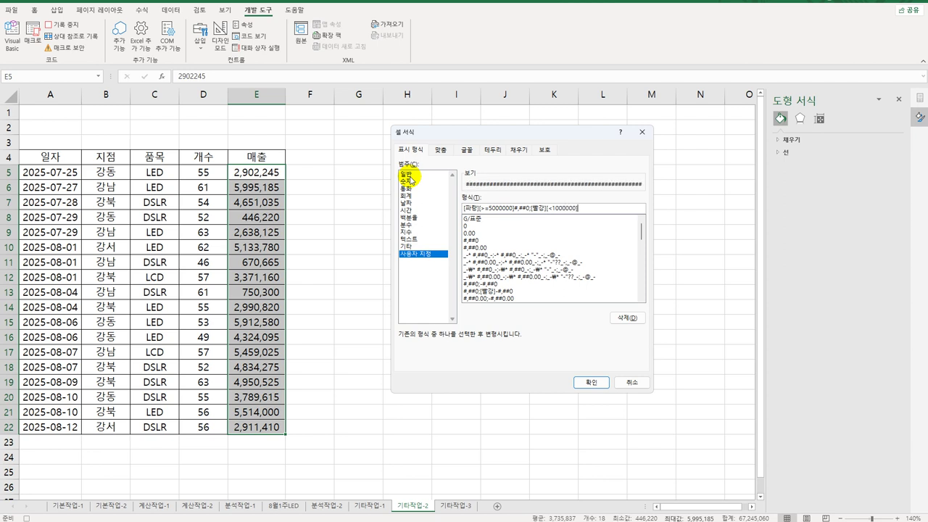
type("#,##0;#")
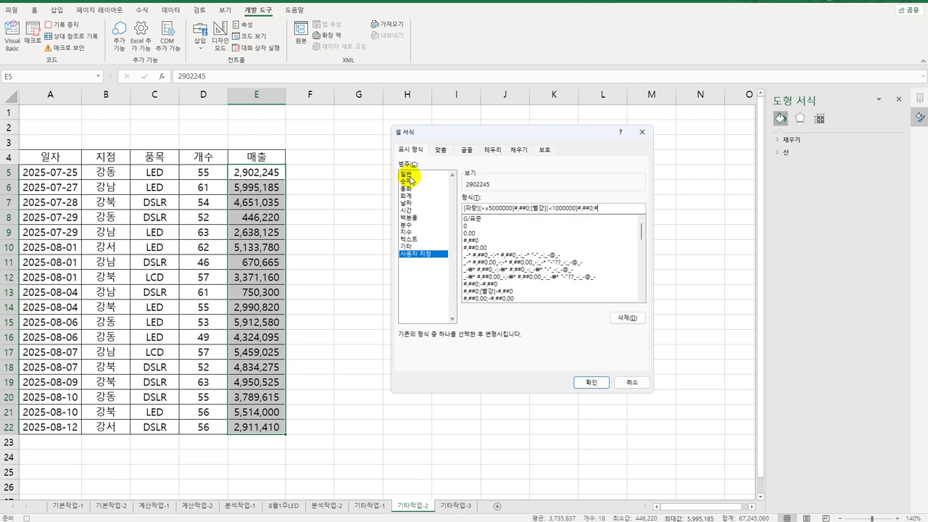
type(",##0")
left_click(590, 382)
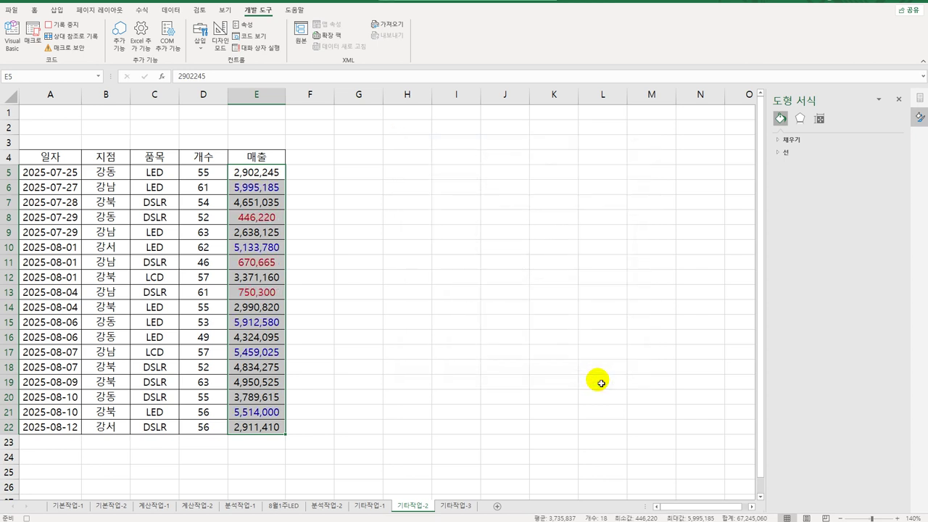
Step: Stop recording the 서식 macro and draw a rectangle covering B1:C2 on 기타작업-2
left_click(256, 428)
left_click(56, 27)
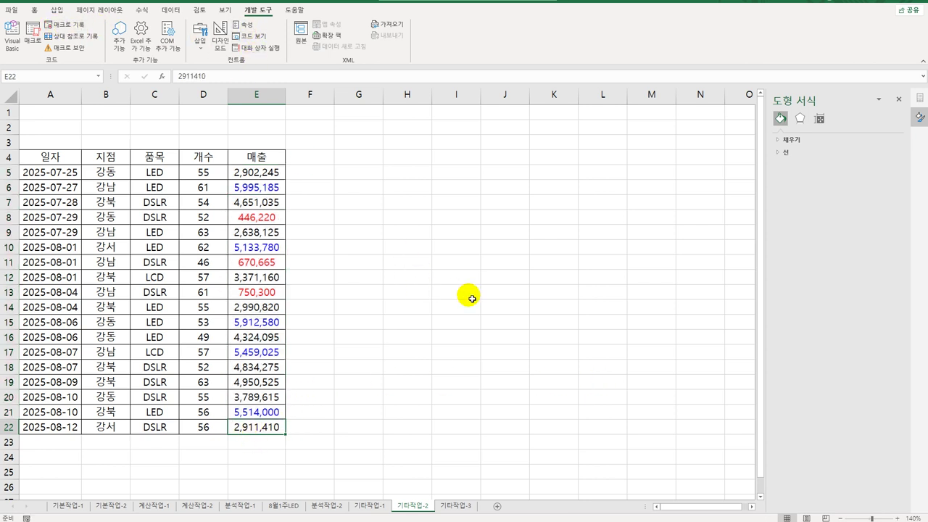
left_click(56, 10)
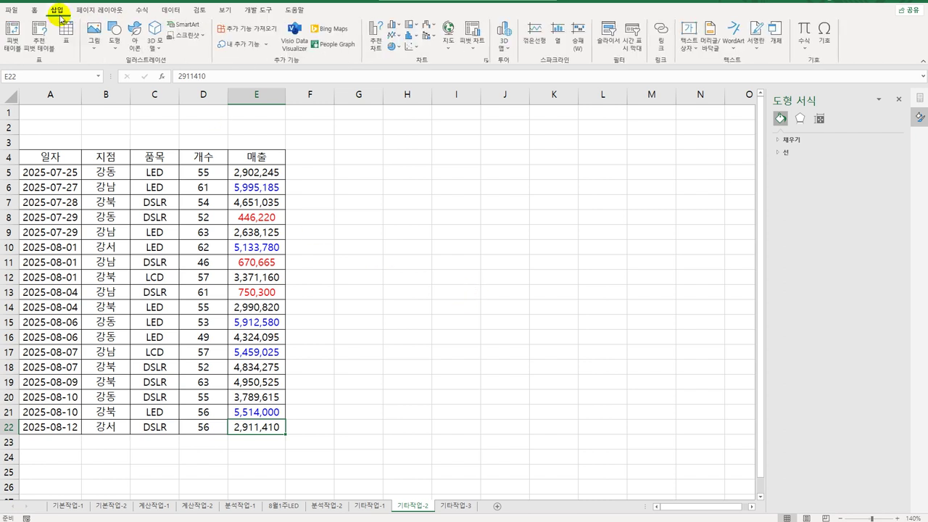
left_click(114, 45)
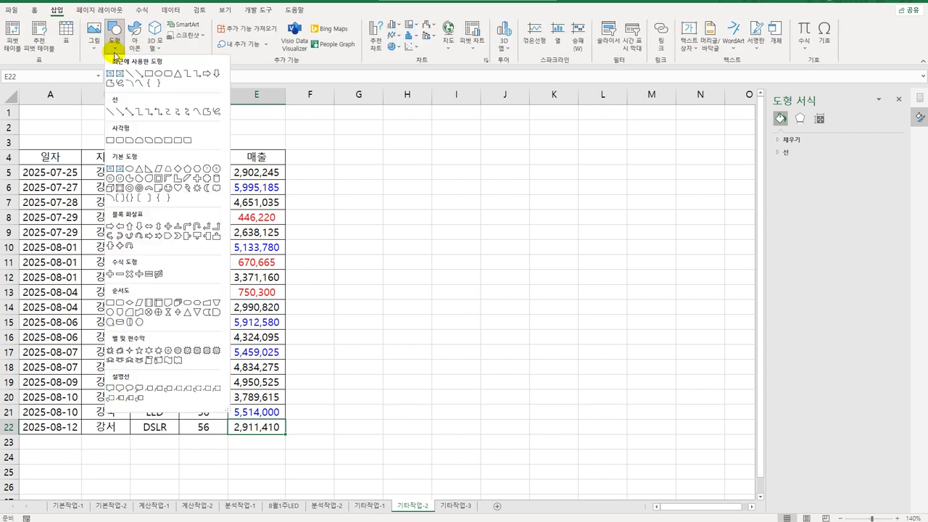
left_click(110, 140)
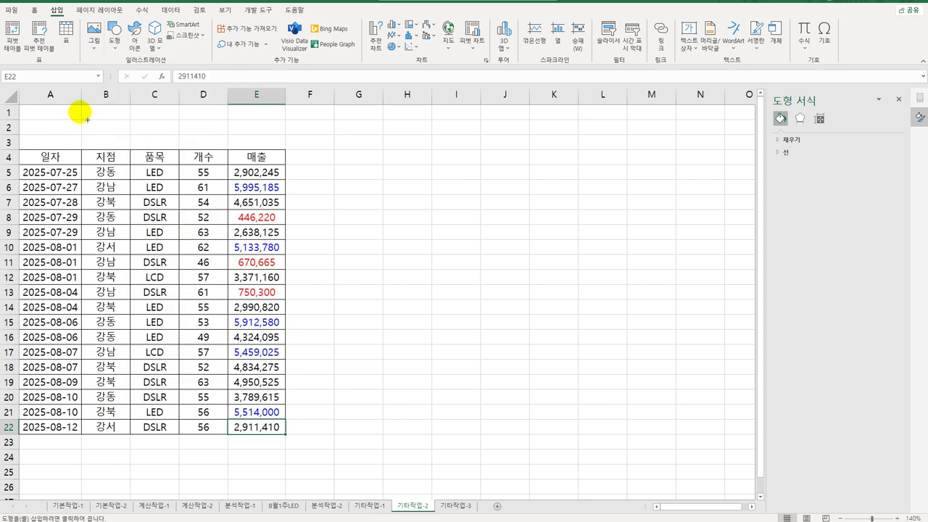
mouse_move(81, 105)
left_mouse_down()
mouse_move(151, 128)
mouse_move(183, 151)
mouse_move(178, 134)
mouse_move(175, 142)
left_mouse_up()
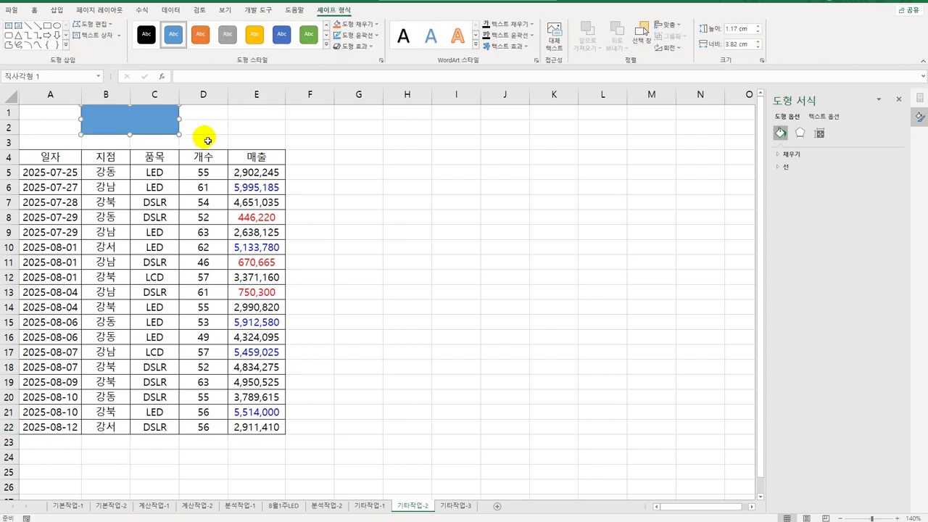
Step: Label the rectangle over B1:C2 with the text 서식 and assign the 서식 macro to it
type("서식")
right_click(164, 127)
left_click(204, 305)
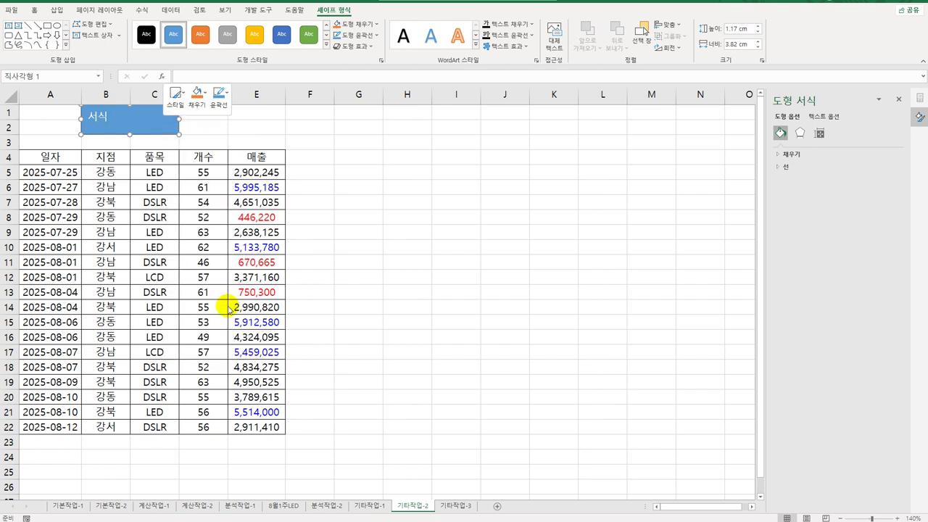
left_click(161, 242)
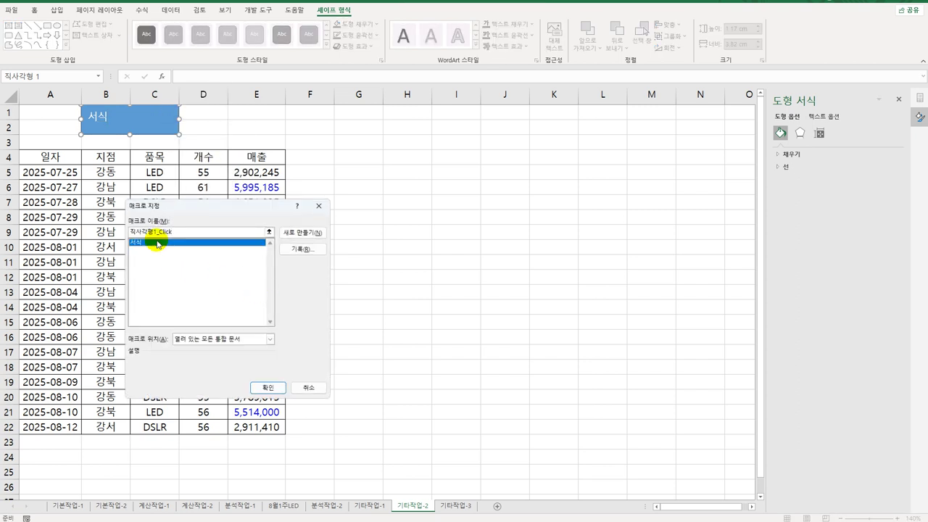
left_click(268, 389)
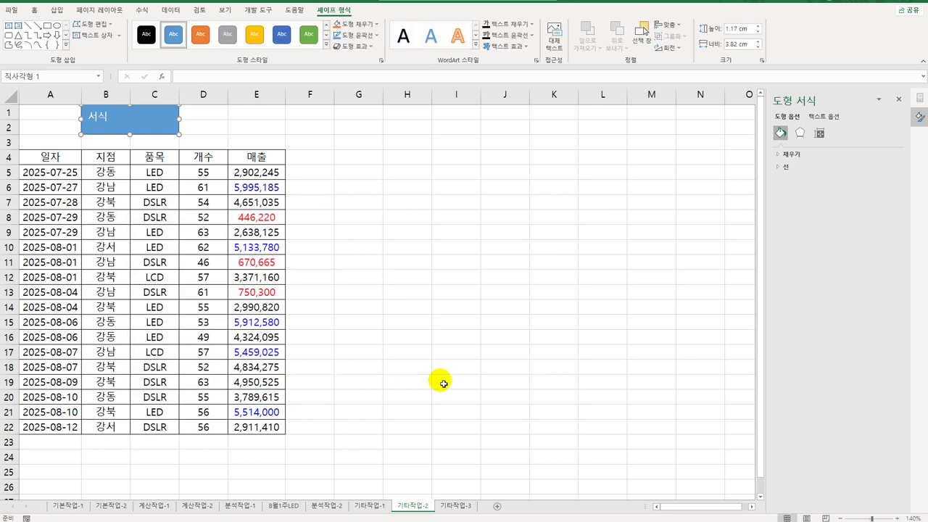
left_click(442, 384)
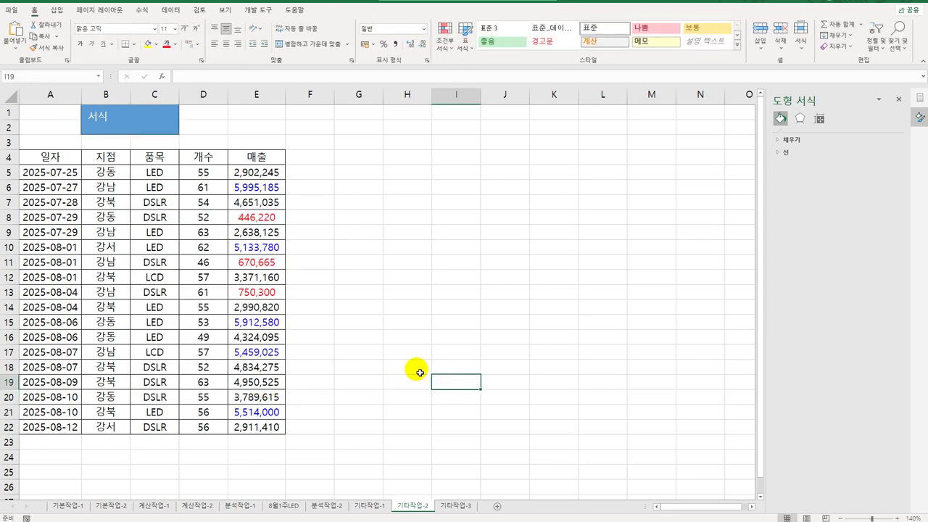
Step: Start recording a new macro named 회계, stored in the current workbook
left_click(269, 14)
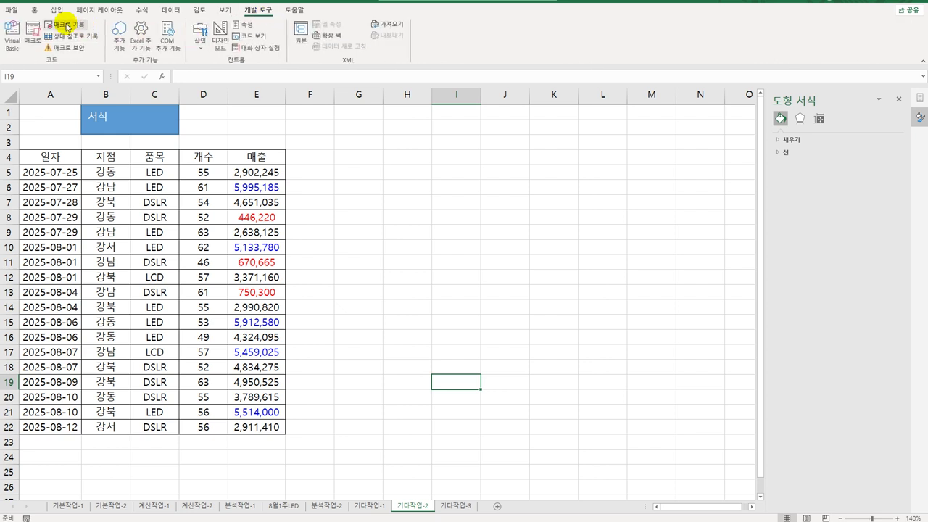
left_click(67, 24)
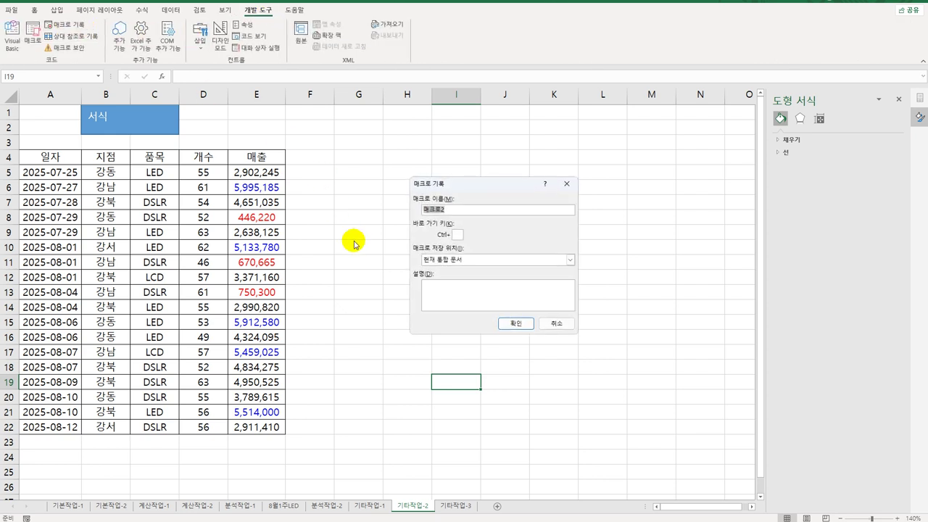
type("서식")
left_click(510, 323)
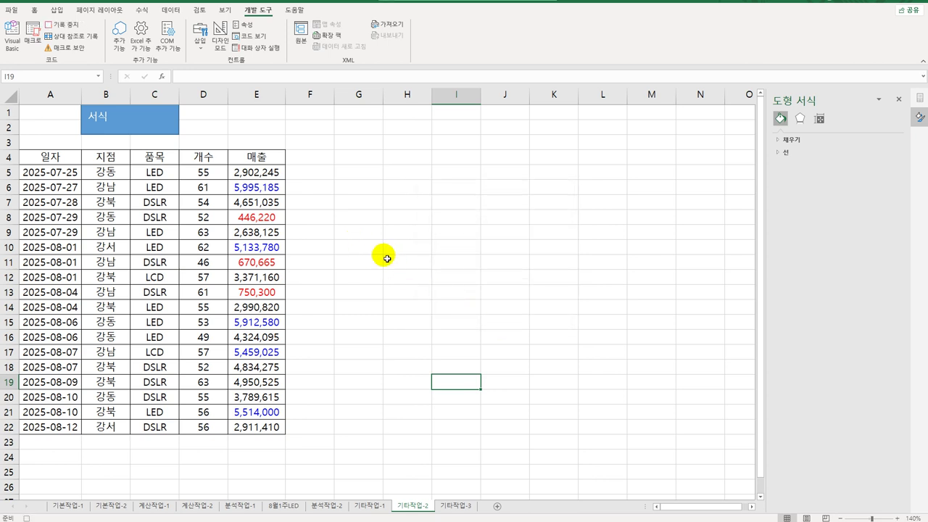
Step: Apply the 회계 number format with 0 decimals and symbol 없음 to E5:E22, and stop recording the macro
left_click_drag(261, 173, 262, 427)
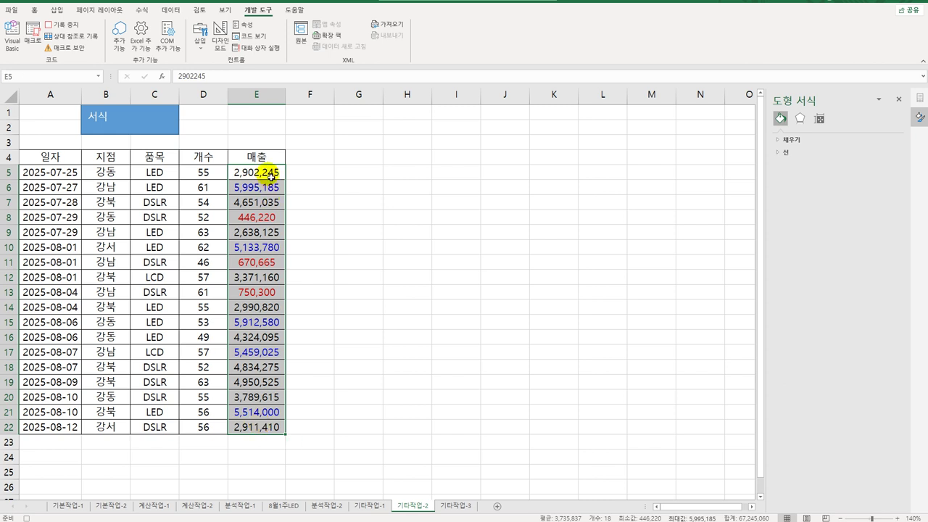
right_click(269, 177)
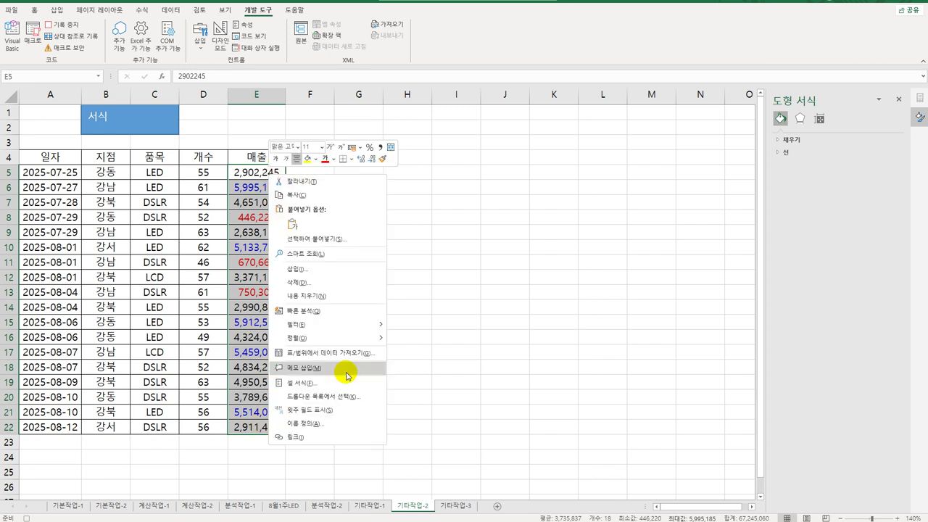
left_click(341, 442)
left_click_drag(341, 258, 516, 114)
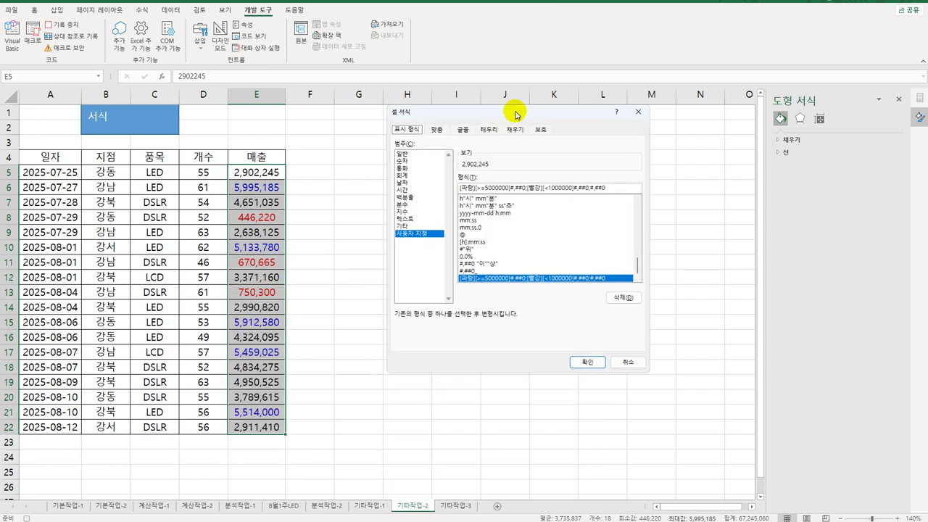
left_click(417, 176)
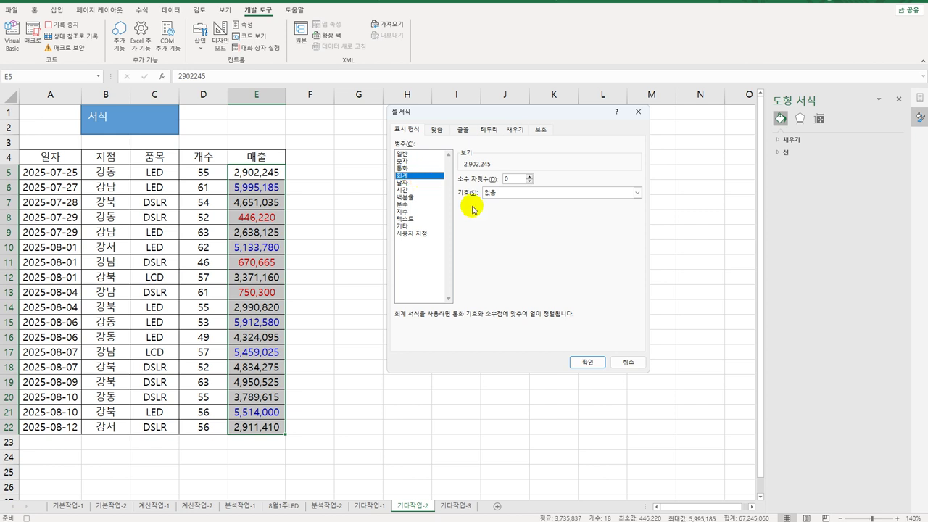
left_click(588, 362)
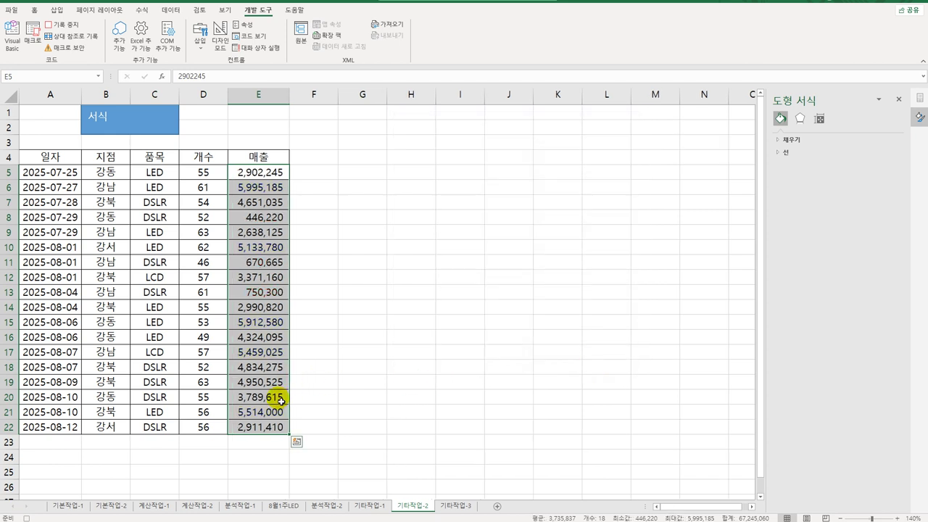
left_click(270, 427)
left_click(64, 25)
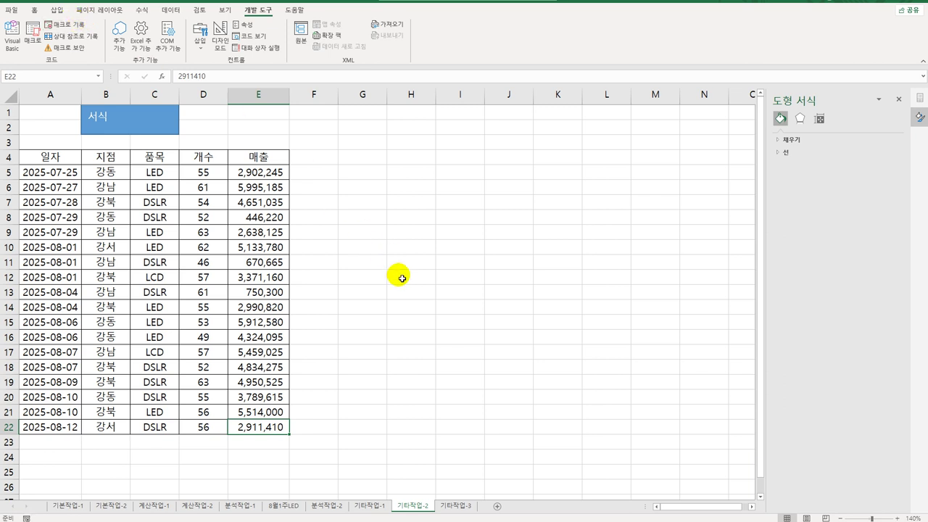
Step: Draw a second rectangle covering D1:E2 and label it 회계
left_click(56, 10)
left_click(116, 44)
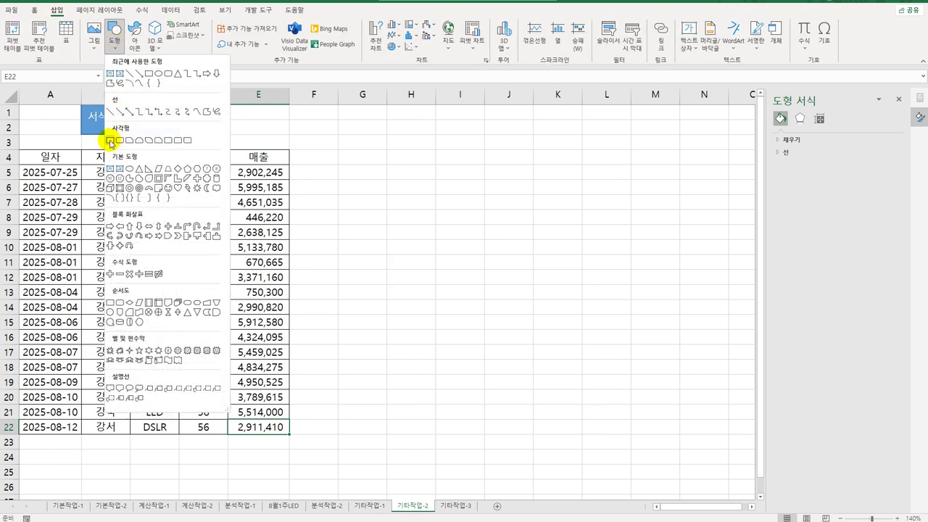
left_click(117, 142)
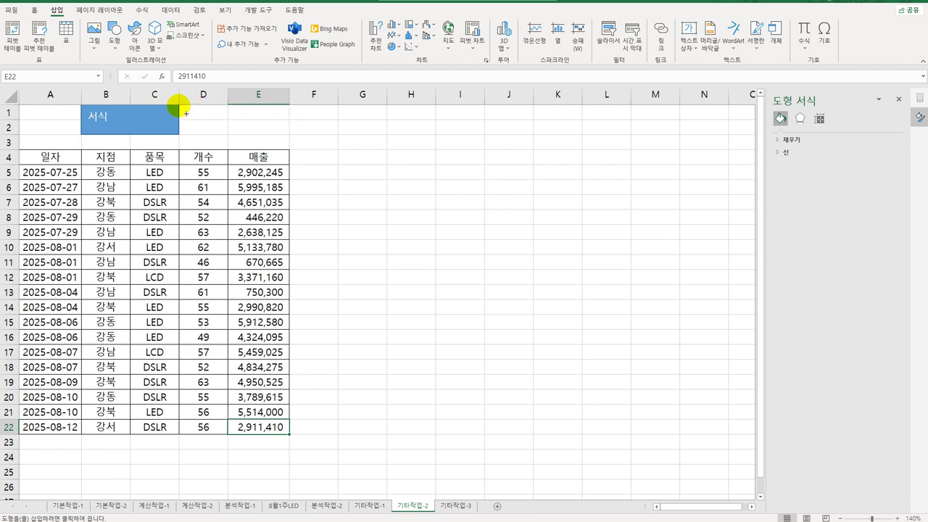
left_click_drag(186, 113, 289, 135)
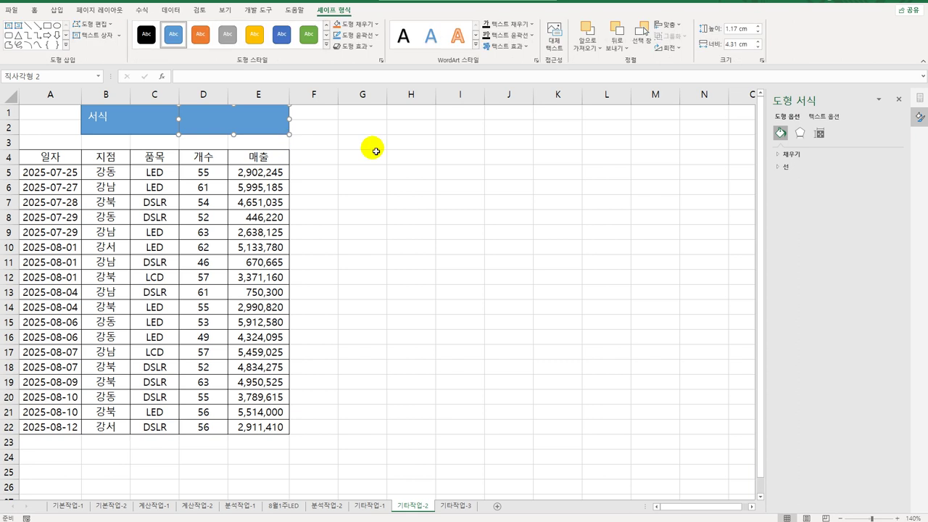
type("회계")
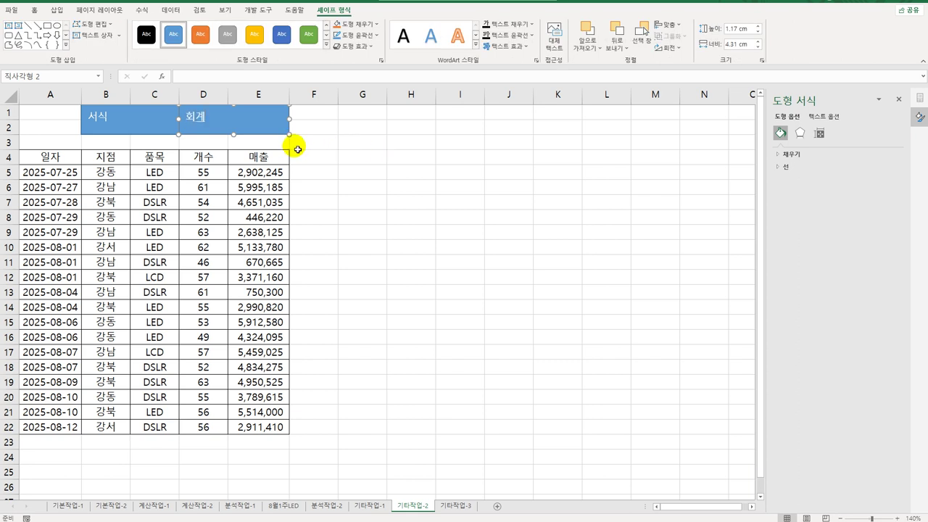
Step: Assign the 회계 macro to the rectangle over D1:E2
right_click(273, 133)
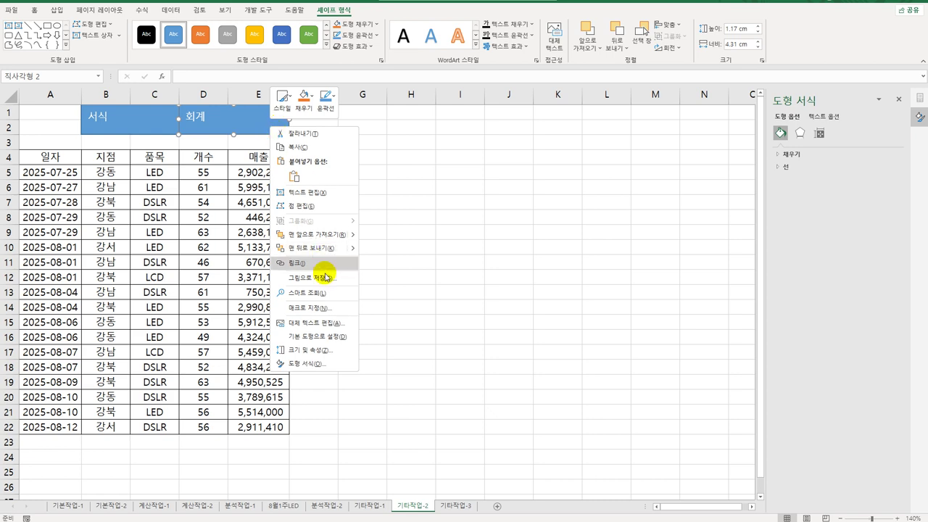
left_click(331, 300)
left_click(250, 248)
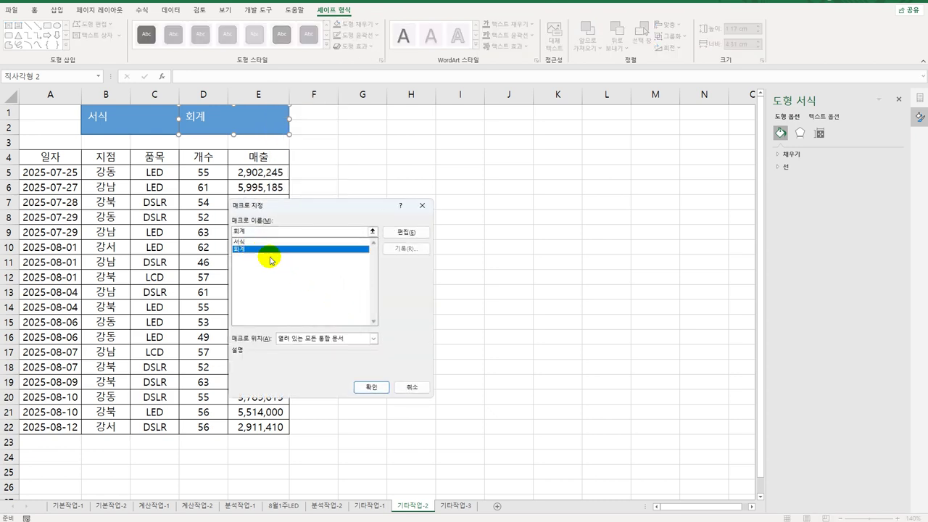
left_click(370, 388)
Step: Deselect the shape and test the 서식 and 회계 macros by running each from its rectangle
left_click(367, 395)
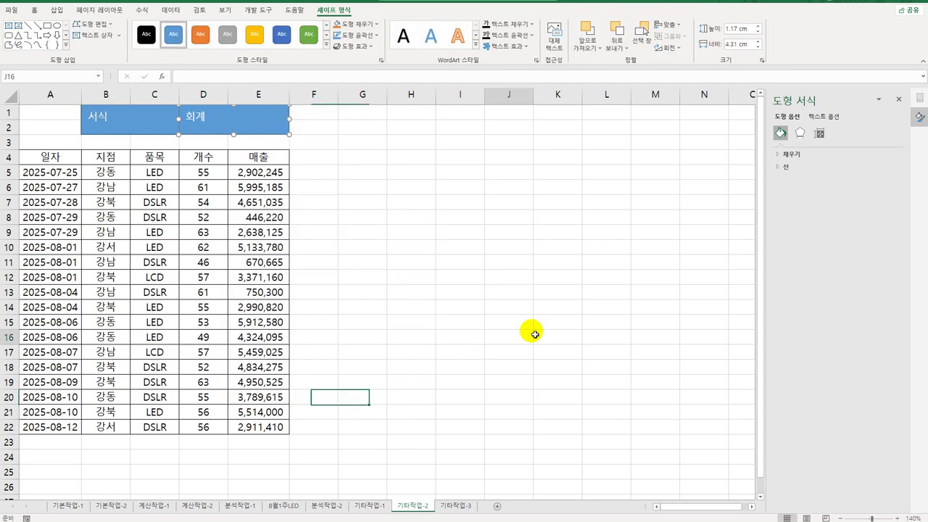
left_click(148, 123)
left_click(224, 128)
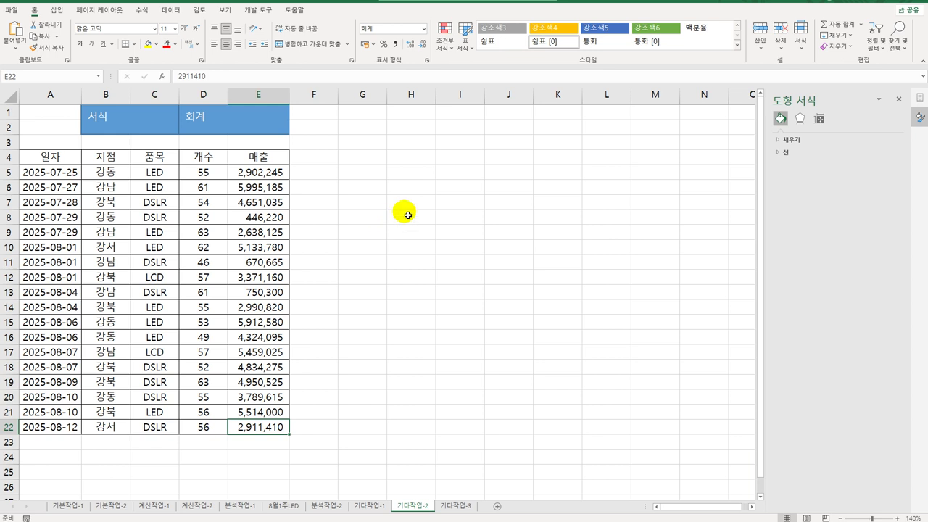
Step: Turn on design mode on the 기타작업-3 sheet and open the click procedure of the 매출입력 button
left_click(455, 507)
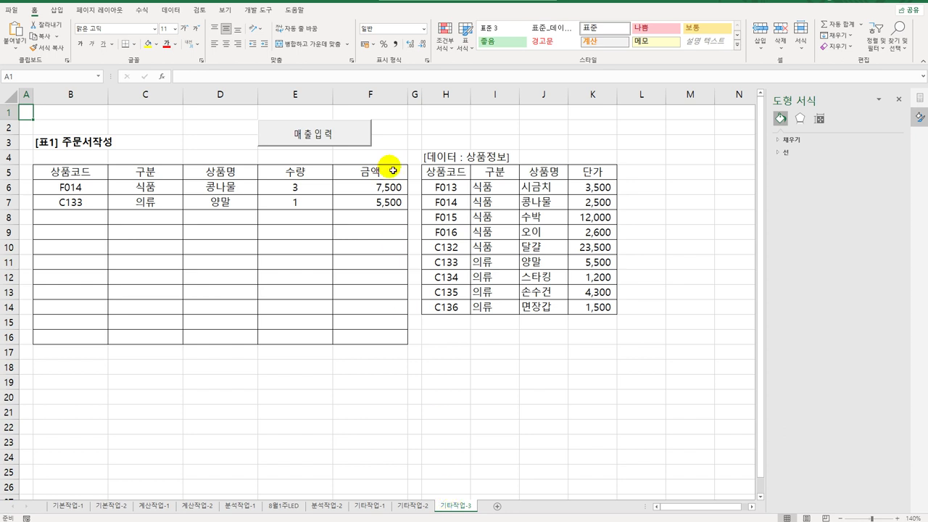
left_click(258, 11)
left_click(219, 39)
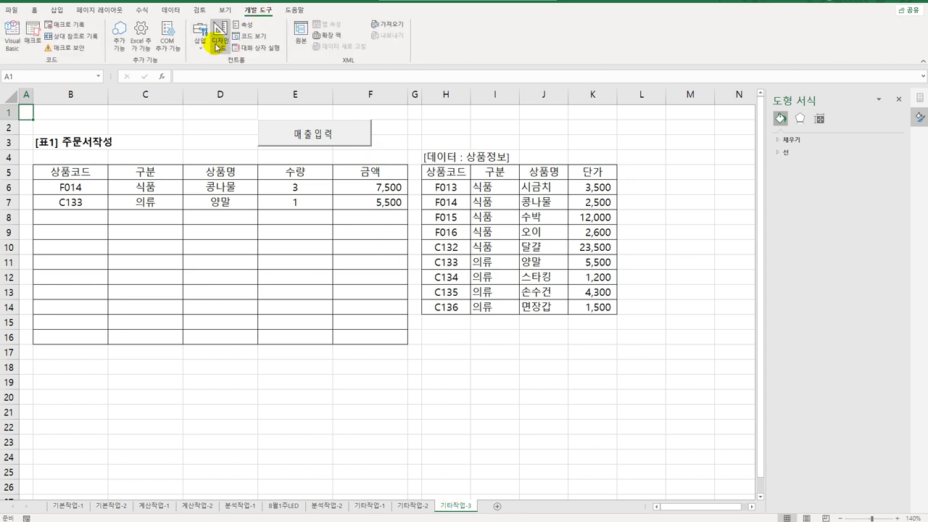
double_click(331, 136)
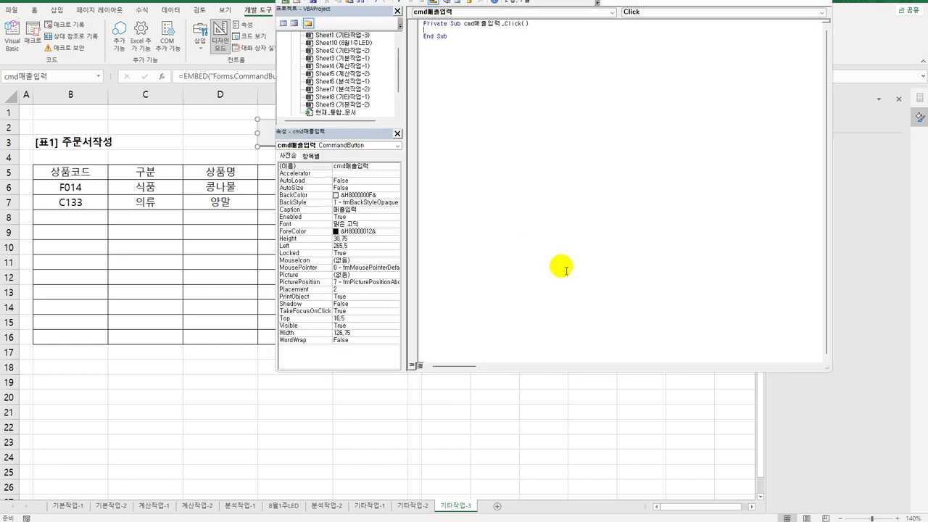
Step: Add the statement 매출입력.Show to the cmd매출입력_Click procedure
key("Tab")
type("매출입력")
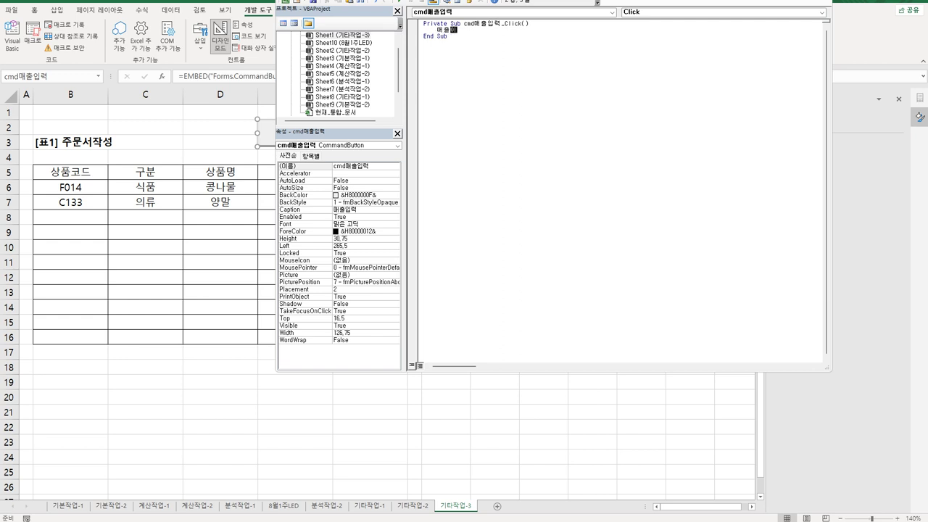
type(".Show")
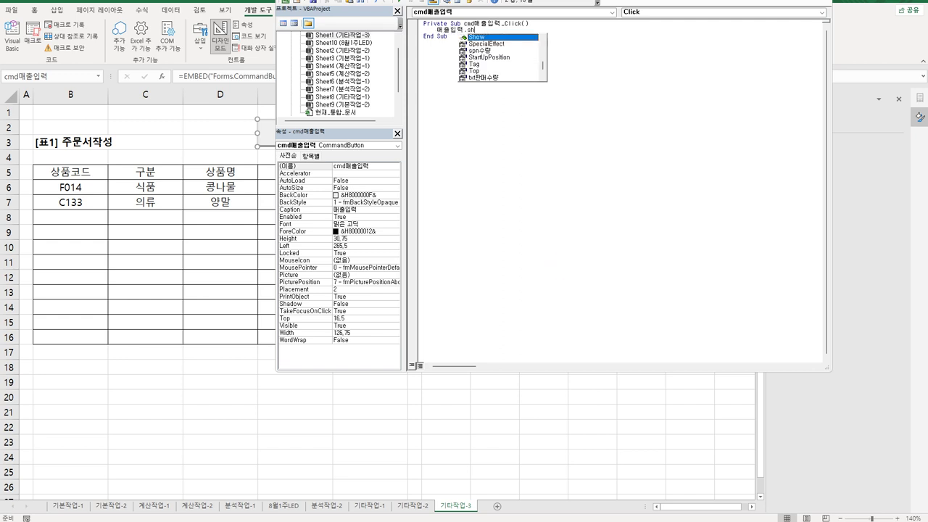
left_click(566, 270)
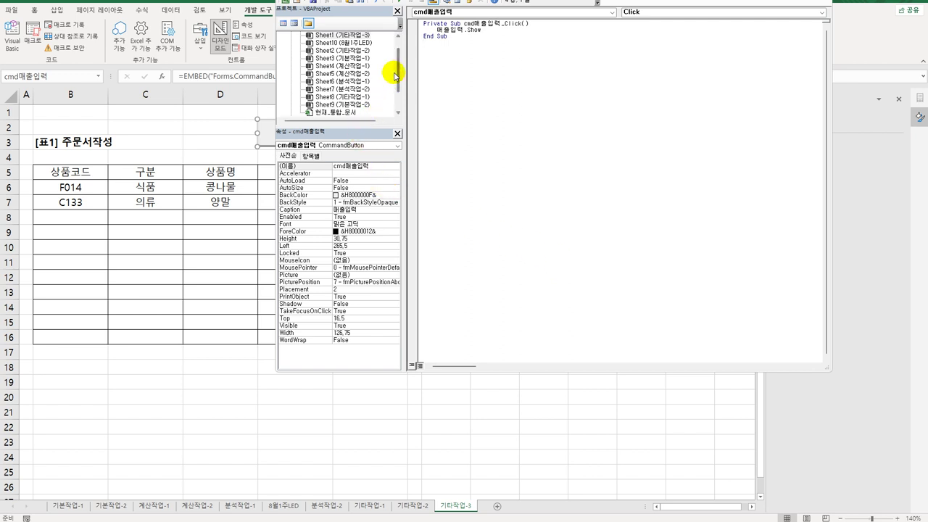
Step: Open the code of the 매출입력 form from the VBA project
left_click_drag(396, 75, 397, 94)
left_click(310, 90)
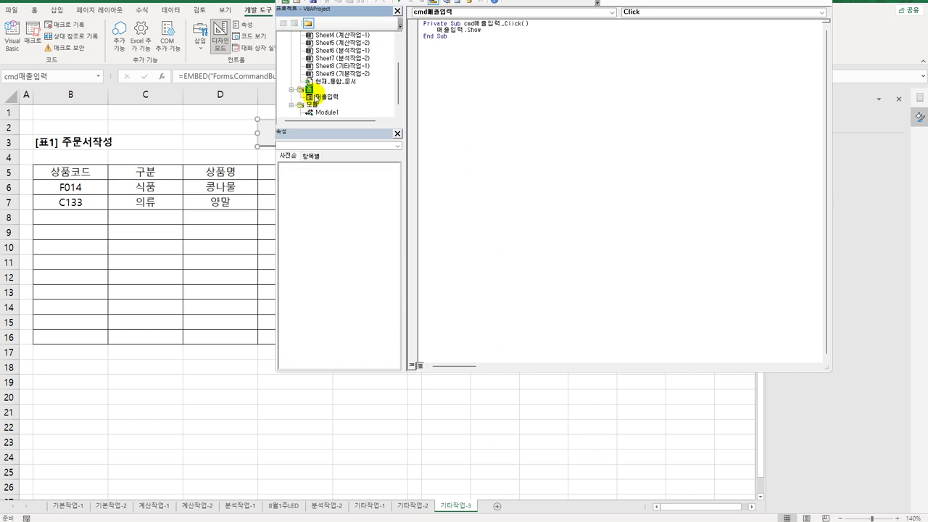
left_click(323, 96)
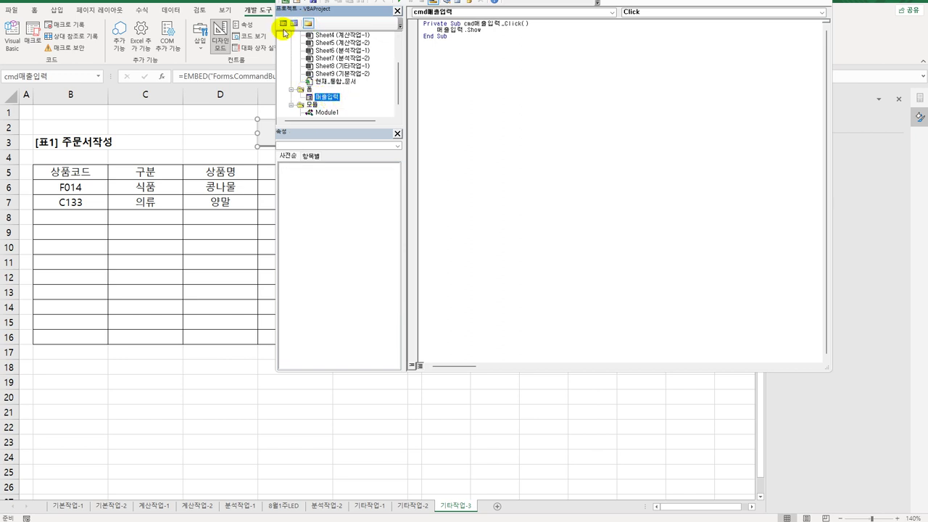
left_click(283, 23)
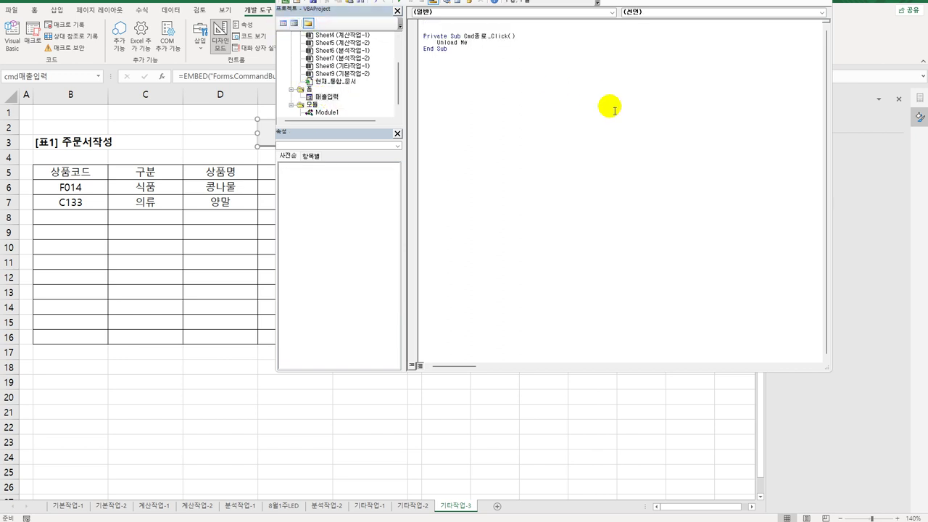
Step: Create the Initialize event procedure for the UserForm in the 매출입력 form code
left_click(549, 12)
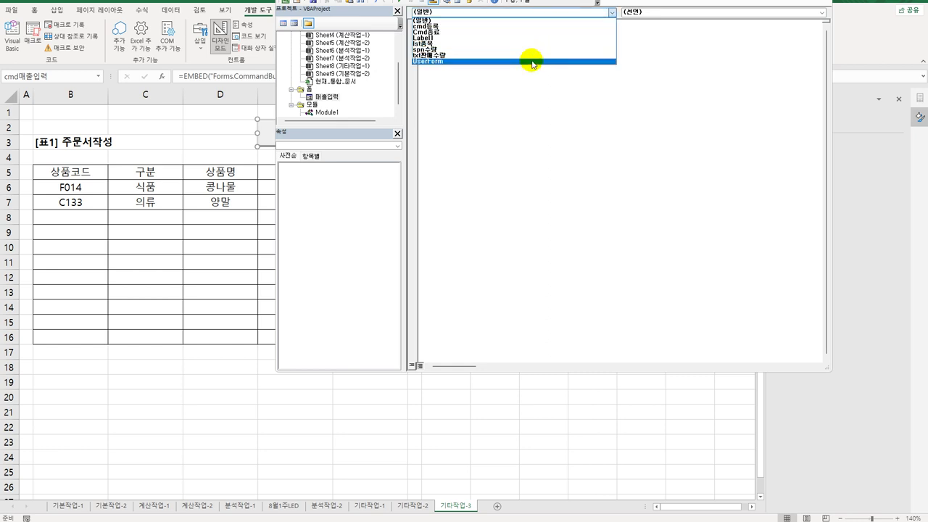
left_click(531, 63)
left_click(642, 13)
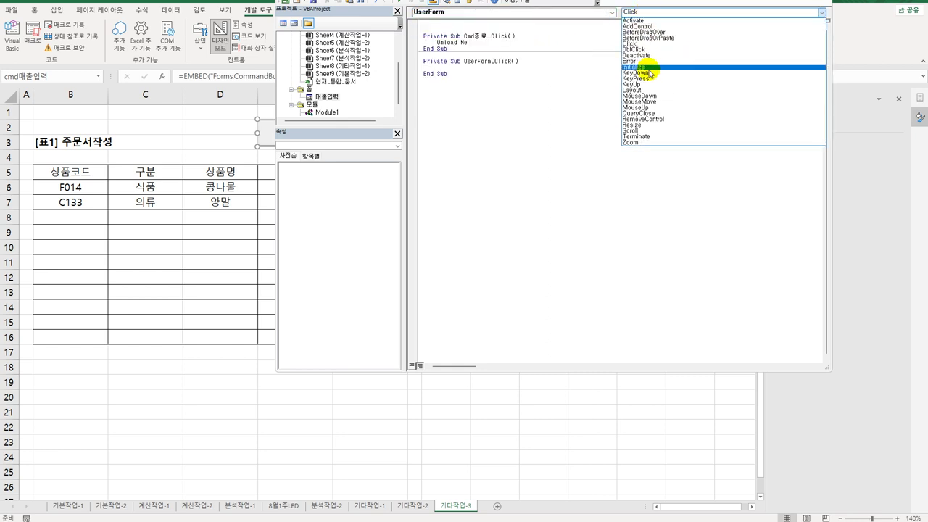
left_click(633, 66)
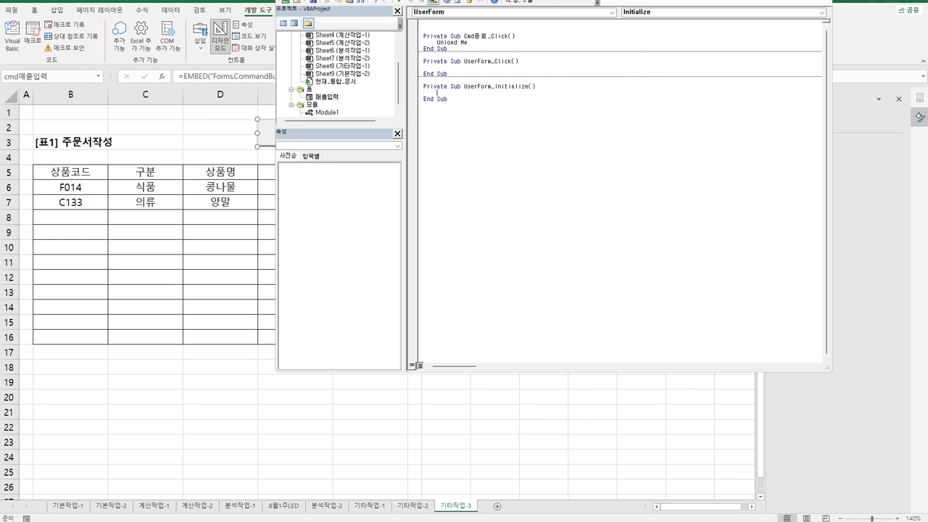
Step: Add the statement lst품목.RowSource = "H5:K14" to the UserForm_Initialize procedure
key("Tab")
type("ㄴ")
key("BackSpace")
type("lst품목.RowSource = \"H5:K14\"")
key("Return")
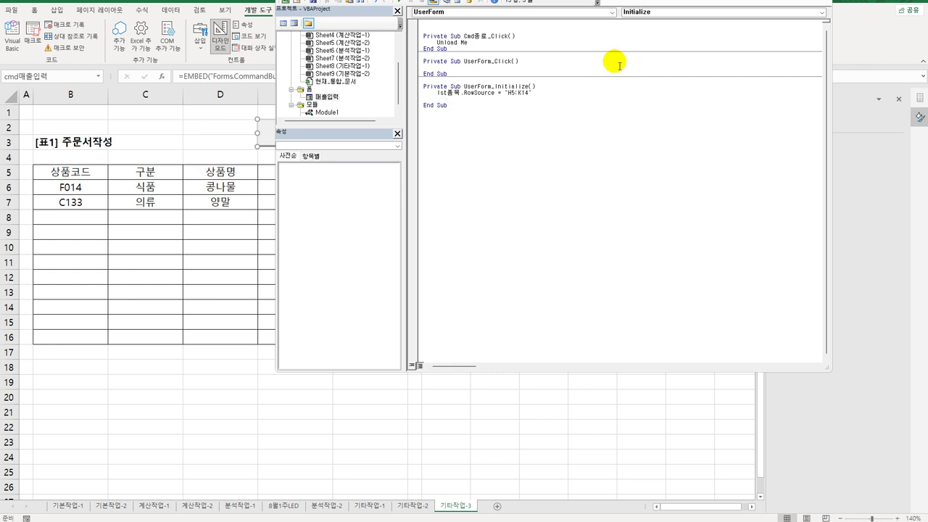
Step: Examine the lst품목 list box's column properties on the form and the product table H5:K14 on the 기타작업-3 sheet
double_click(319, 96)
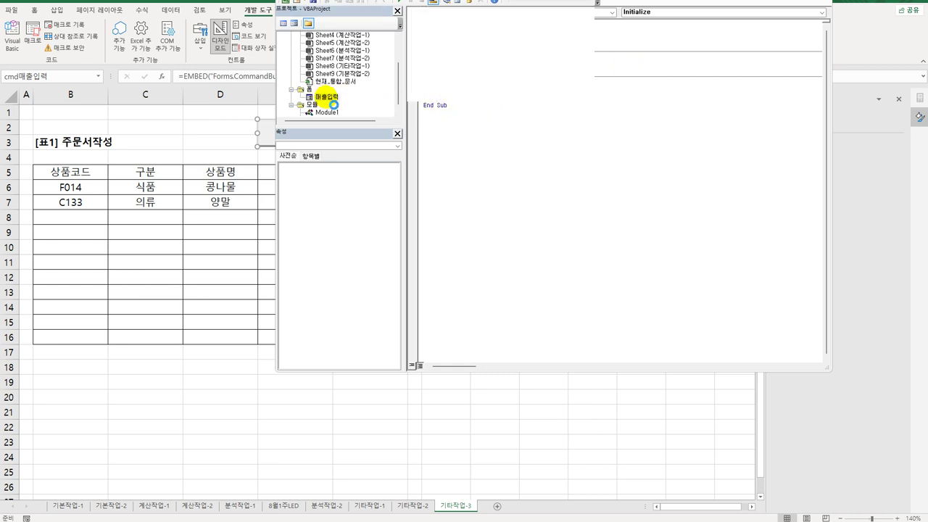
left_click(474, 79)
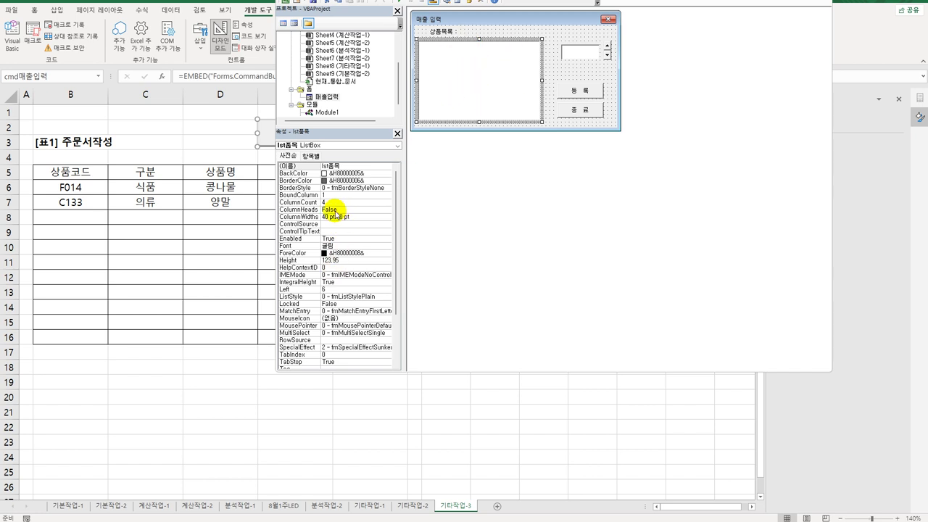
left_click(328, 203)
left_click(198, 145)
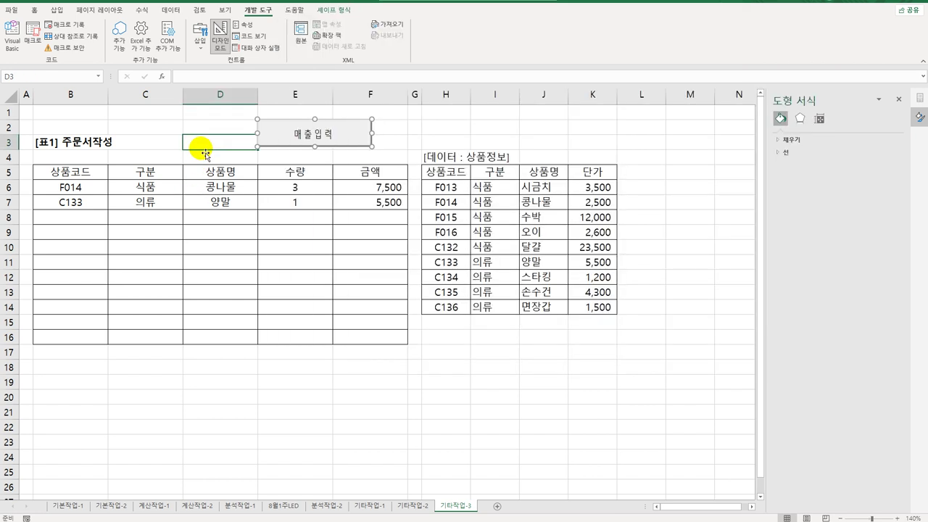
left_click(459, 187)
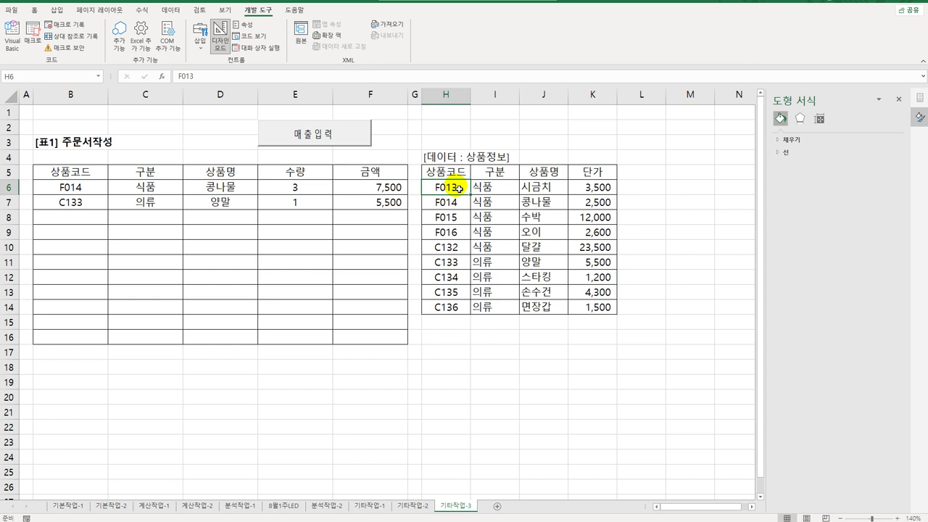
left_click_drag(445, 171, 593, 305)
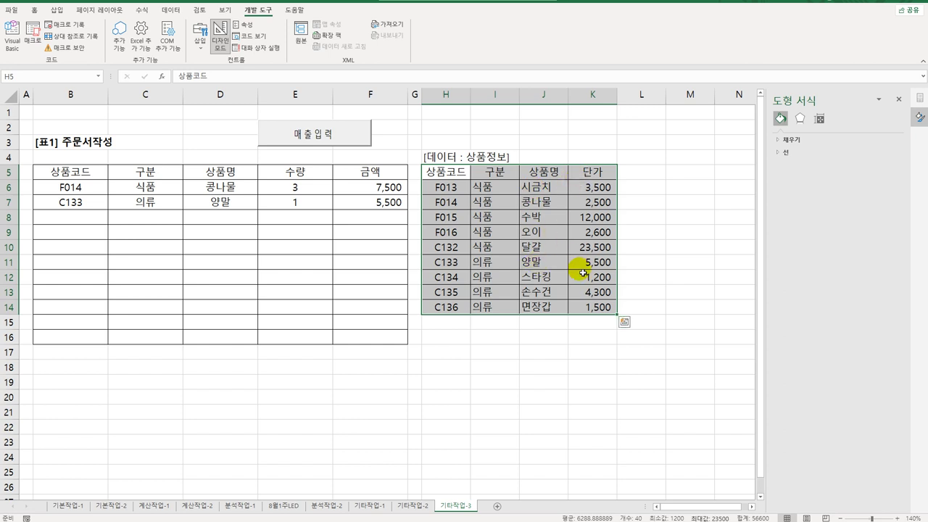
key("alt+F11")
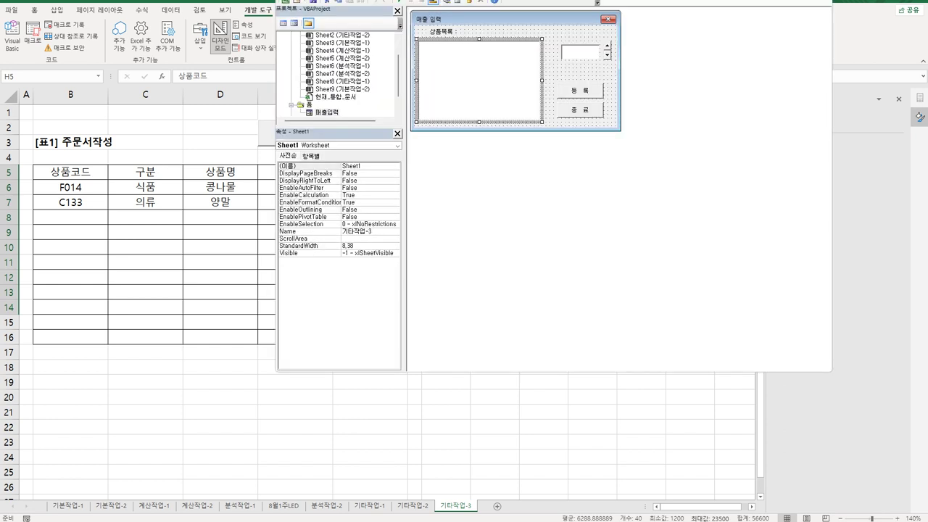
Step: Return to the form code and add lst품목.ColumnCount = 4 below the RowSource line in UserForm_Initialize
left_click(462, 106)
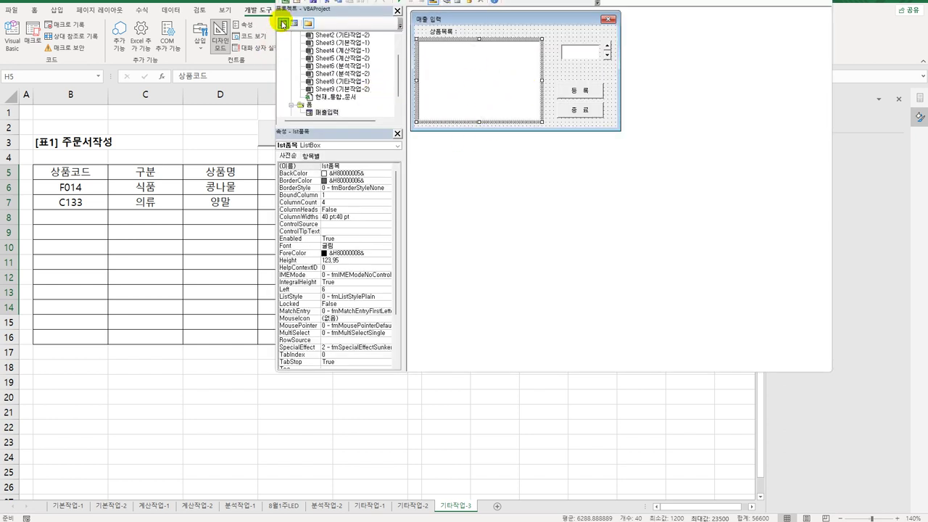
left_click(282, 25)
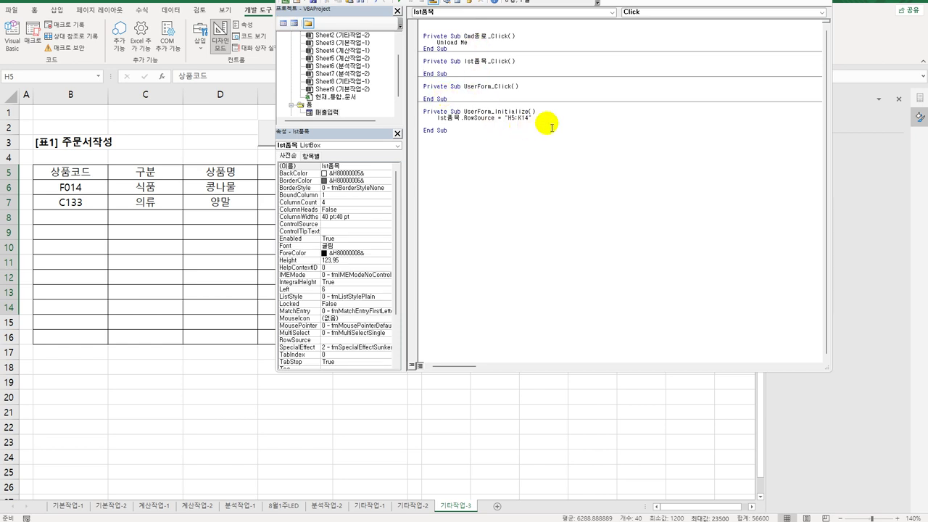
left_click(482, 126)
type("lst품목.")
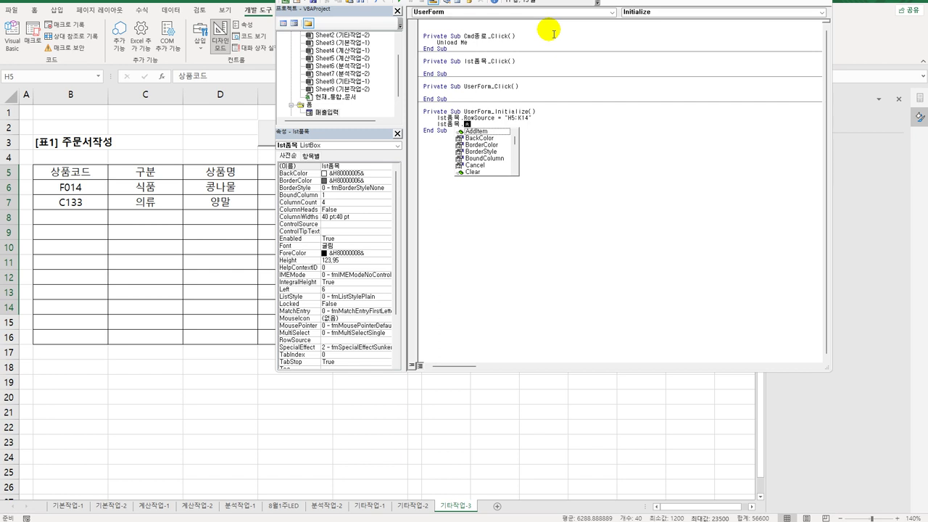
type("co")
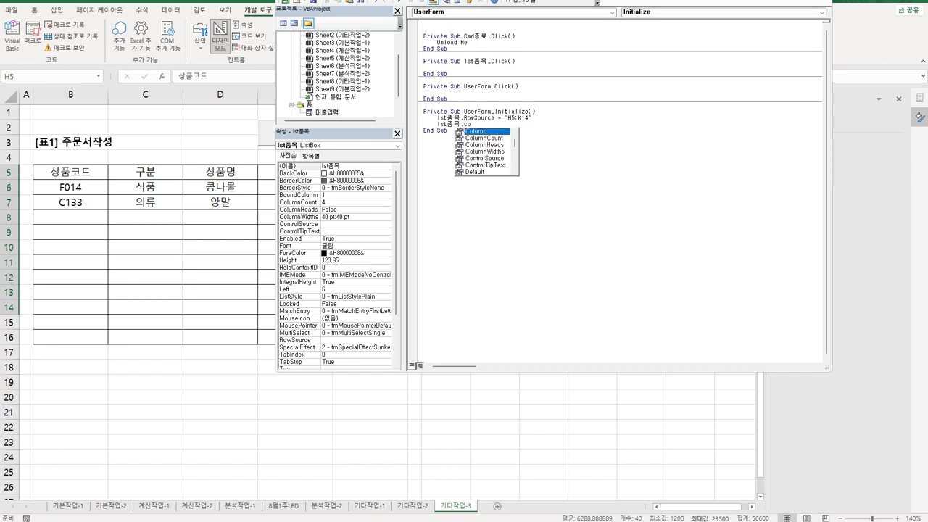
key("Down")
type("=")
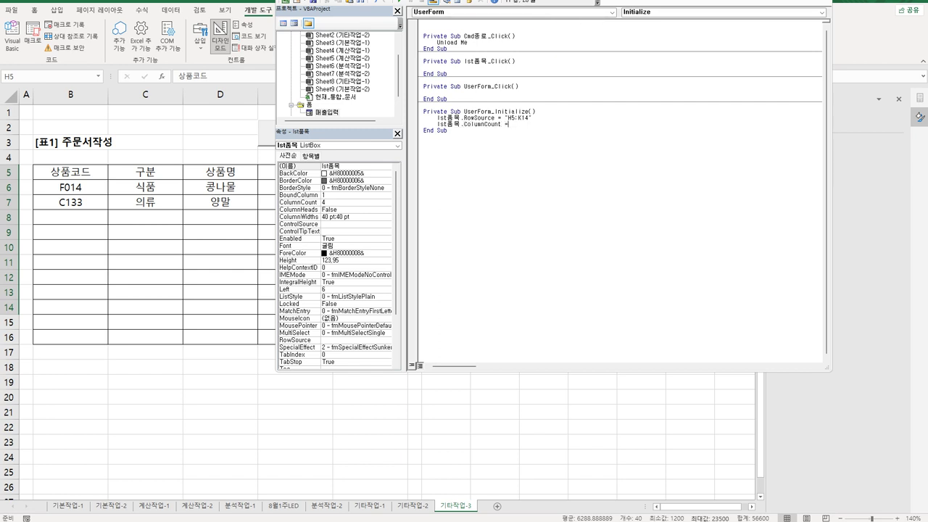
type("4")
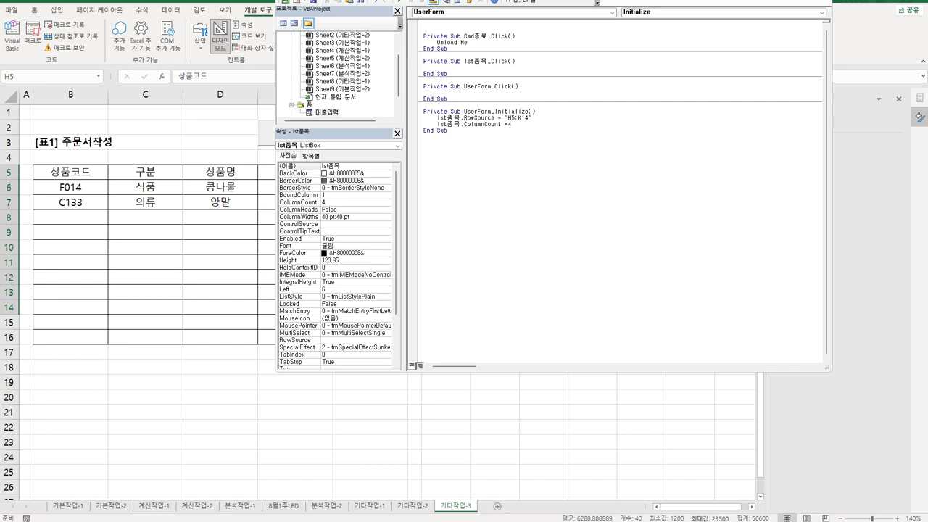
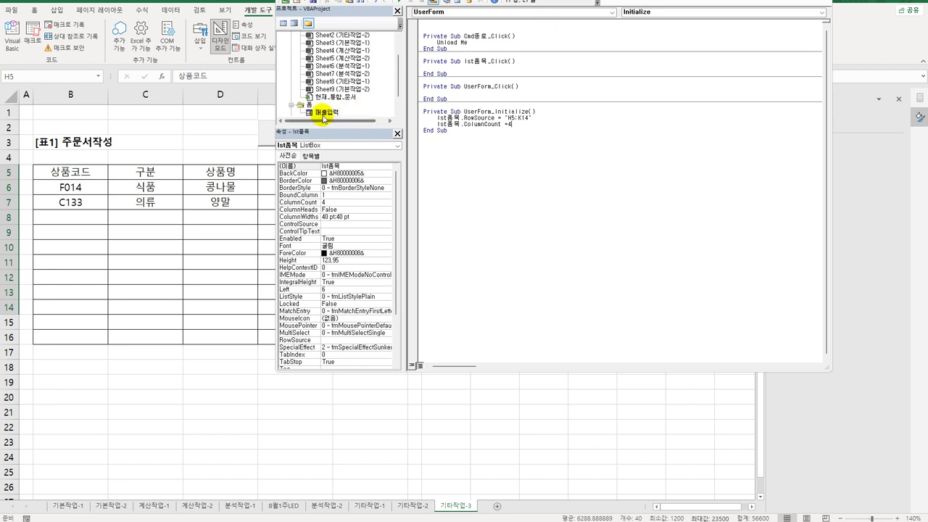
Step: Check the quantity text box on the 매출입력 form and open the Change procedure of the spn수량 spin button
double_click(323, 112)
left_click(596, 58)
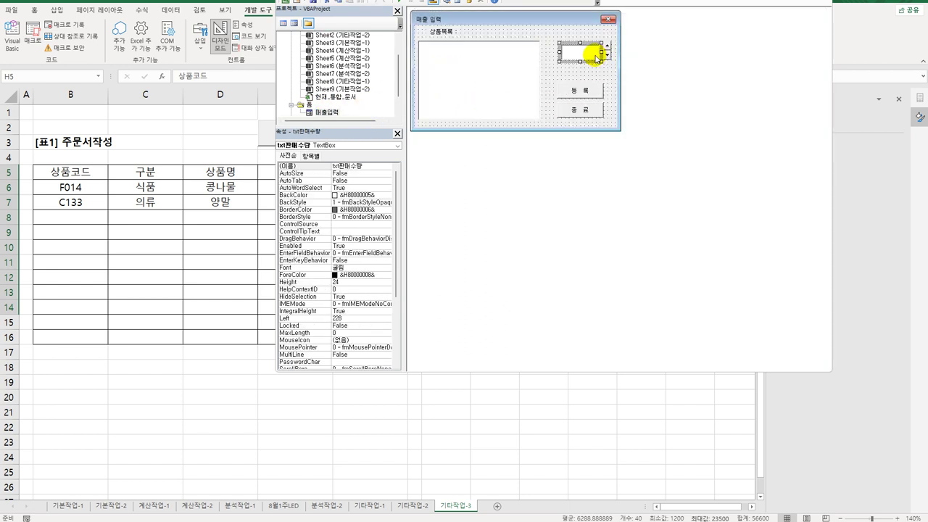
left_click(606, 55)
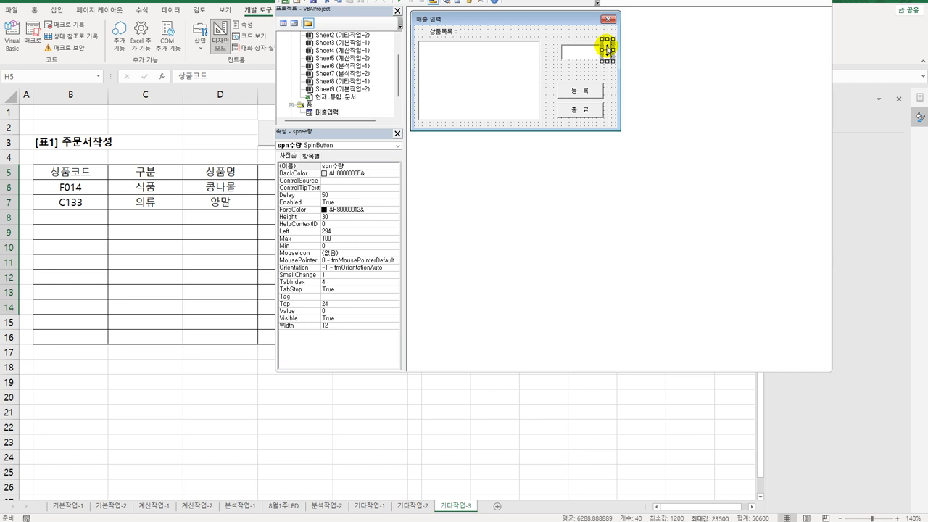
double_click(607, 49)
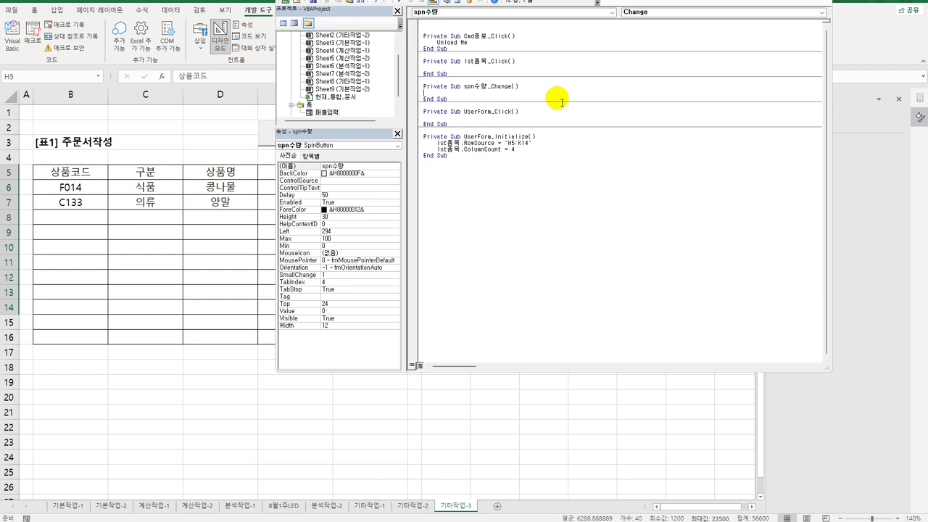
Step: Add the statement txt판매수량 = spn수량.Value to the spn수량_Change procedure
key("Tab")
type("txt판매수량 =")
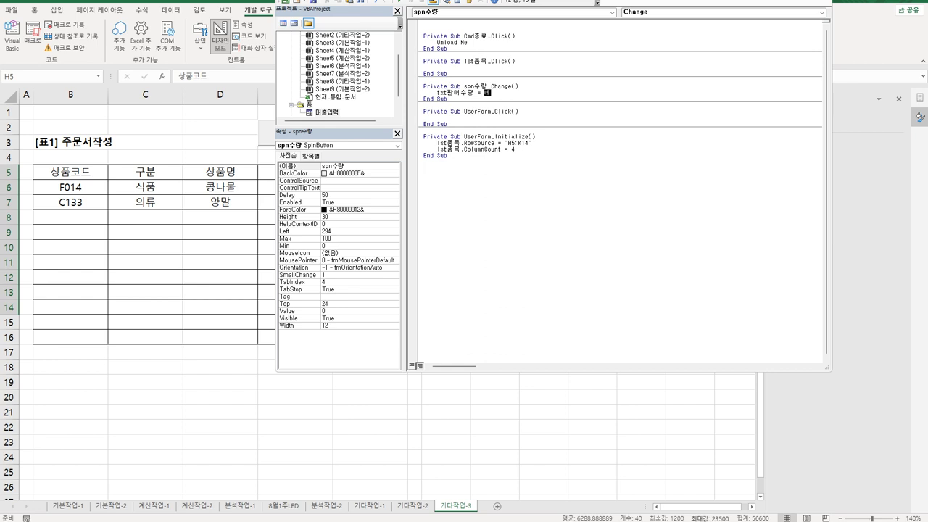
type(" spn수량.ㅍ")
key("BackSpace")
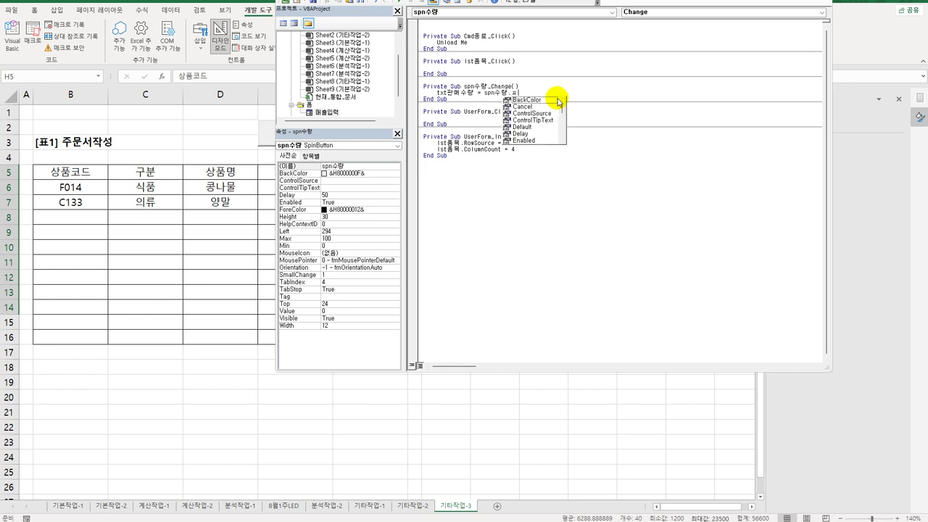
type("Value")
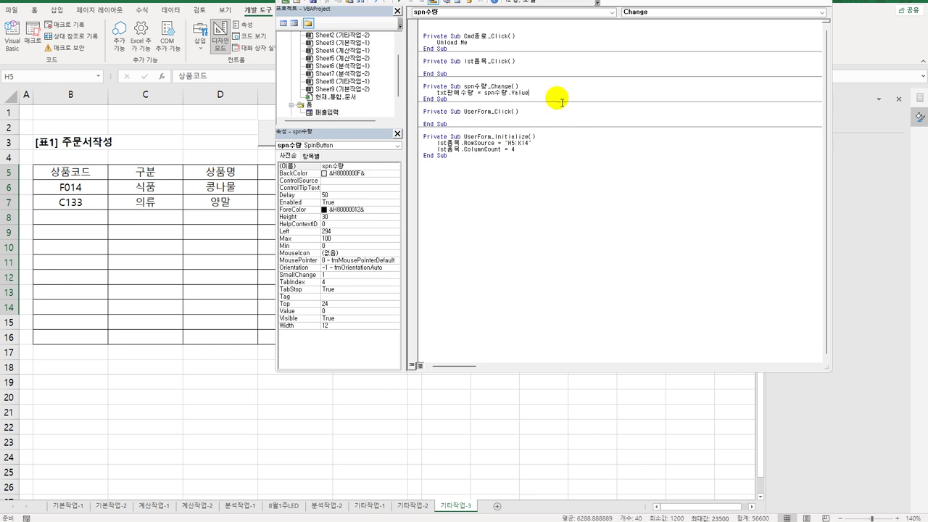
Step: Open the click procedure of the form's 등록 button and enter i = Range("B5").CurrentRegion.Rows.Count + as its first line
double_click(335, 116)
double_click(585, 91)
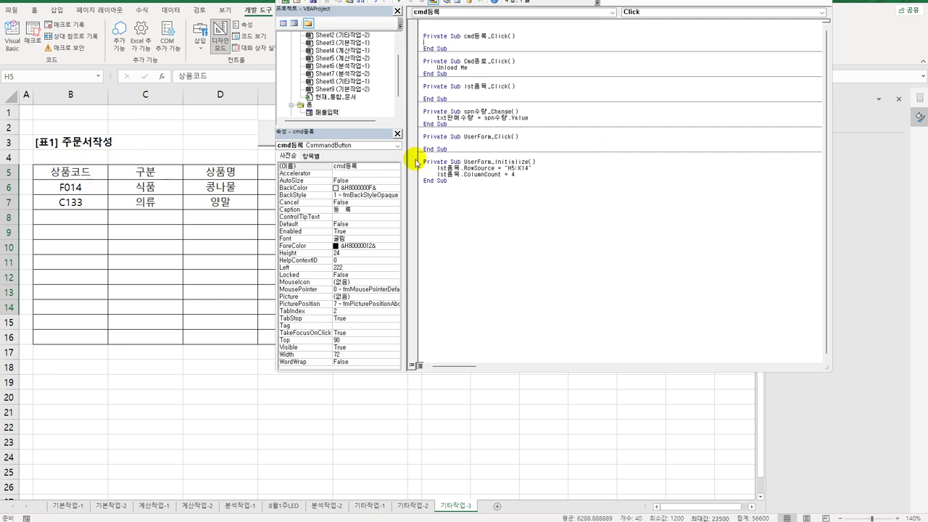
key("Return")
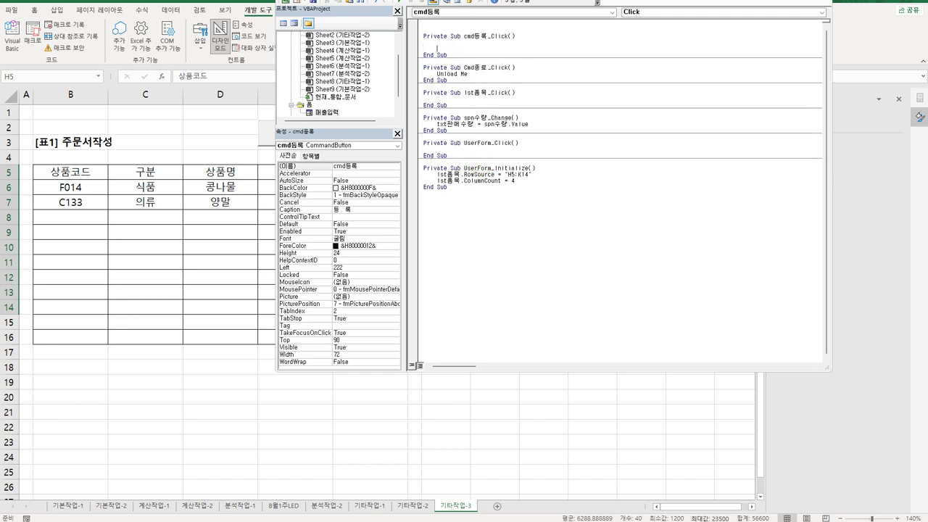
type("i = range(\"B5\").cu")
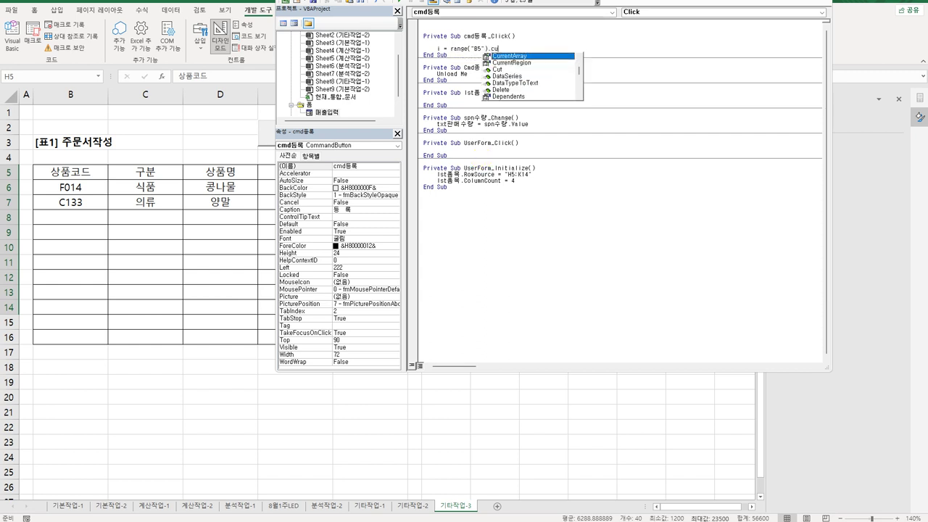
key("Down")
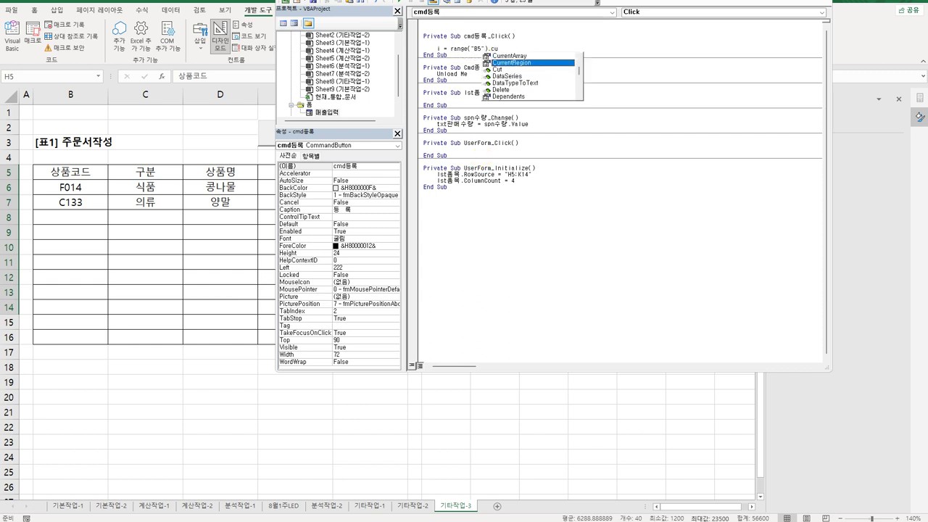
key("Tab")
type(".rows.Count ")
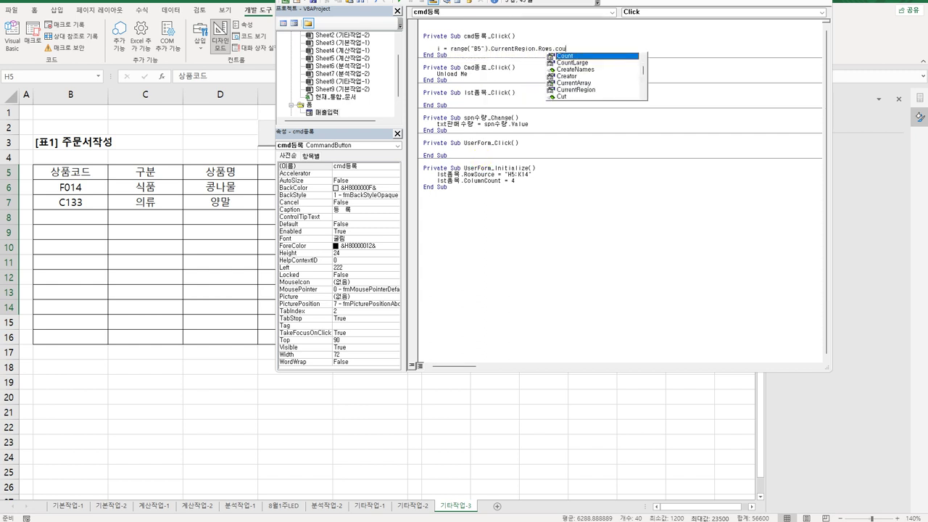
type("+")
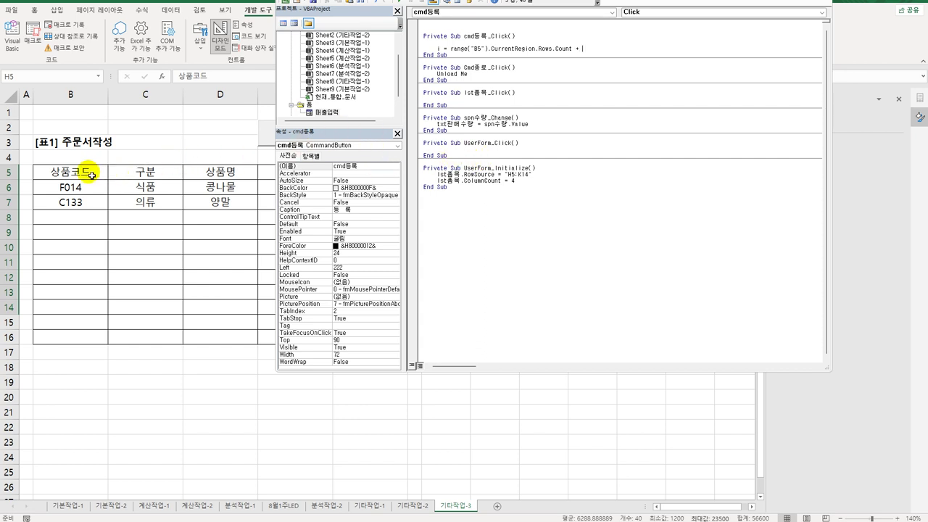
Step: Check the order table range B5:F7 on the sheet and complete the row-counting statement with the offset 5
left_click(214, 148)
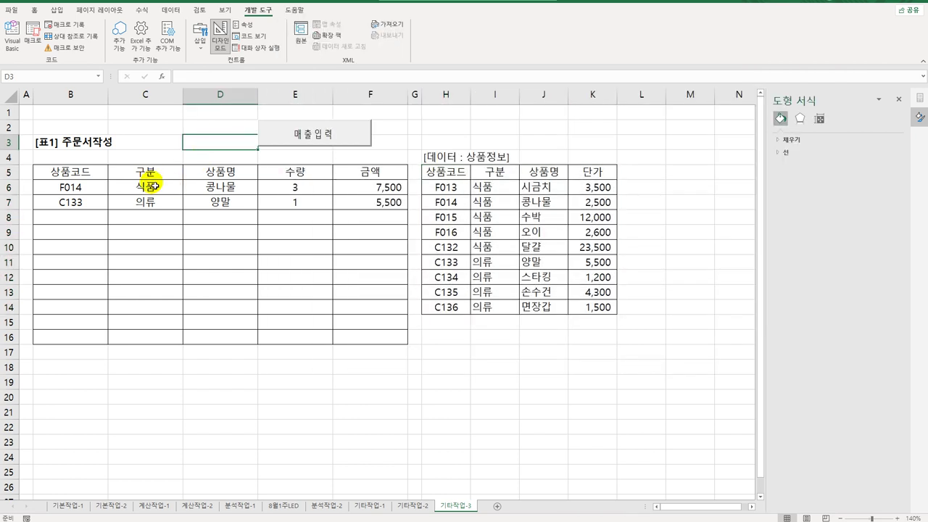
left_click_drag(102, 171, 359, 209)
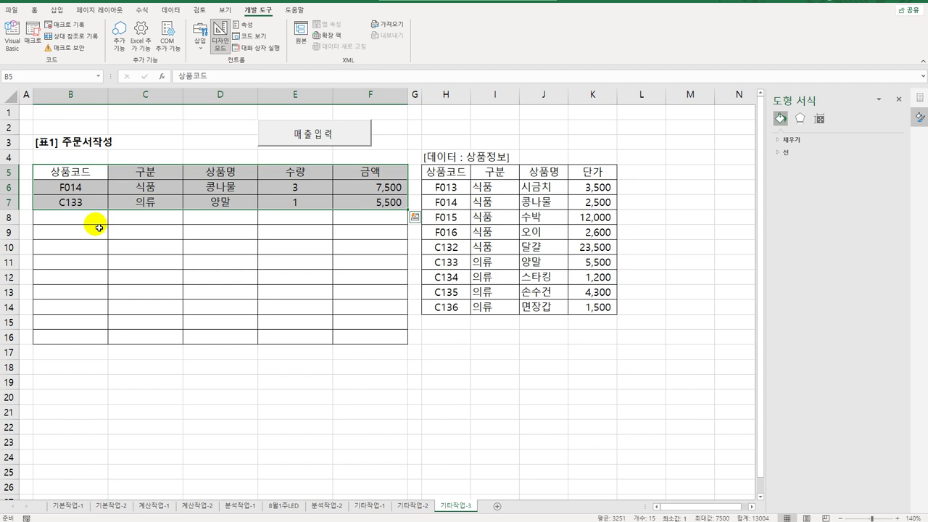
key("alt+F11")
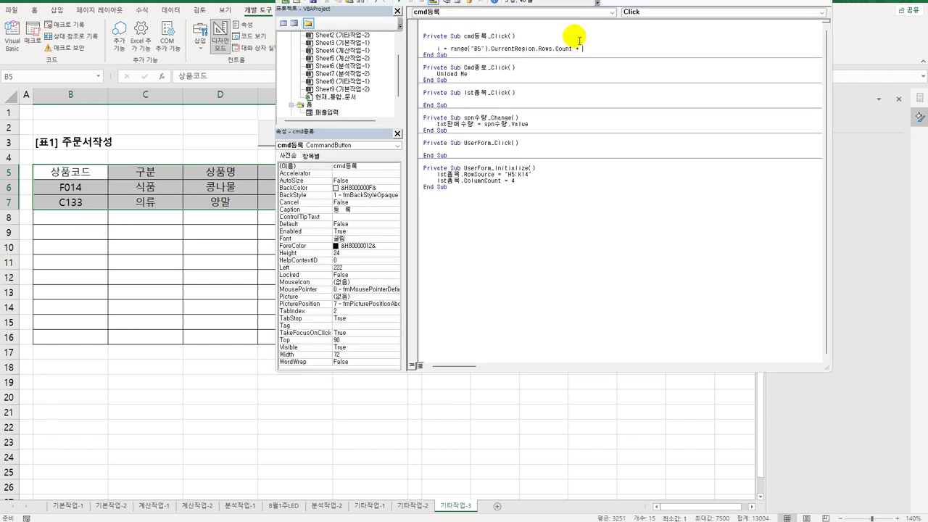
type("5")
key("Return")
key("Return")
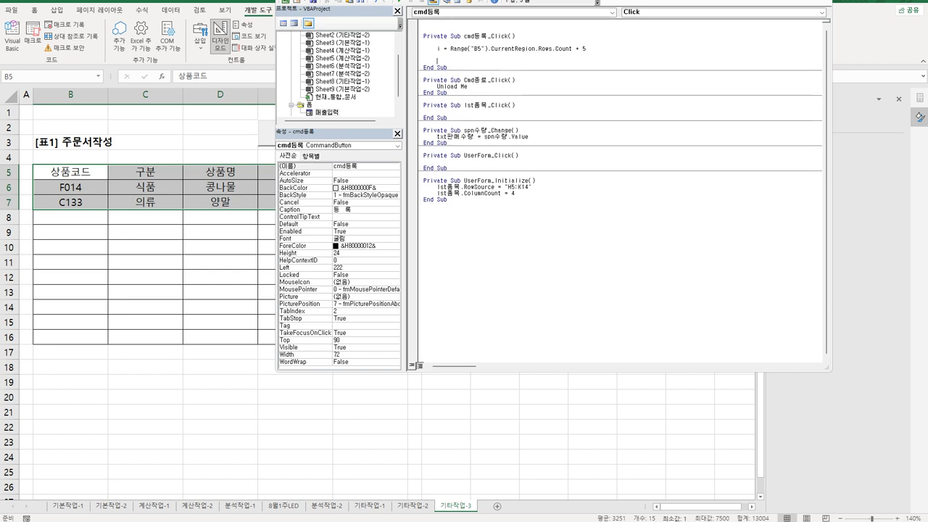
Step: Begin a new statement in the cmd등록_Click procedure with cells(i,2) =
type("cells(i,")
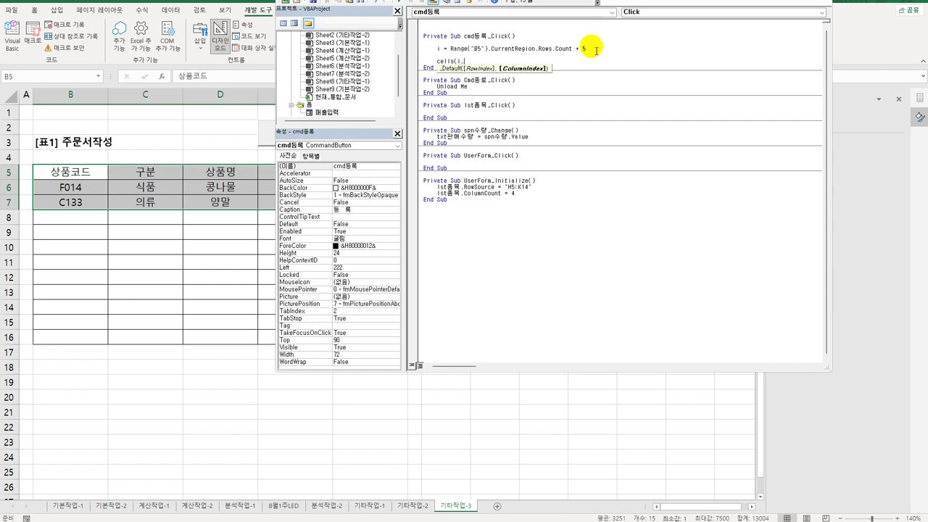
type("2) =")
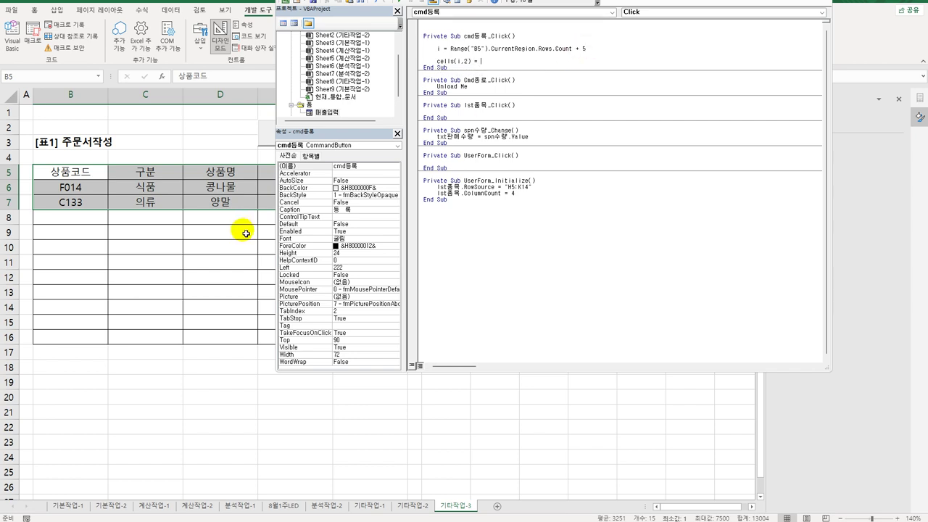
Step: Turn off design mode, open the 매출입력 form from the sheet, select the F014 product row in its list, and close the form
left_click(220, 277)
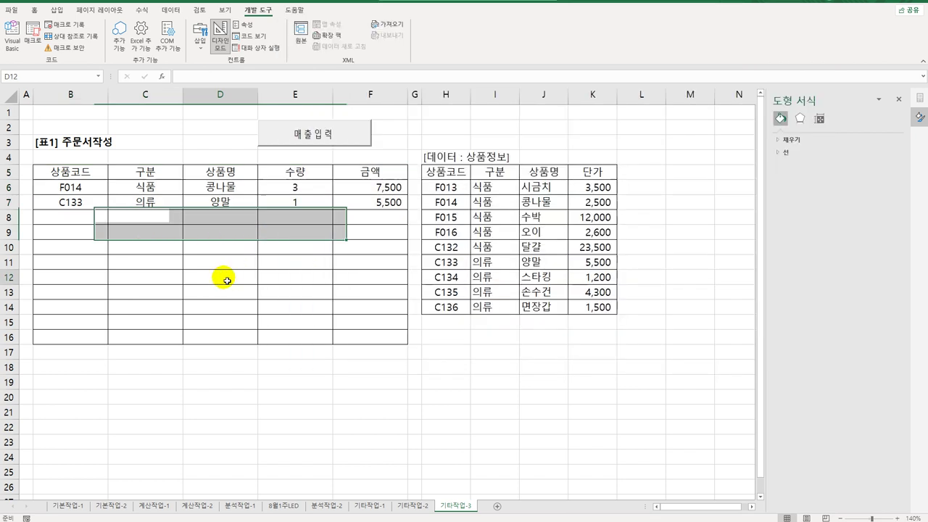
left_click(218, 37)
left_click(331, 141)
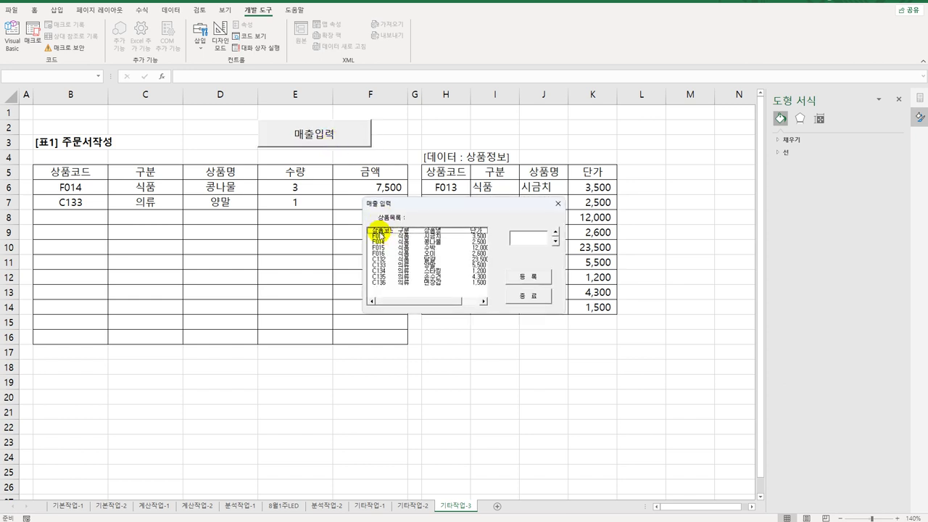
left_click(382, 241)
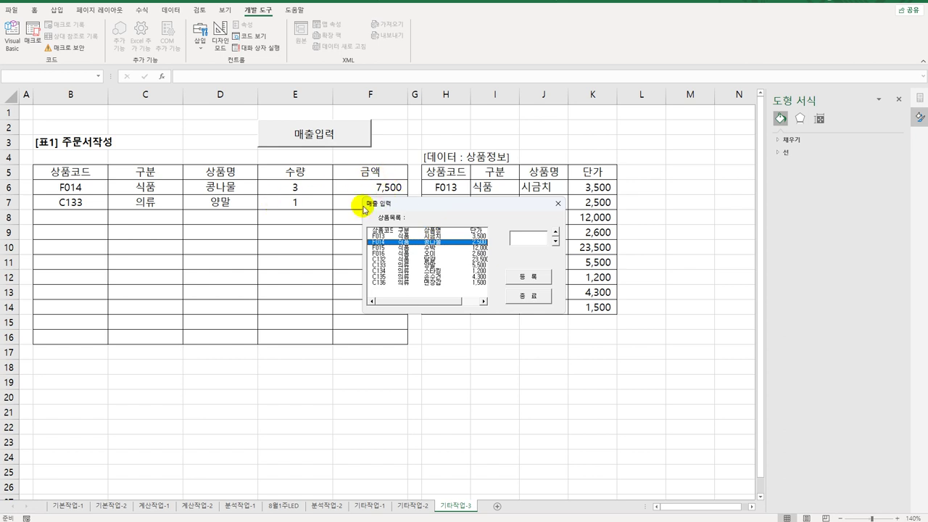
left_click(557, 204)
Step: Reopen the form's 등록 click procedure in the code editor and continue the cells(i,2) assignment with lst품목.List(
left_click(12, 33)
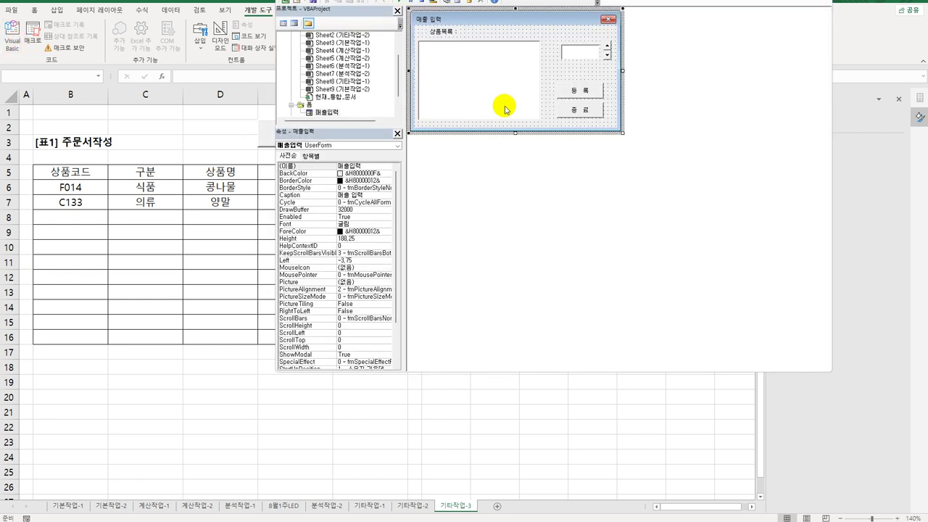
left_click(588, 91)
double_click(589, 92)
left_click(495, 62)
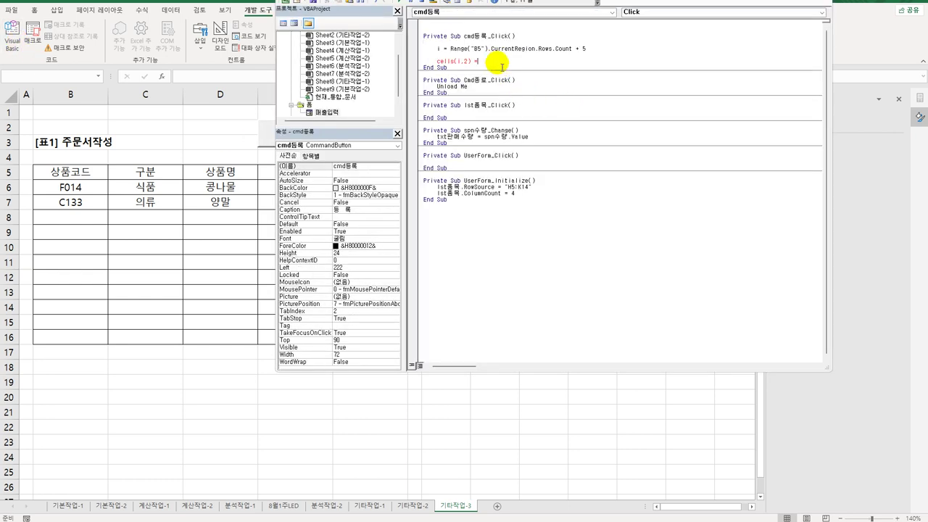
type("lst품목.list")
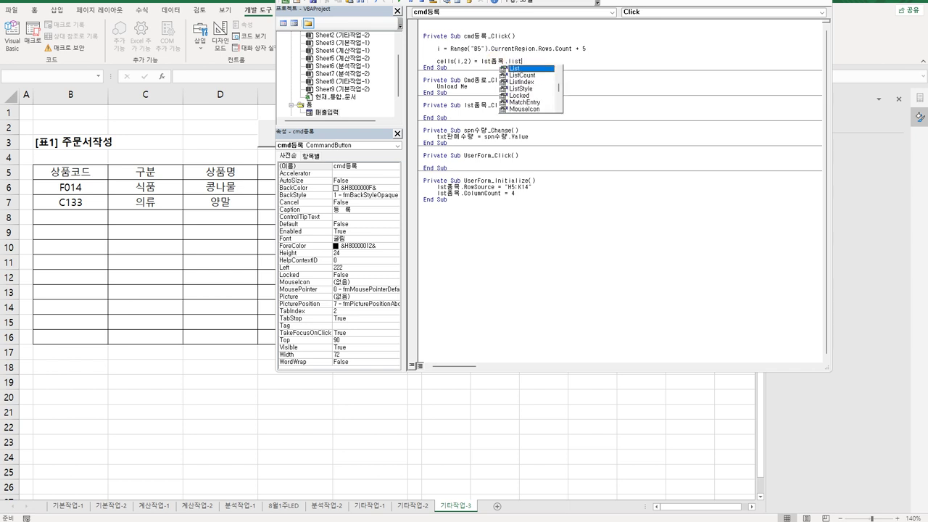
key("Tab")
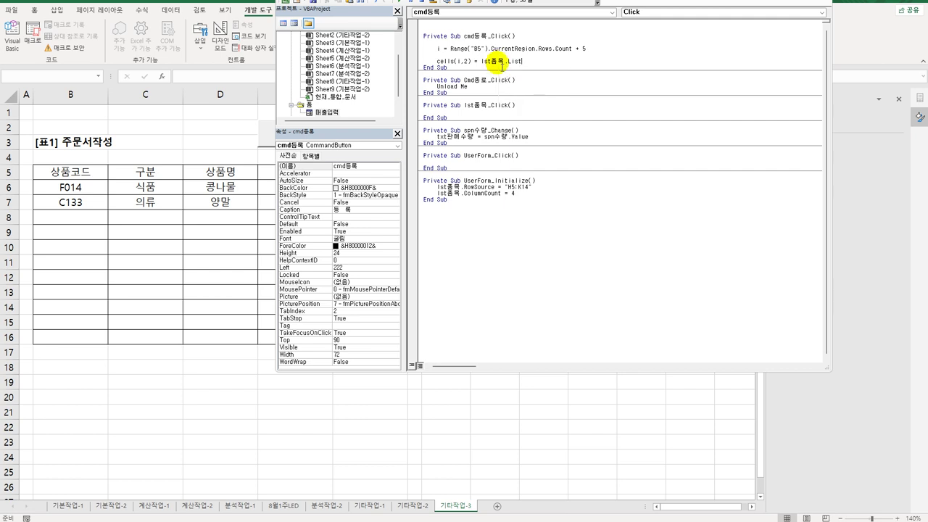
type("(")
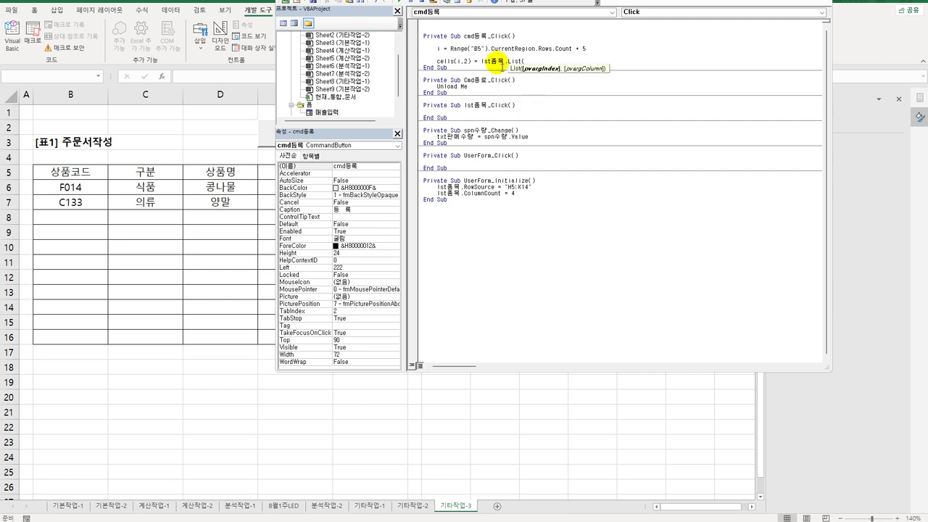
Step: Complete the List arguments with lst품목.ListIndex as the row and 0 as the column
type("lst품목.")
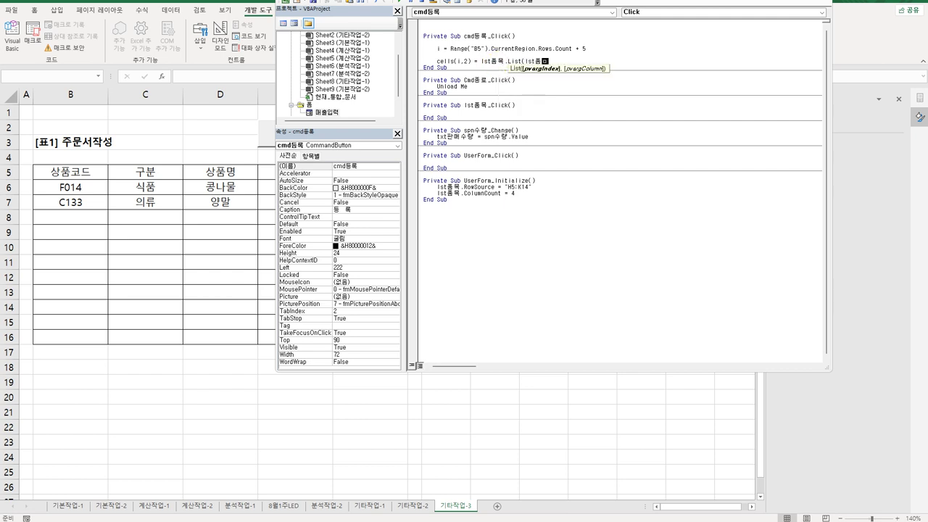
type("lis")
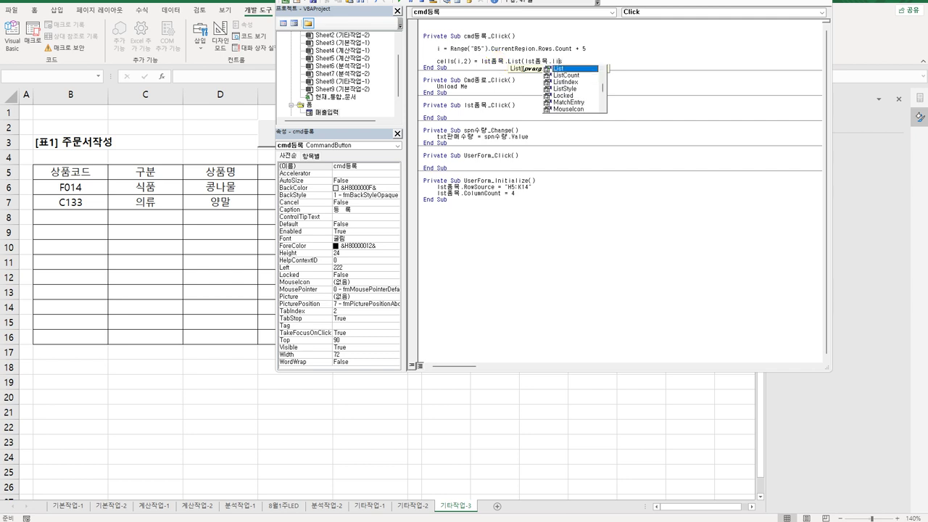
type("tin")
key("Tab")
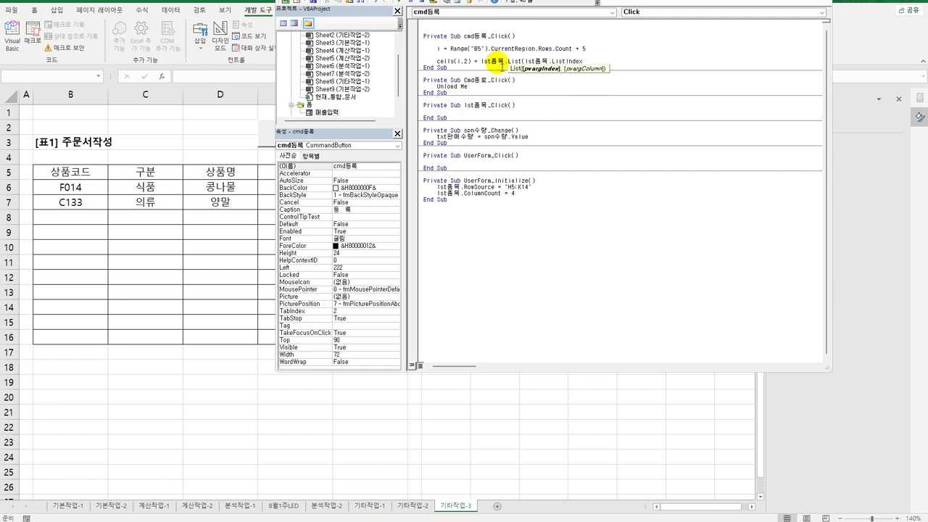
type(", ")
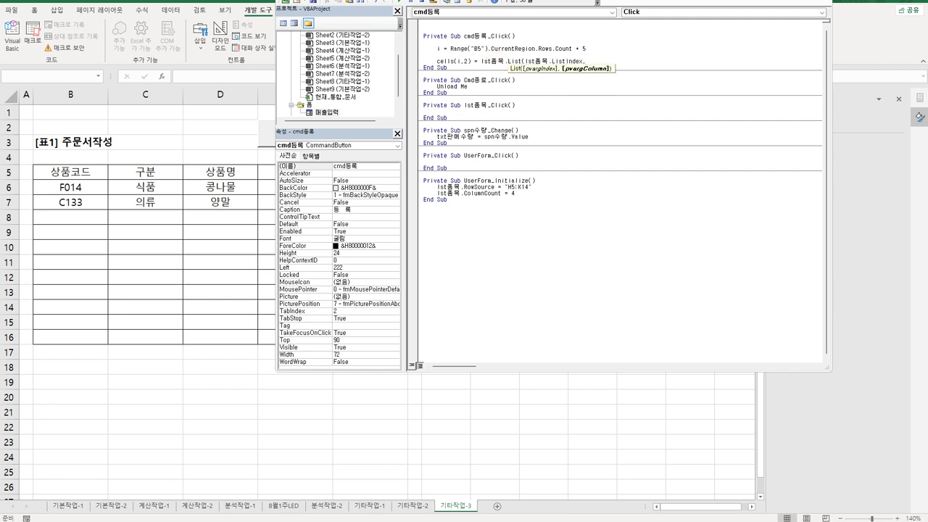
type("0)")
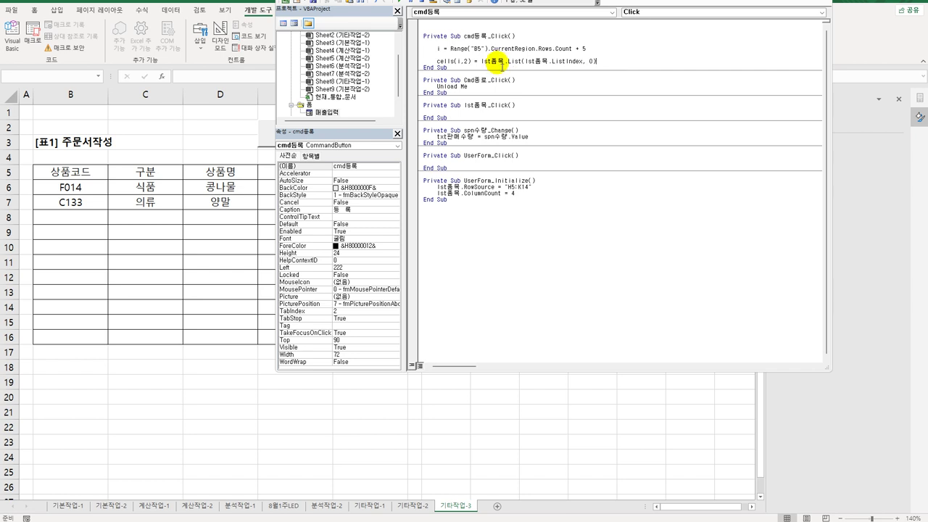
key("Return")
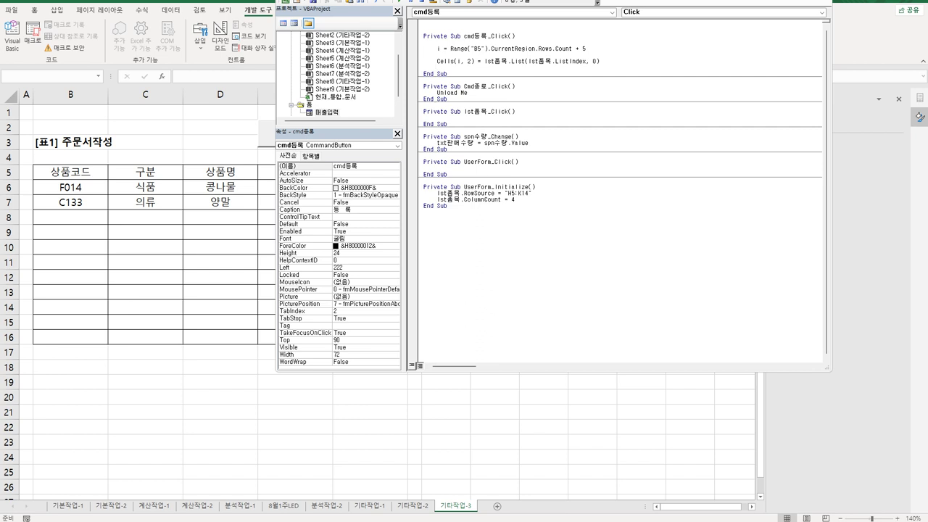
Step: Duplicate the Cells(i, 2) statement on the line below and edit it to Cells(i, 3) with list column 1
key("shift+End")
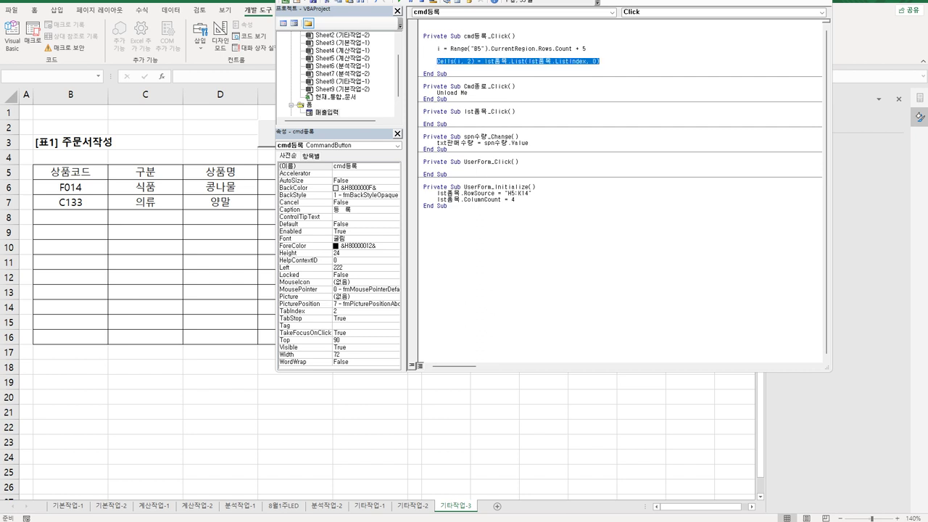
key("ctrl+c")
key("Down")
key("ctrl+v")
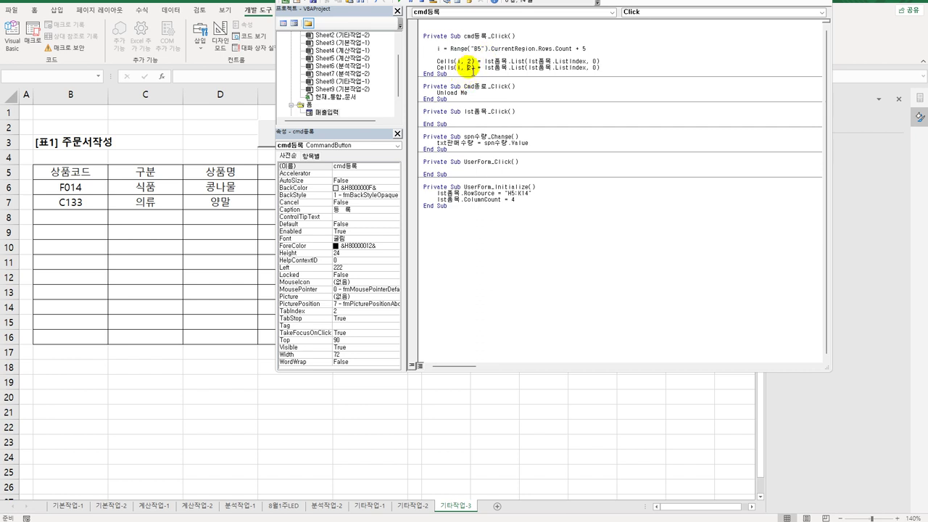
double_click(470, 68)
type("3")
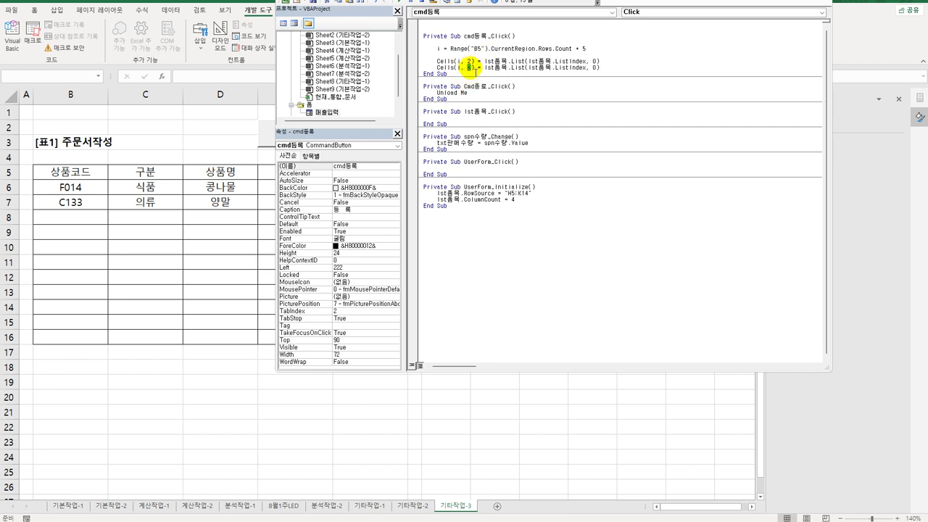
double_click(596, 67)
type("1")
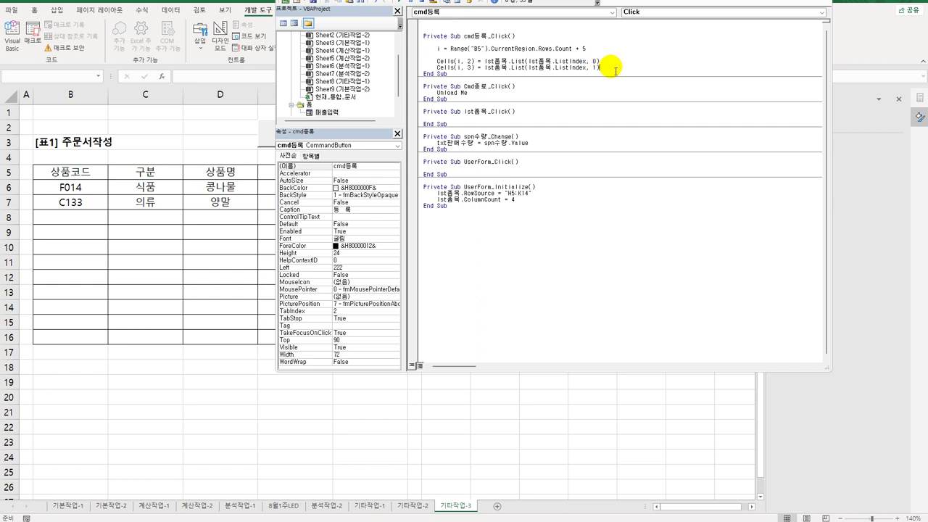
Step: Add another copy of the assignment on a new line and edit it to Cells(i, 4) with list column 2
key("Return")
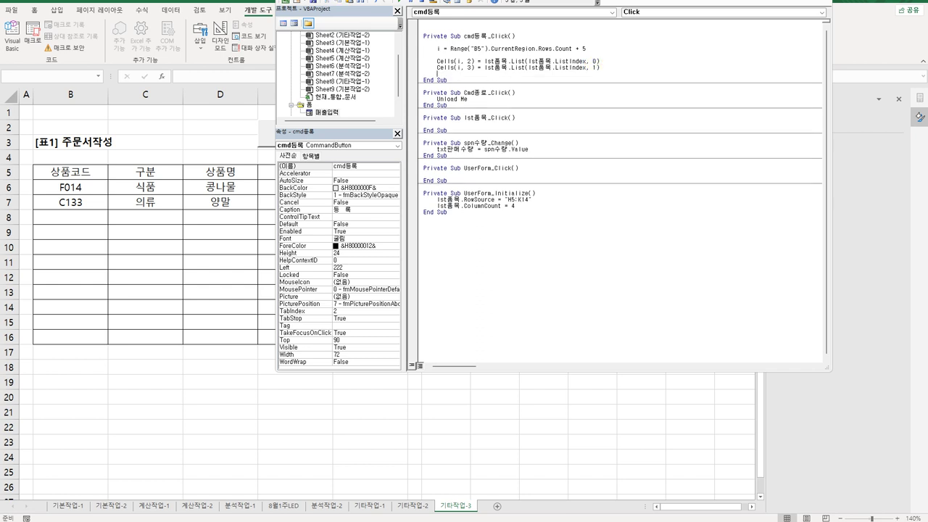
key("ctrl+v")
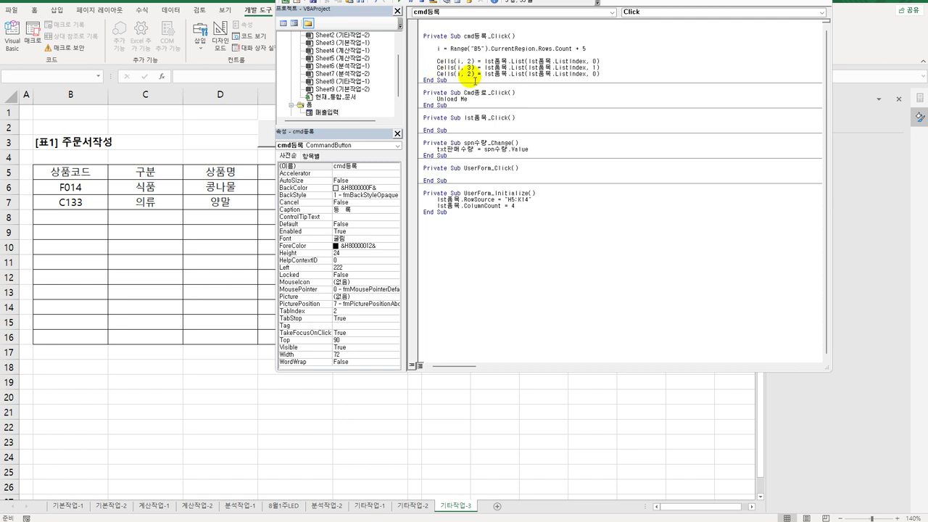
double_click(470, 74)
type("4")
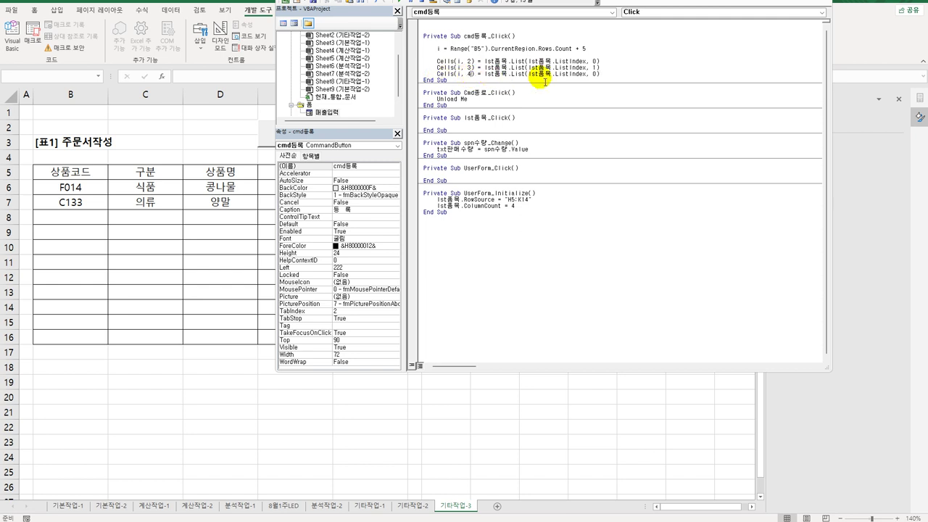
double_click(595, 74)
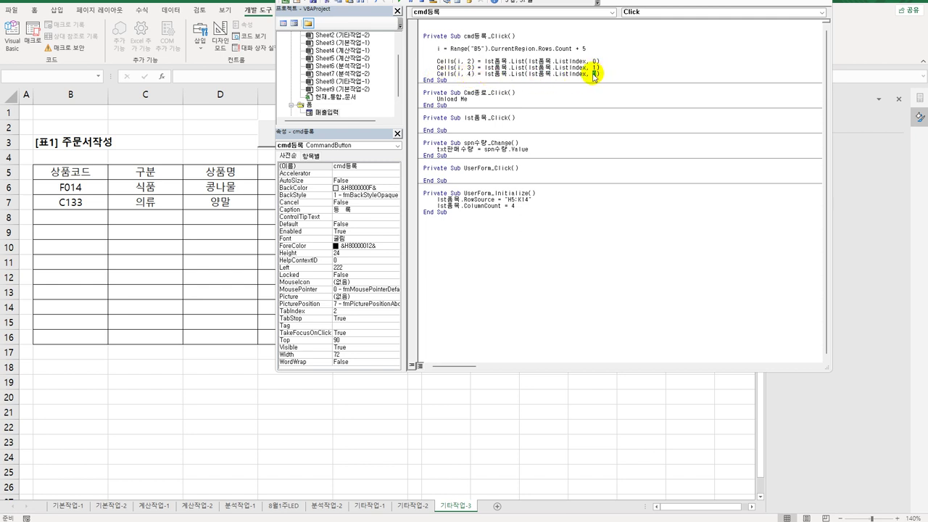
type("2")
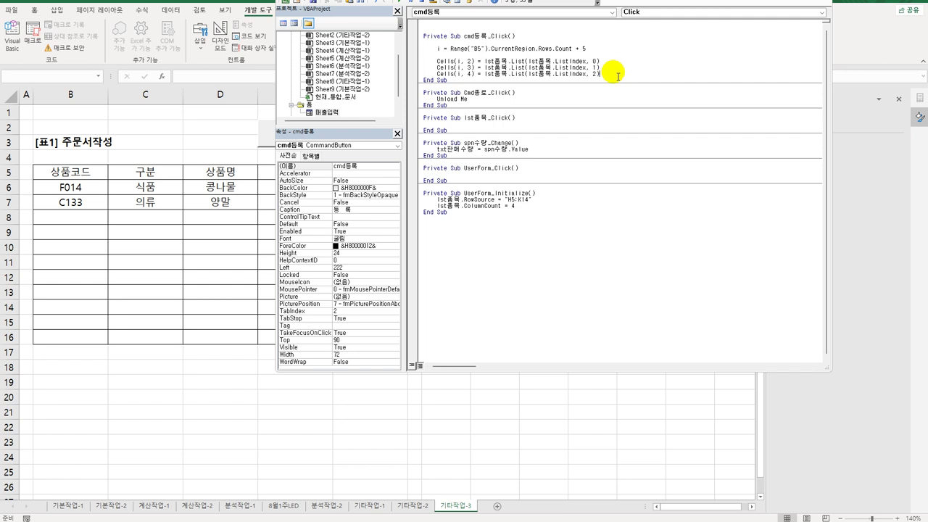
Step: Add a fourth copy of the assignment on a new line and change its target to Cells(i, 5)
key("Return")
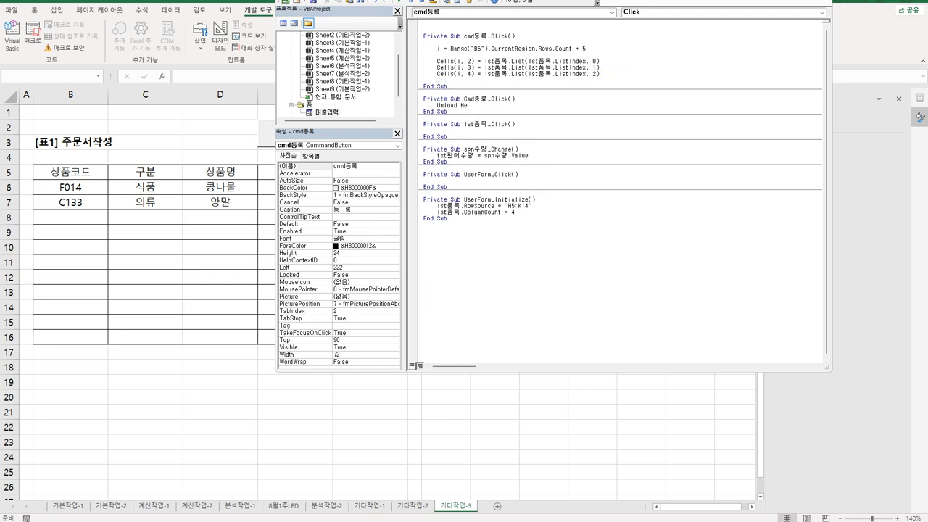
key("ctrl+v")
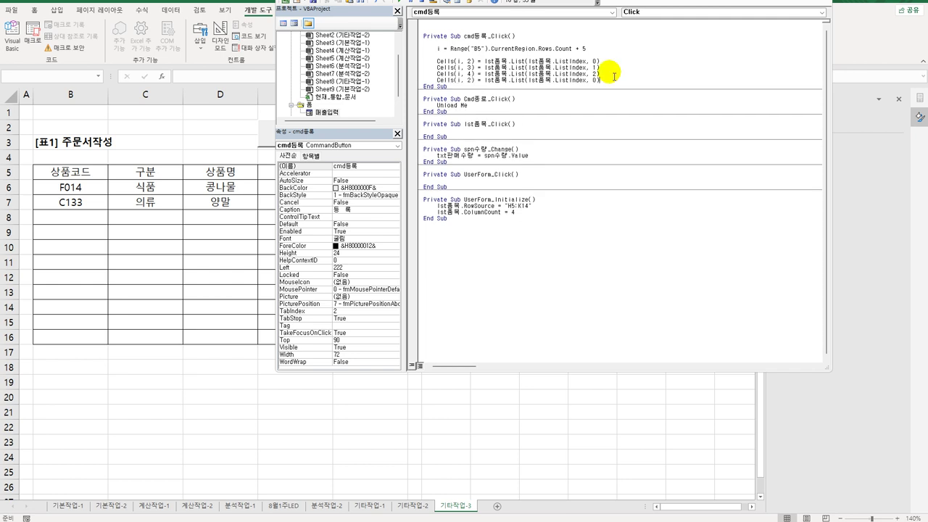
double_click(470, 79)
type("5")
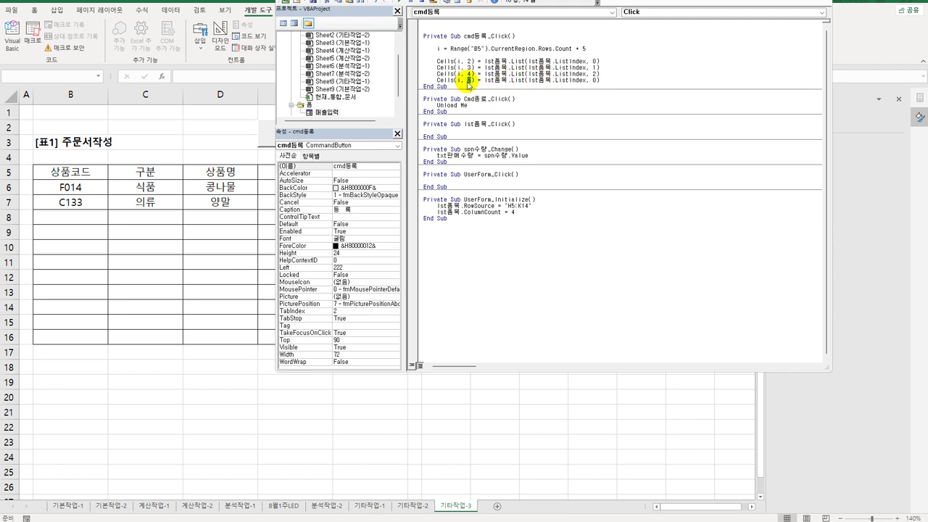
Step: Copy the quantity text box's name from the form and replace the value assigned to Cells(i, 5) with txt판매수량.Value
double_click(328, 112)
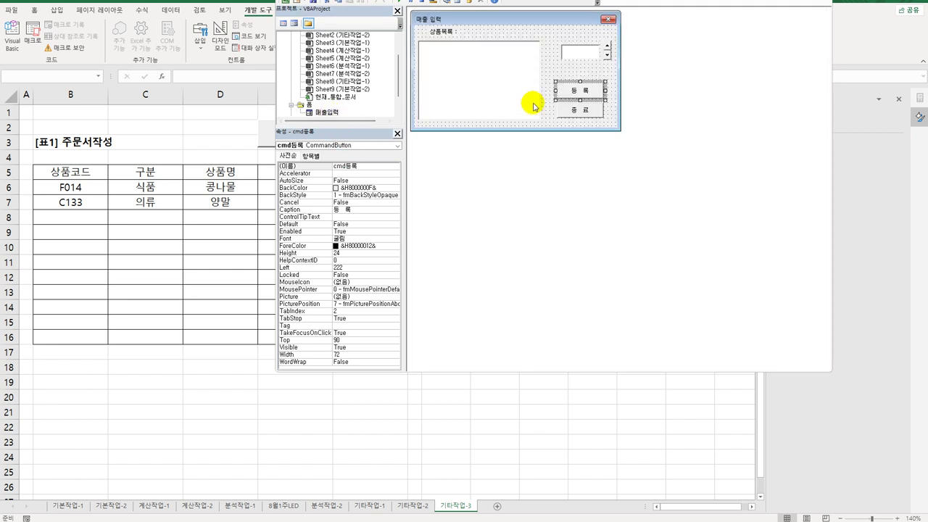
left_click(580, 53)
left_click(375, 168)
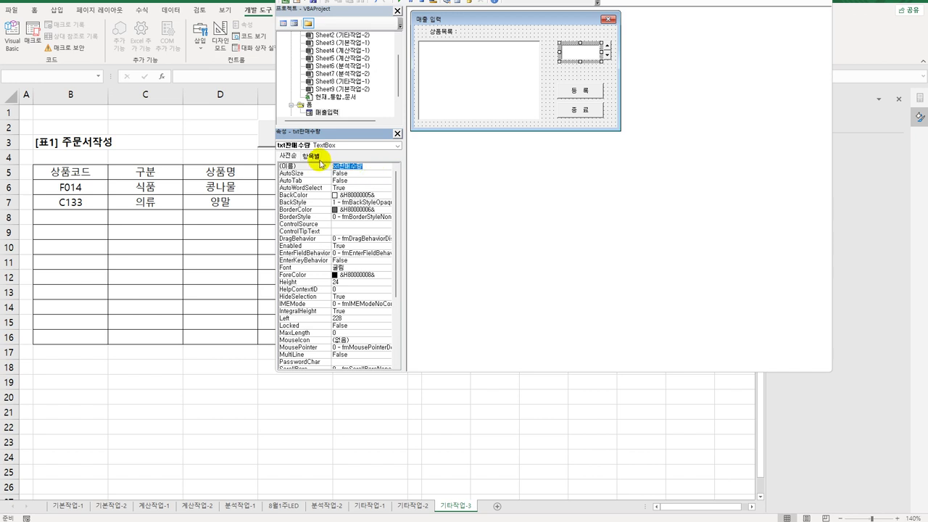
left_click(580, 94)
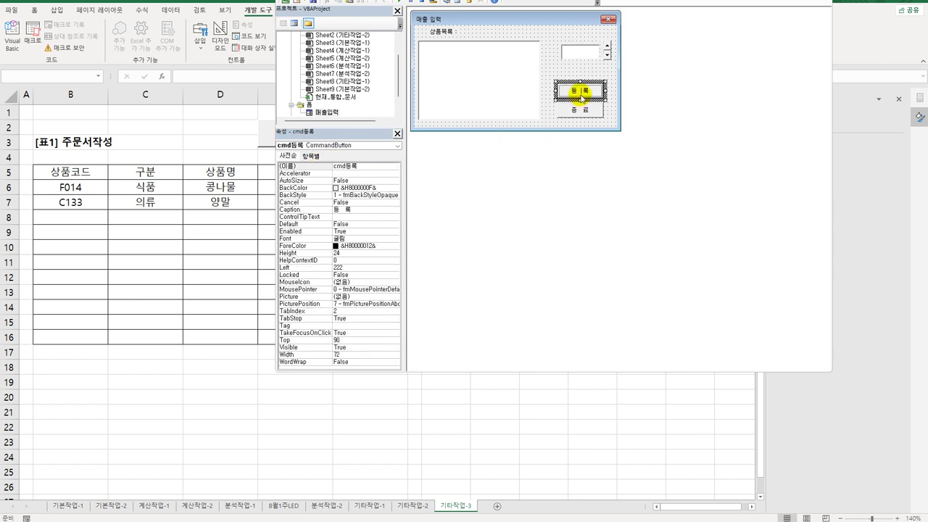
double_click(588, 93)
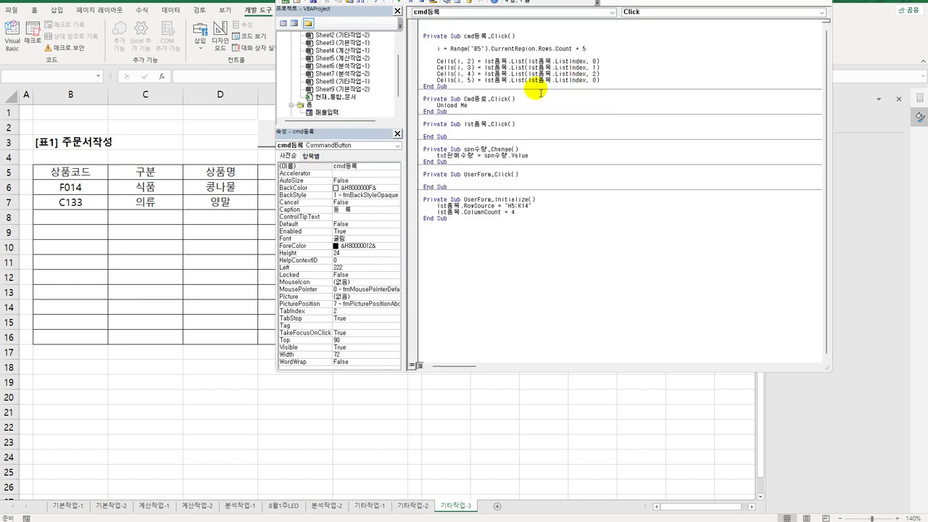
left_click_drag(484, 79, 612, 86)
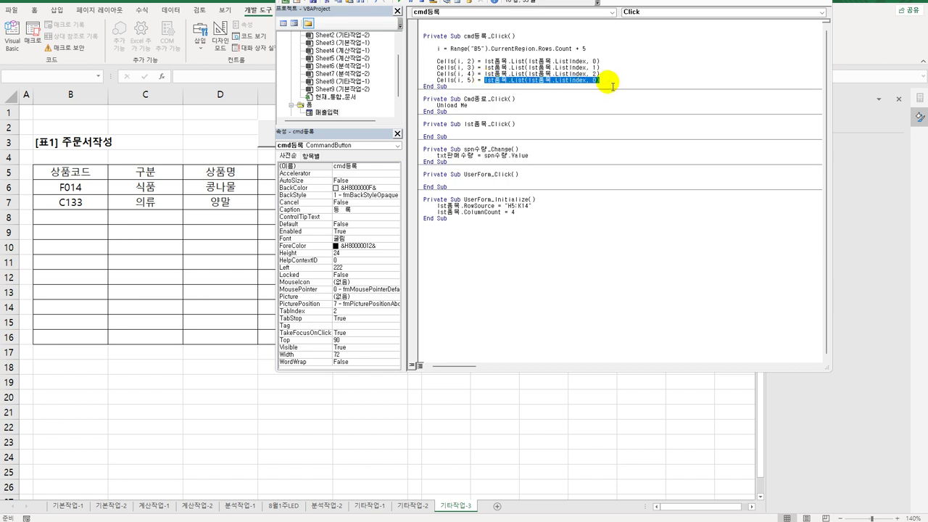
key("ctrl+v")
type(".v")
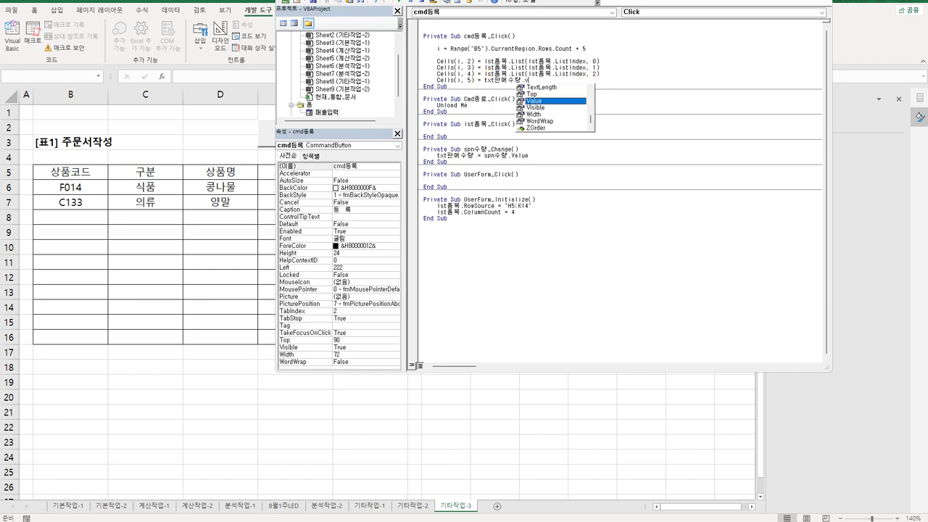
key("Tab")
key("Return")
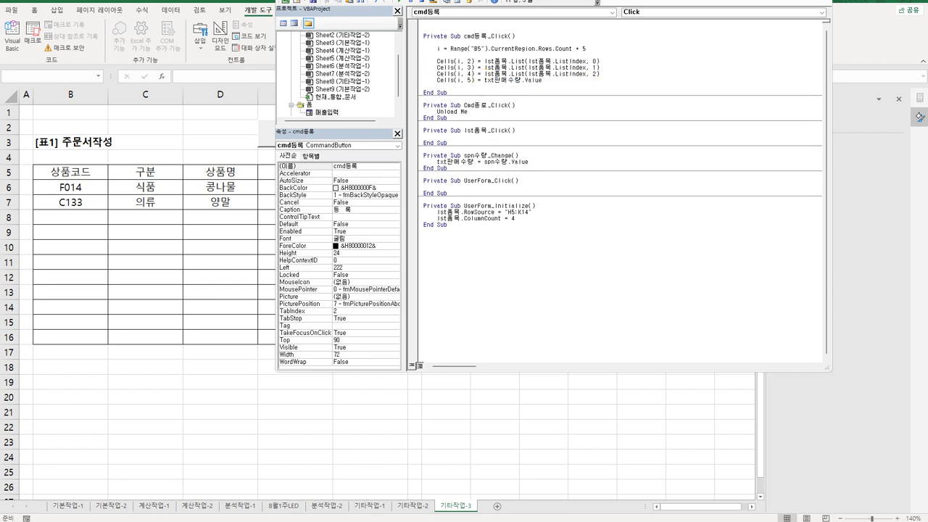
Step: Duplicate the Cells(i, 5) statement on the line below and change its target to Cells(i, 6)
key("shift+End")
key("ctrl+c")
key("Down")
key("ctrl+v")
double_click(469, 86)
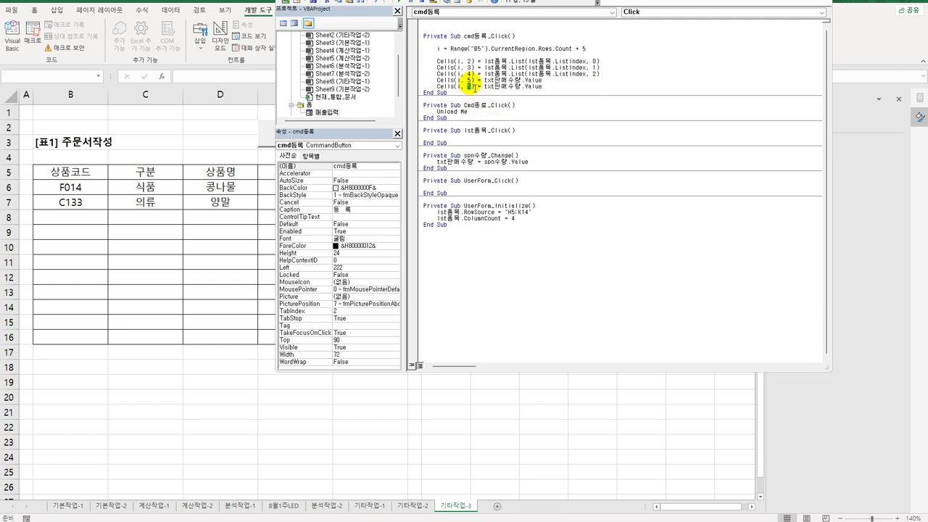
type("6")
Step: Multiply the value assigned to Cells(i, 6) by lst품목.List(lst품목.ListIndex, 3), reusing the list expression from the Cells(i, 4) line
key("End")
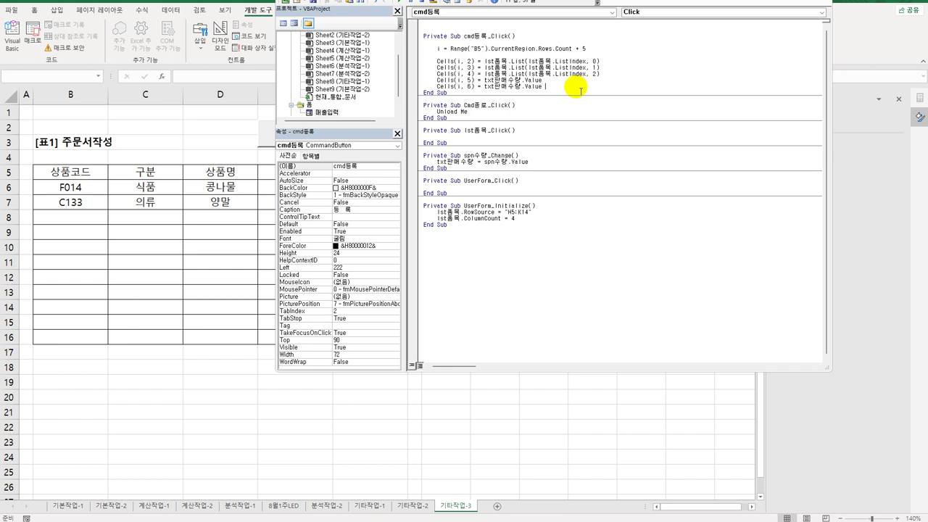
type("*")
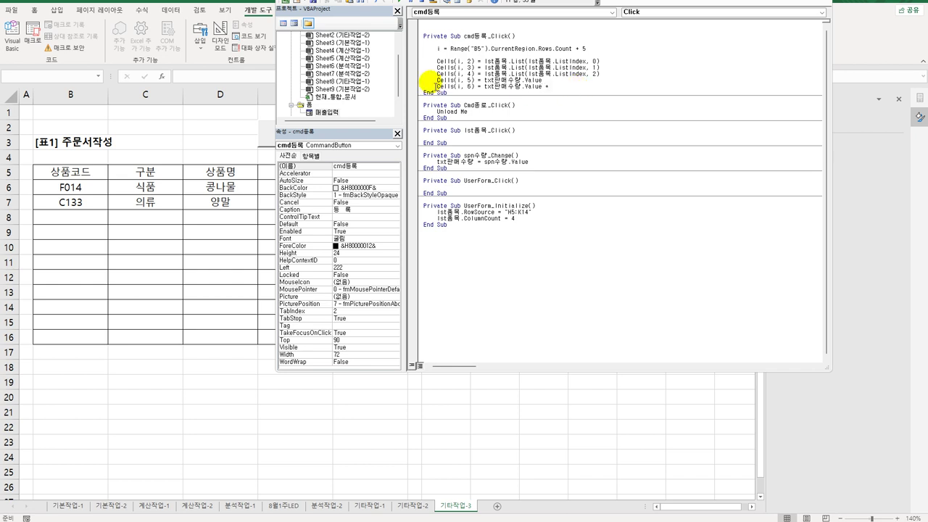
left_click(493, 81)
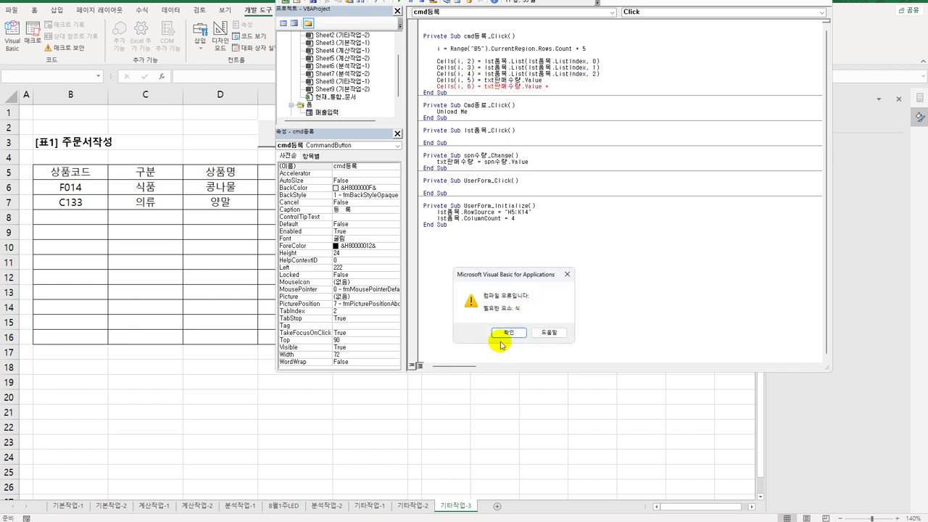
left_click(506, 332)
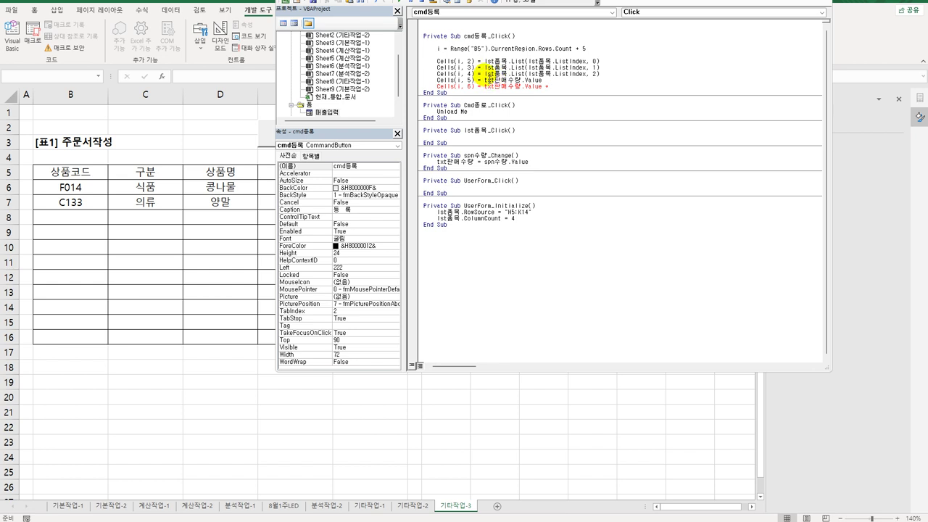
left_click_drag(484, 73, 622, 81)
key("ctrl+c")
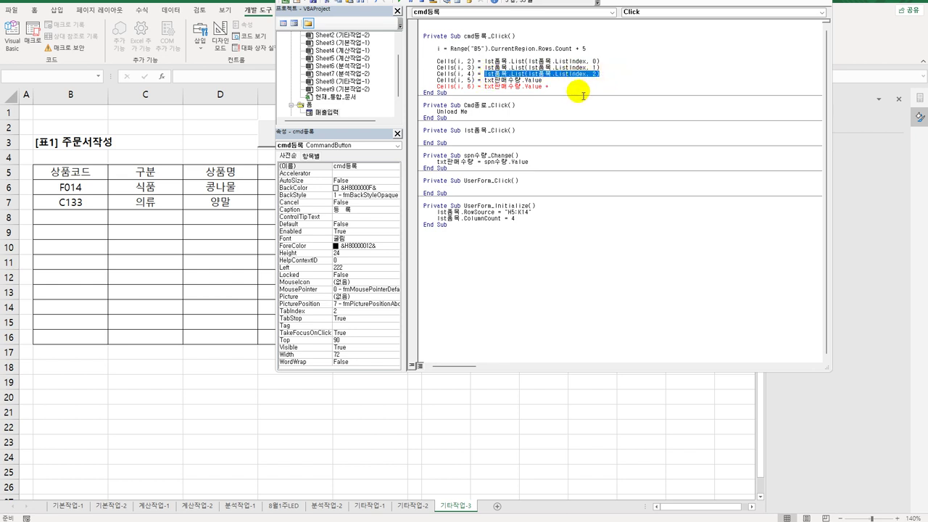
left_click(572, 86)
key("ctrl+v")
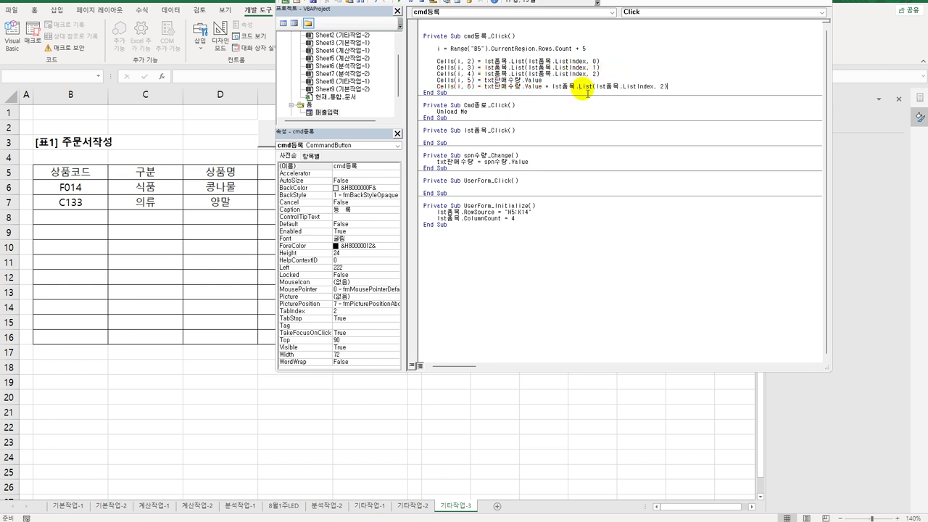
double_click(661, 87)
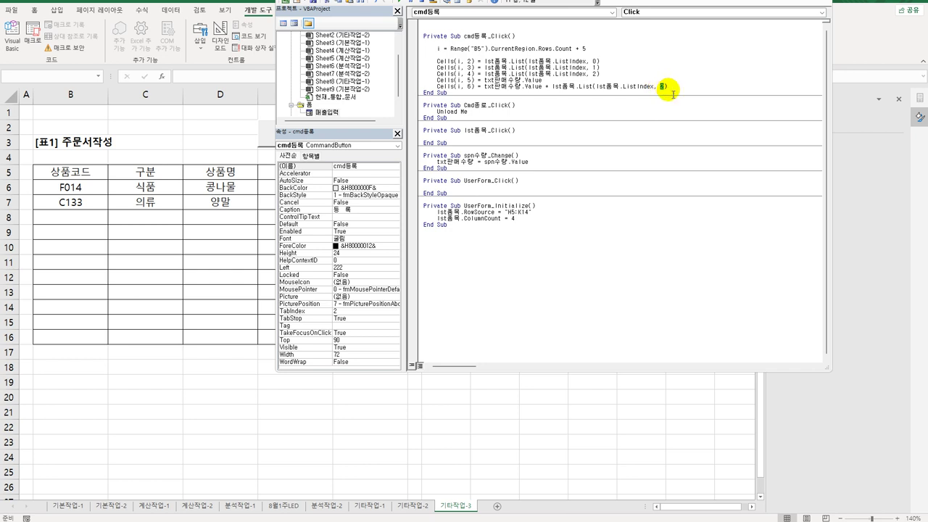
type("3")
key("Return")
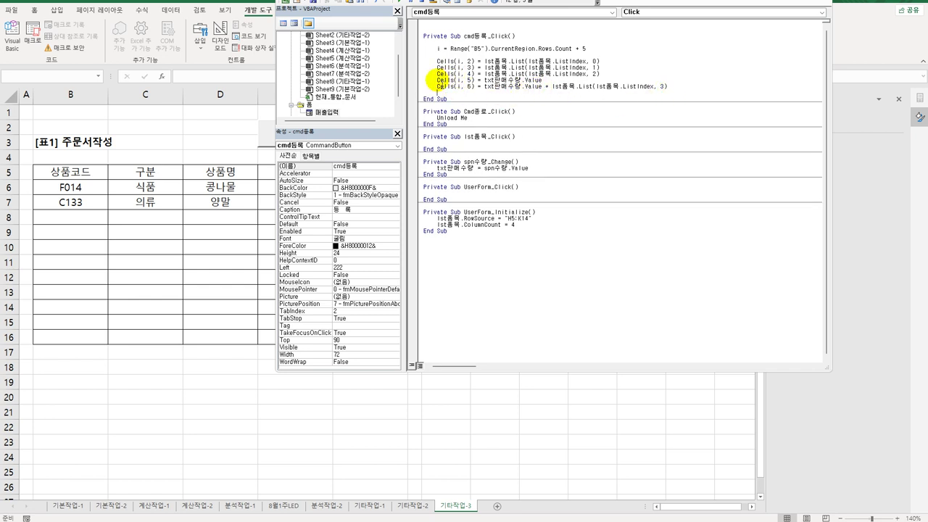
Step: Replace txt판매수량.Value in the Cells(i, 6) calculation with a copied reference to Cells(i, 5)
left_click_drag(438, 80, 544, 88)
key("ctrl+v")
left_click(565, 111)
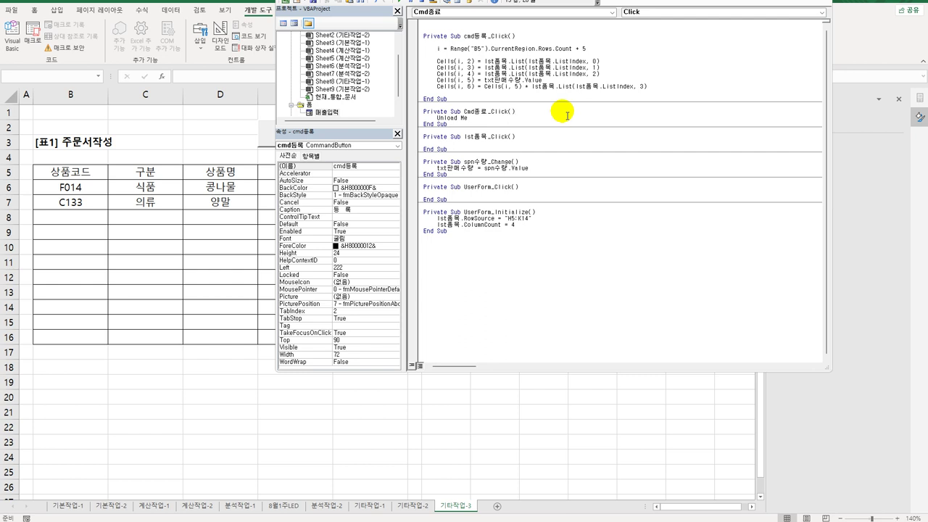
Step: Return to the worksheet, open the 매출입력 form, register product F013 시금치 with quantity 3, and close the form
key("alt+F11")
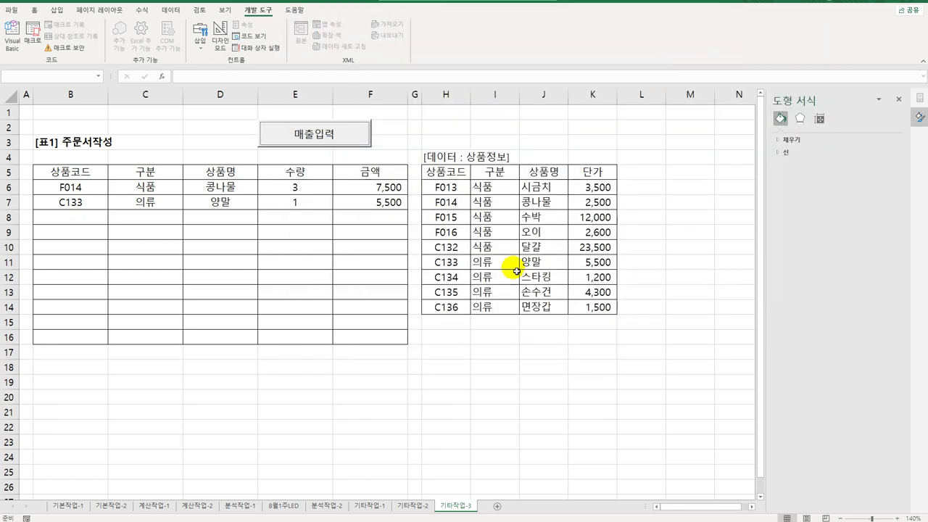
left_click(345, 145)
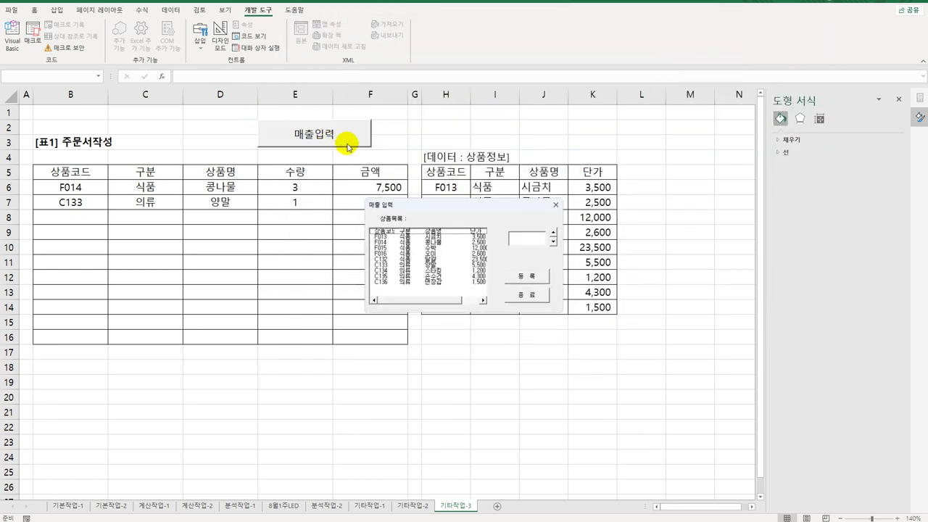
left_click(424, 237)
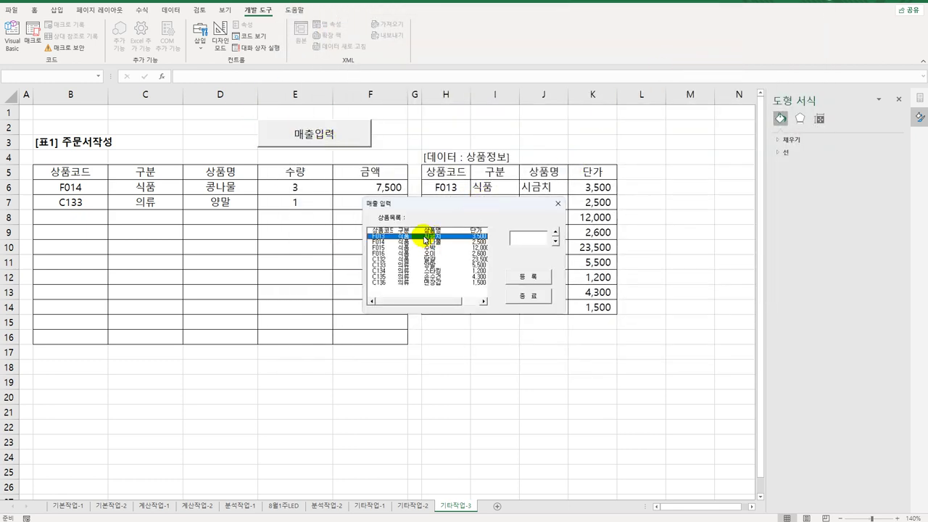
left_click(555, 233)
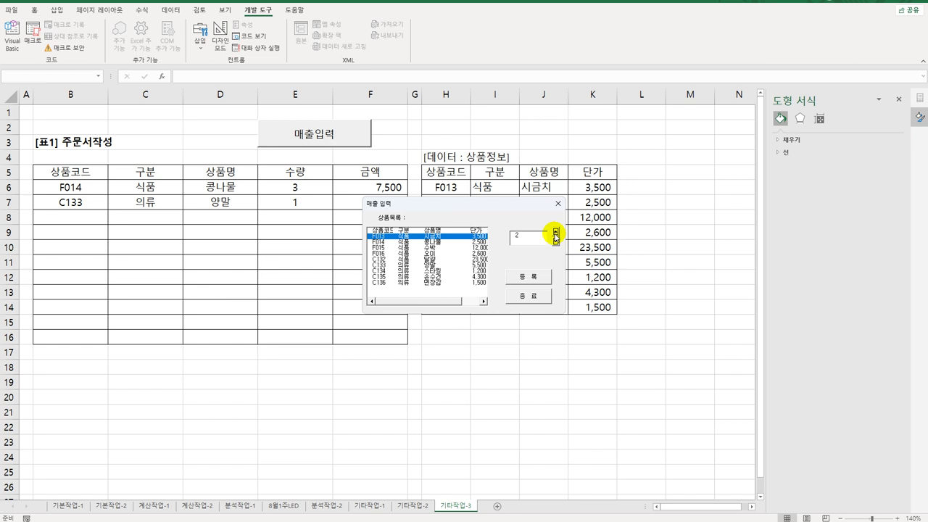
left_click(528, 276)
left_click_drag(491, 212, 331, 299)
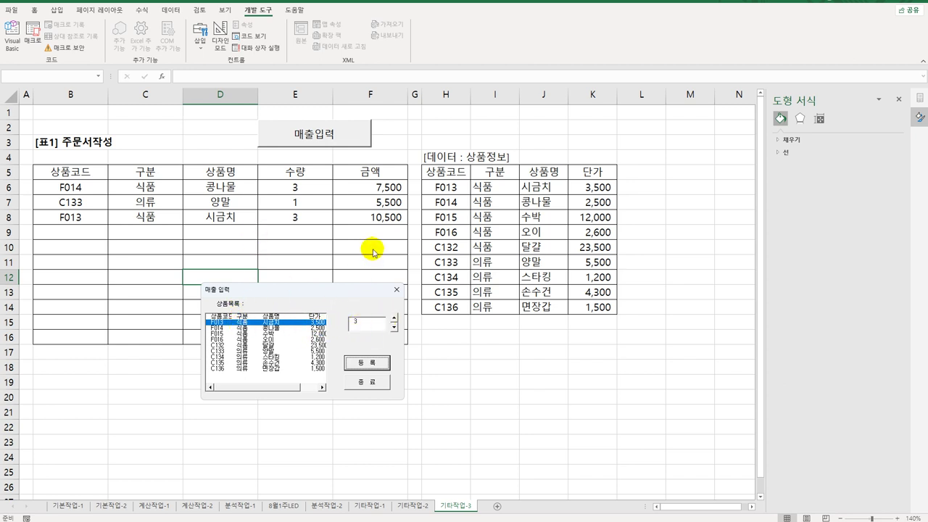
left_click(397, 290)
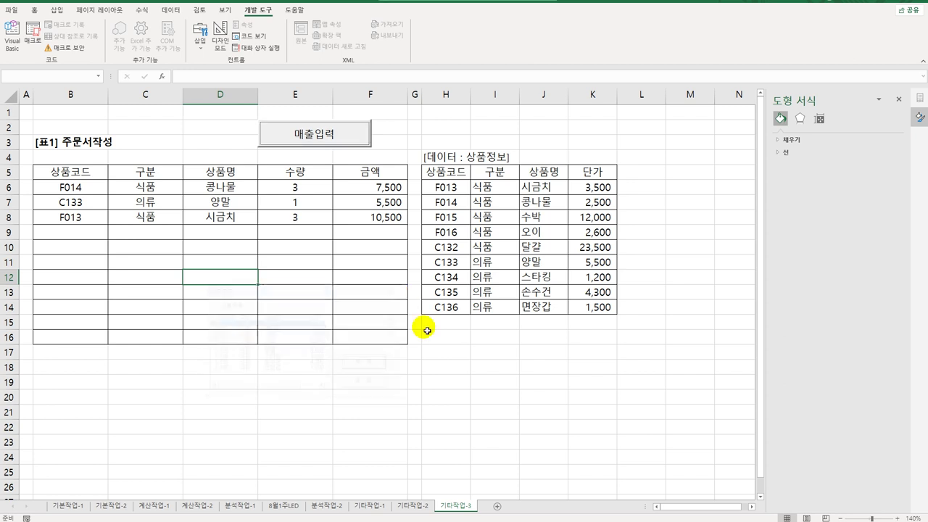
left_click(484, 363)
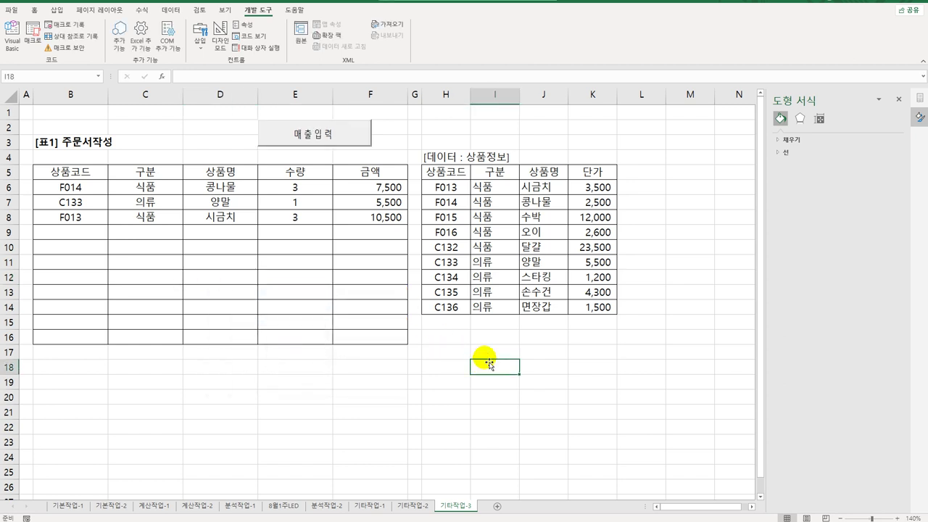